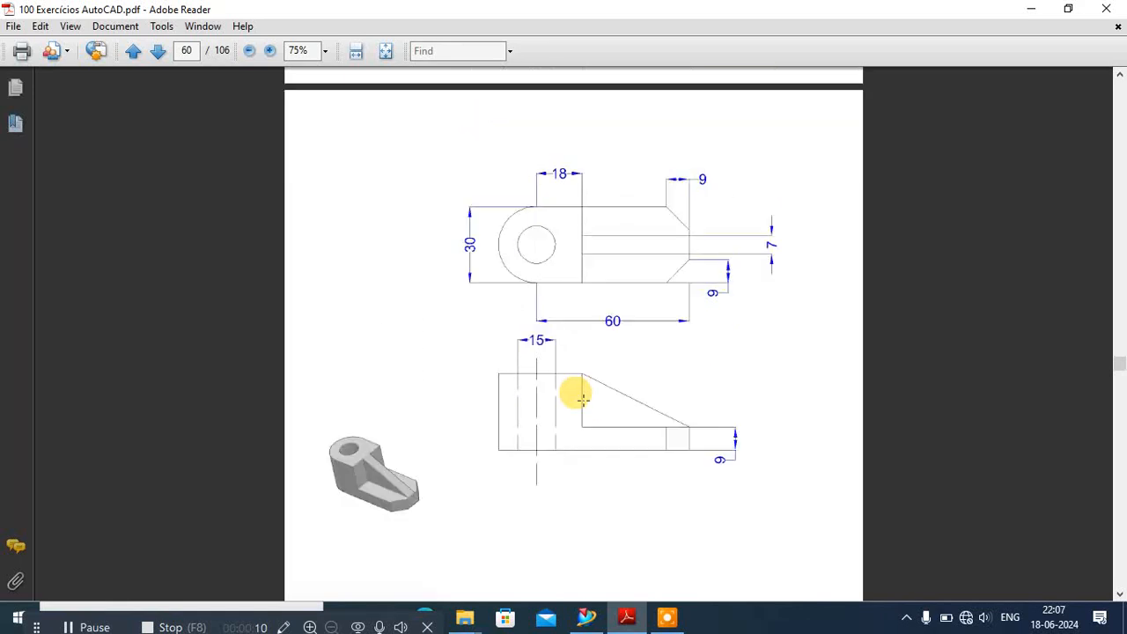
# - Examine the dimensioned top and front views of the bracket on page 60 of the exercise PDF
pyautogui.scroll(-11, 584, 405)
pyautogui.scroll(10, 582, 402)
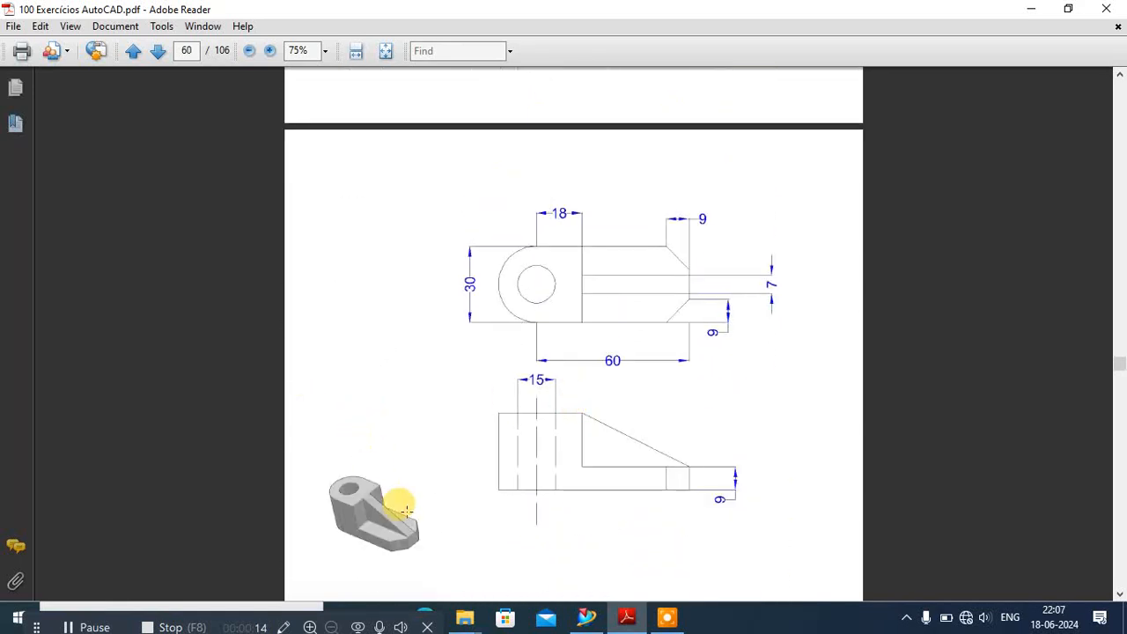
pyautogui.moveTo(587, 614)
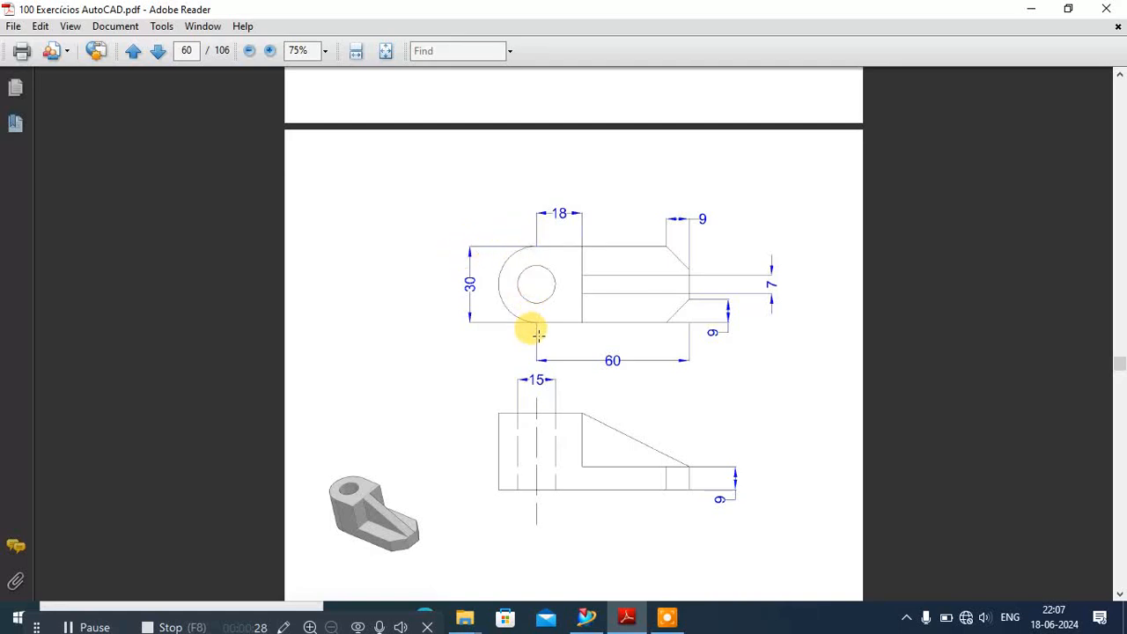
pyautogui.scroll(3, 533, 327)
pyautogui.scroll(-3, 521, 373)
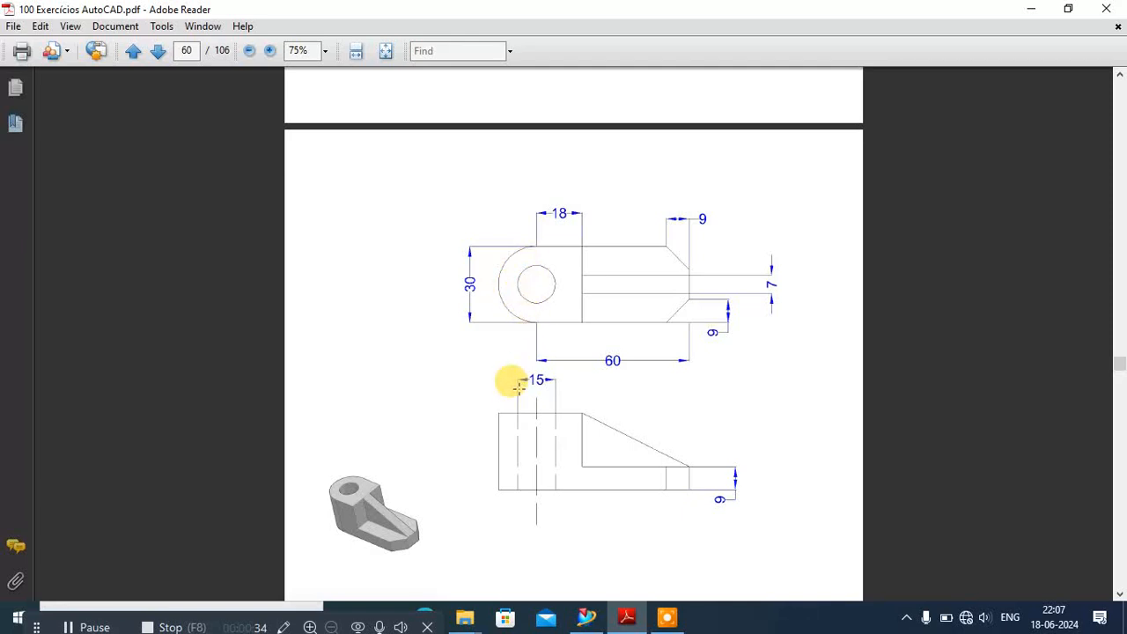
pyautogui.keyDown('ctrl'); pyautogui.scroll(1, 519, 387); pyautogui.keyUp('ctrl')
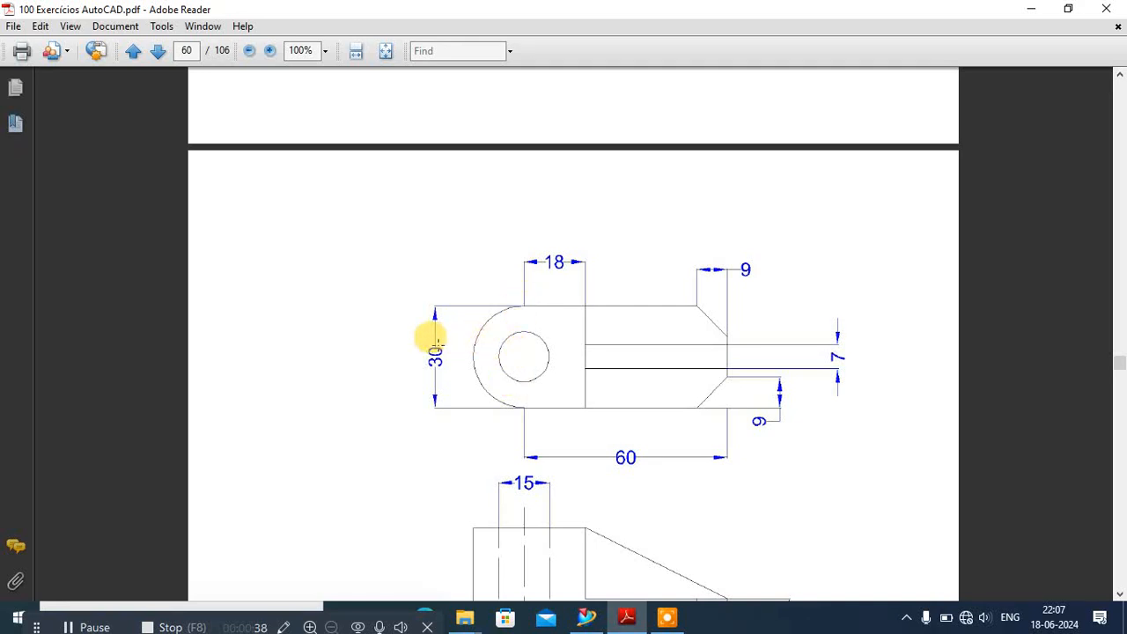
pyautogui.scroll(-3, 495, 326)
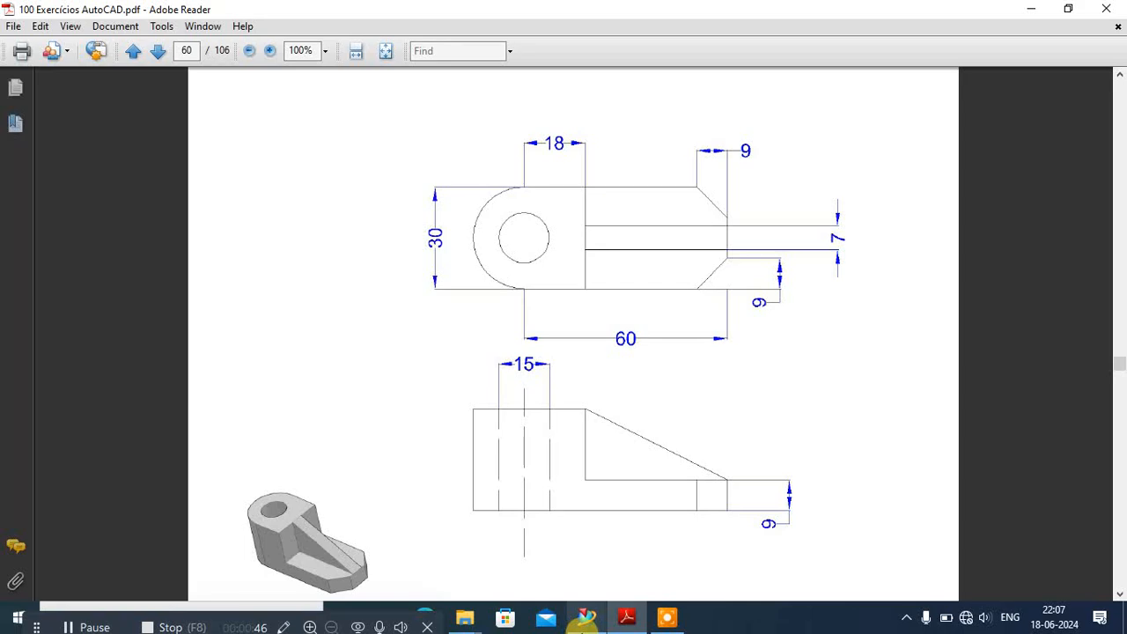
# - Switch to NX and sketch a 75 mm horizontal line from the origin in the negative X direction
pyautogui.click(581, 620)
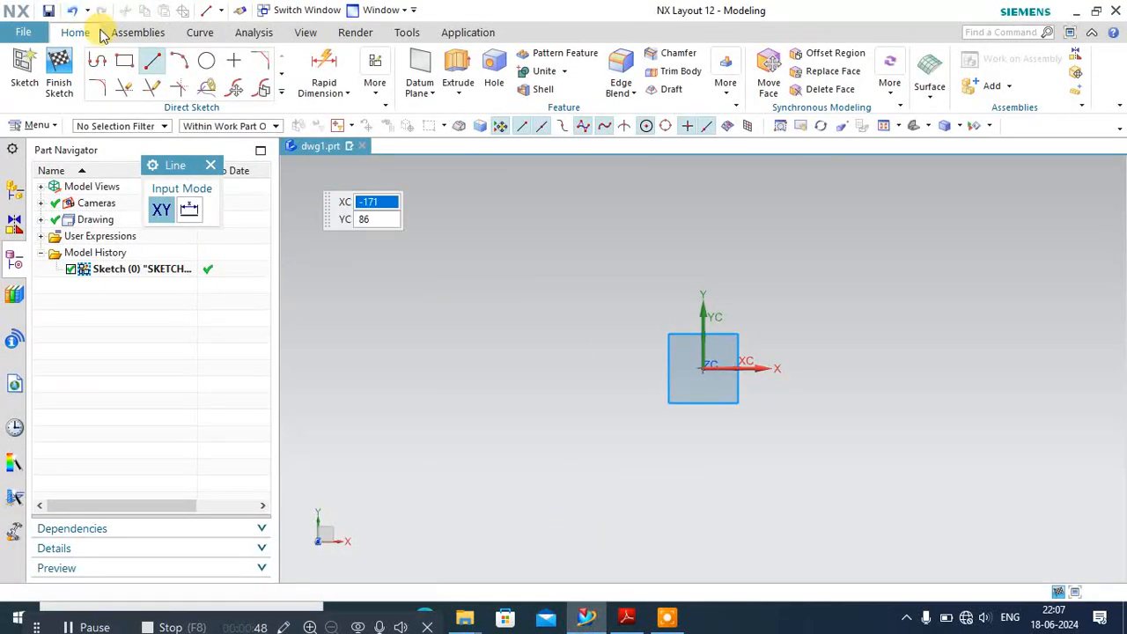
pyautogui.click(683, 373)
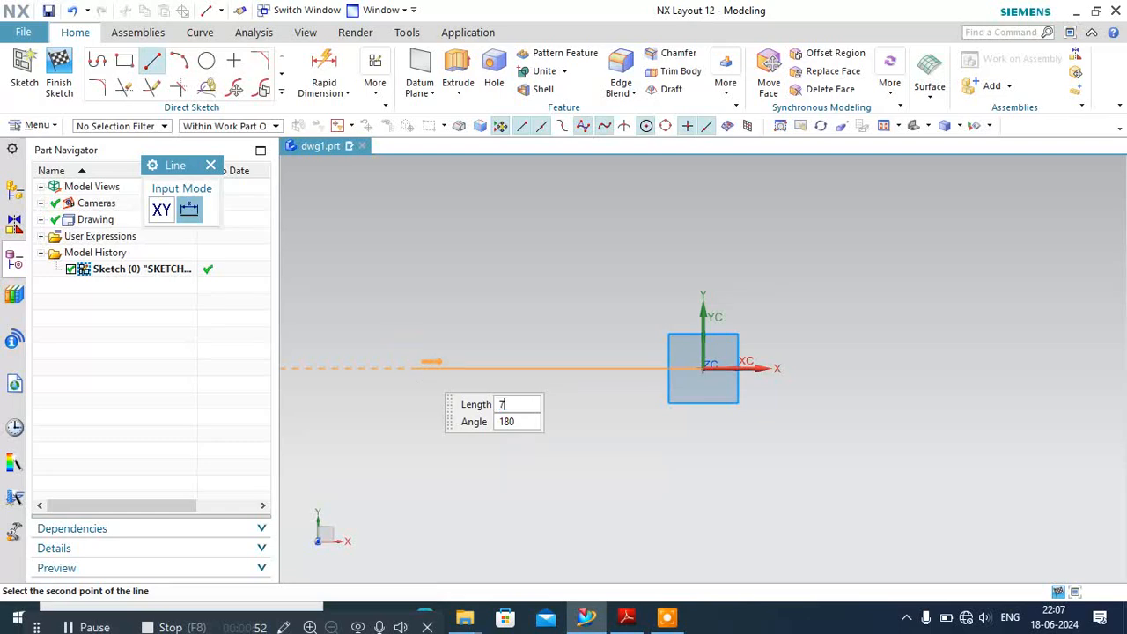
pyautogui.click(414, 363)
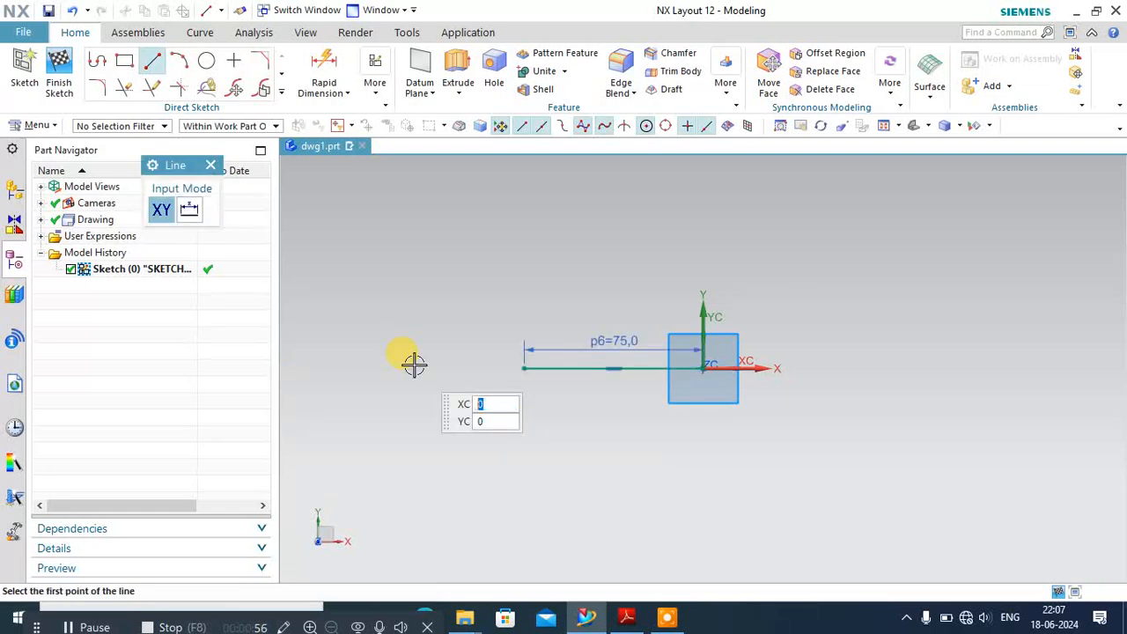
pyautogui.click(210, 167)
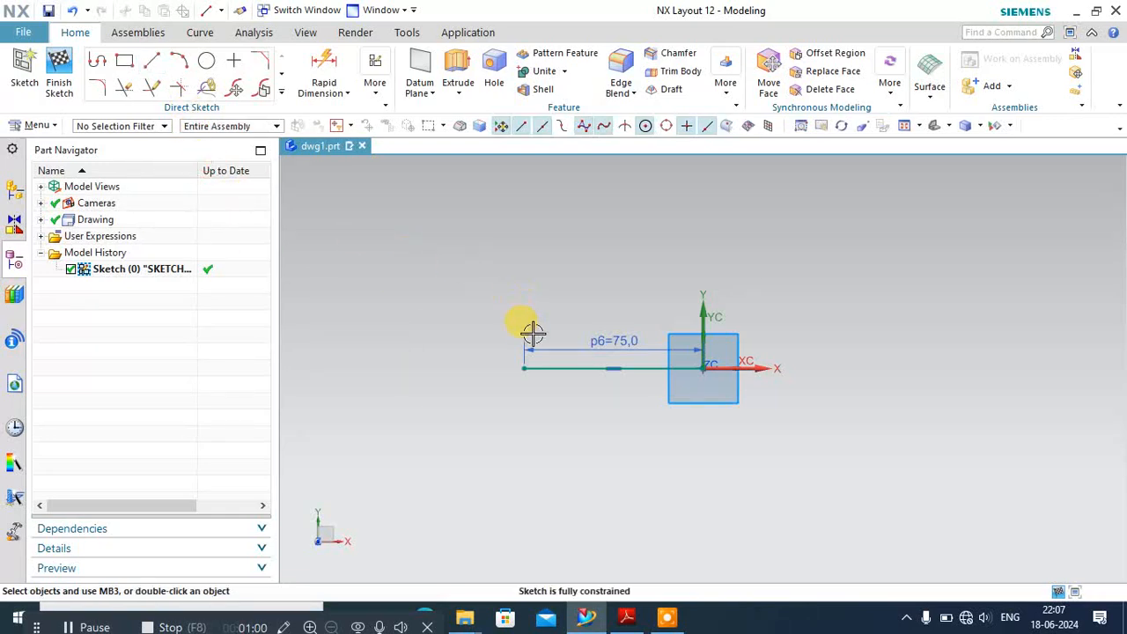
# - Check the reference drawing, then sketch a 30 mm vertical line upward from the far end of the 75 mm line
pyautogui.click(627, 619)
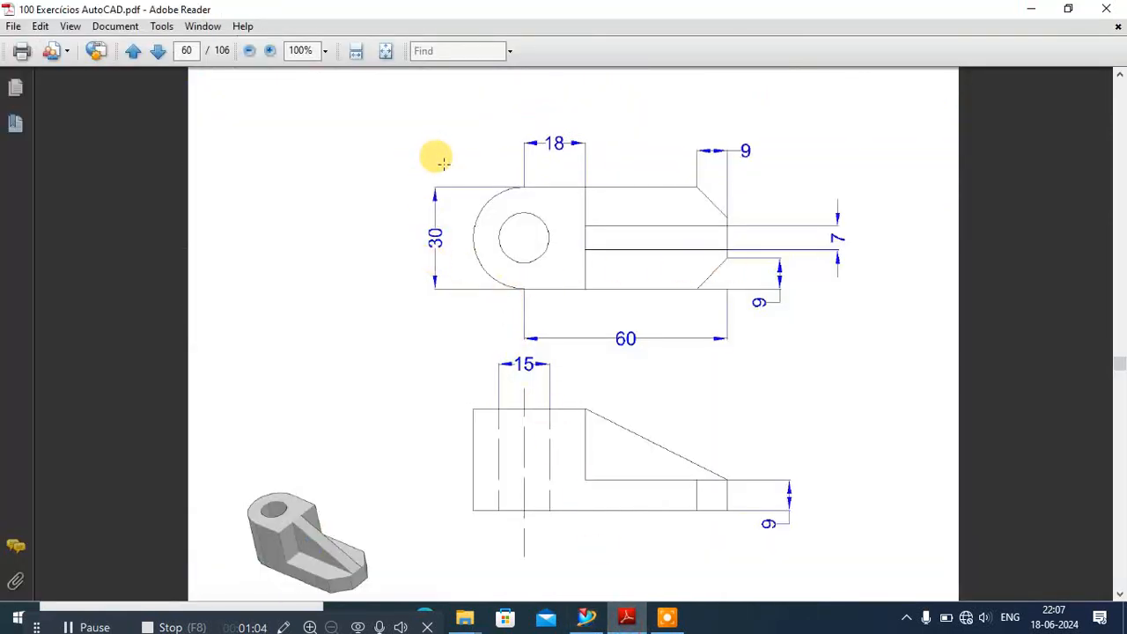
pyautogui.click(588, 619)
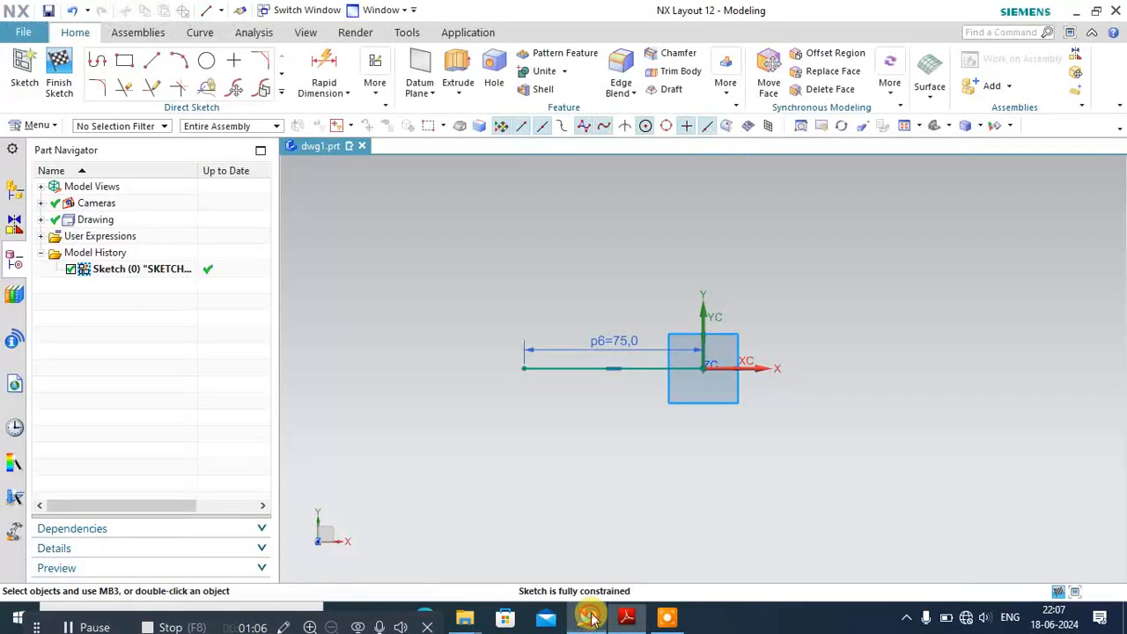
pyautogui.click(151, 60)
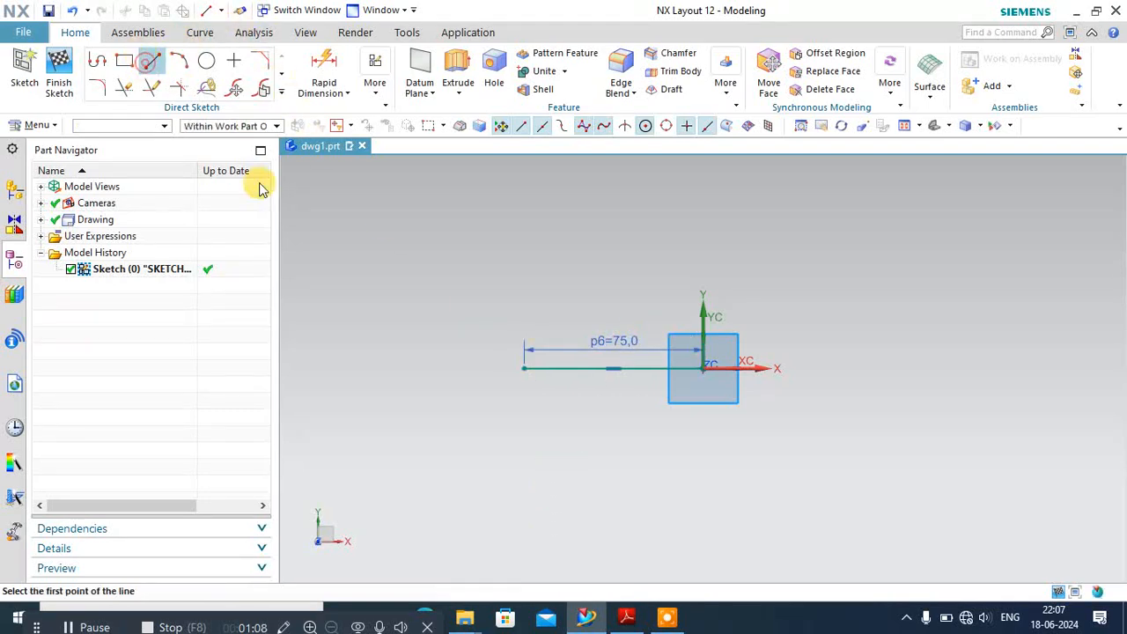
pyautogui.click(521, 367)
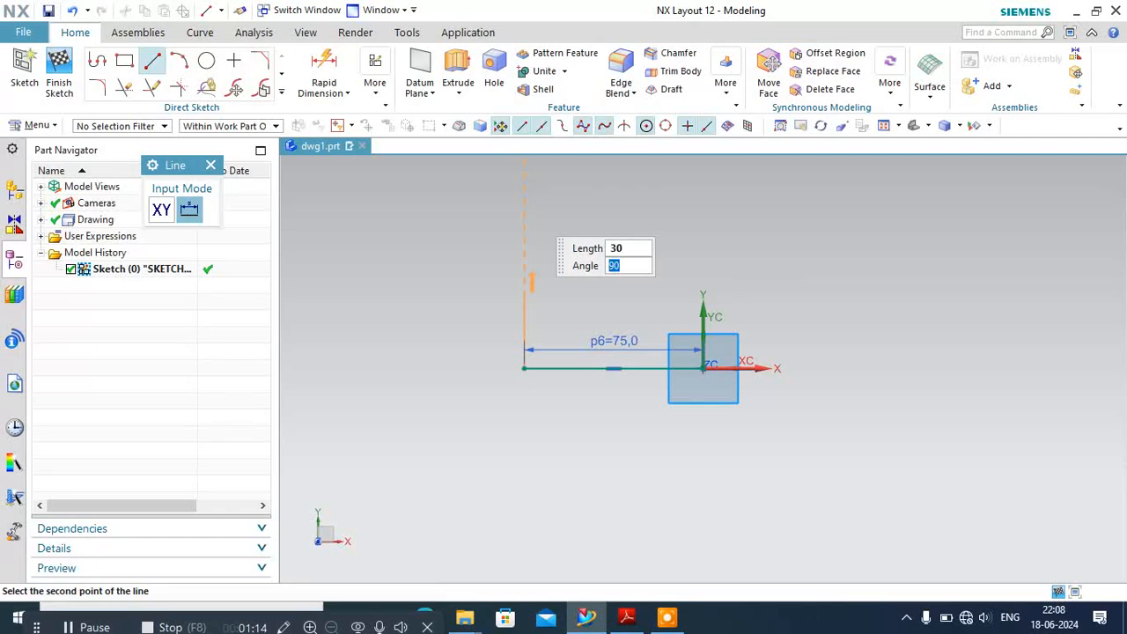
pyautogui.press('Return')
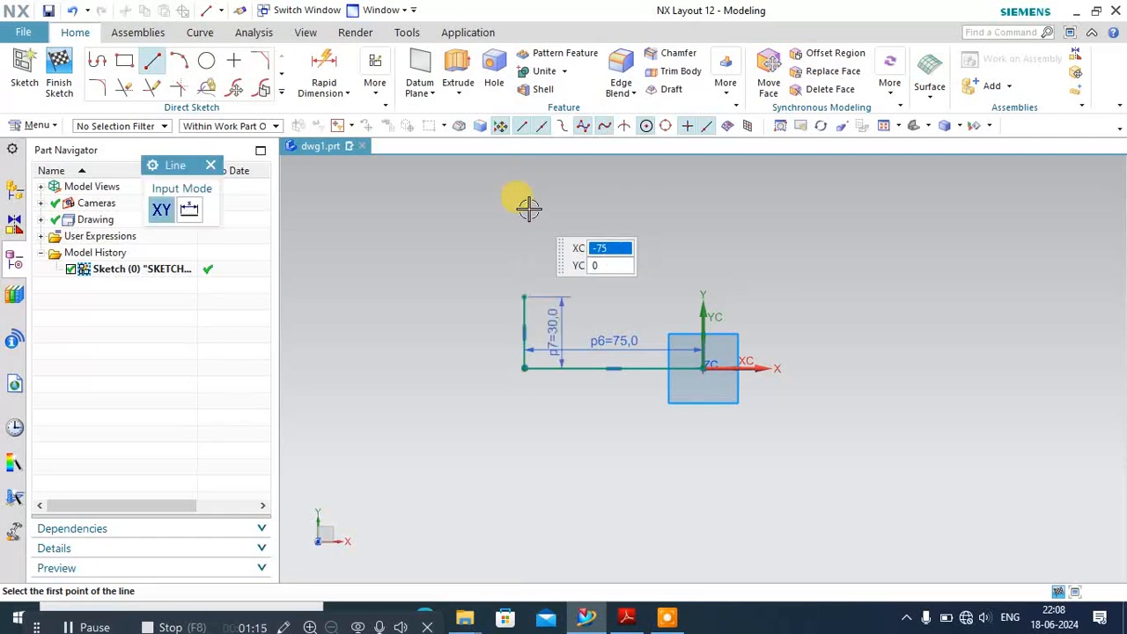
# - Close the rectangle with a horizontal line from the 30 mm line's upper end and a vertical line down to the origin
pyautogui.click(525, 297)
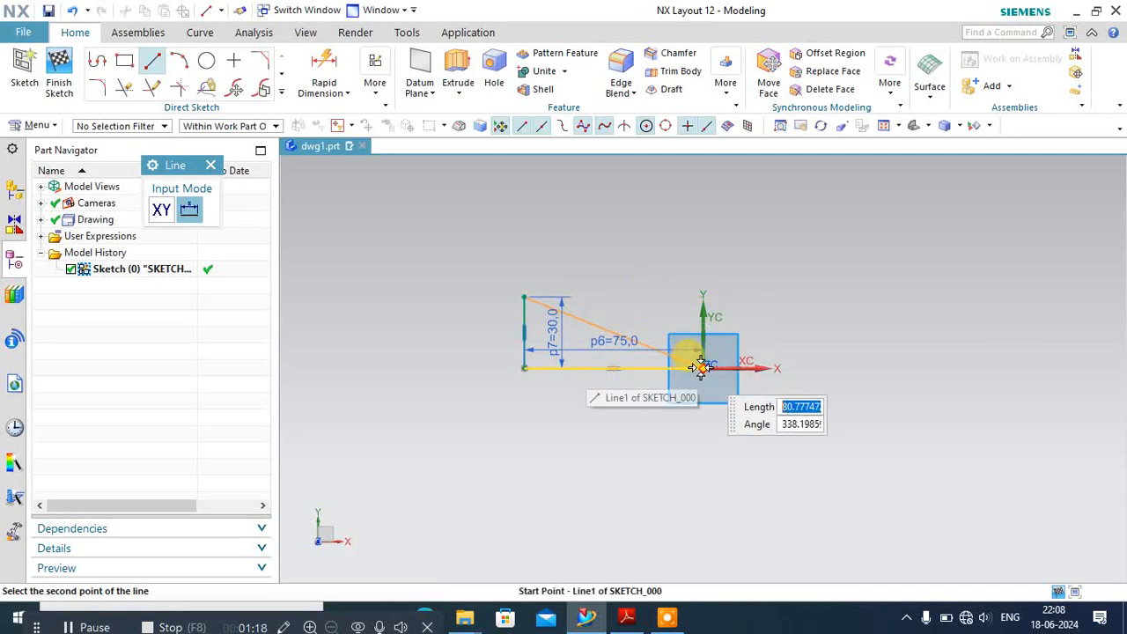
pyautogui.click(701, 295)
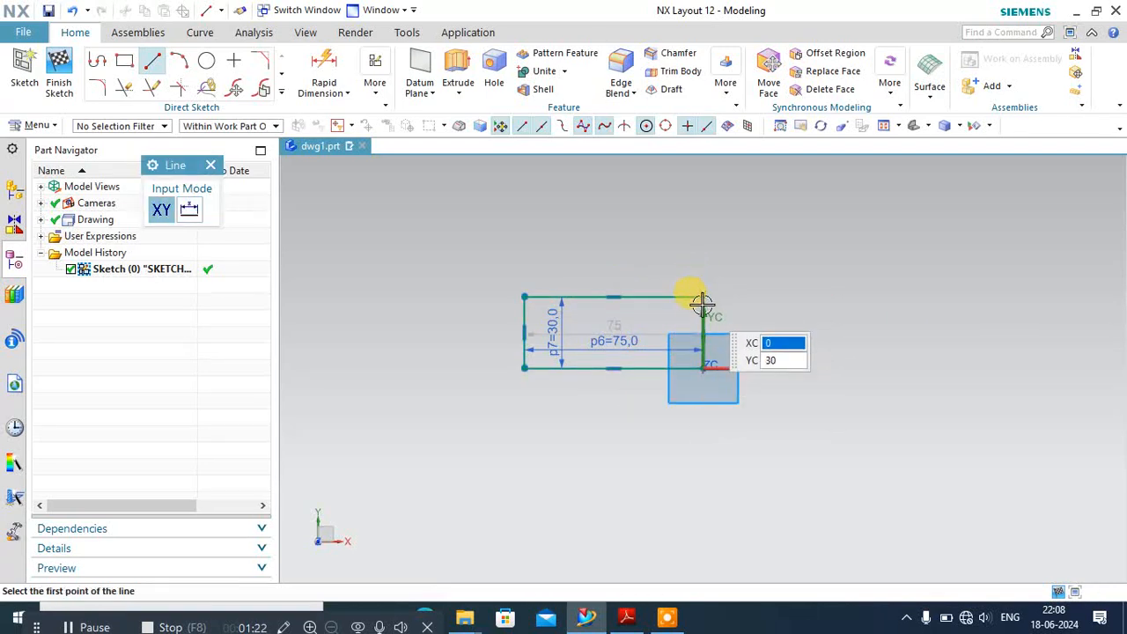
pyautogui.click(702, 297)
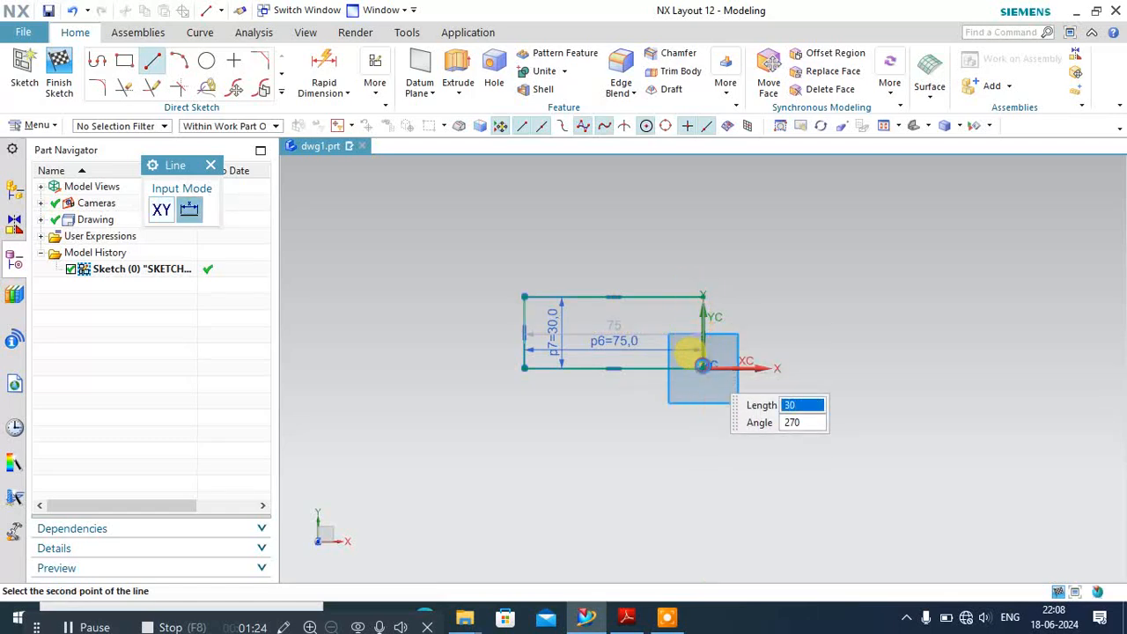
pyautogui.click(701, 366)
pyautogui.scroll(3, 818, 344)
pyautogui.scroll(-2, 936, 325)
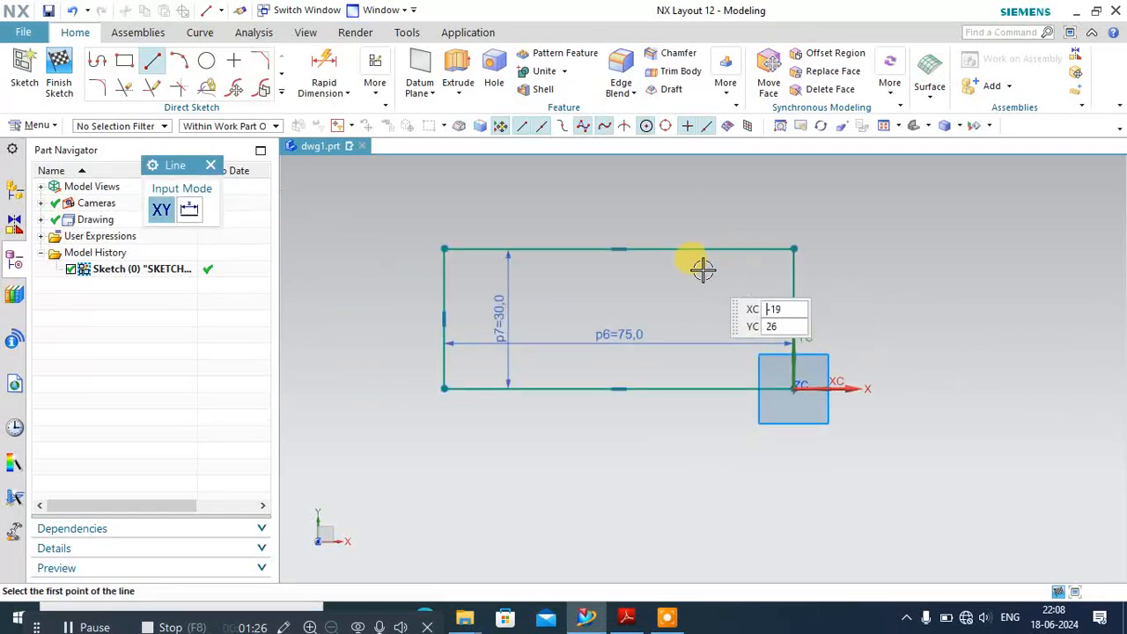
# - Consult the PDF drawing, then sketch a 15 mm horizontal line inward from the midpoint of the rectangle's left edge
pyautogui.moveTo(628, 619)
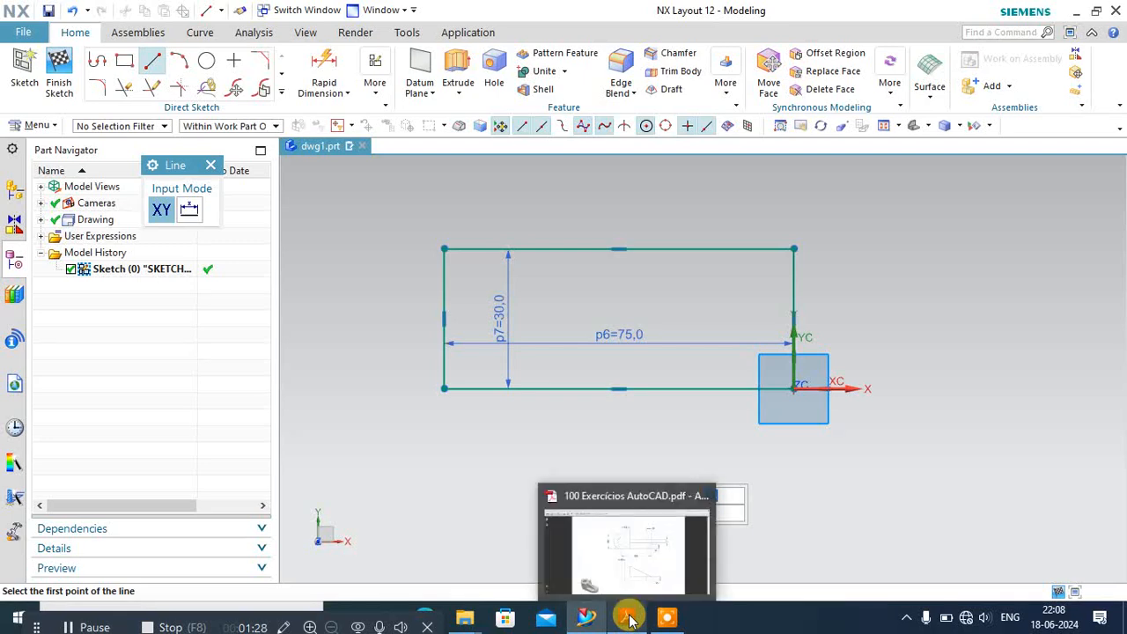
pyautogui.moveTo(624, 564)
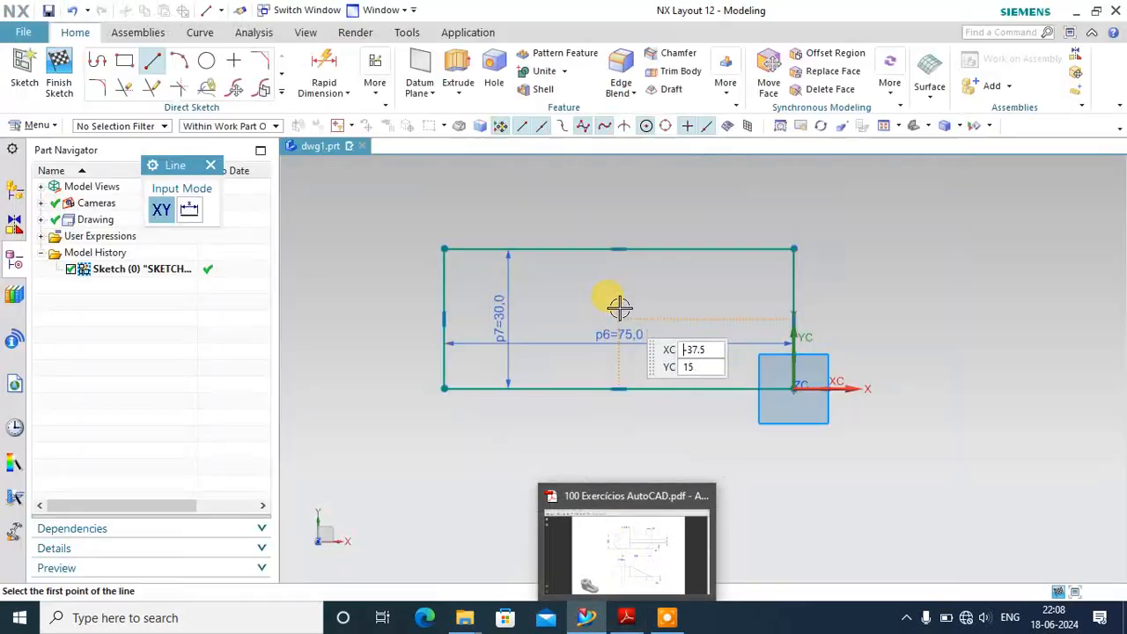
pyautogui.click(626, 617)
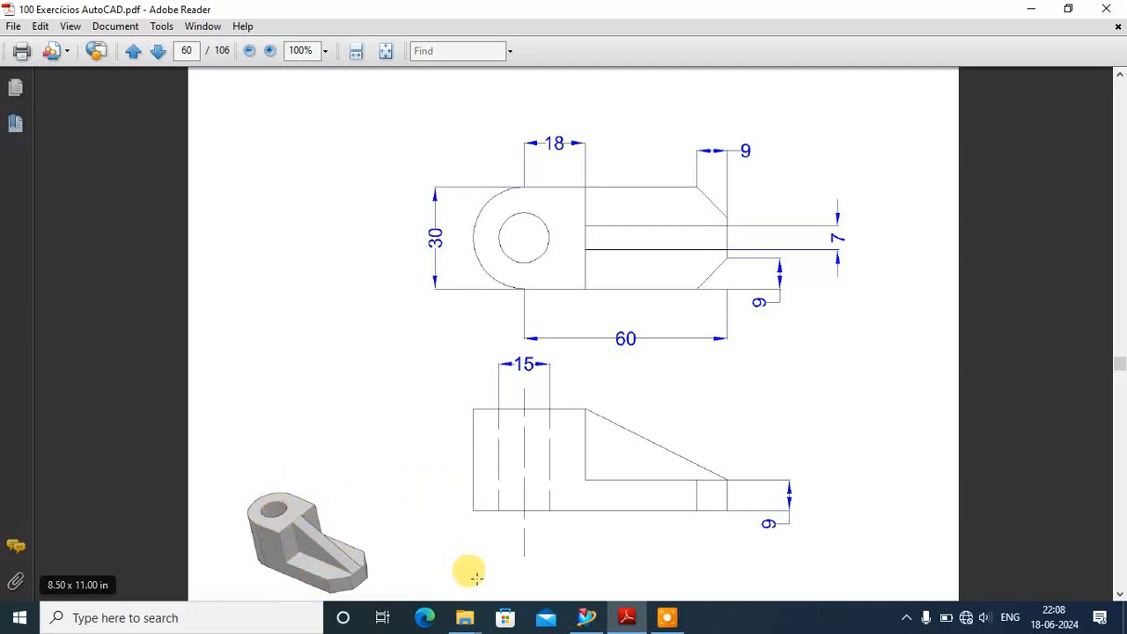
pyautogui.click(587, 617)
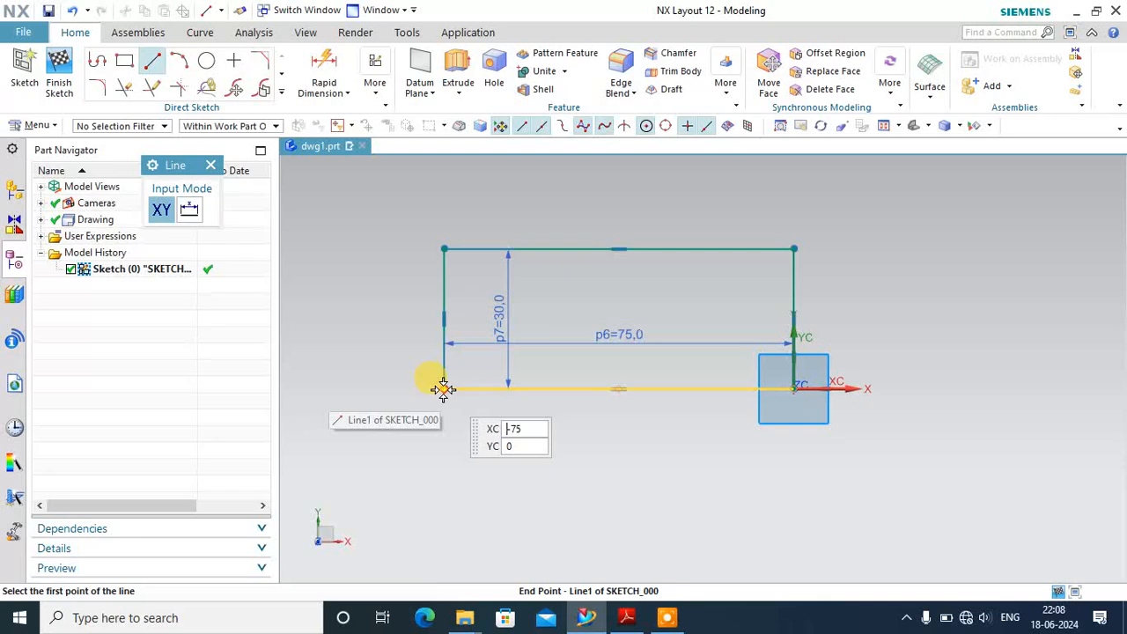
pyautogui.click(443, 317)
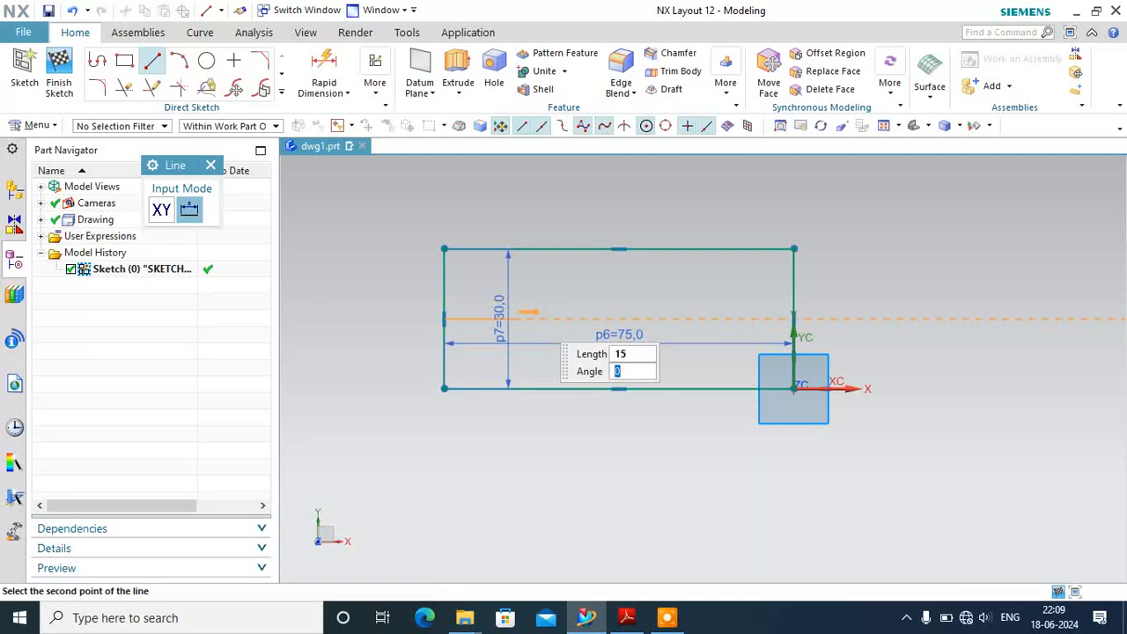
pyautogui.click(530, 313)
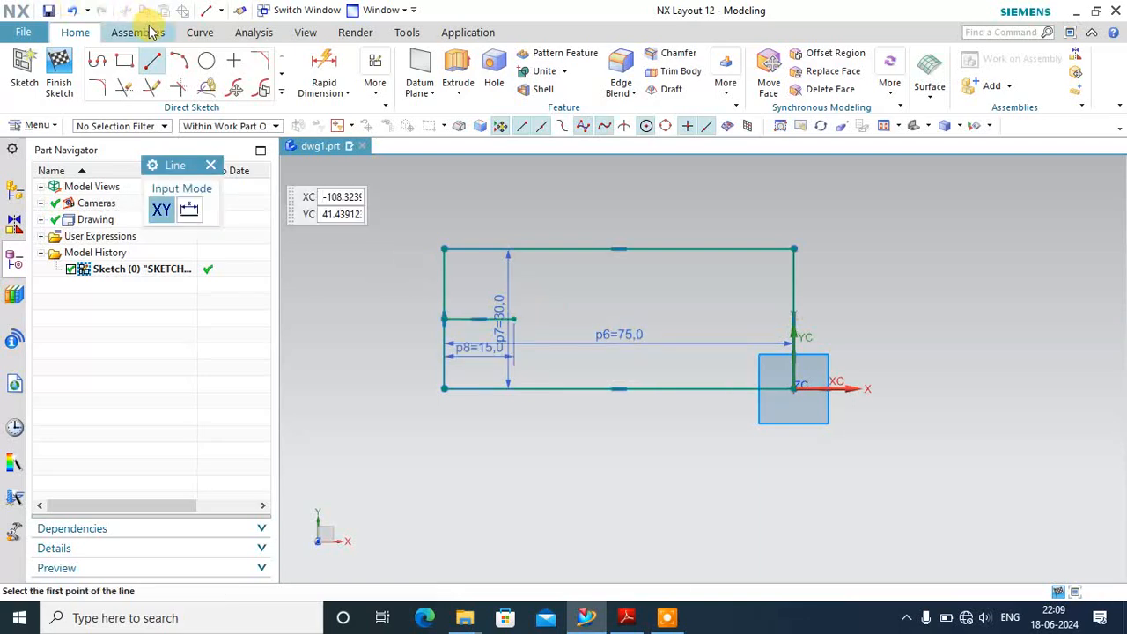
# - Draw a 30 mm diameter circle centred on the 15 mm line's inner end and passing through the left edge's midpoint
pyautogui.click(206, 60)
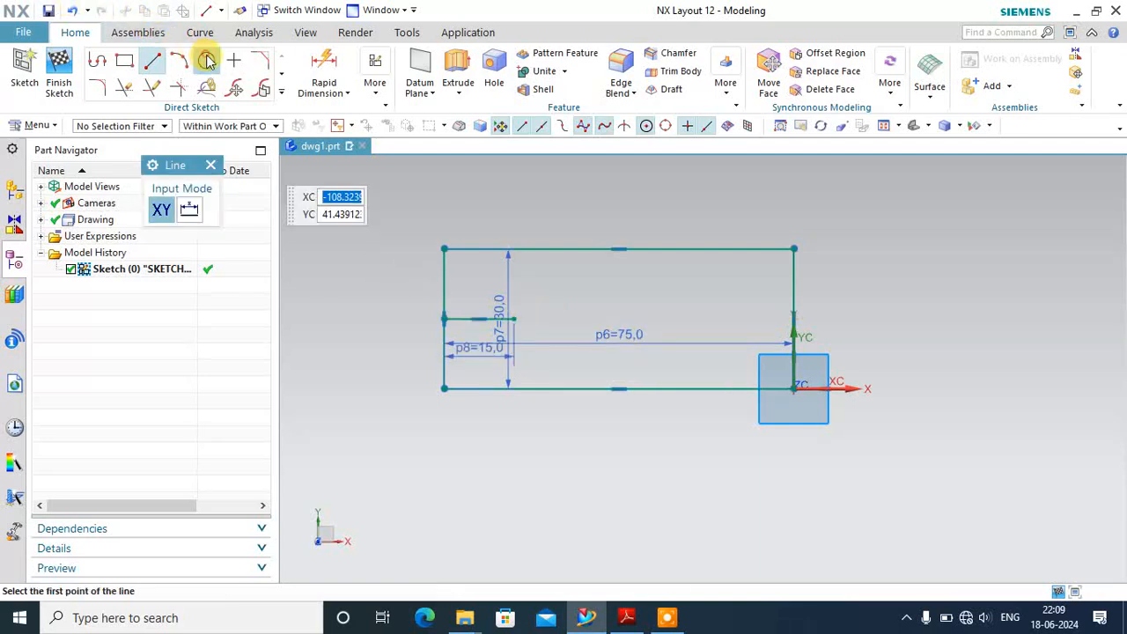
pyautogui.click(514, 318)
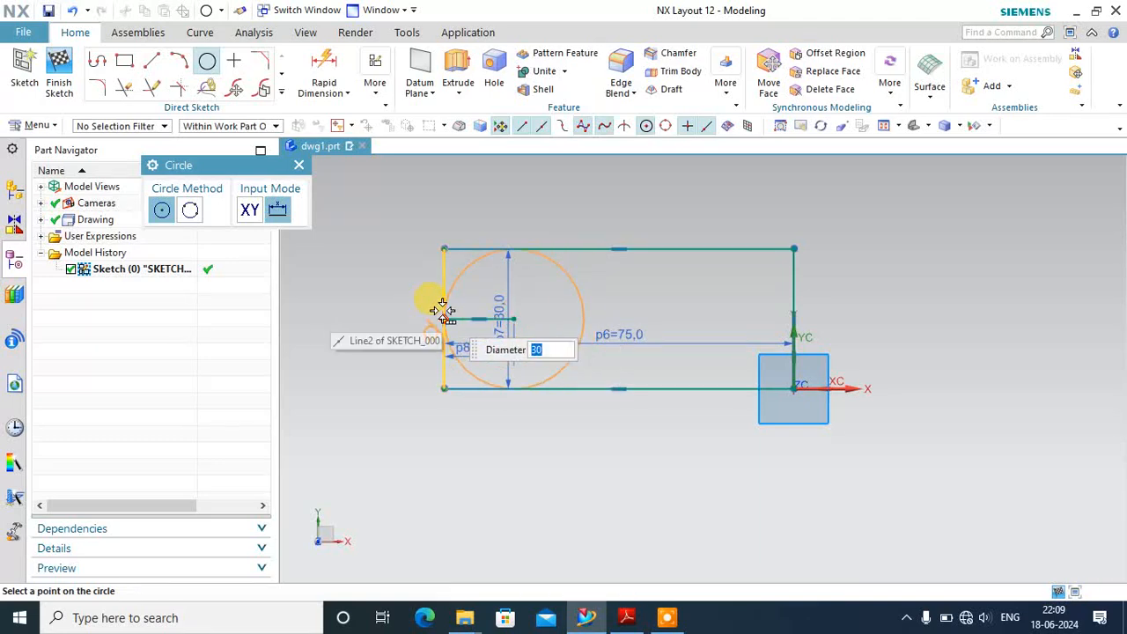
pyautogui.click(442, 308)
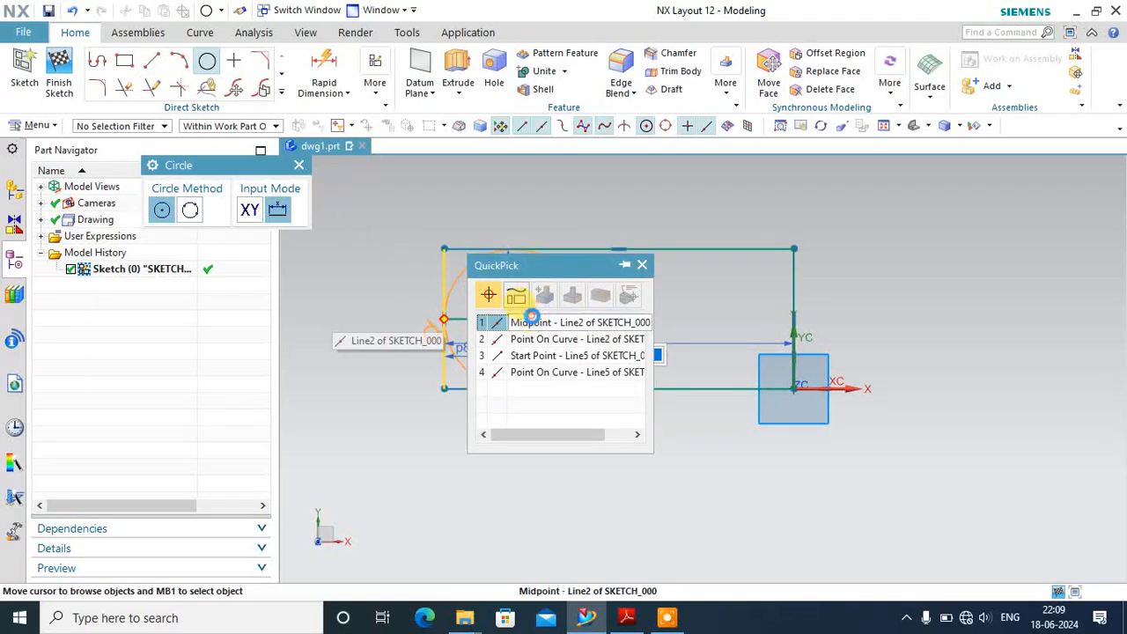
pyautogui.click(532, 322)
pyautogui.click(298, 165)
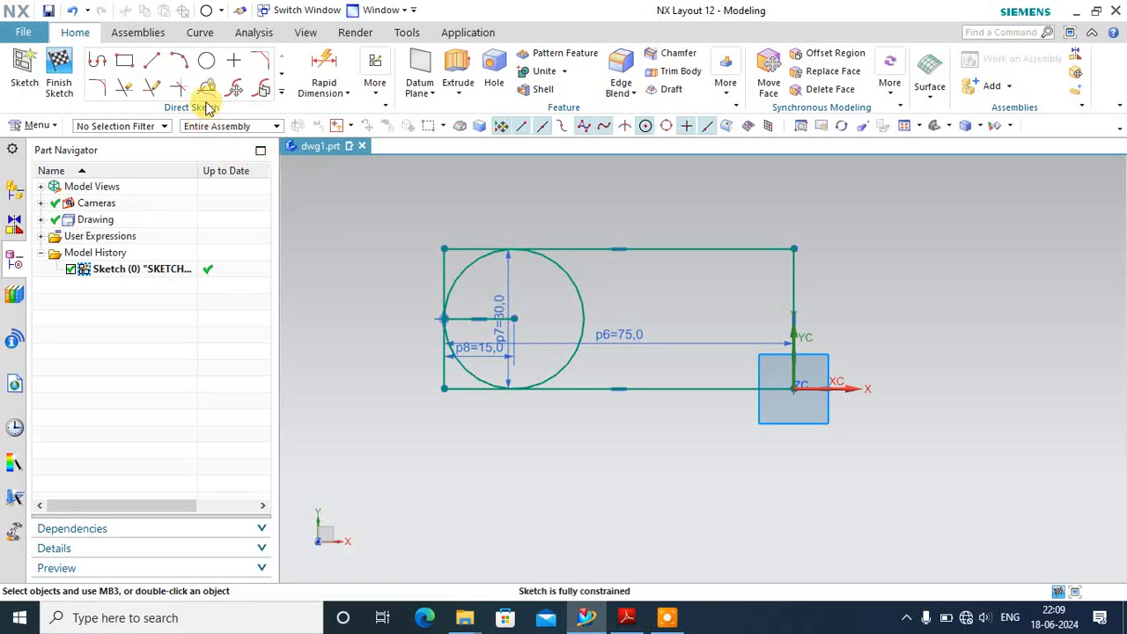
# - Trim the rectangle's left corners and the circle's inner half with Quick Trim to leave a rounded left end
pyautogui.click(124, 87)
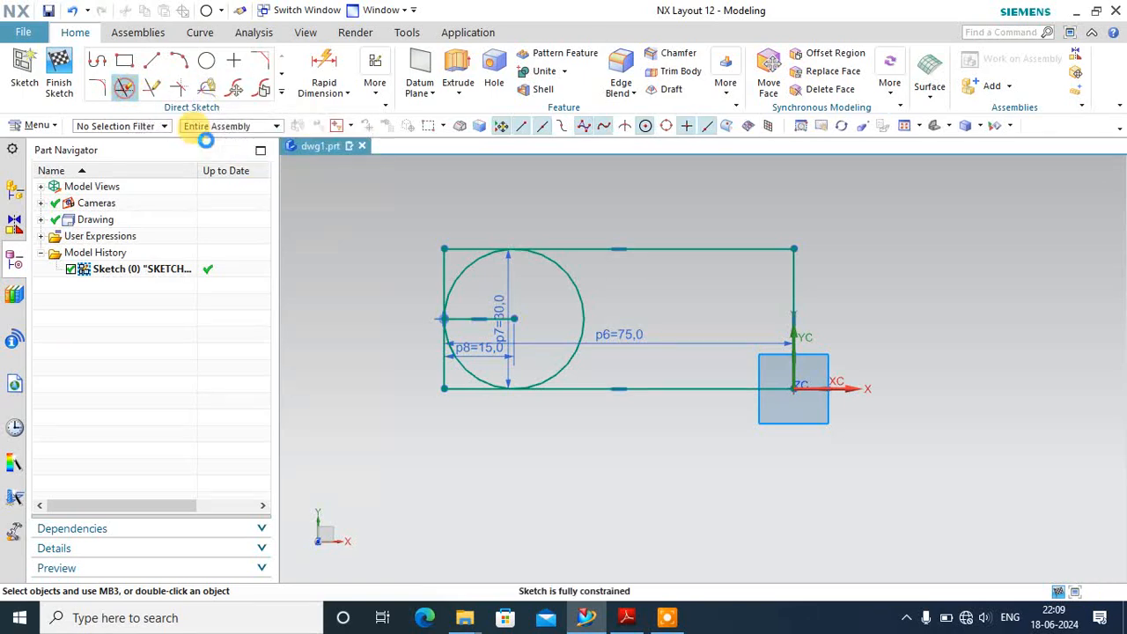
pyautogui.click(444, 270)
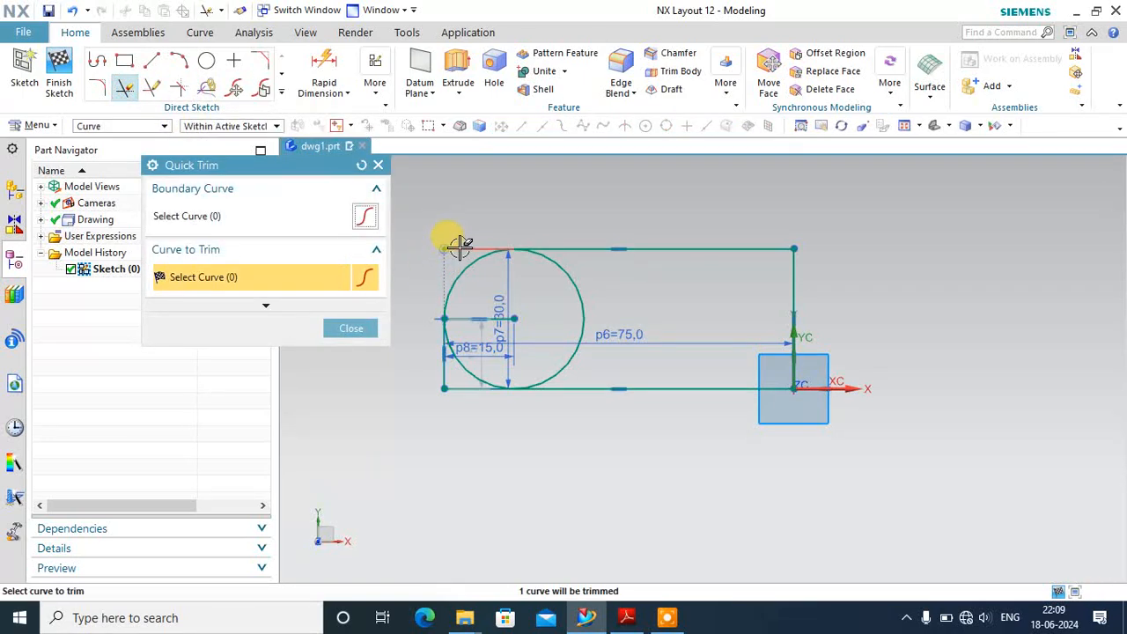
pyautogui.click(448, 378)
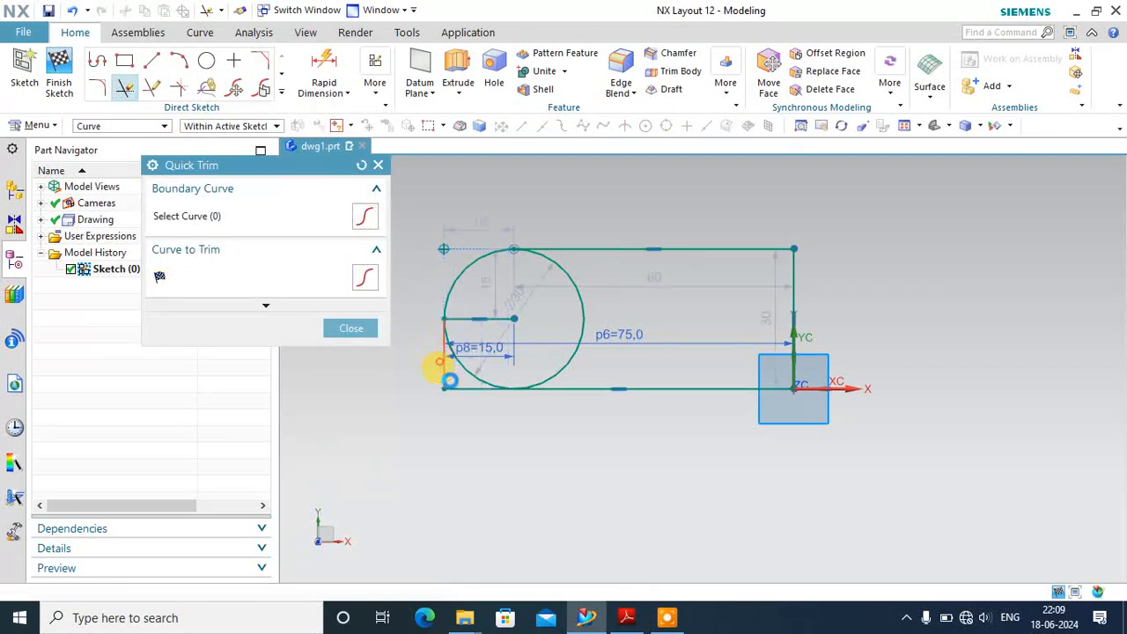
pyautogui.click(582, 329)
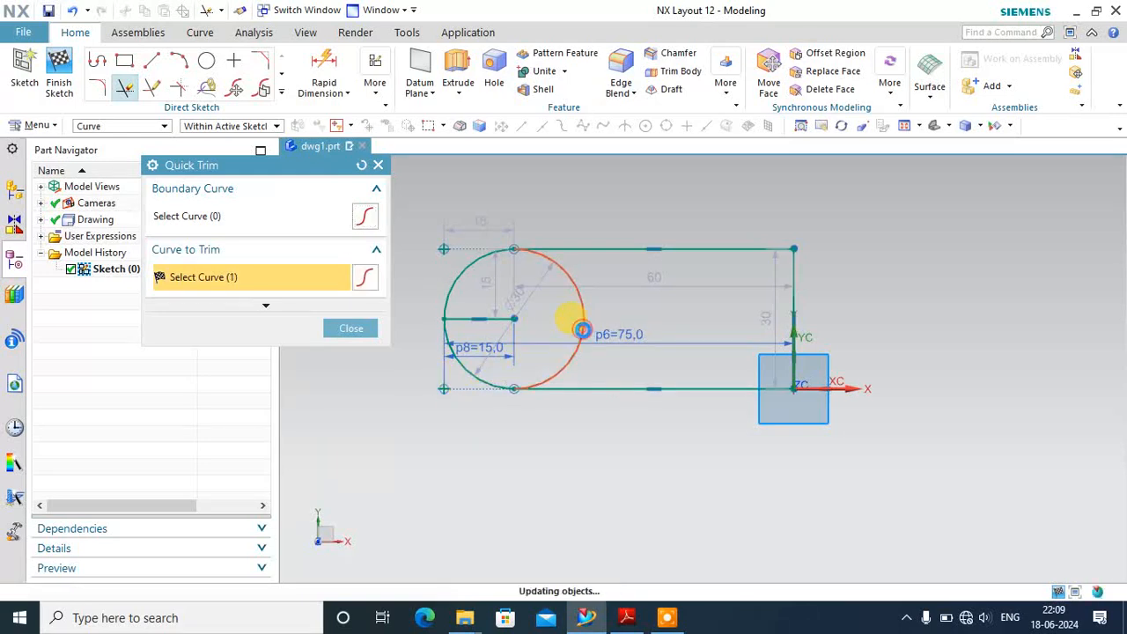
pyautogui.click(379, 167)
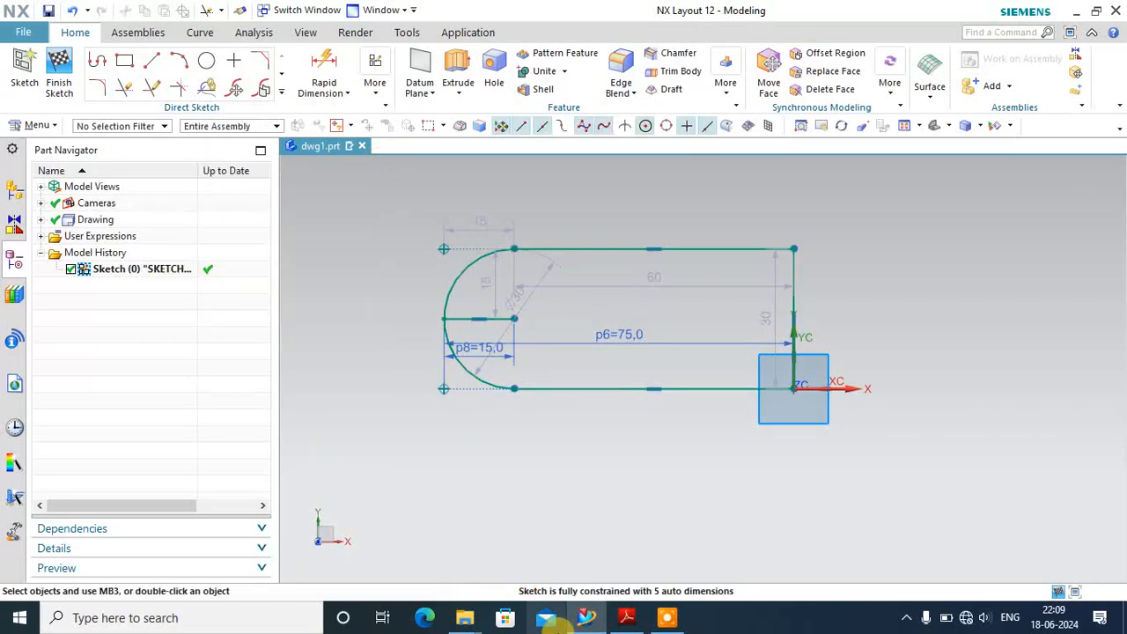
# - Review the plate's remaining dimensions in the PDF drawing and return to the NX sketch
pyautogui.click(622, 618)
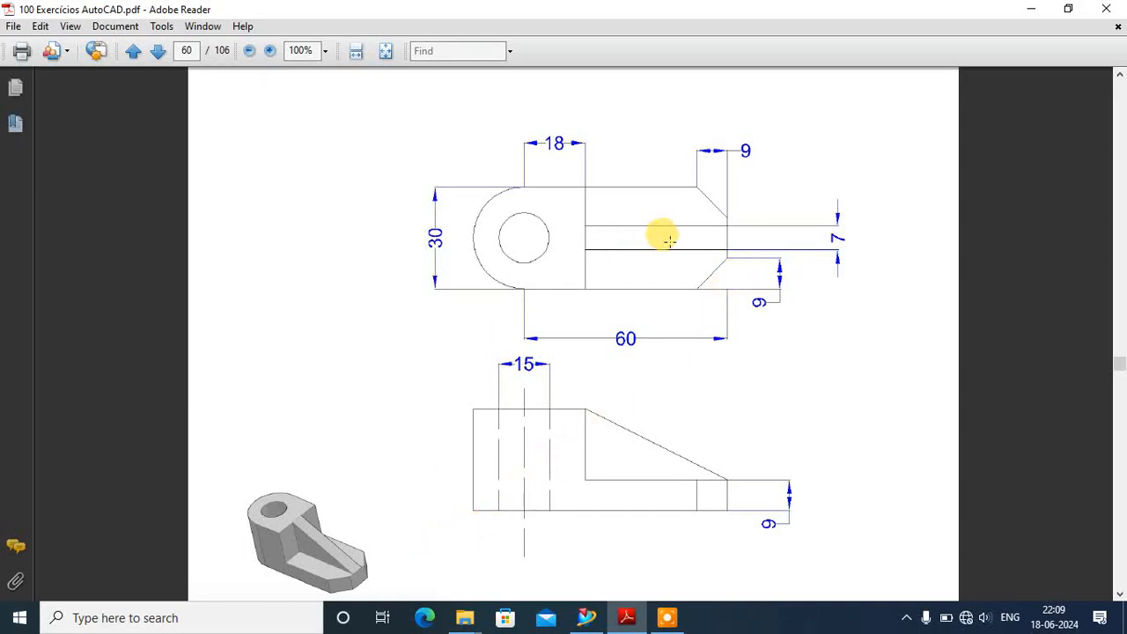
pyautogui.click(586, 617)
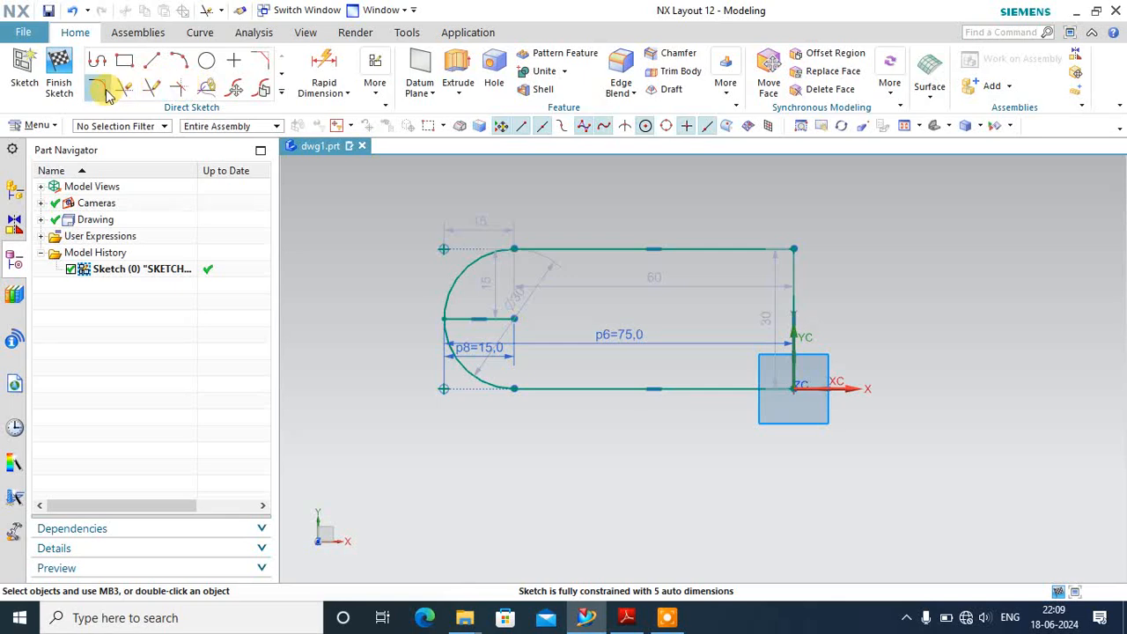
# - Apply a 9 mm symmetric chamfer between the profile's upper edge and right edge, trimming the input curves
pyautogui.click(262, 61)
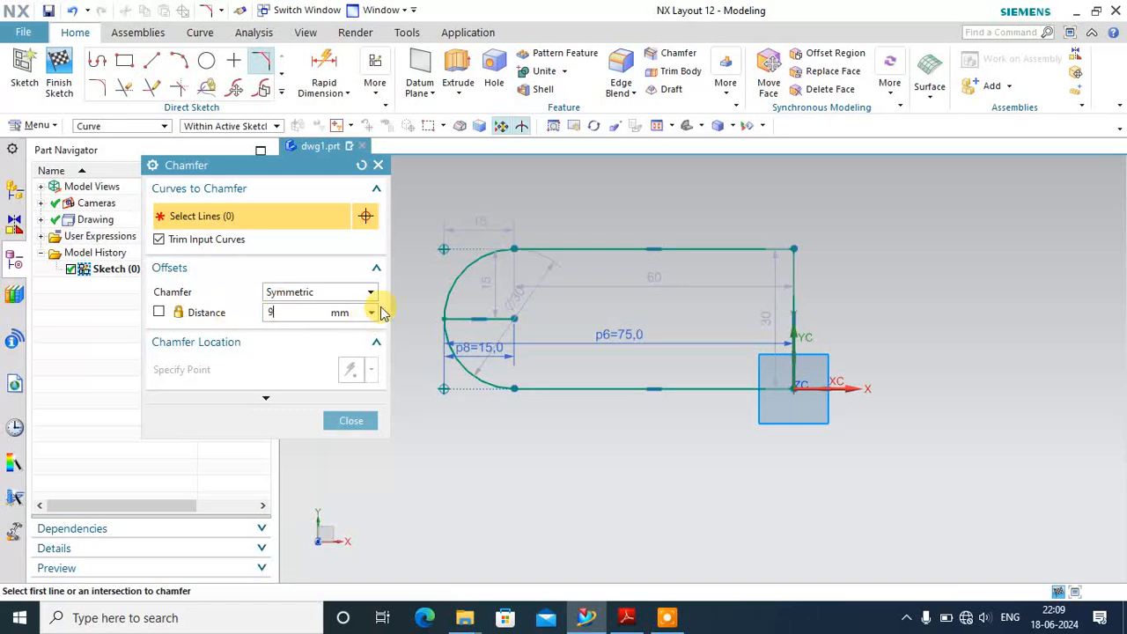
pyautogui.click(722, 249)
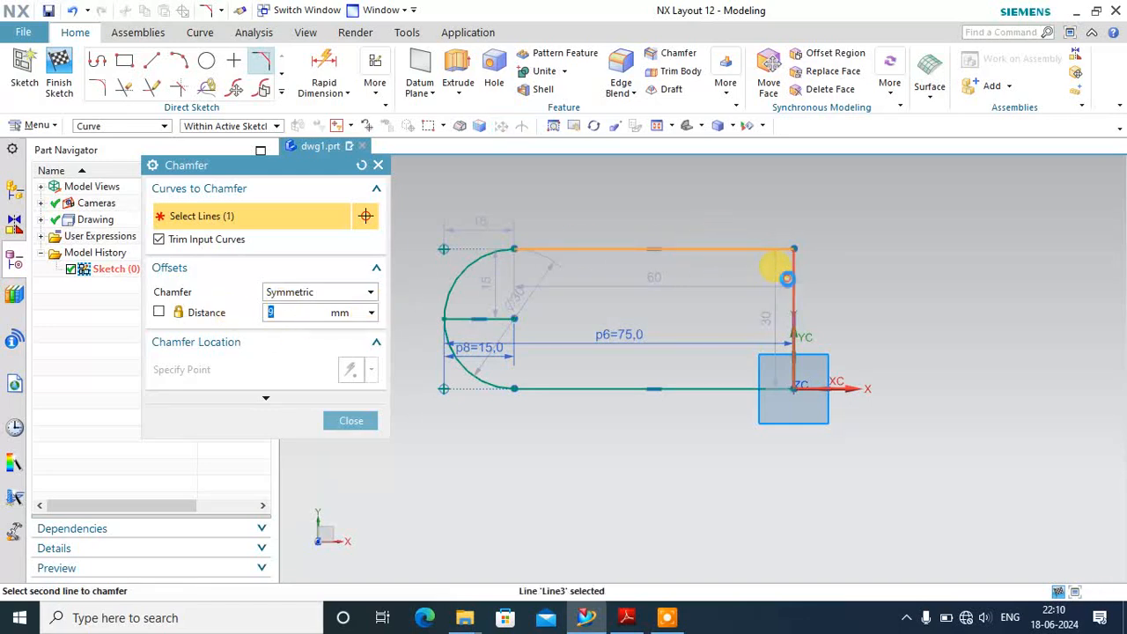
pyautogui.click(789, 278)
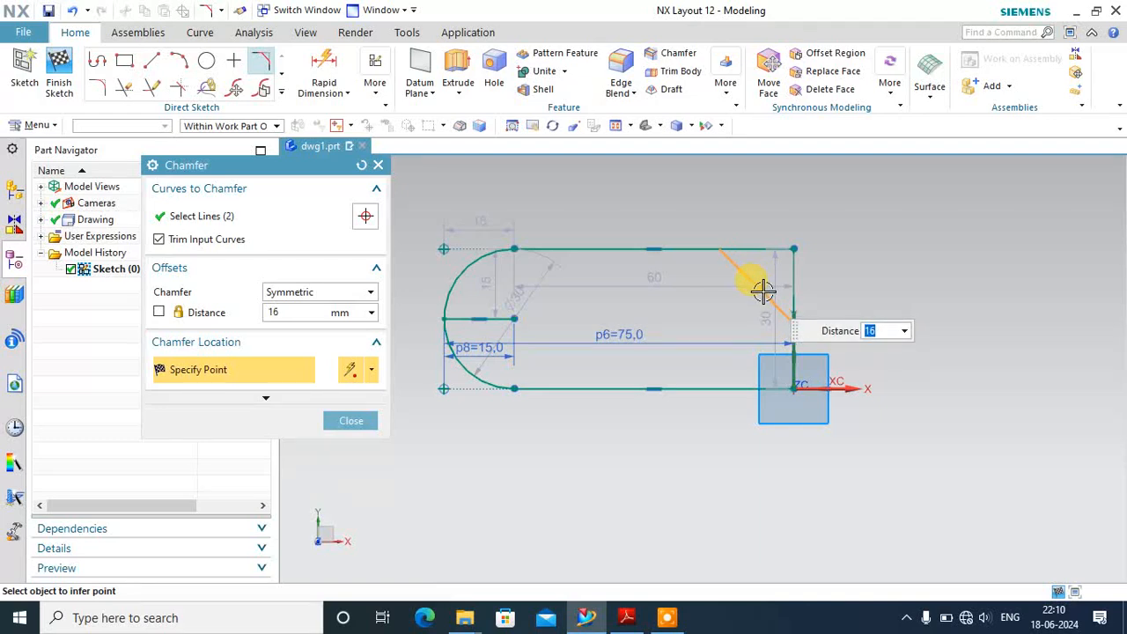
pyautogui.write('9')
pyautogui.press('Return')
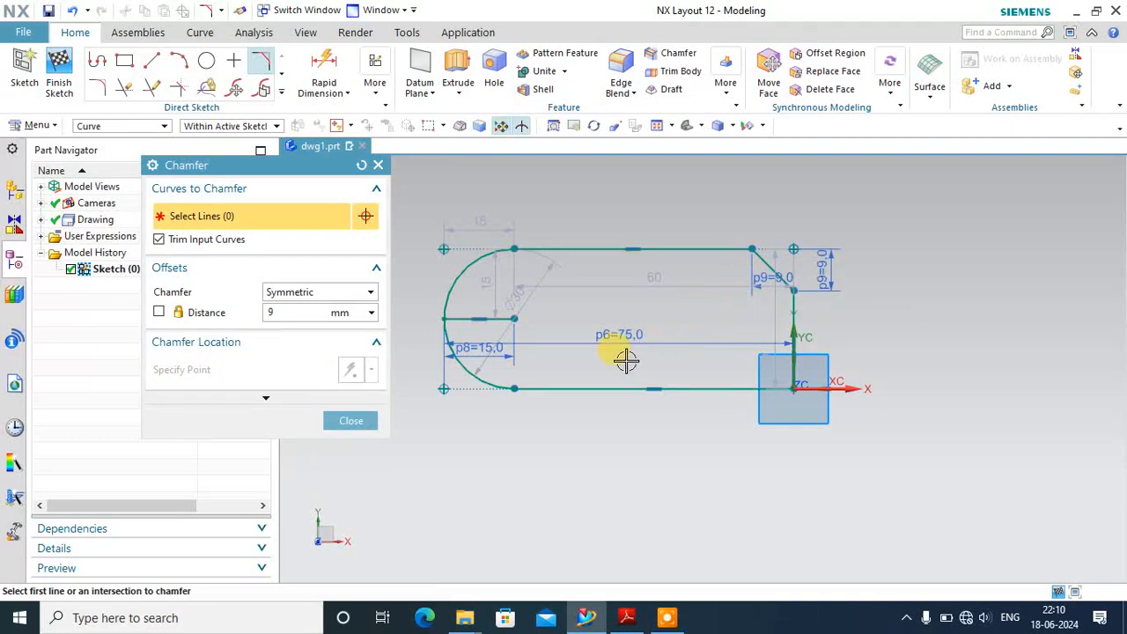
# - Add a matching 9 mm symmetric chamfer at the profile's lower-right corner and finish chamfering
pyautogui.click(742, 394)
pyautogui.click(791, 329)
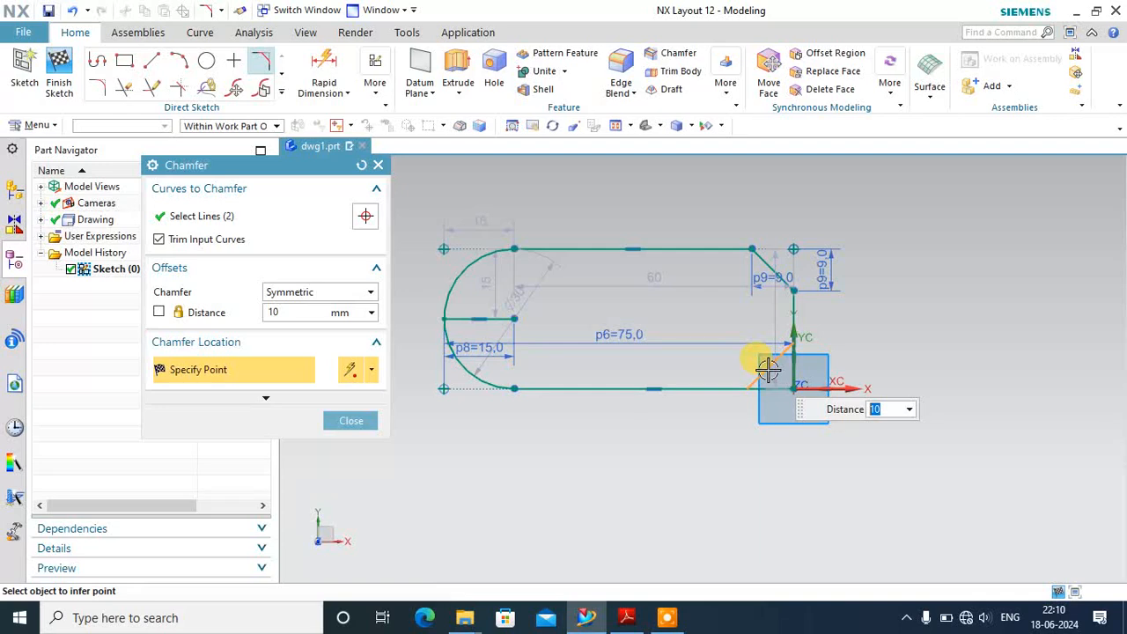
pyautogui.click(773, 365)
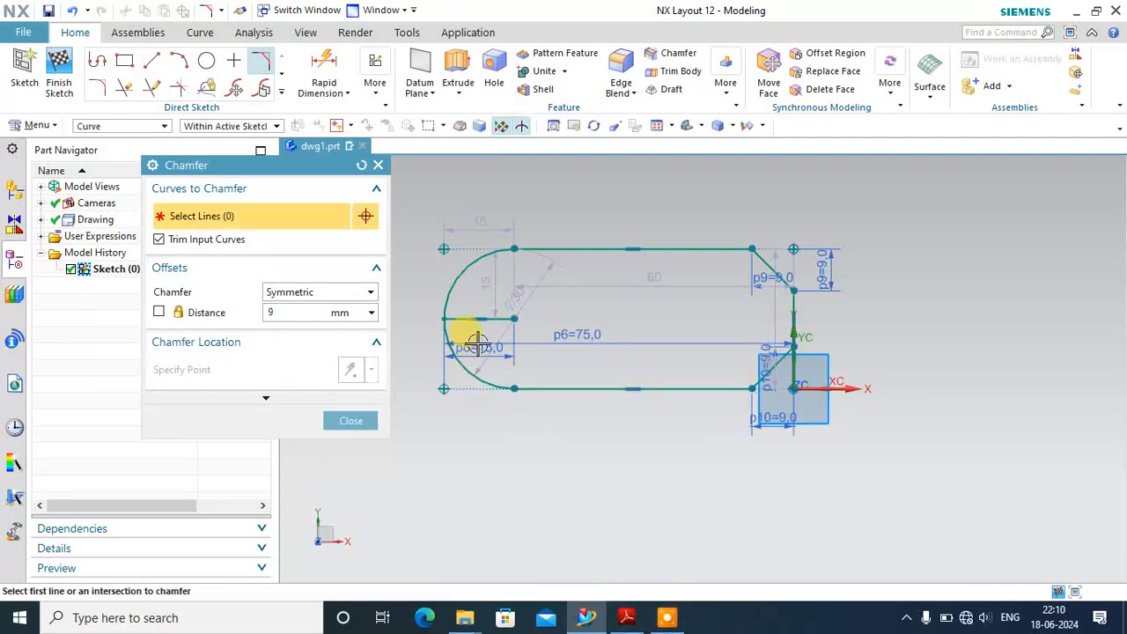
pyautogui.click(463, 318)
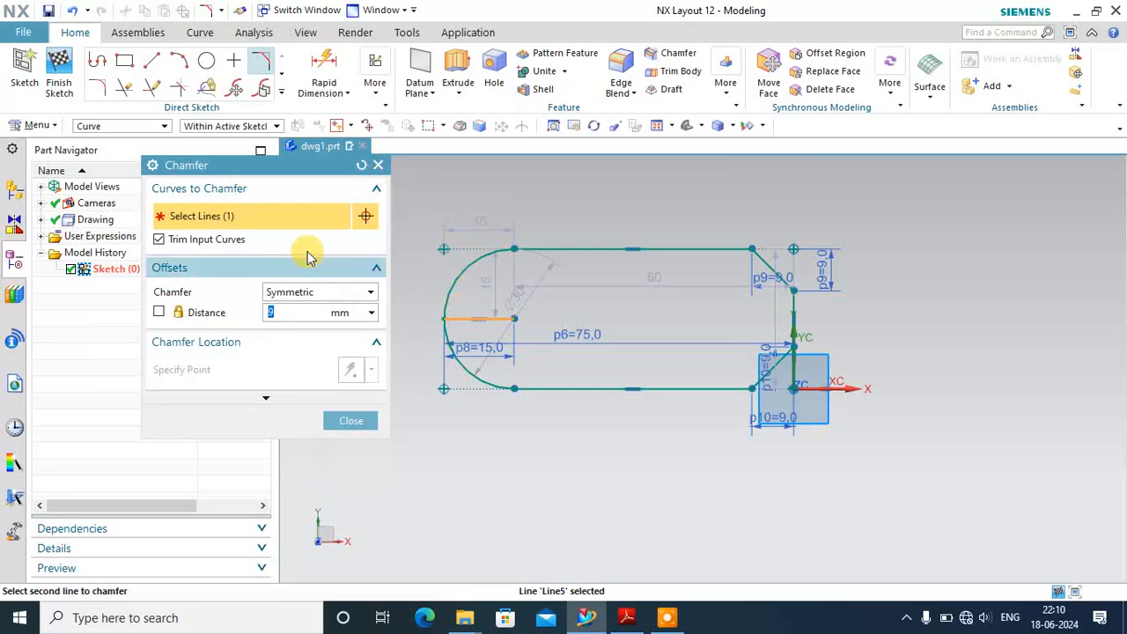
pyautogui.click(378, 164)
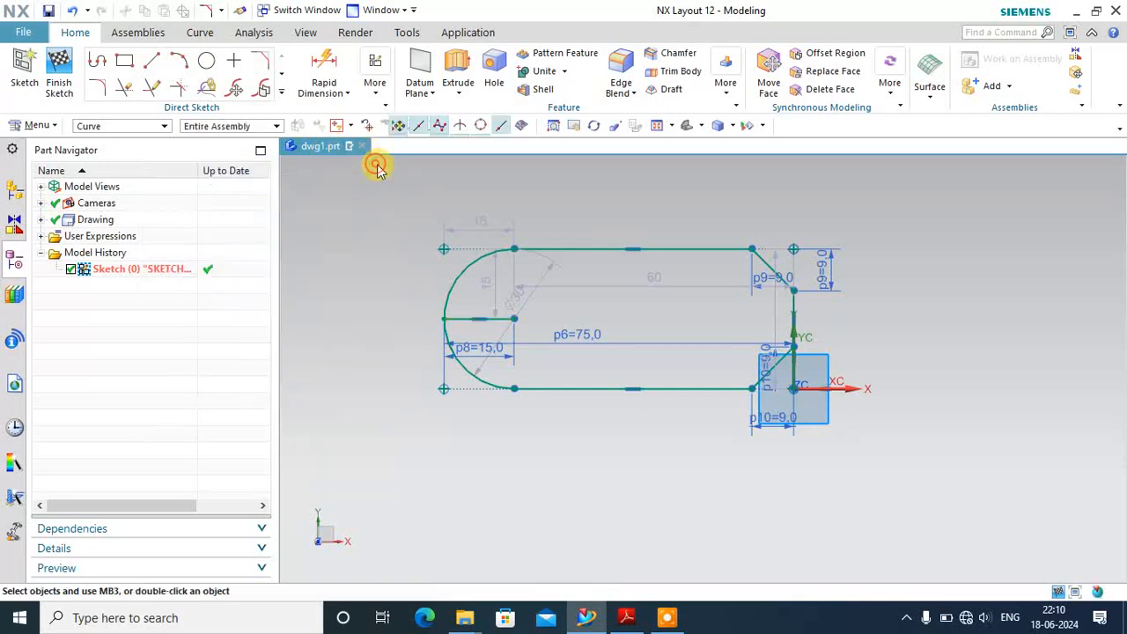
# - Delete the 15 mm horizontal helper line inside the profile's rounded end
pyautogui.click(478, 319)
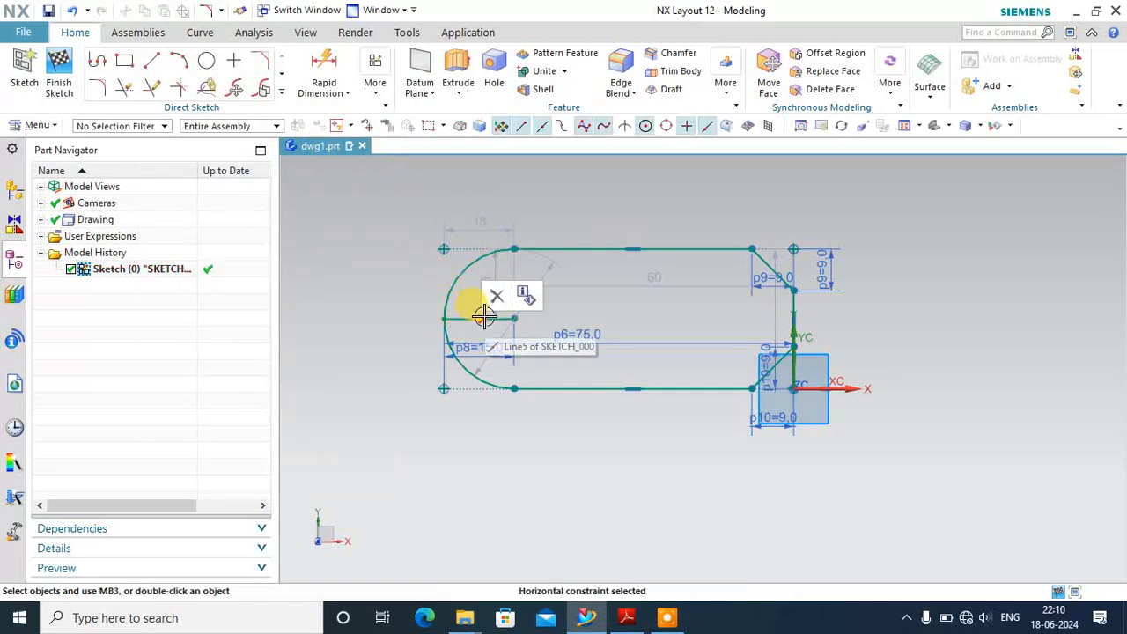
pyautogui.click(496, 296)
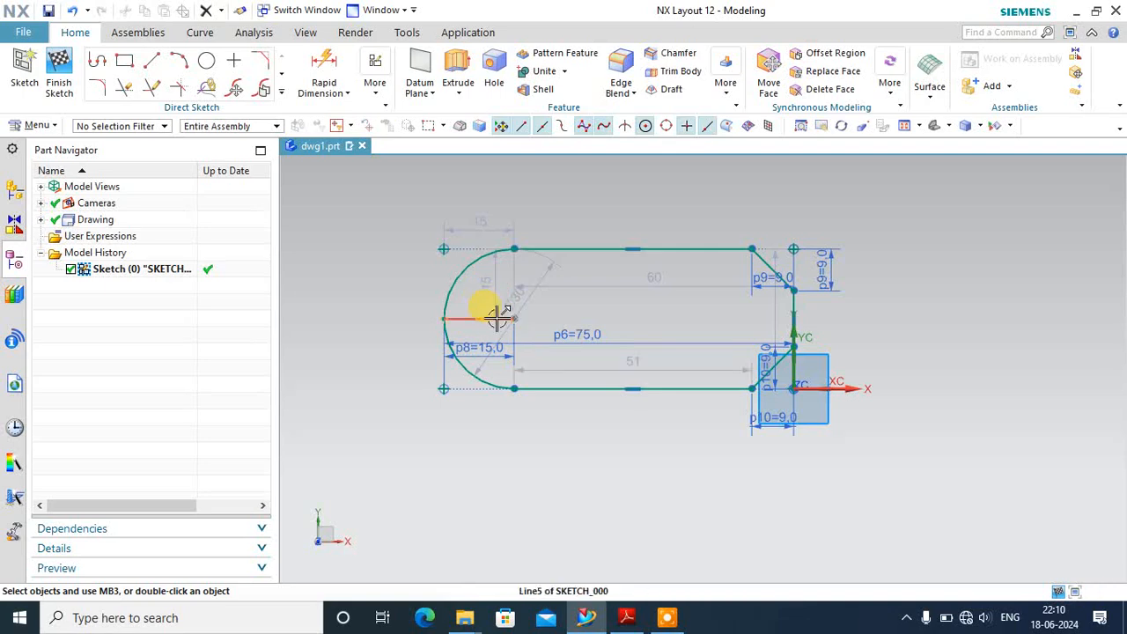
pyautogui.click(498, 317)
pyautogui.click(636, 262)
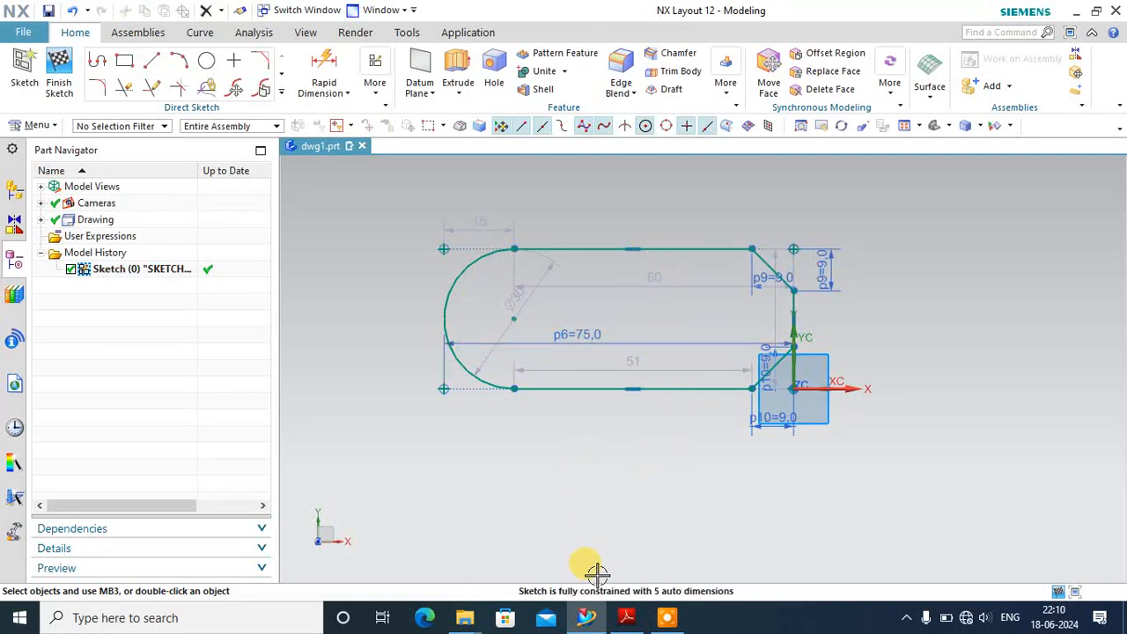
# - Examine the bracket's top and side view dimensions in the PDF drawing, then return to the NX sketch
pyautogui.click(627, 617)
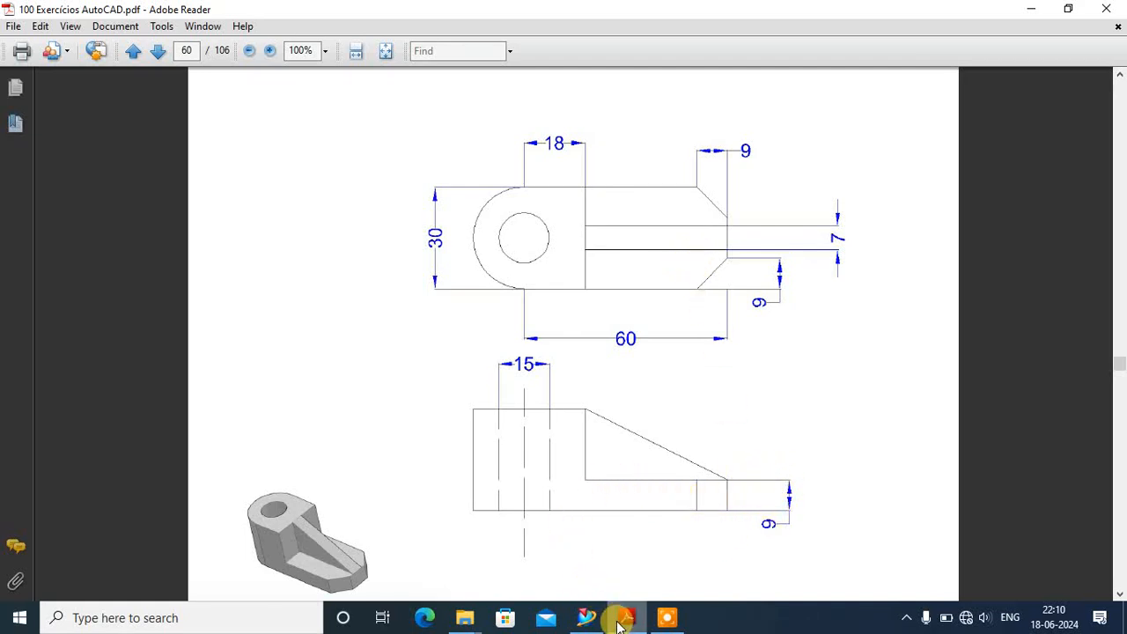
pyautogui.moveTo(623, 620)
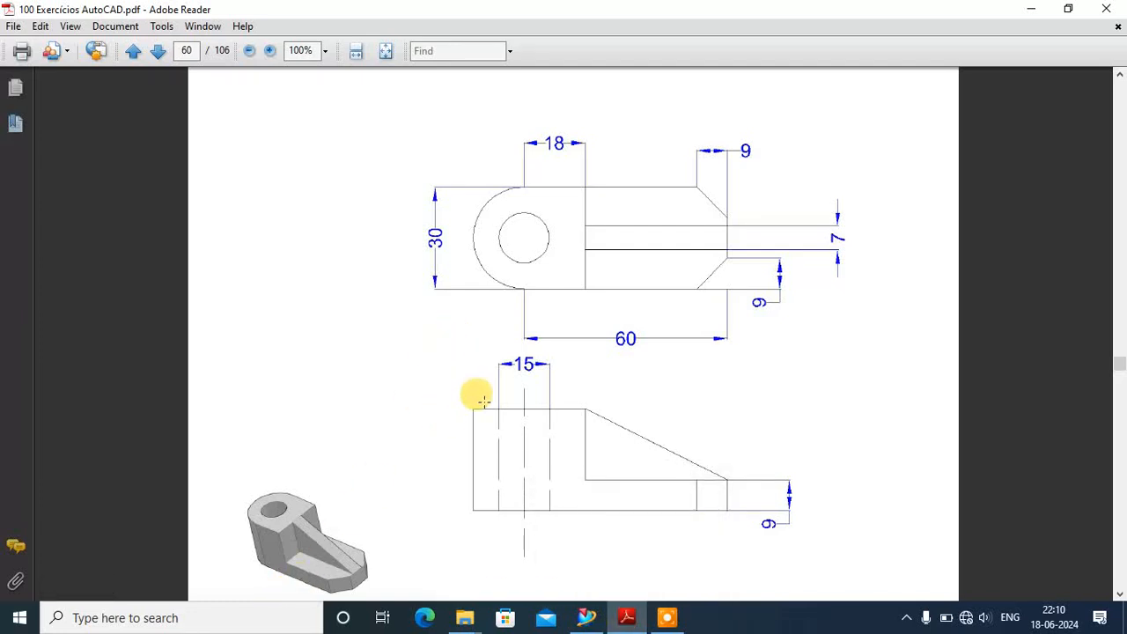
pyautogui.scroll(-2, 533, 227)
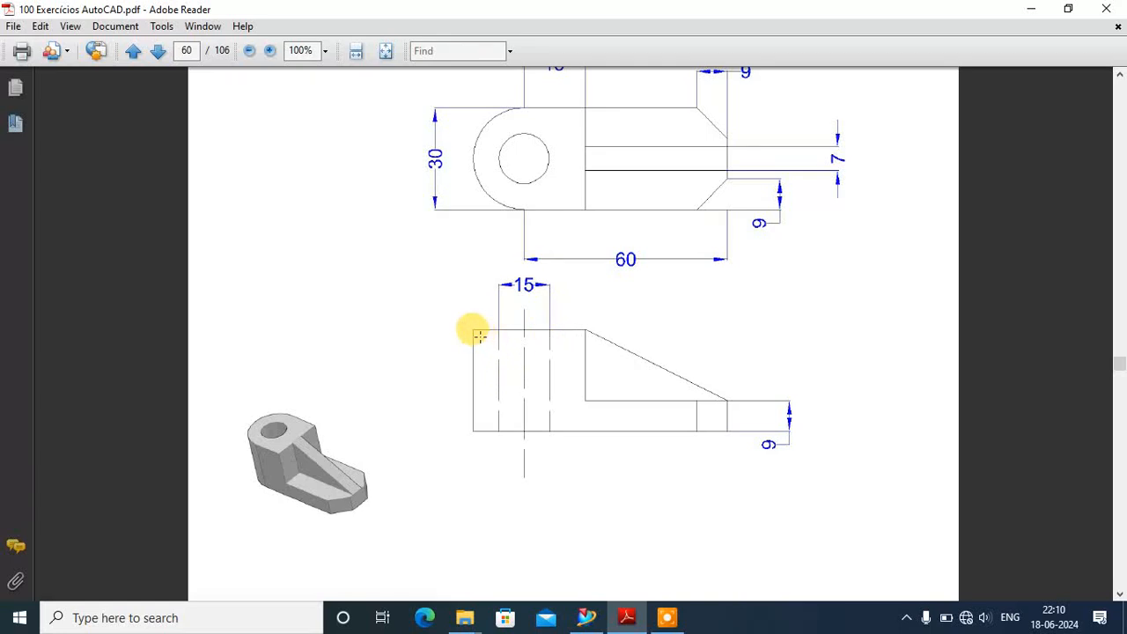
pyautogui.scroll(1, 480, 339)
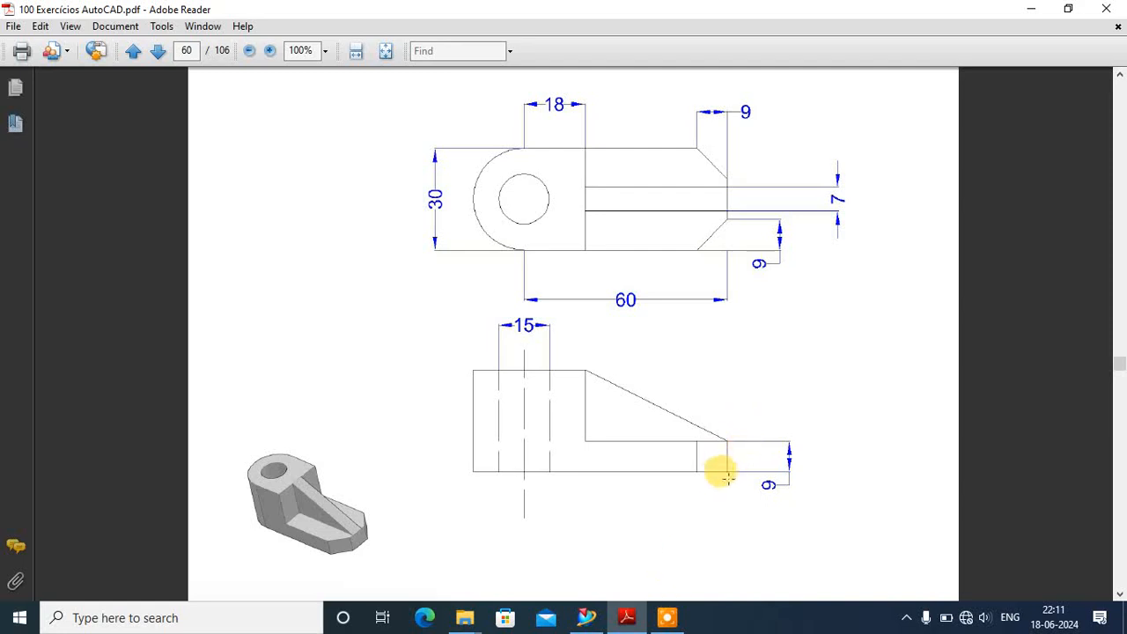
pyautogui.click(586, 617)
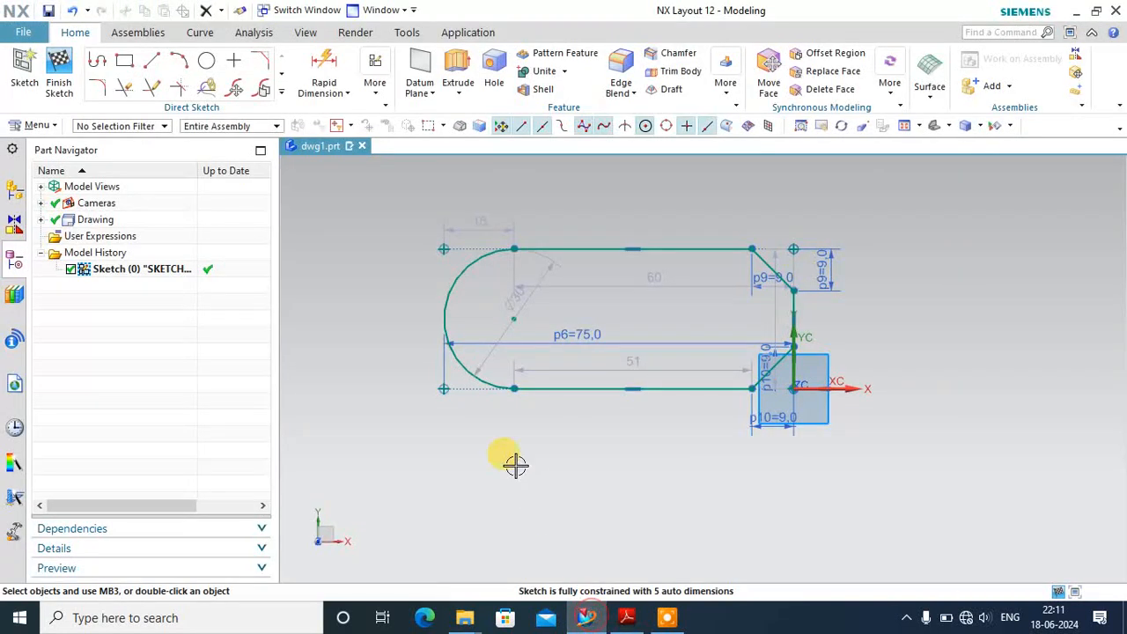
# - Finish the base sketch and delete the three leftover corner points around the profile
pyautogui.click(59, 72)
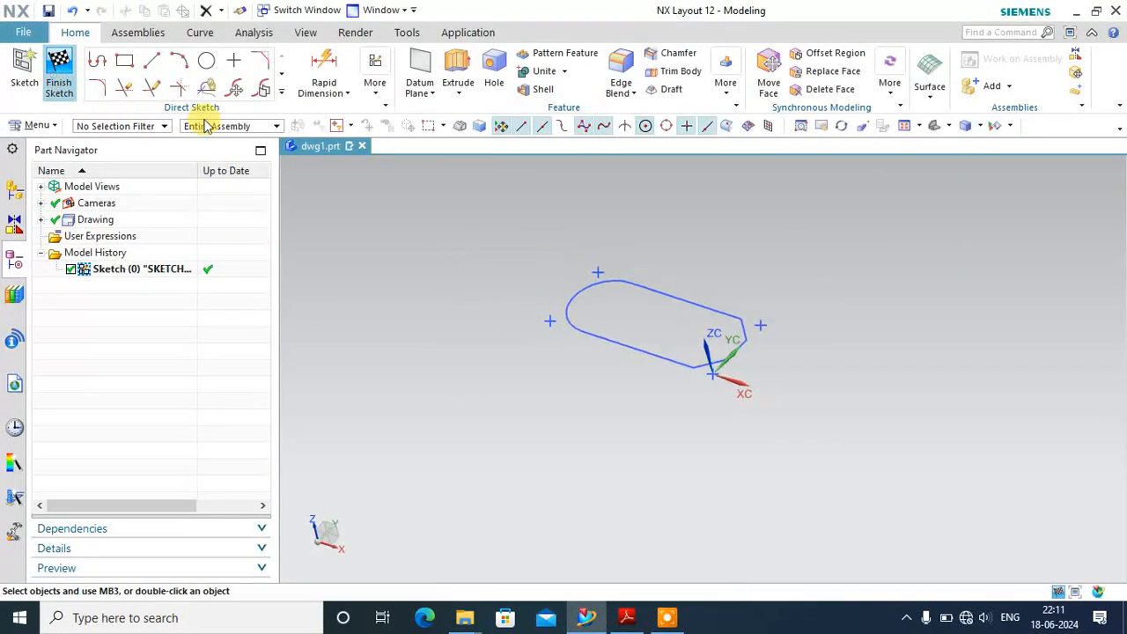
pyautogui.scroll(5, 573, 282)
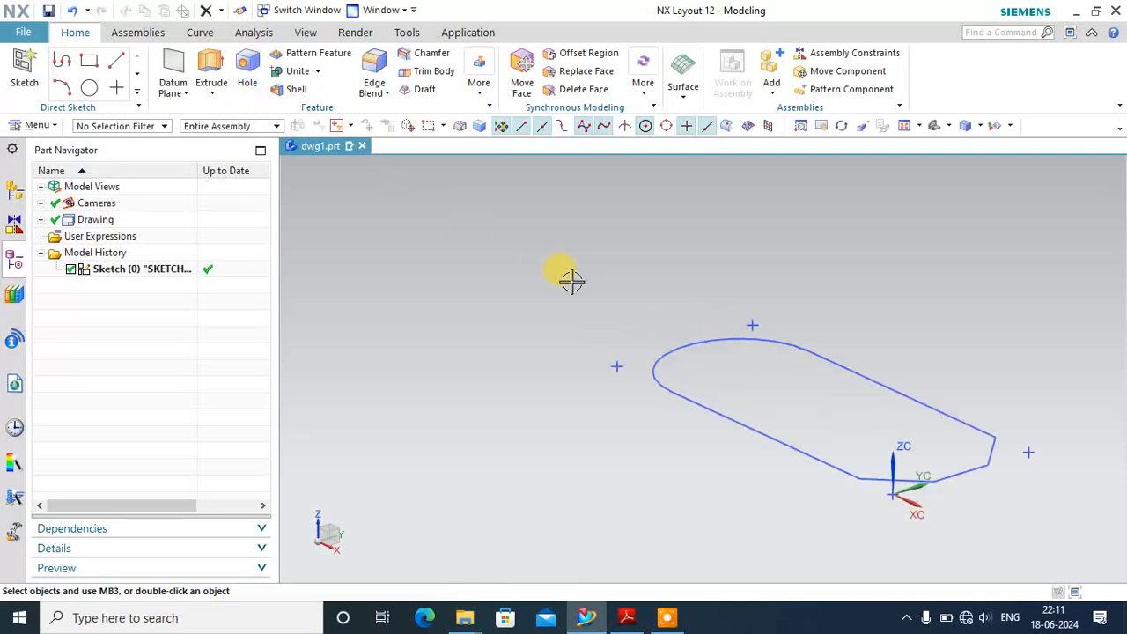
pyautogui.scroll(-2, 516, 323)
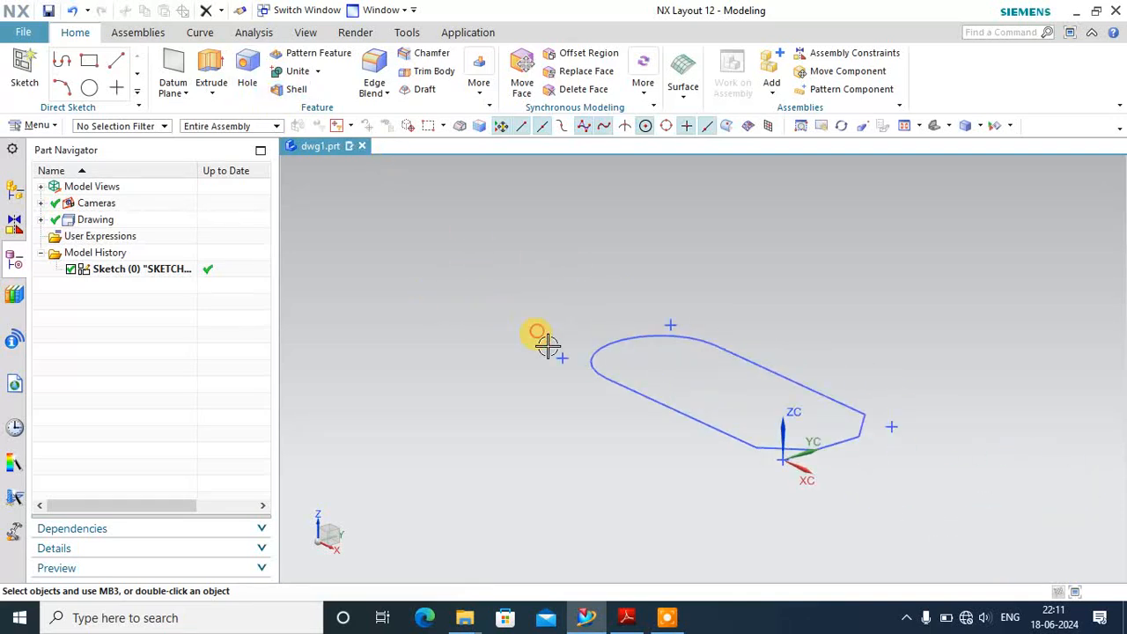
pyautogui.moveTo(583, 374); pyautogui.dragTo(585, 376)
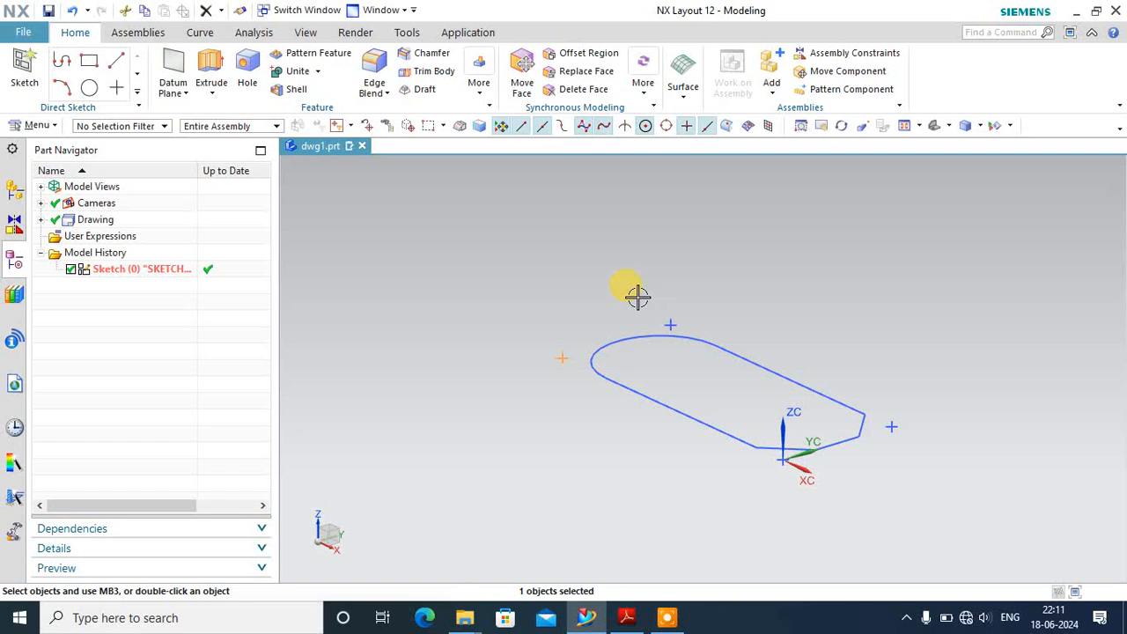
pyautogui.moveTo(693, 330); pyautogui.dragTo(694, 331)
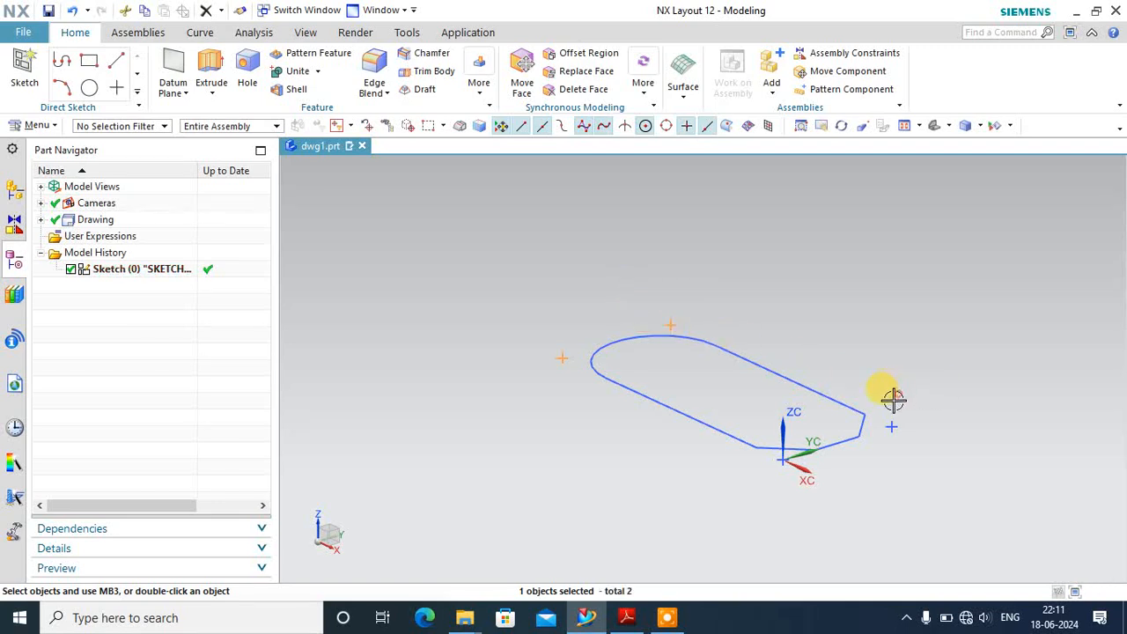
pyautogui.press('Delete')
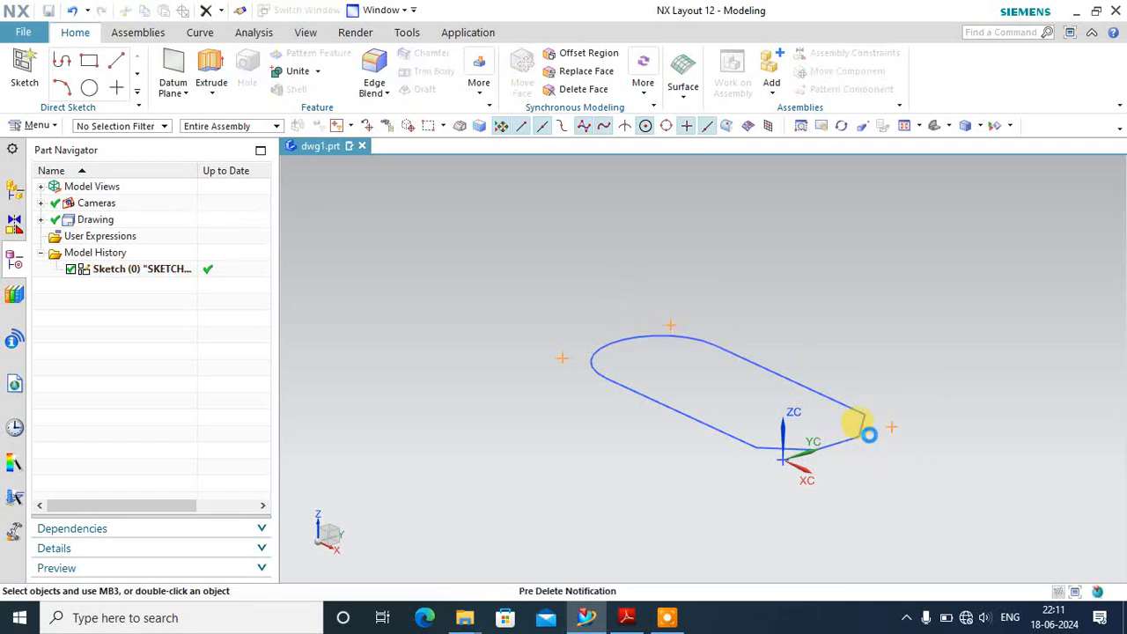
pyautogui.click(375, 444)
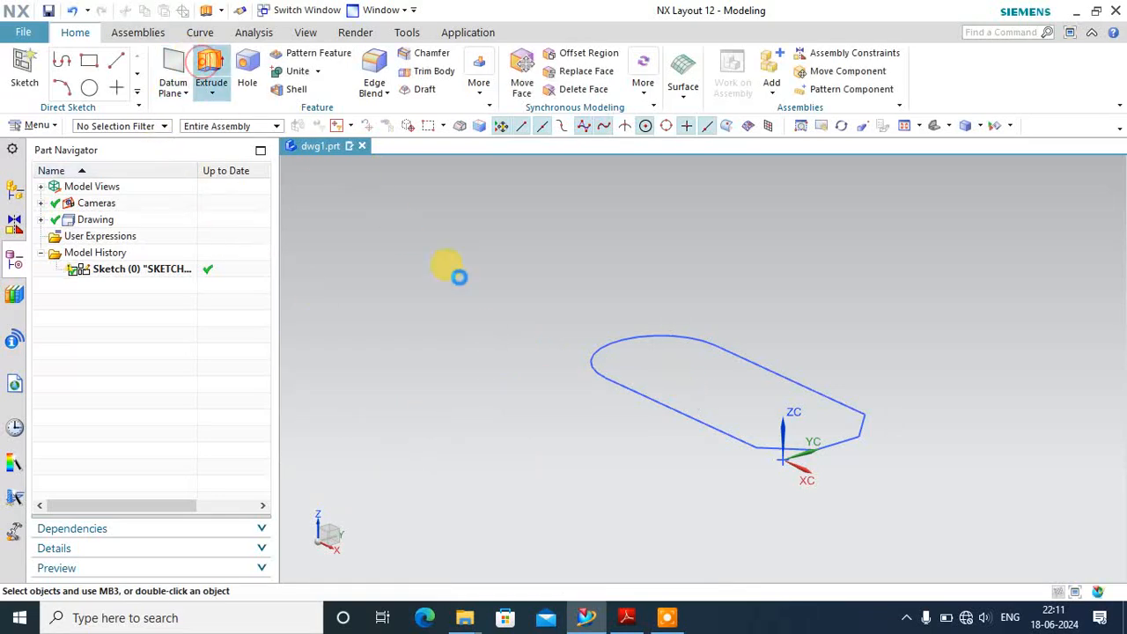
# - Extrude the closed base profile upward into a solid plate, then consult the PDF drawing and return to NX
pyautogui.click(610, 376)
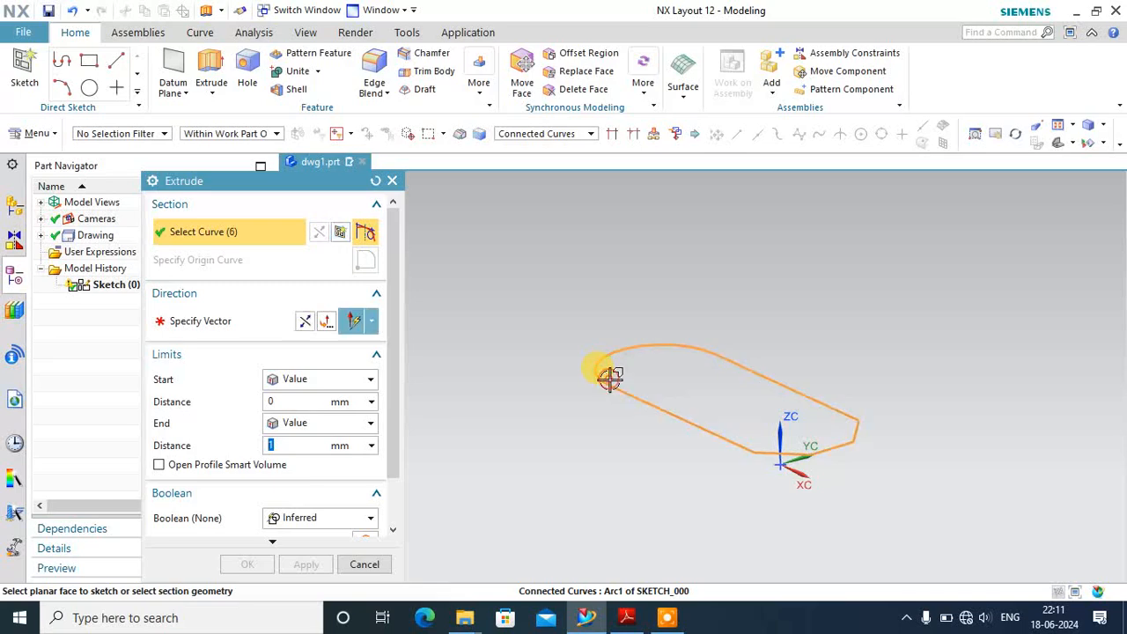
pyautogui.click(309, 519)
pyautogui.click(304, 536)
pyautogui.click(246, 564)
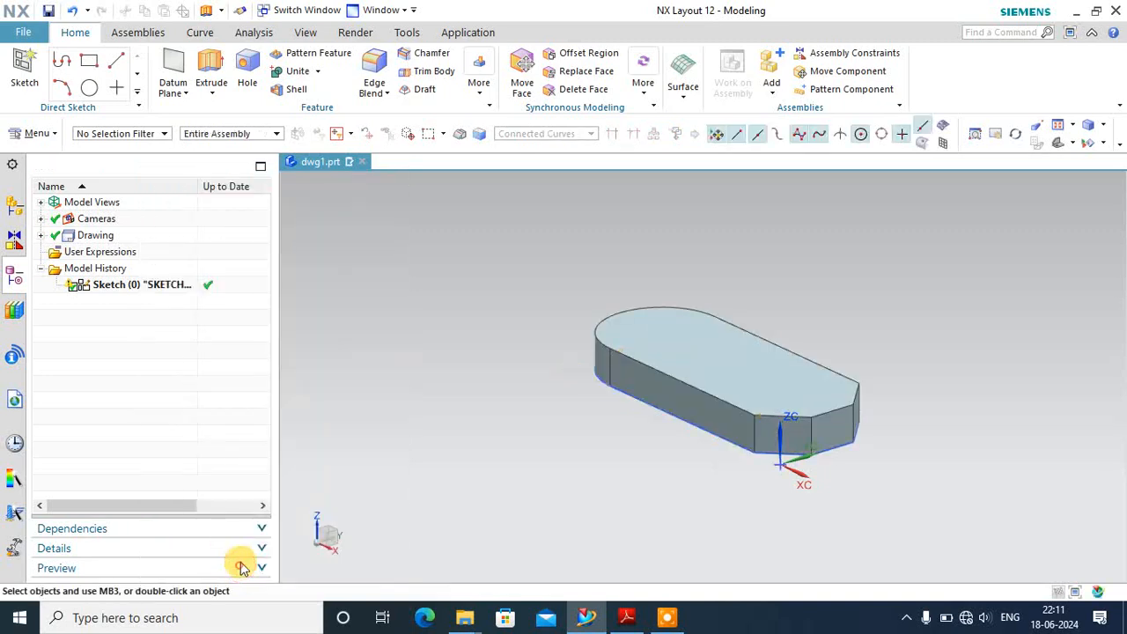
pyautogui.click(627, 617)
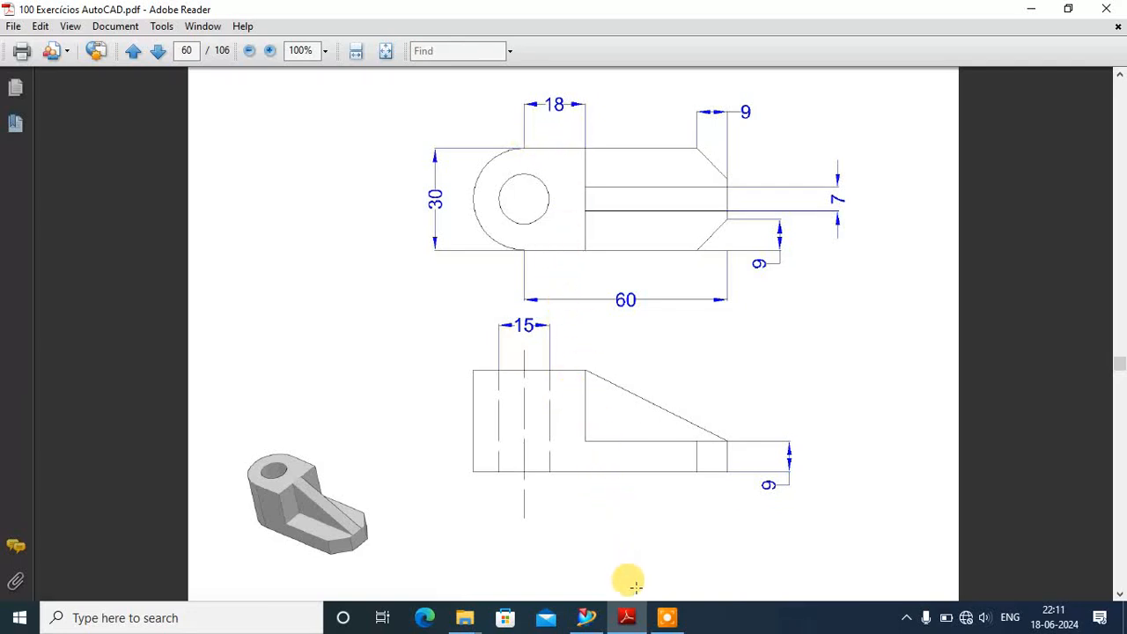
pyautogui.click(585, 617)
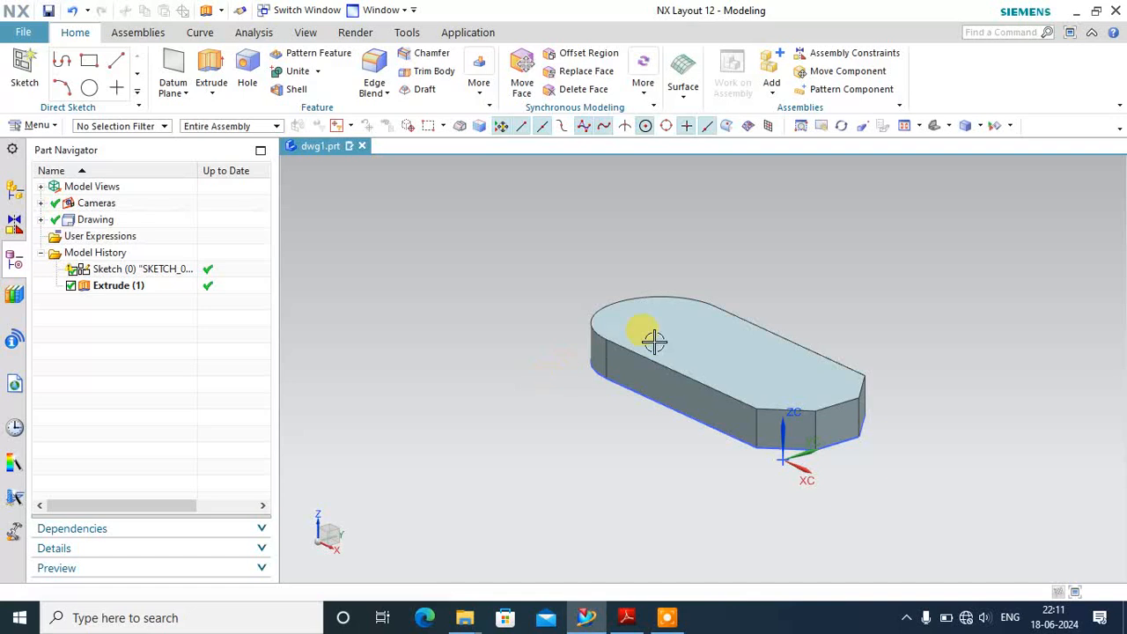
pyautogui.click(24, 71)
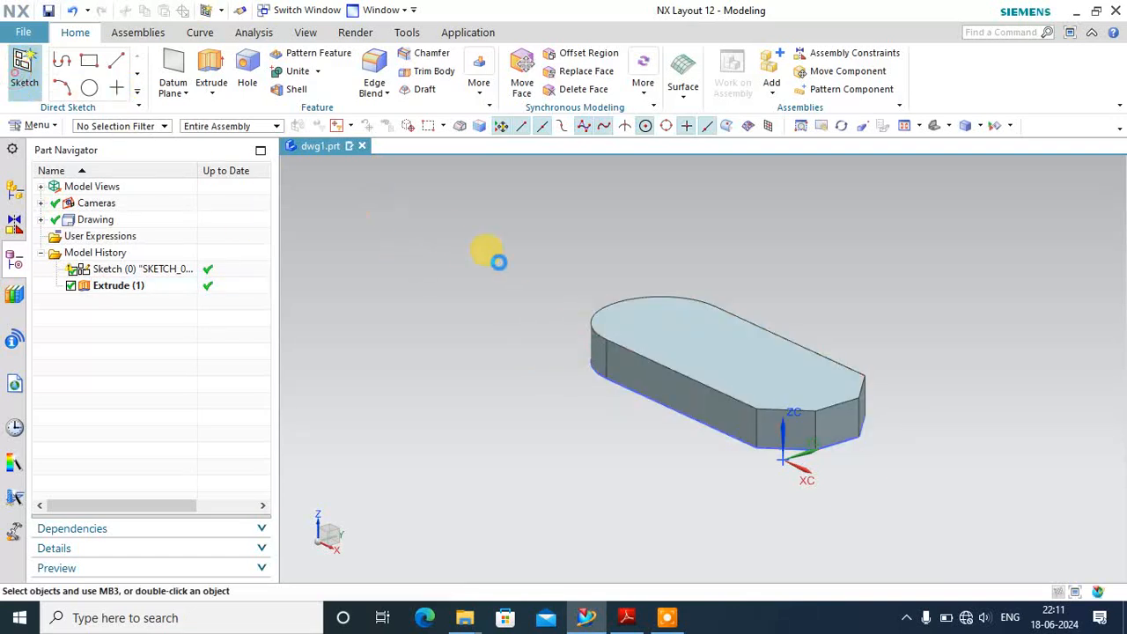
pyautogui.click(652, 334)
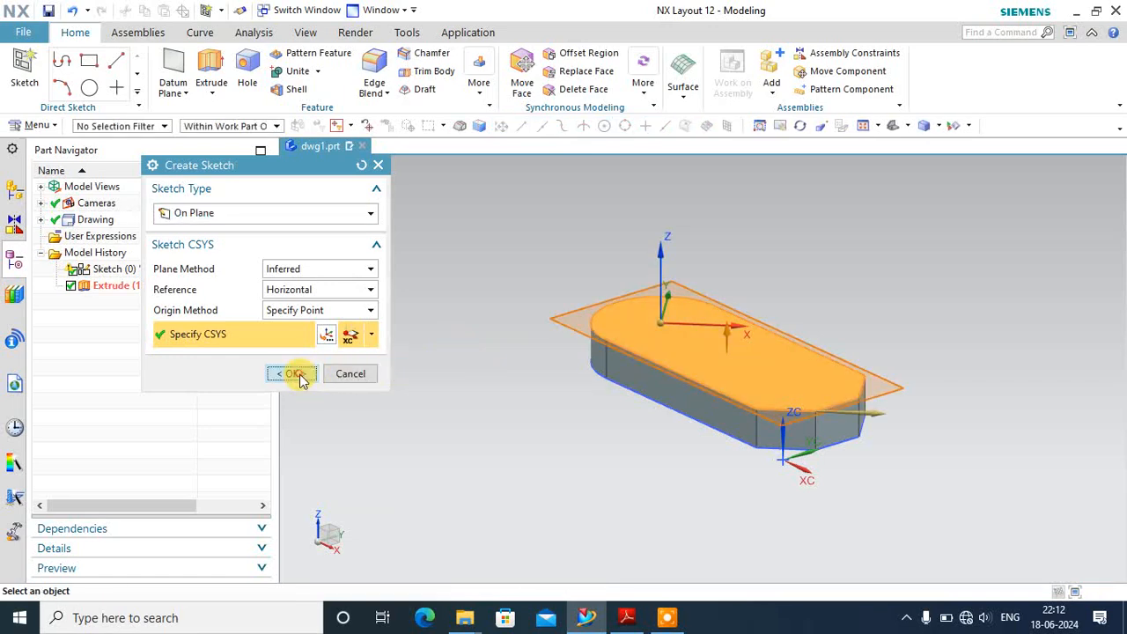
pyautogui.click(297, 375)
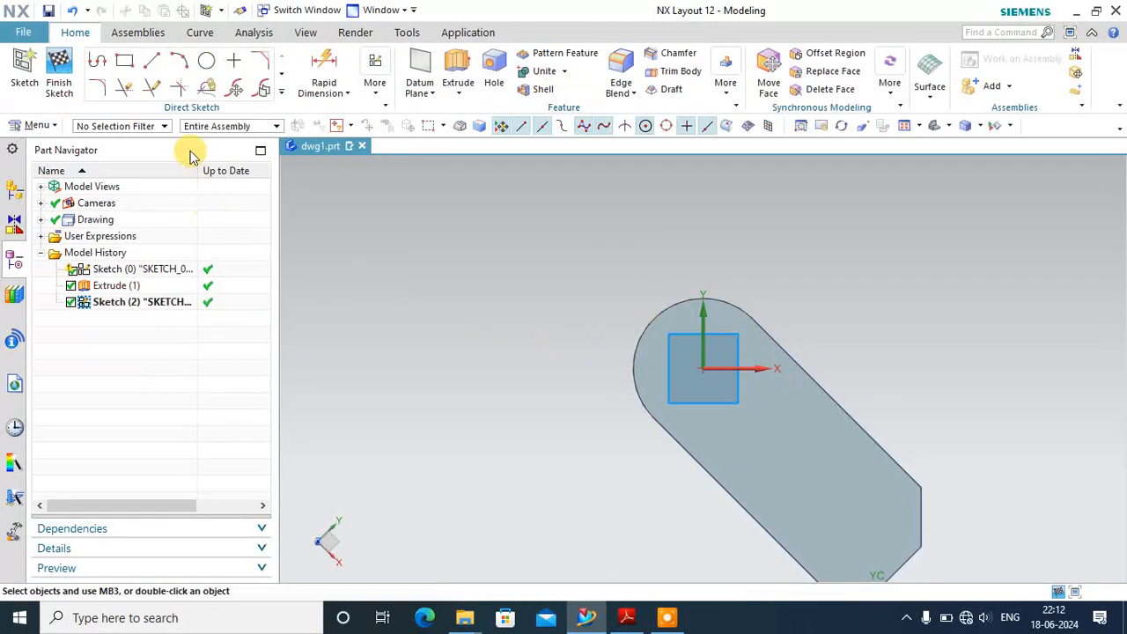
pyautogui.scroll(-3, 431, 203)
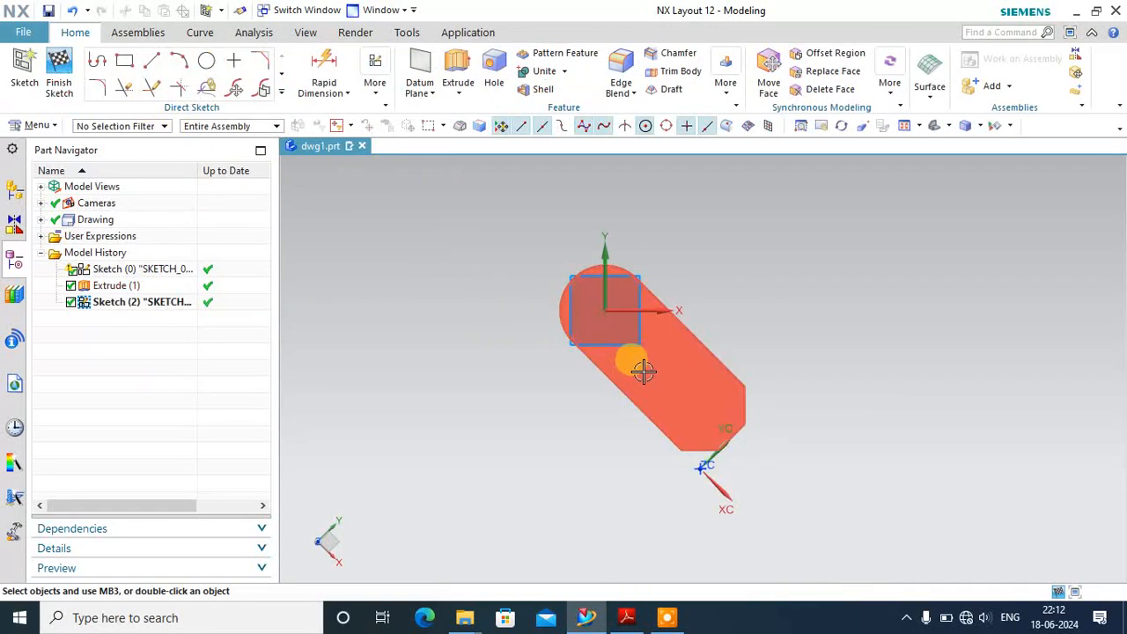
pyautogui.scroll(1, 644, 357)
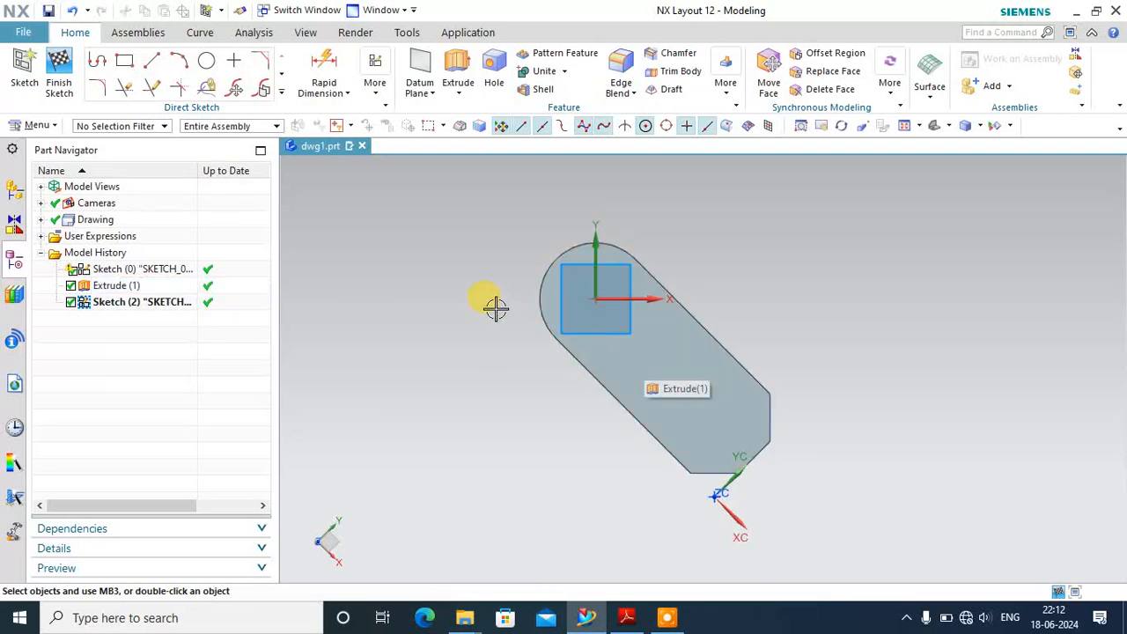
pyautogui.click(72, 12)
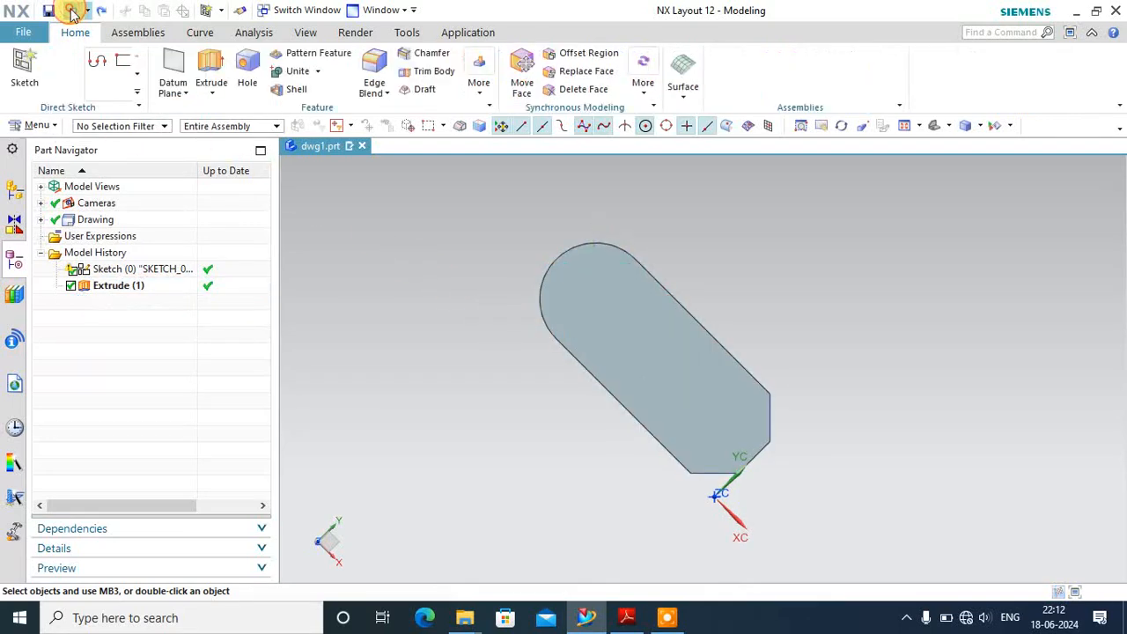
# - Create a new sketch on the plate's top face with the inferred plane and orientation
pyautogui.click(28, 70)
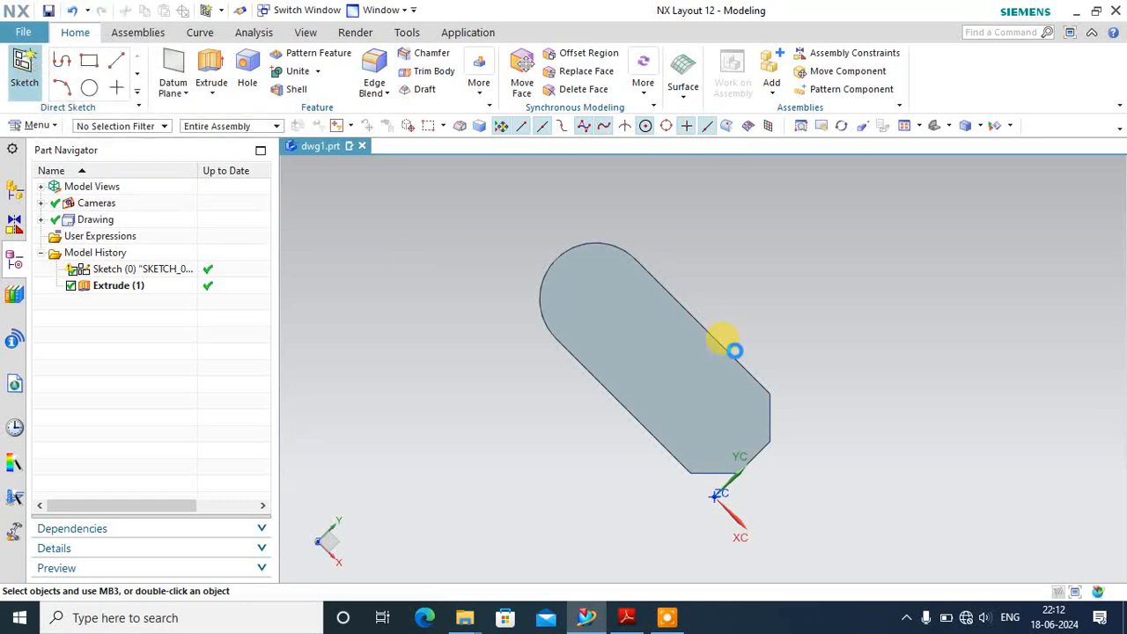
pyautogui.click(676, 359)
pyautogui.click(277, 377)
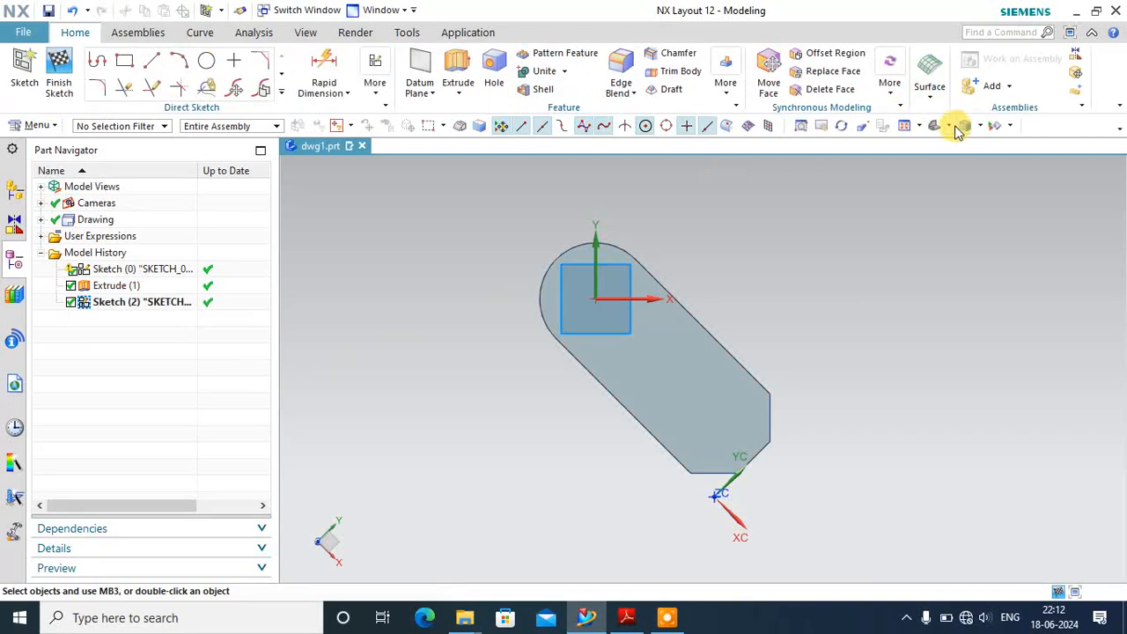
# - Orient the model to the top view and start the Line tool in the plate's top-face sketch
pyautogui.click(948, 126)
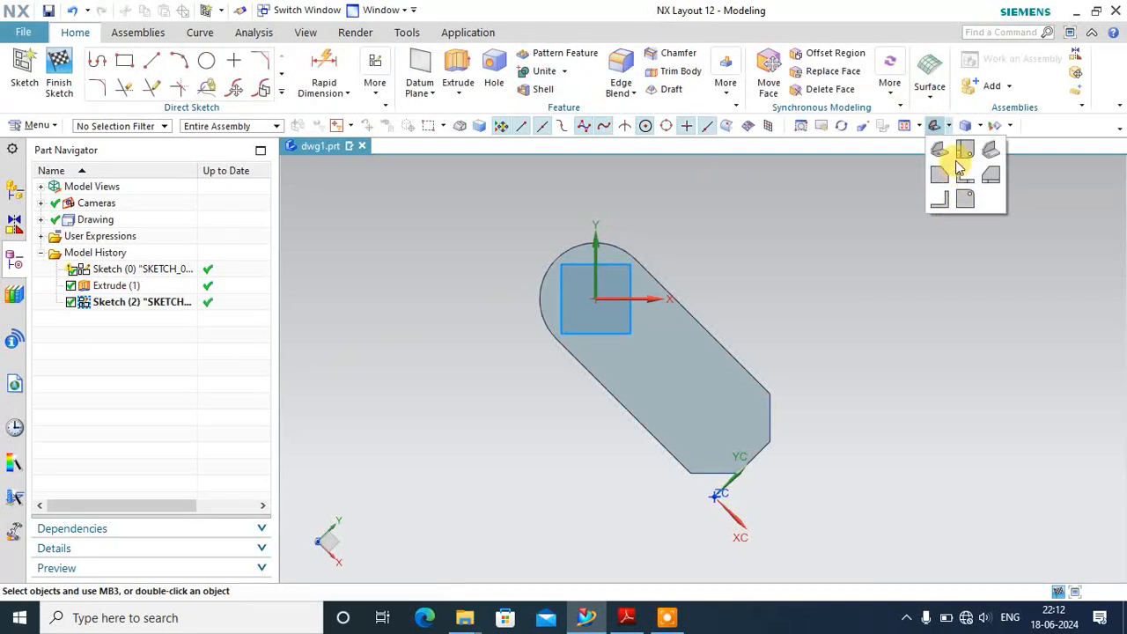
pyautogui.click(962, 156)
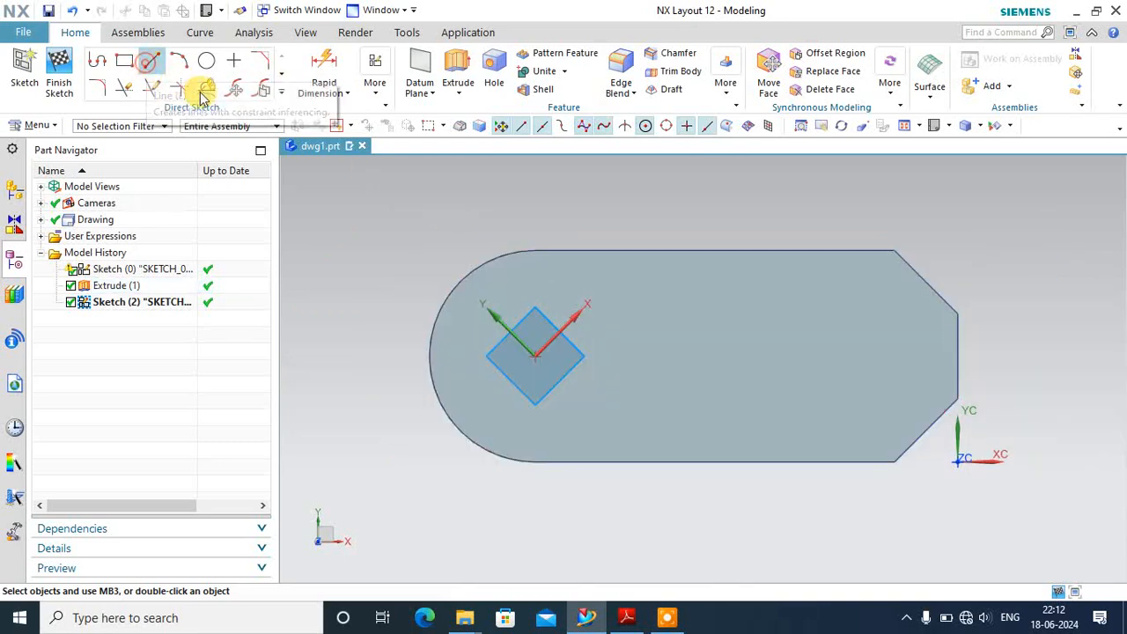
pyautogui.click(151, 60)
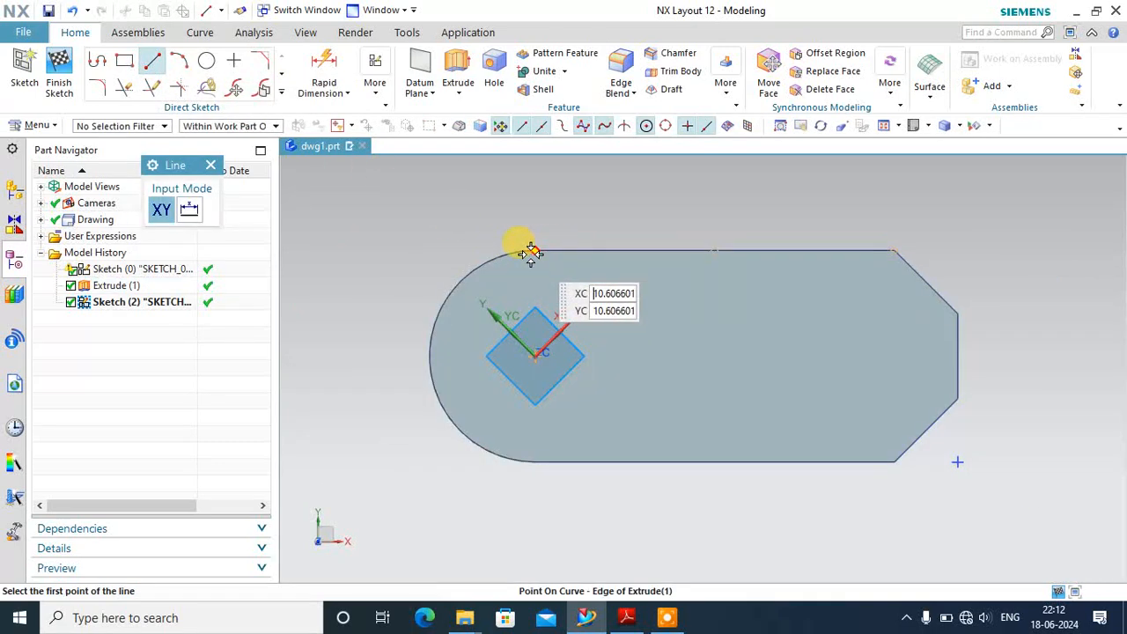
# - Check the PDF drawing, try an 18 mm line along the plate's upper long edge from the arc's end, and undo it
pyautogui.click(531, 254)
pyautogui.click(627, 617)
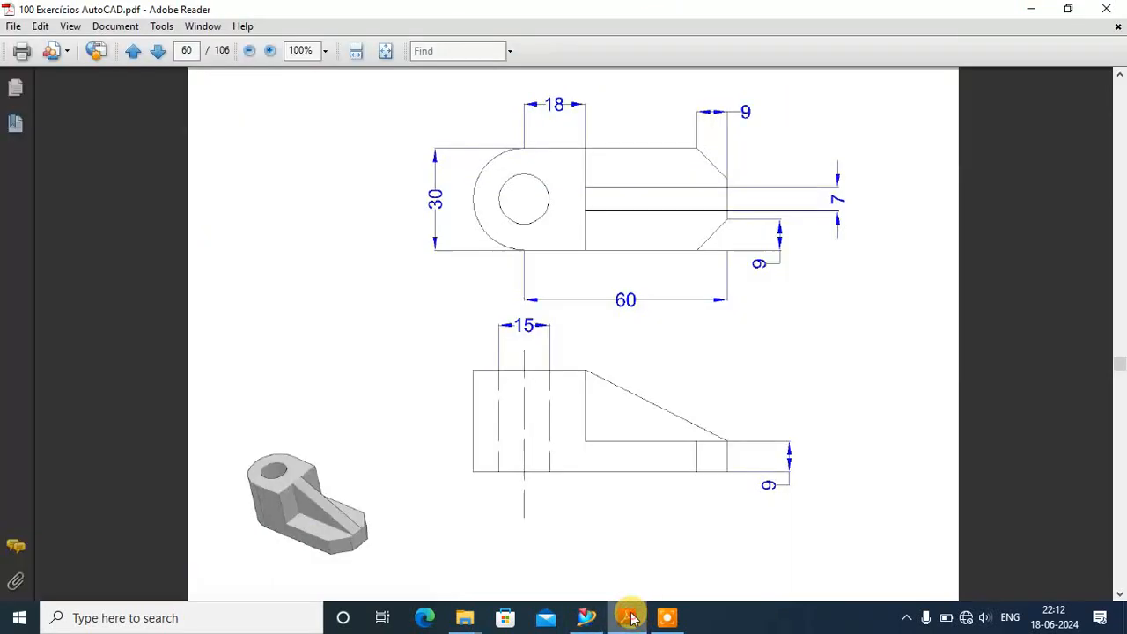
pyautogui.click(628, 617)
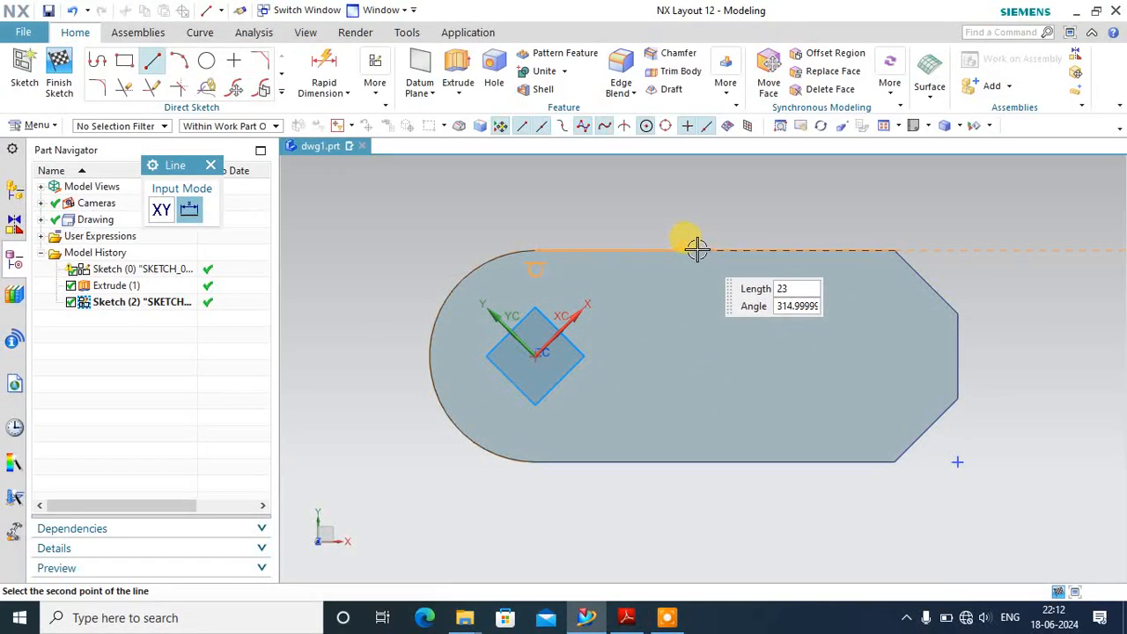
pyautogui.write('18')
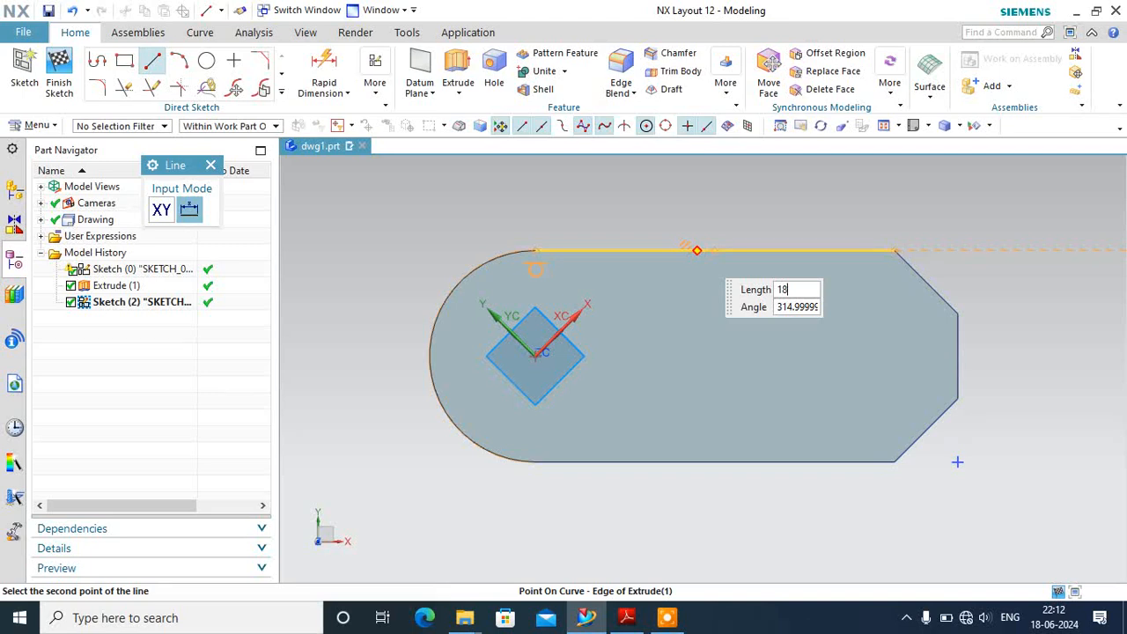
pyautogui.press('Tab')
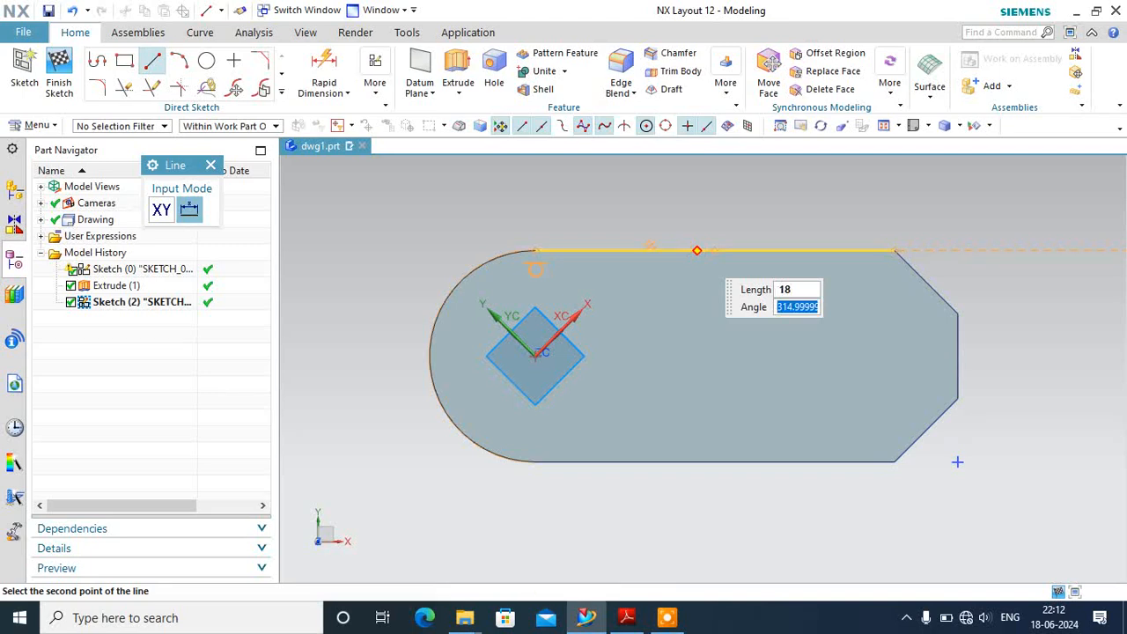
pyautogui.press('Return')
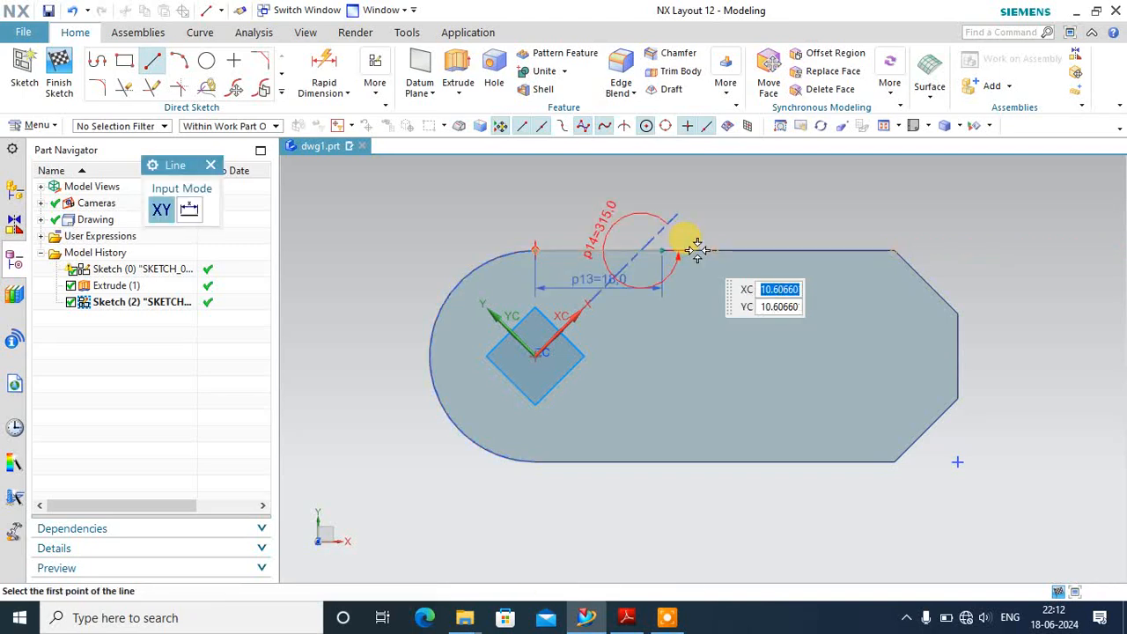
pyautogui.click(70, 9)
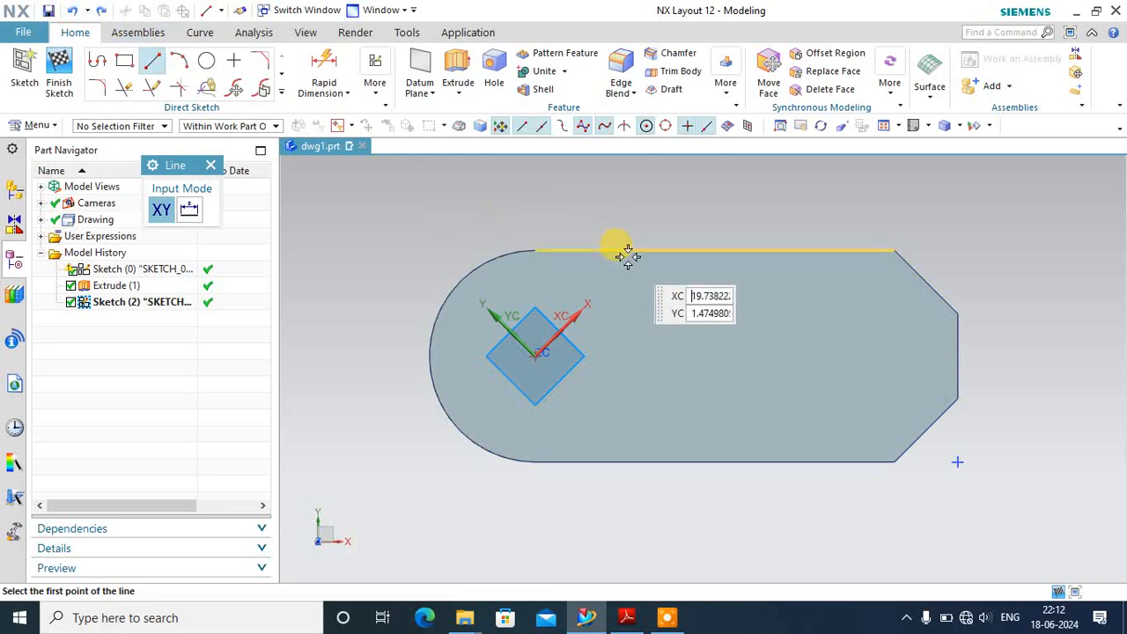
# - Draw an 18 mm line along the plate's upper long edge from the arc's end, plus a 32 mm perpendicular line across the plate
pyautogui.click(535, 250)
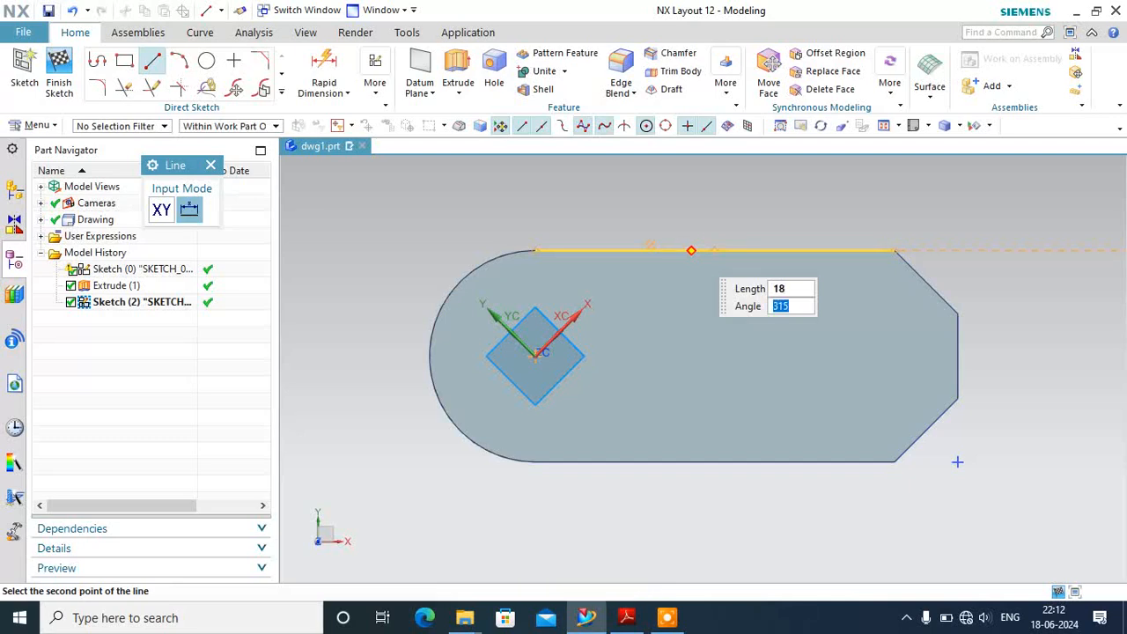
pyautogui.click(1041, 254)
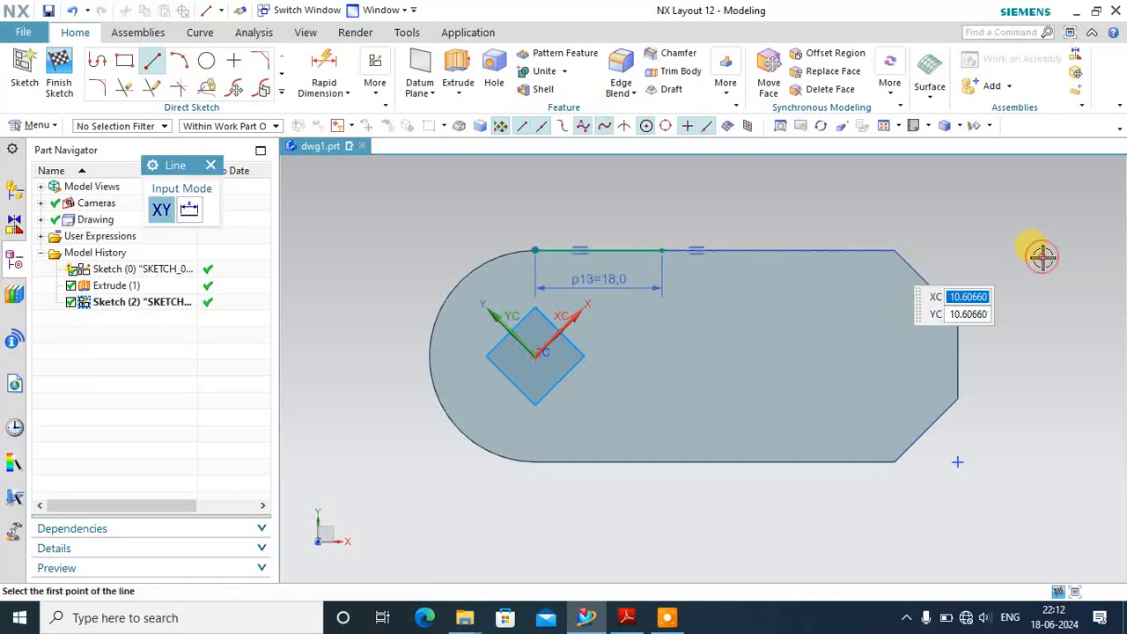
pyautogui.click(661, 251)
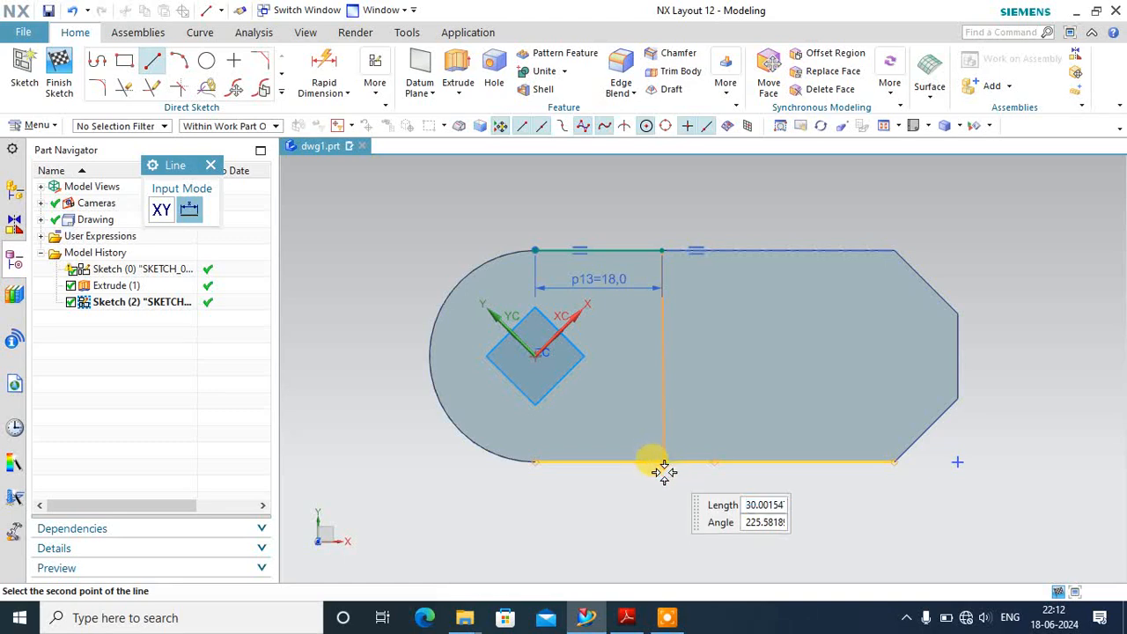
pyautogui.write('32')
pyautogui.click(664, 475)
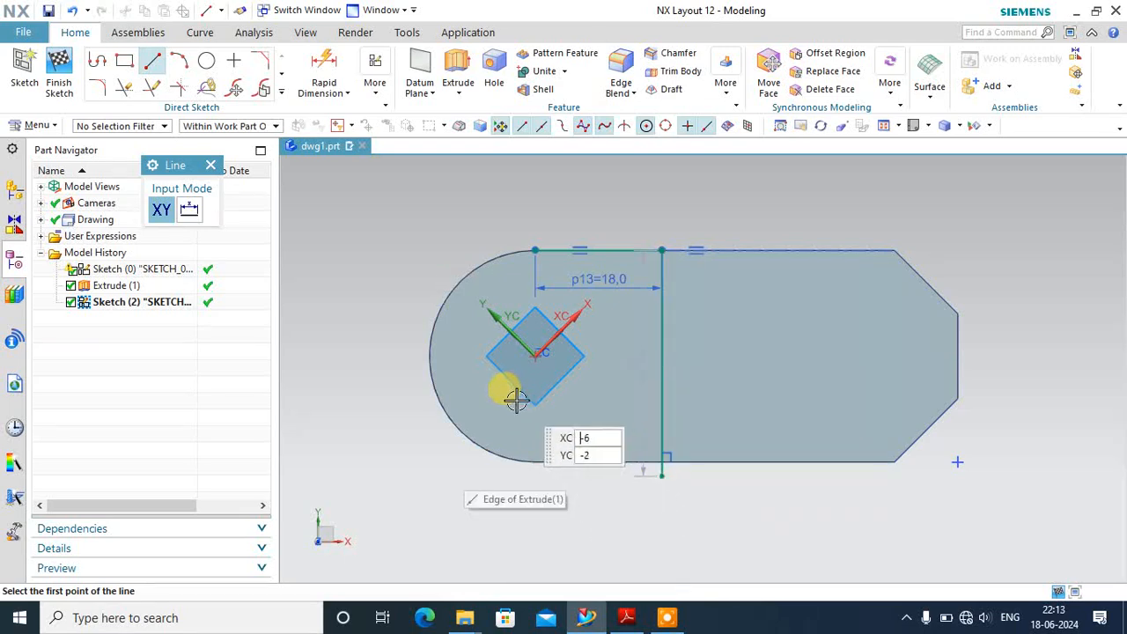
# - Draw a line about 22 mm along the plate's lower long edge from the arc's end and trim both overhangs at the crossing
pyautogui.click(534, 459)
pyautogui.click(690, 458)
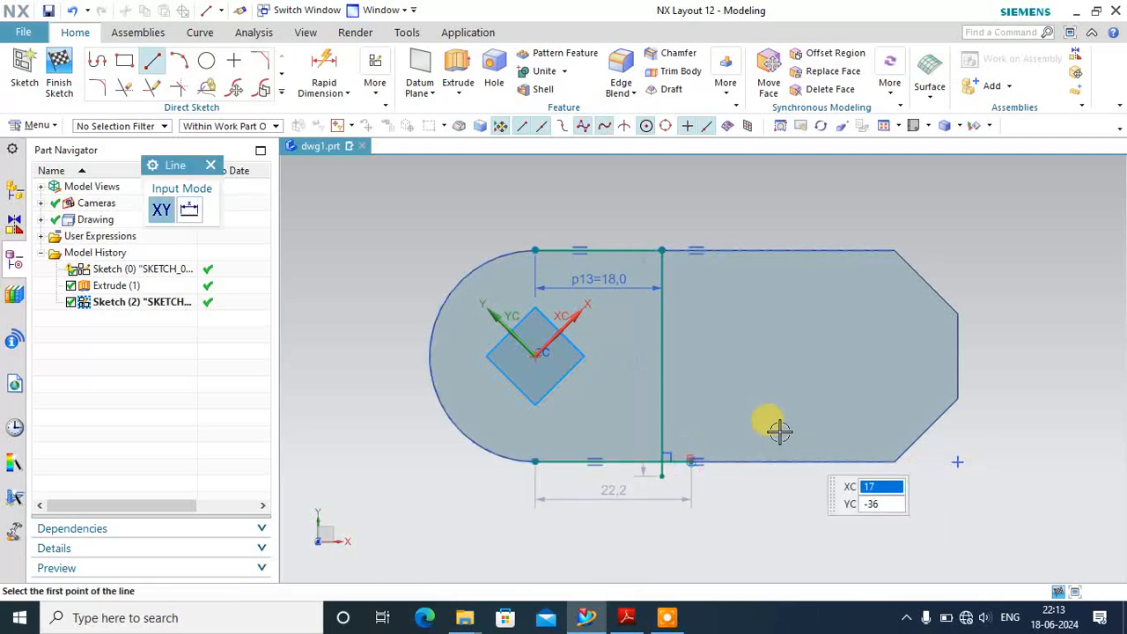
pyautogui.click(125, 88)
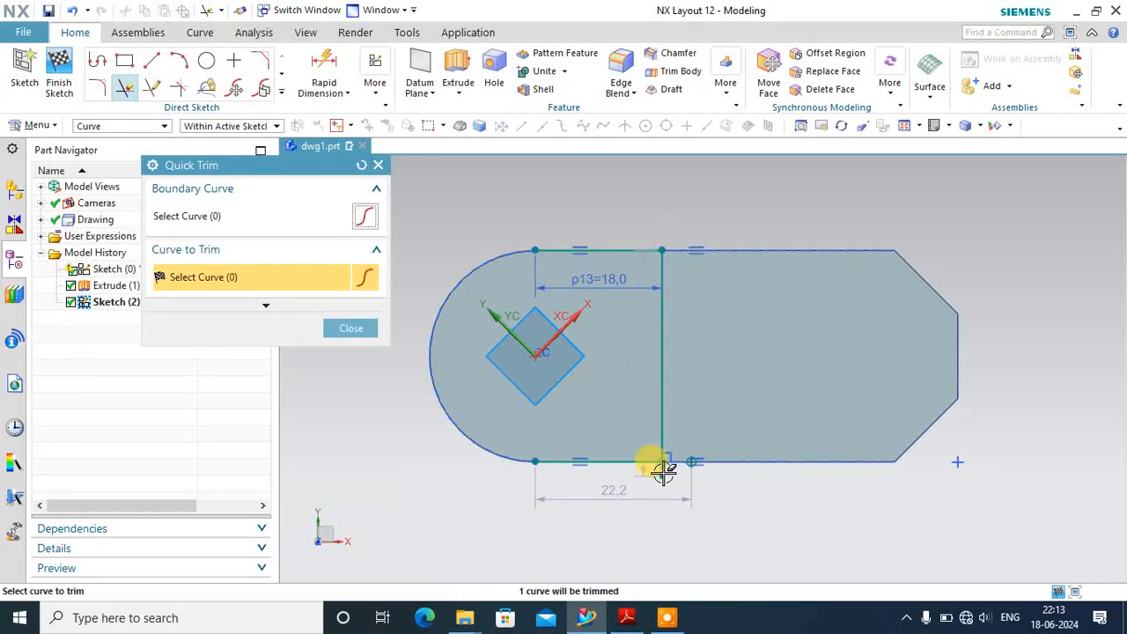
pyautogui.click(334, 327)
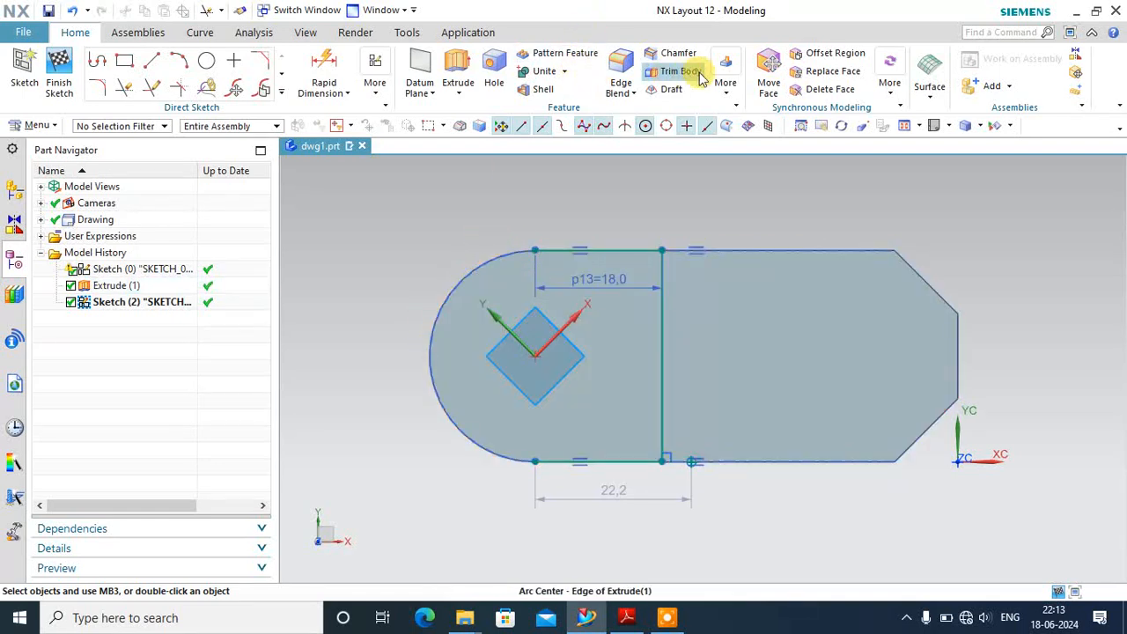
# - Project the plate's rounded end edge into the sketch to close the profile
pyautogui.click(727, 97)
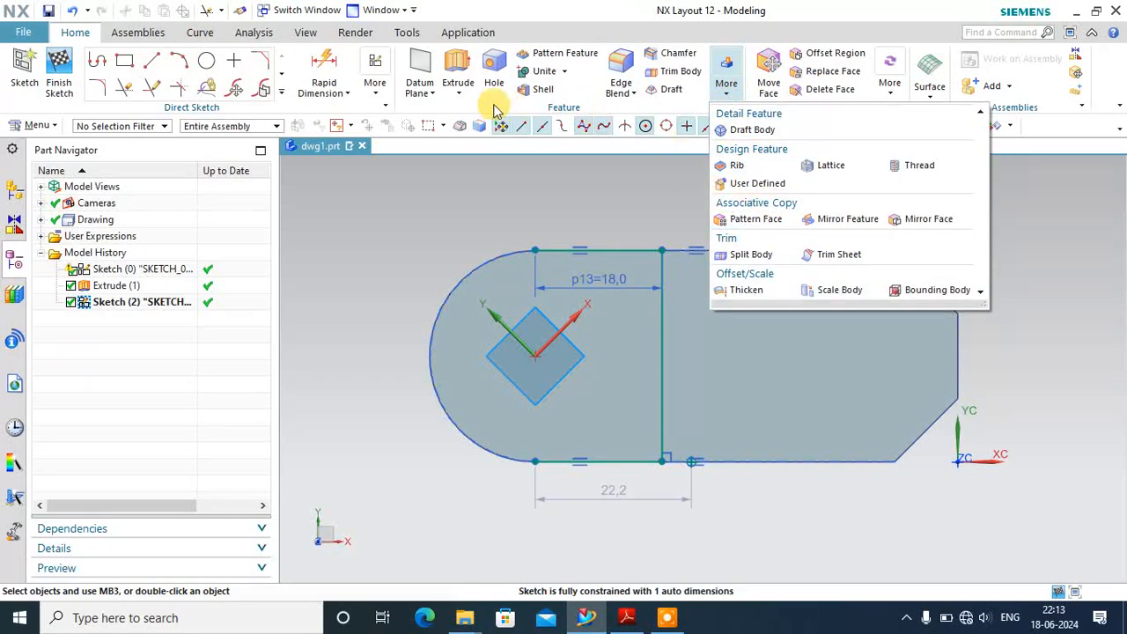
pyautogui.click(281, 93)
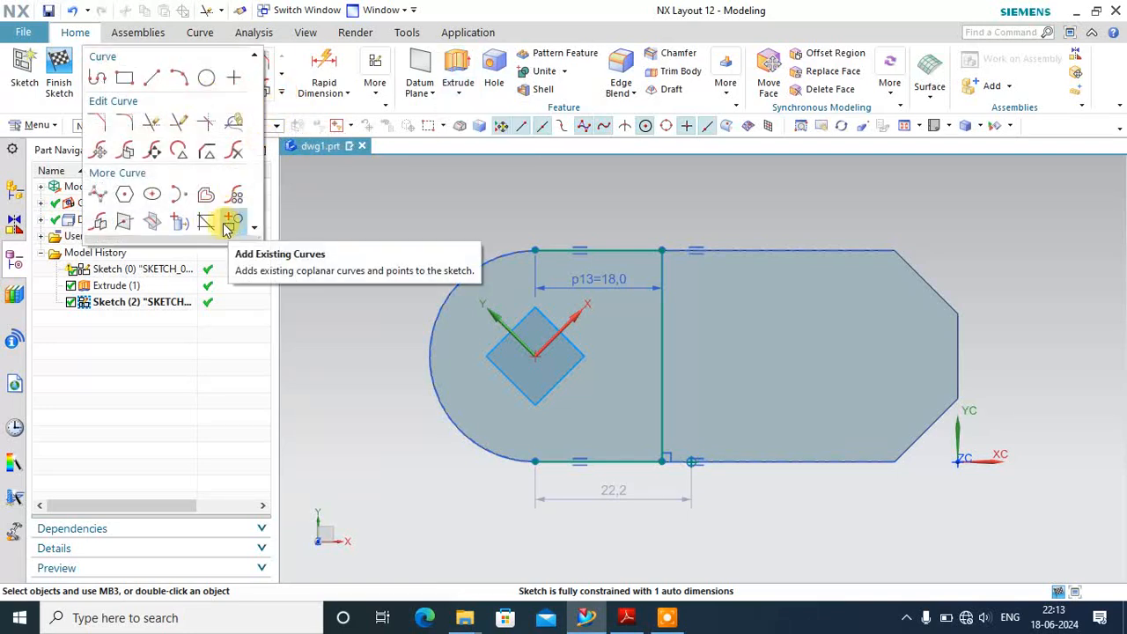
pyautogui.click(179, 221)
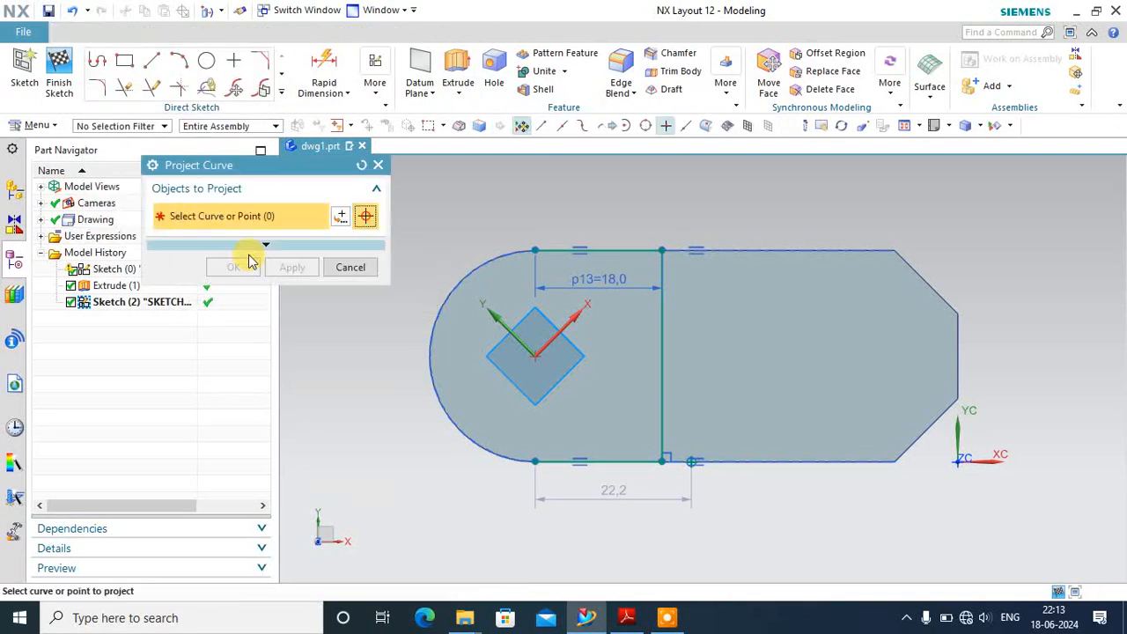
pyautogui.click(435, 332)
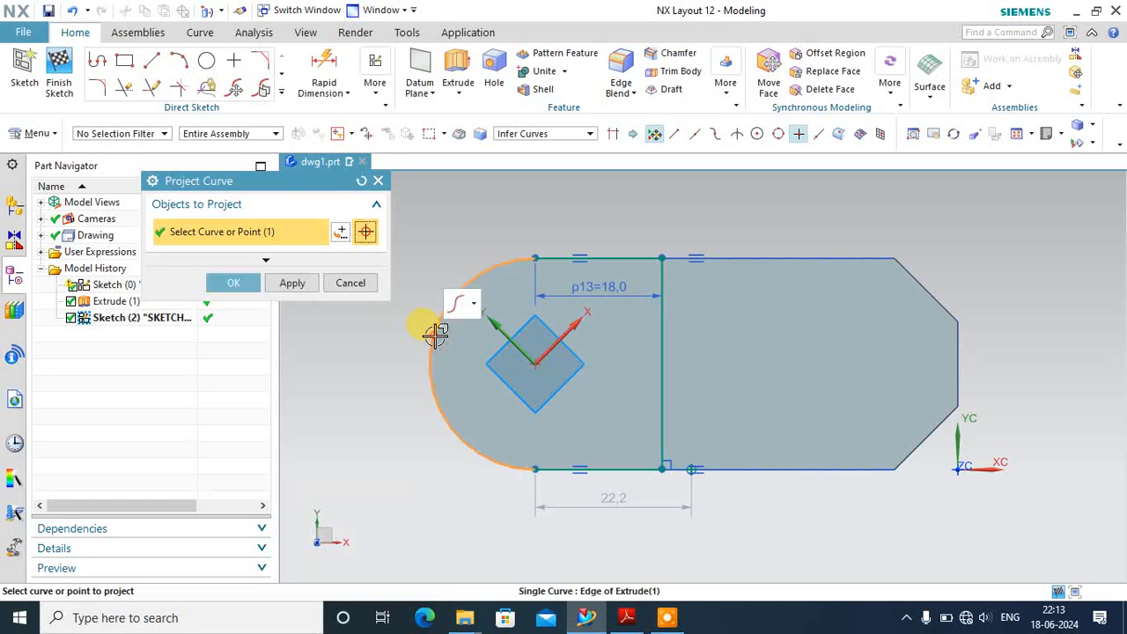
pyautogui.click(234, 282)
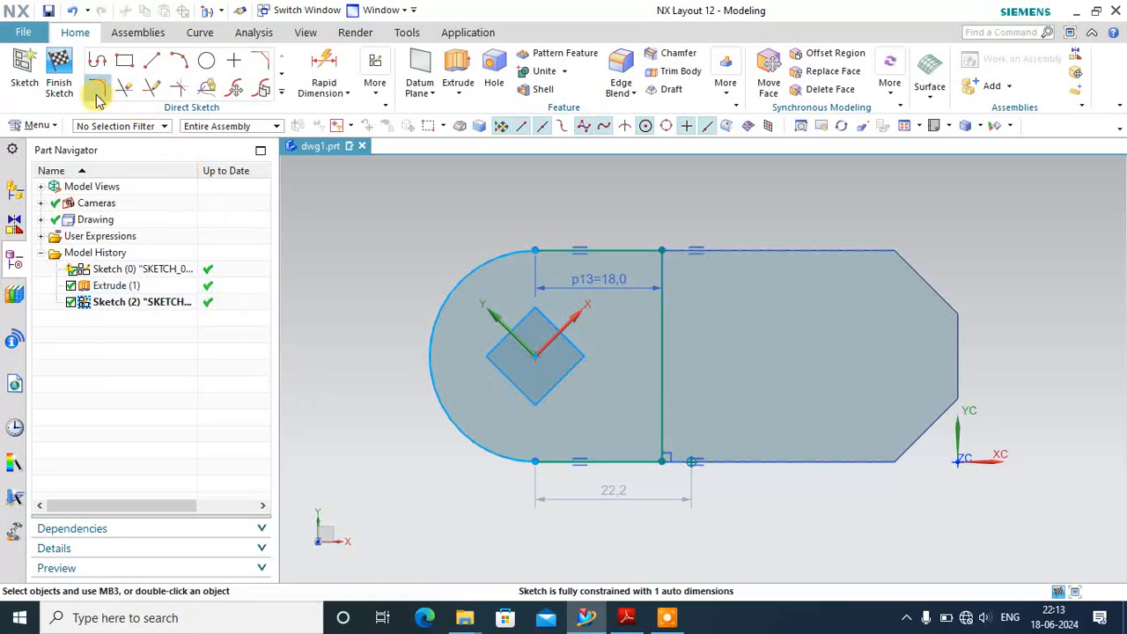
# - Finish the sketch, check the PDF side view, and extrude the closed profile 21 mm upward, united with the base plate
pyautogui.click(57, 59)
pyautogui.moveTo(610, 322)
pyautogui.mouseDown(button='middle')
pyautogui.moveTo(644, 282)
pyautogui.moveTo(633, 304)
pyautogui.mouseUp(button='middle')
pyautogui.scroll(3, 630, 306)
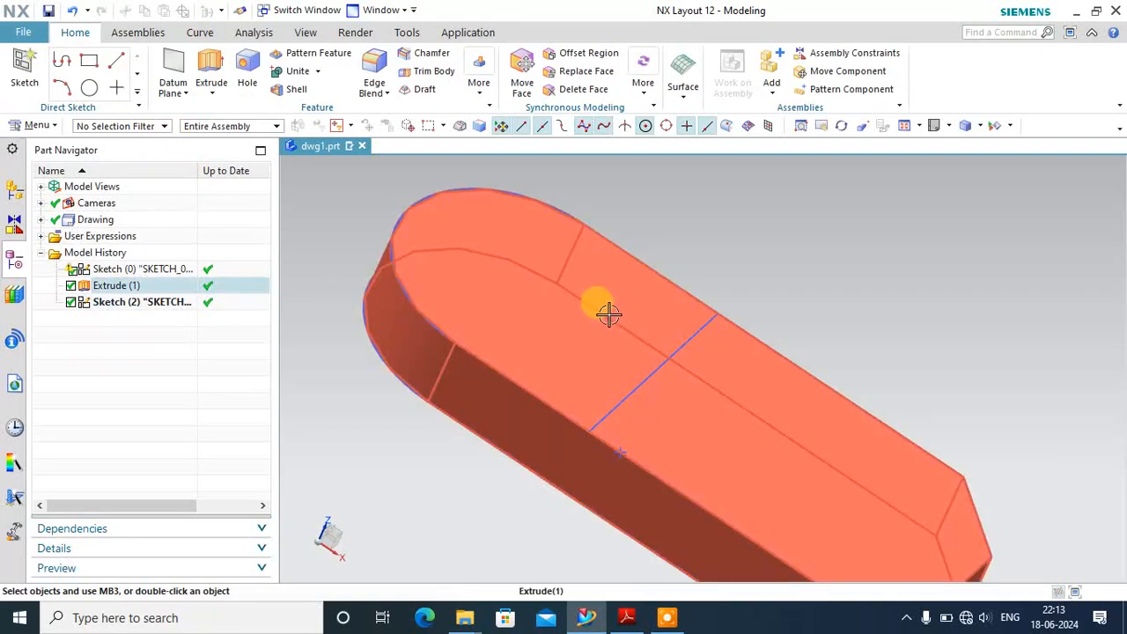
pyautogui.scroll(-2, 609, 314)
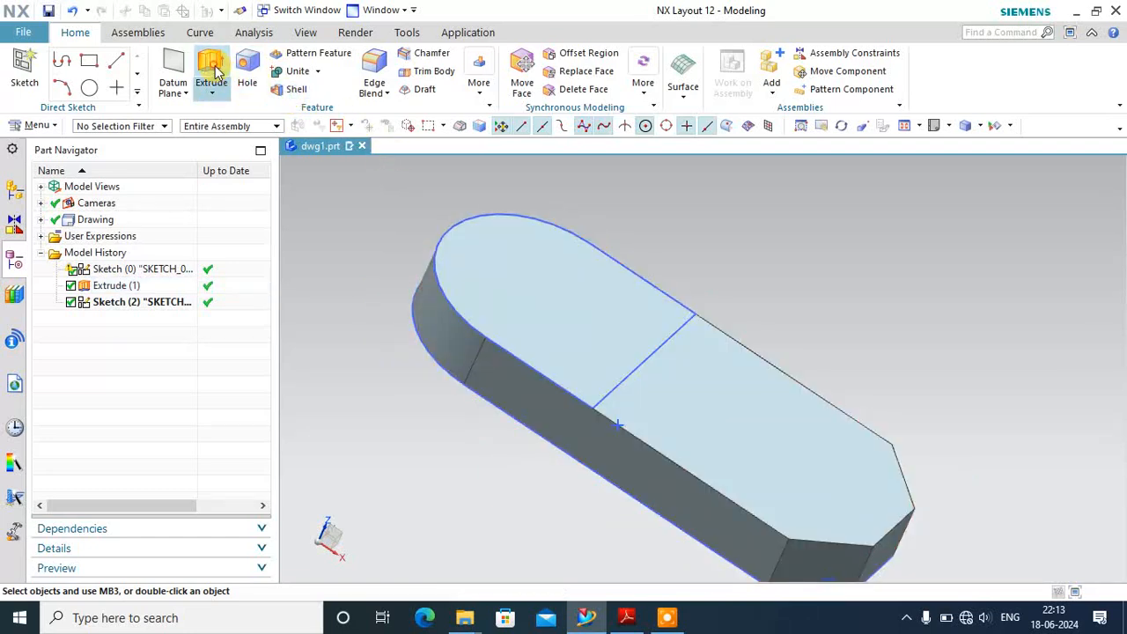
pyautogui.click(211, 71)
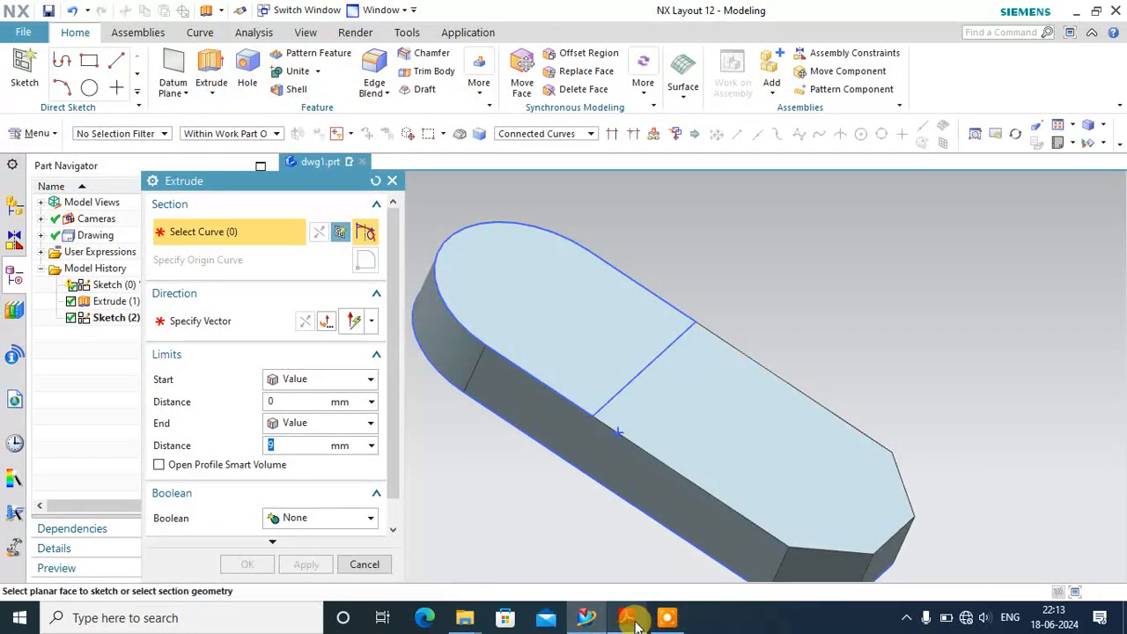
pyautogui.click(634, 621)
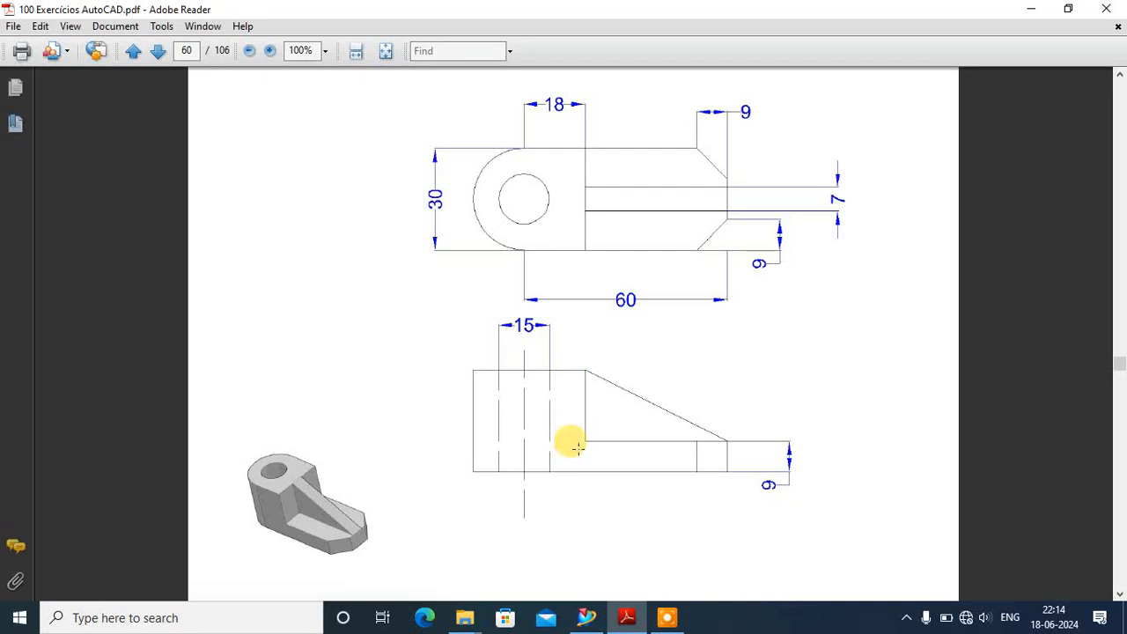
pyautogui.click(597, 618)
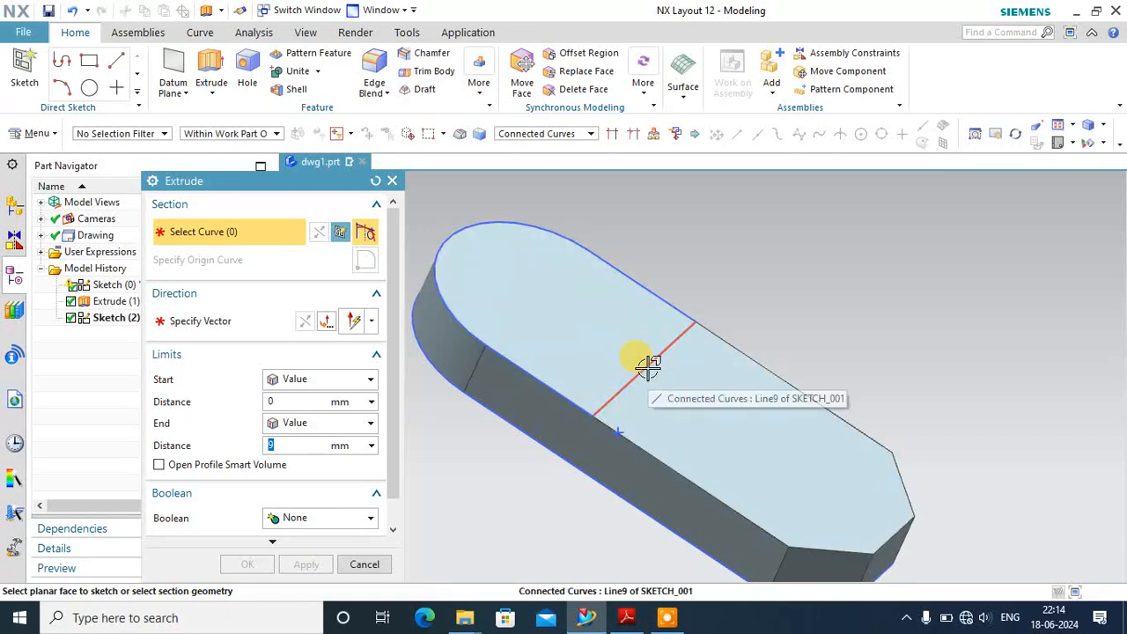
pyautogui.click(647, 368)
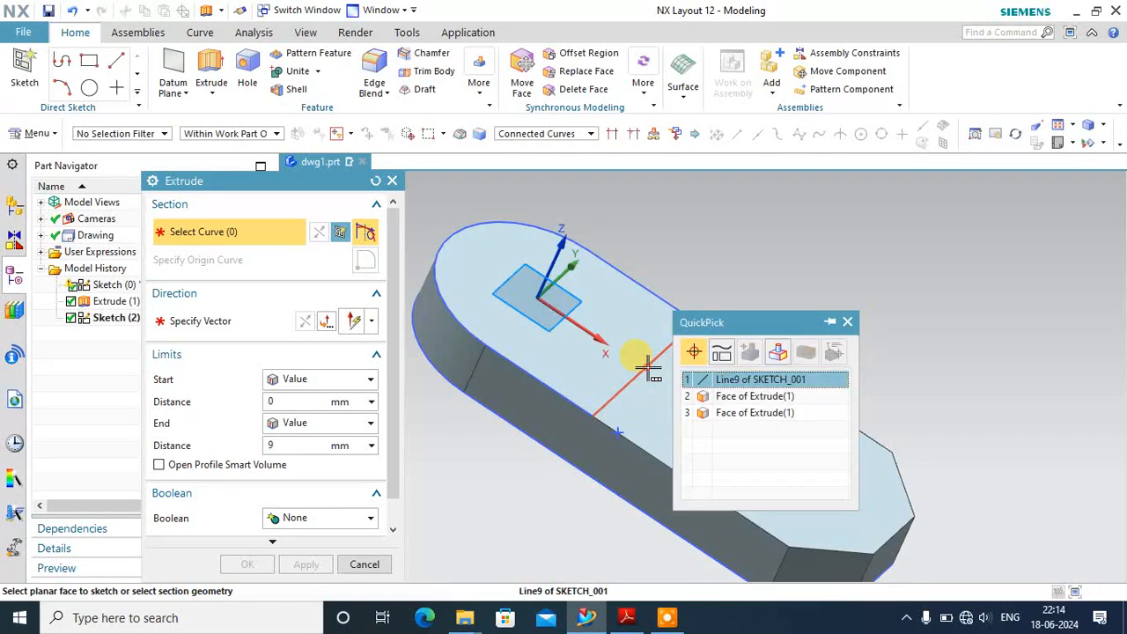
pyautogui.click(722, 377)
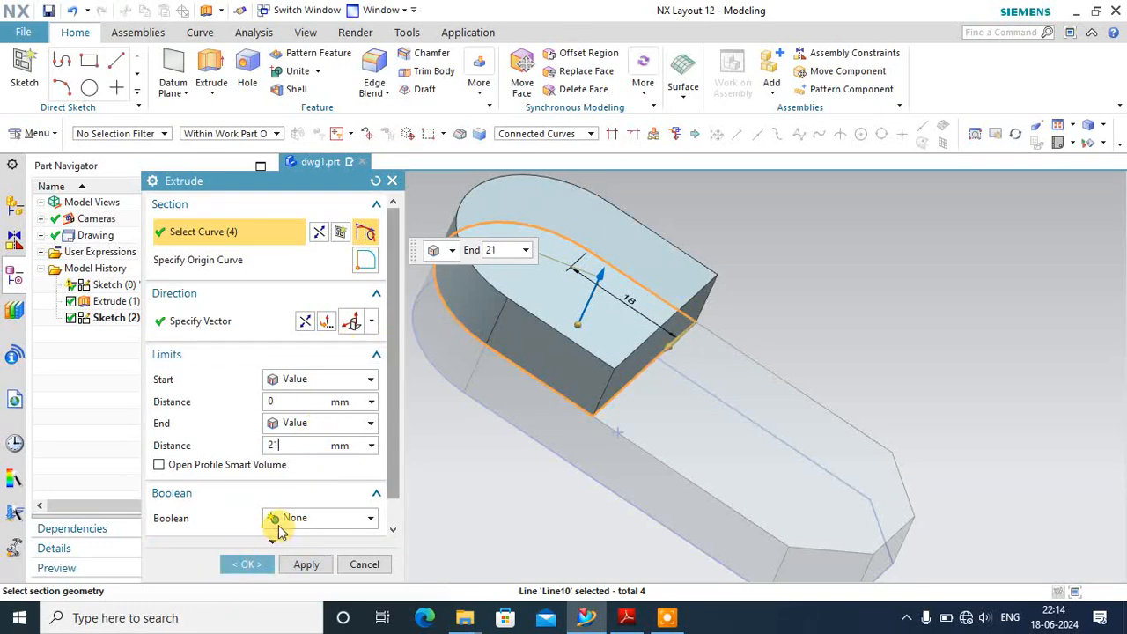
pyautogui.click(280, 522)
pyautogui.click(282, 554)
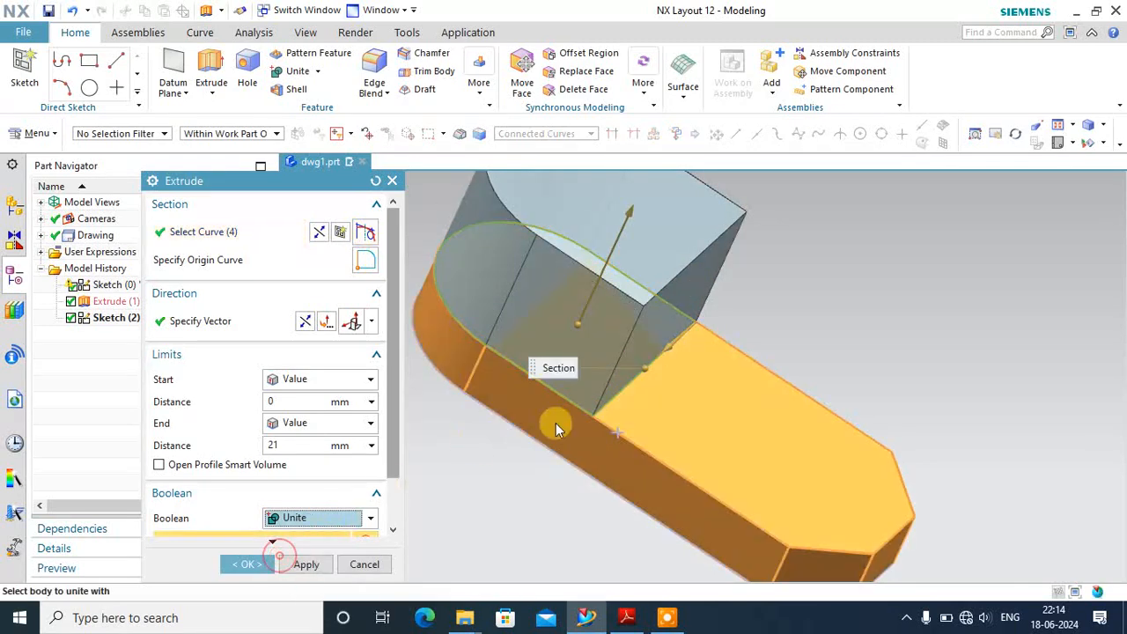
pyautogui.click(247, 564)
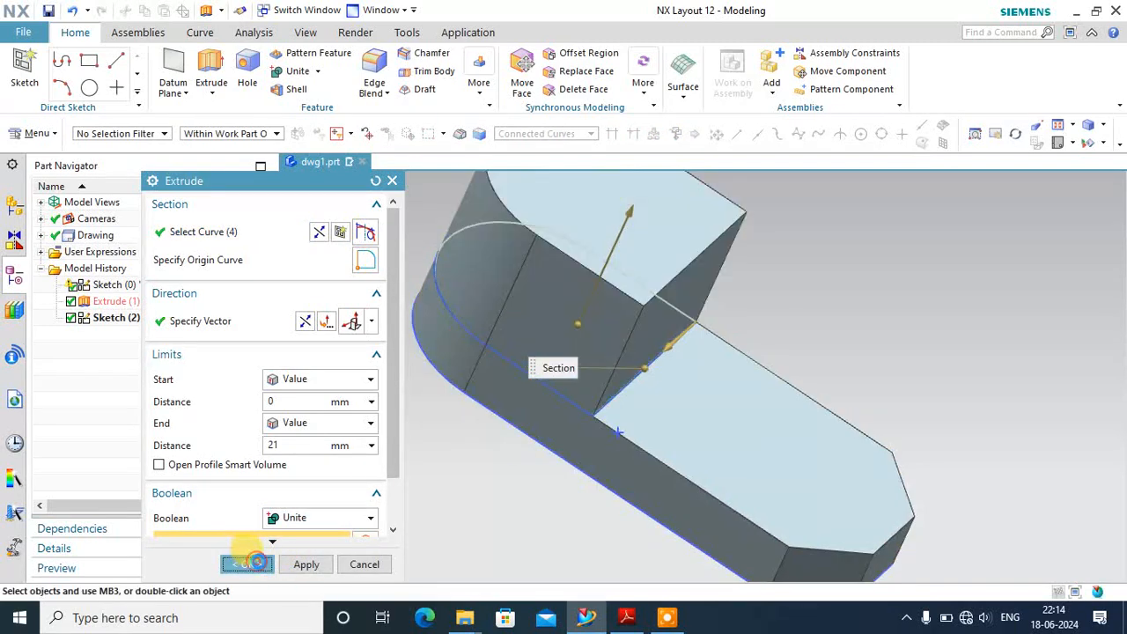
# - Check the rib in the PDF drawing and create an inferred datum plane midway between the bracket's two parallel side faces
pyautogui.scroll(-3, 498, 469)
pyautogui.moveTo(498, 469); pyautogui.dragTo(576, 565, button='middle')
pyautogui.click(629, 619)
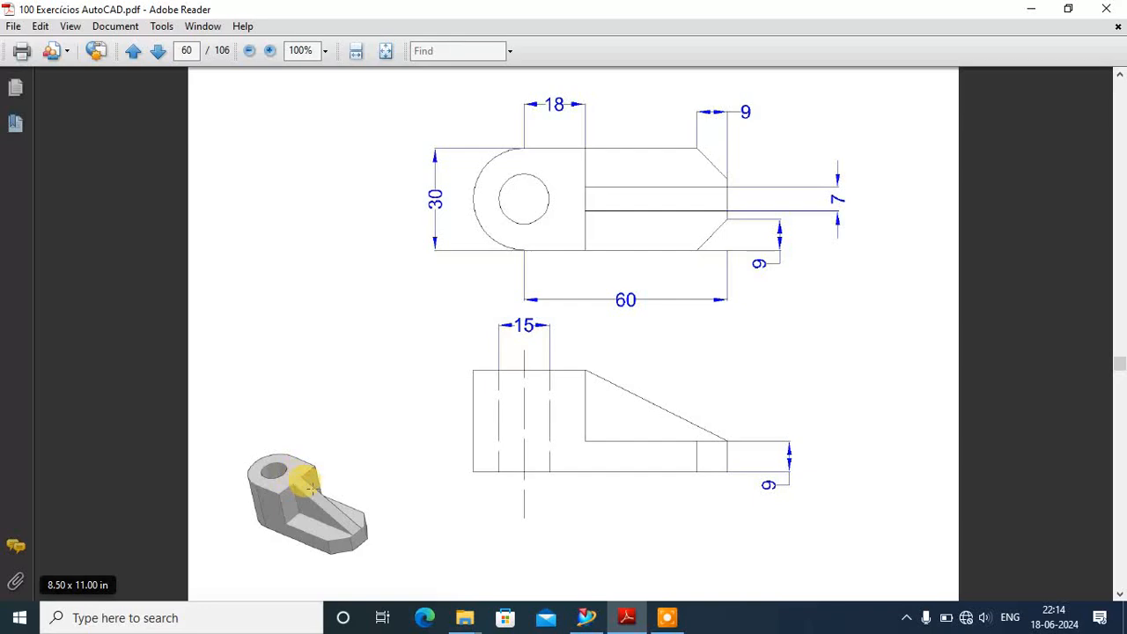
pyautogui.click(581, 616)
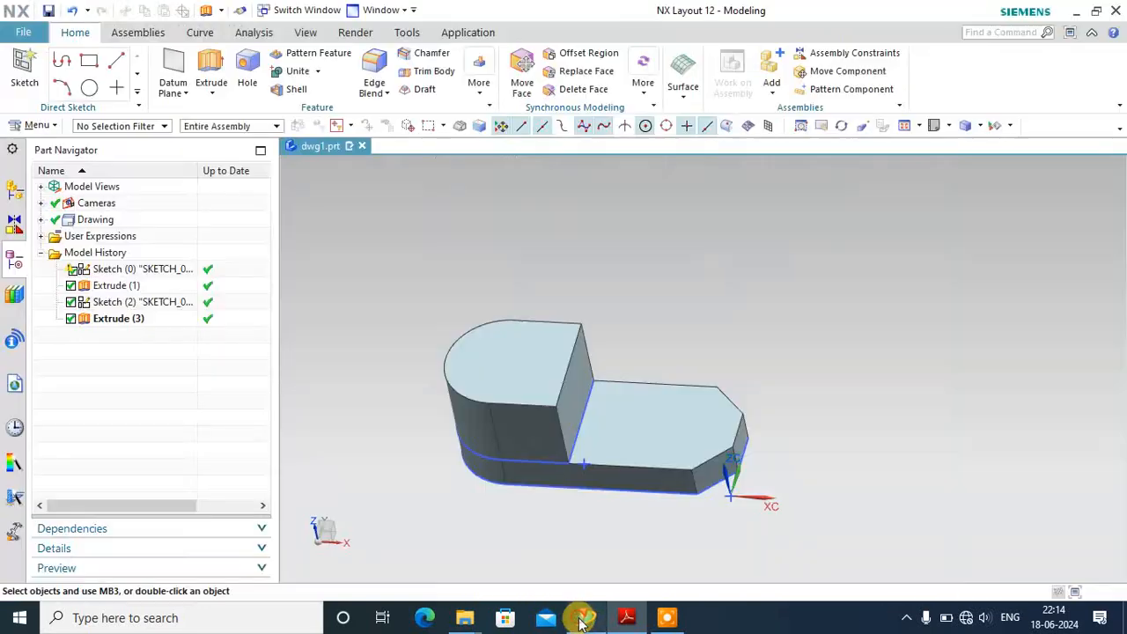
pyautogui.click(172, 67)
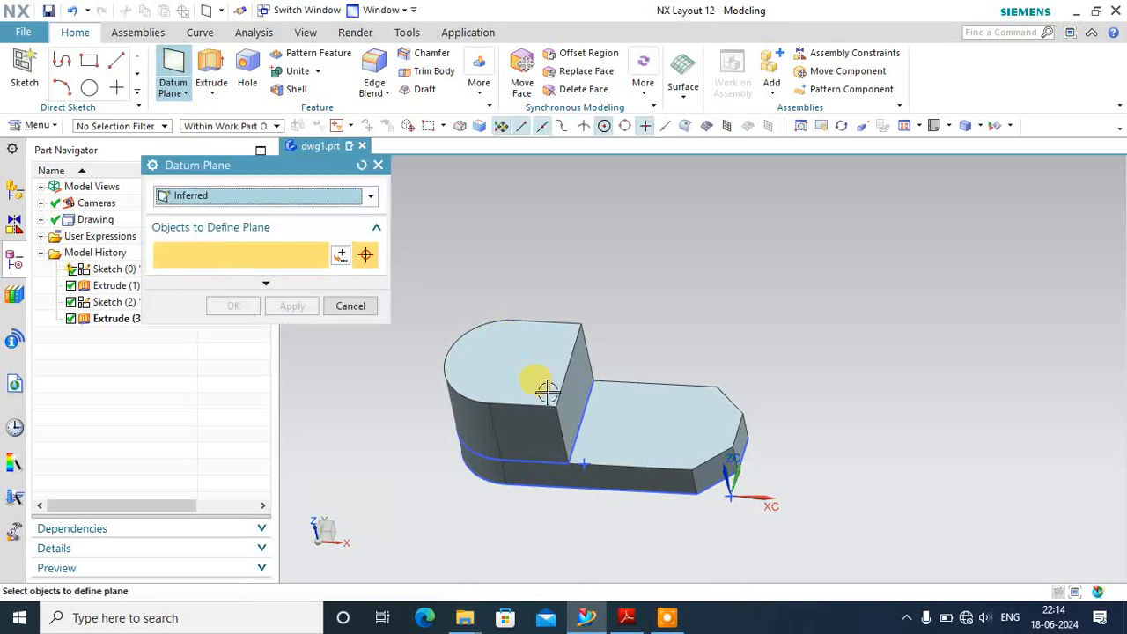
pyautogui.click(581, 456)
pyautogui.moveTo(581, 456); pyautogui.dragTo(674, 367, button='middle')
pyautogui.click(639, 362)
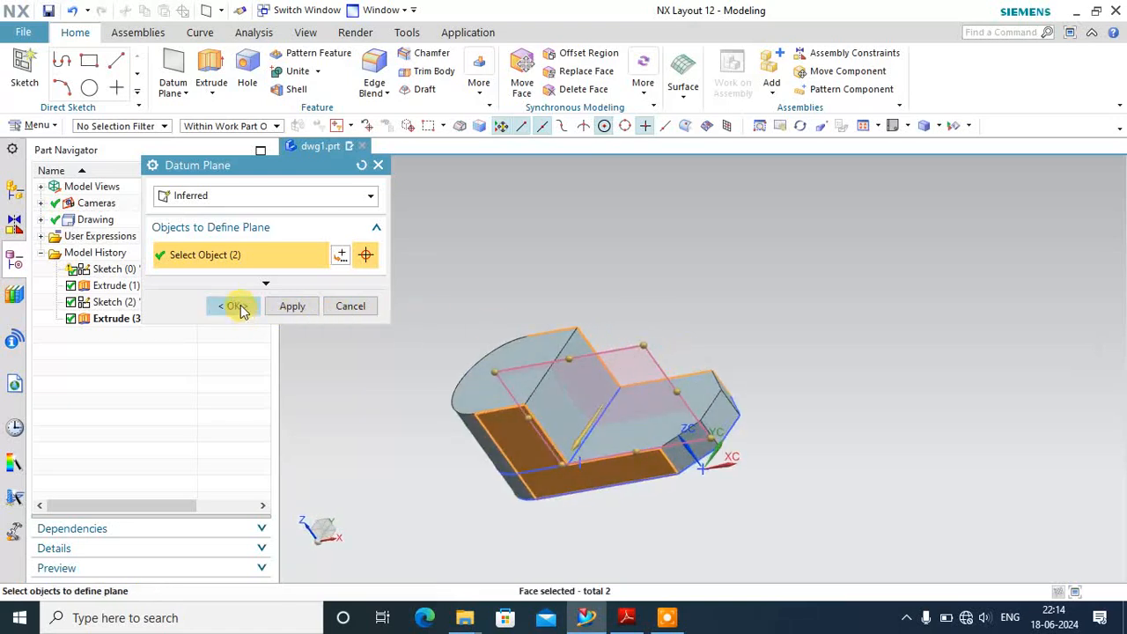
pyautogui.click(239, 308)
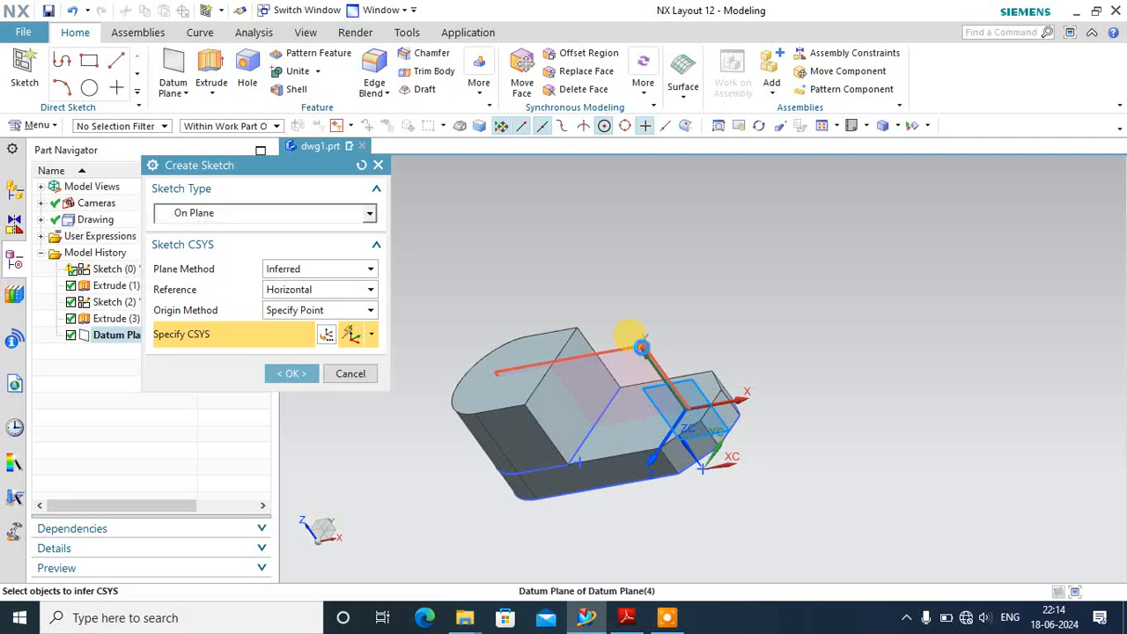
# - Create a sketch on the mid-plane datum of the bracket and check the rib's side profile in the PDF drawing
pyautogui.click(593, 351)
pyautogui.click(287, 374)
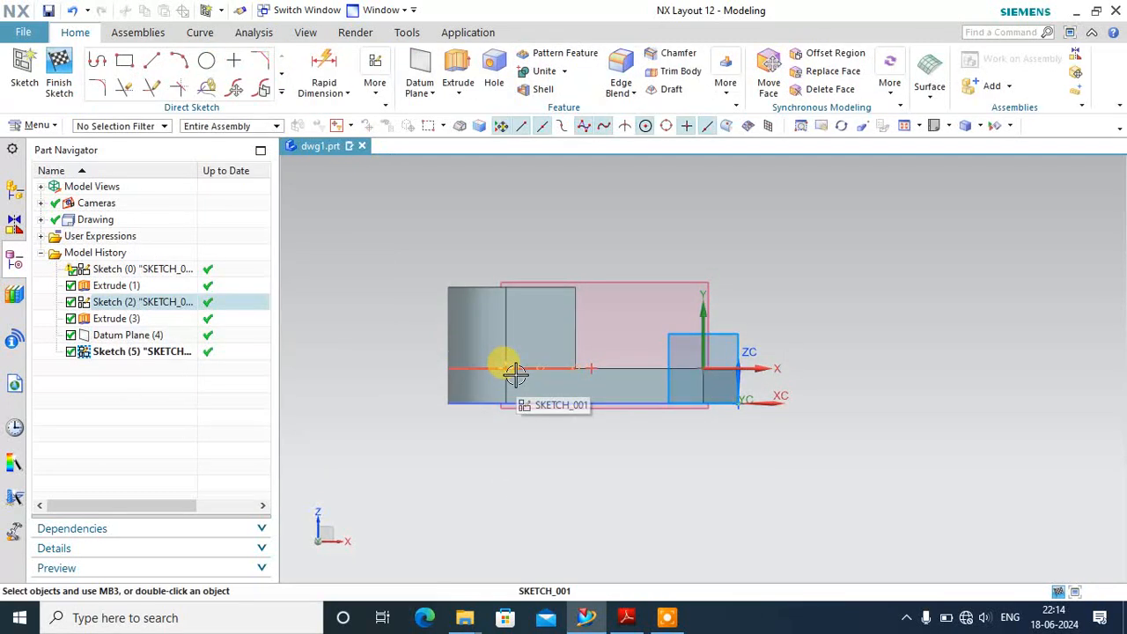
pyautogui.scroll(1, 595, 327)
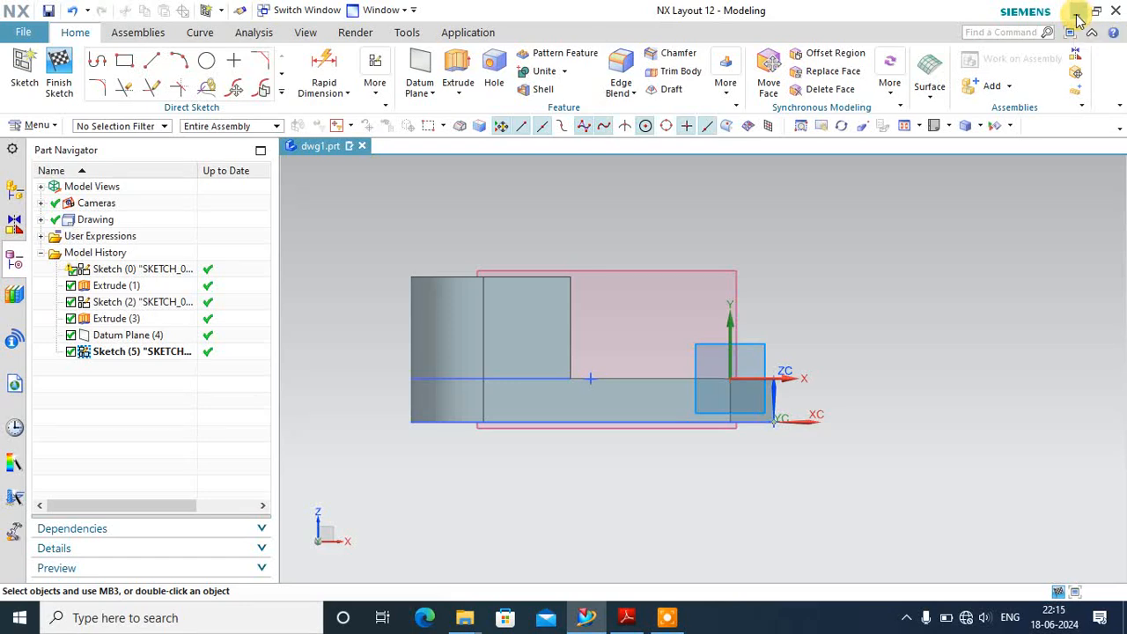
pyautogui.click(667, 620)
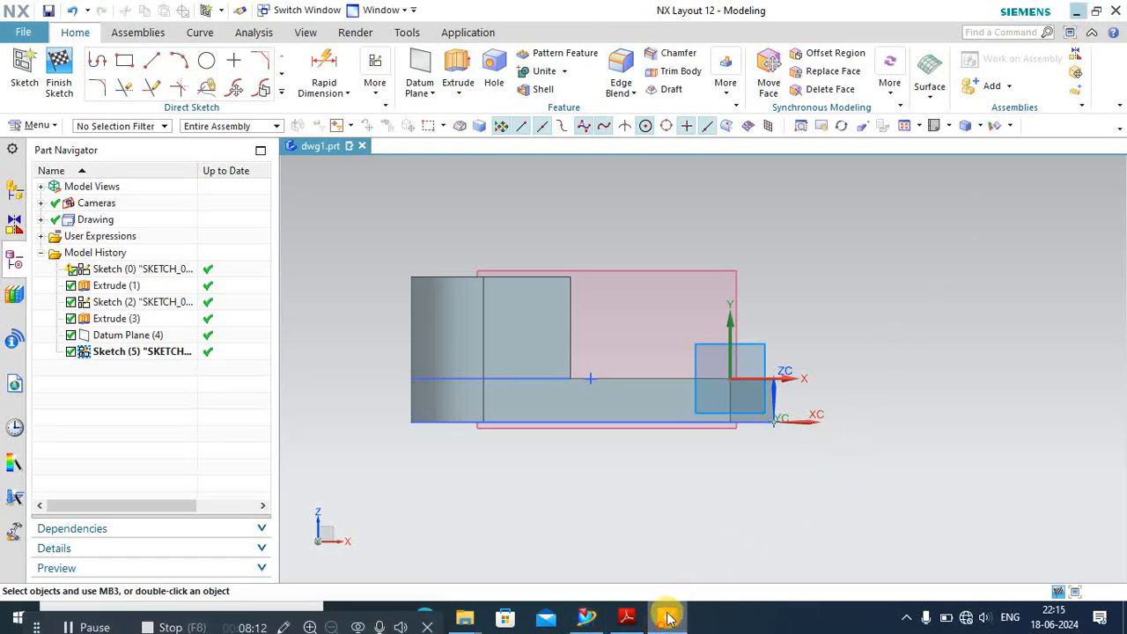
pyautogui.hotkey('alt', 'Tab')
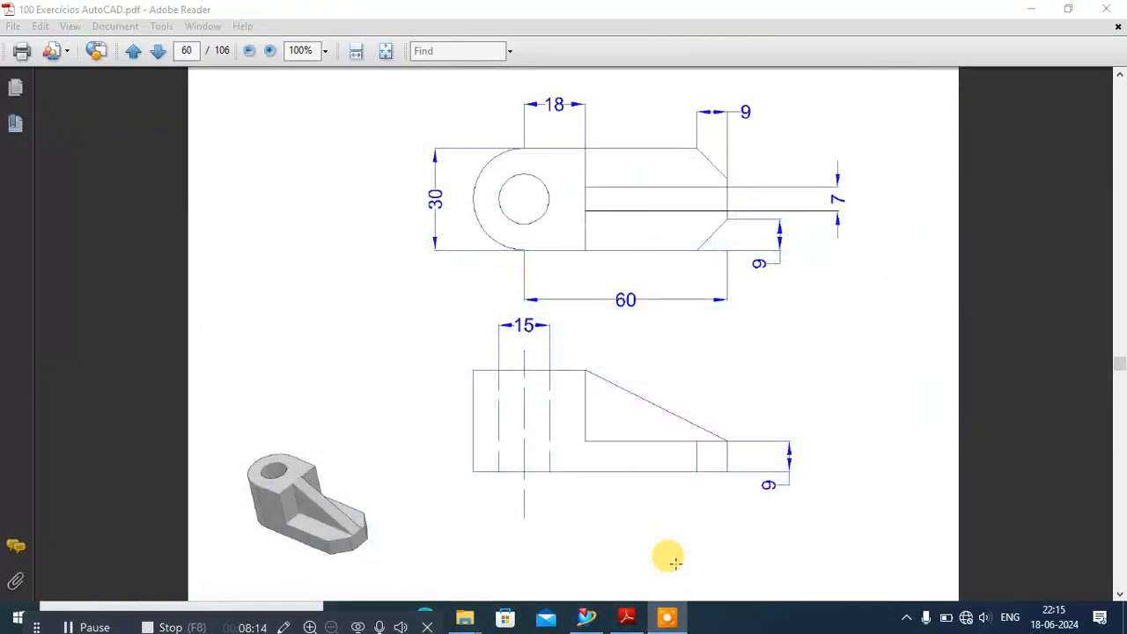
pyautogui.click(586, 617)
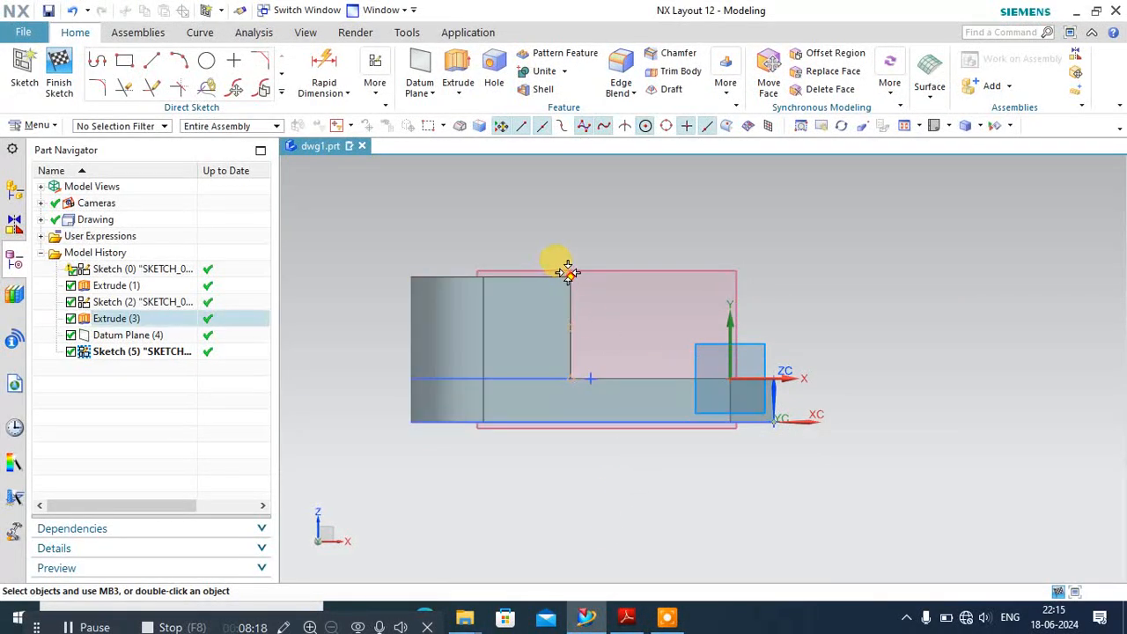
# - Draw a closed triangle of lines joining the boss's top corner, the plate's upper end corner and the boss's foot, and finish the sketch
pyautogui.click(152, 60)
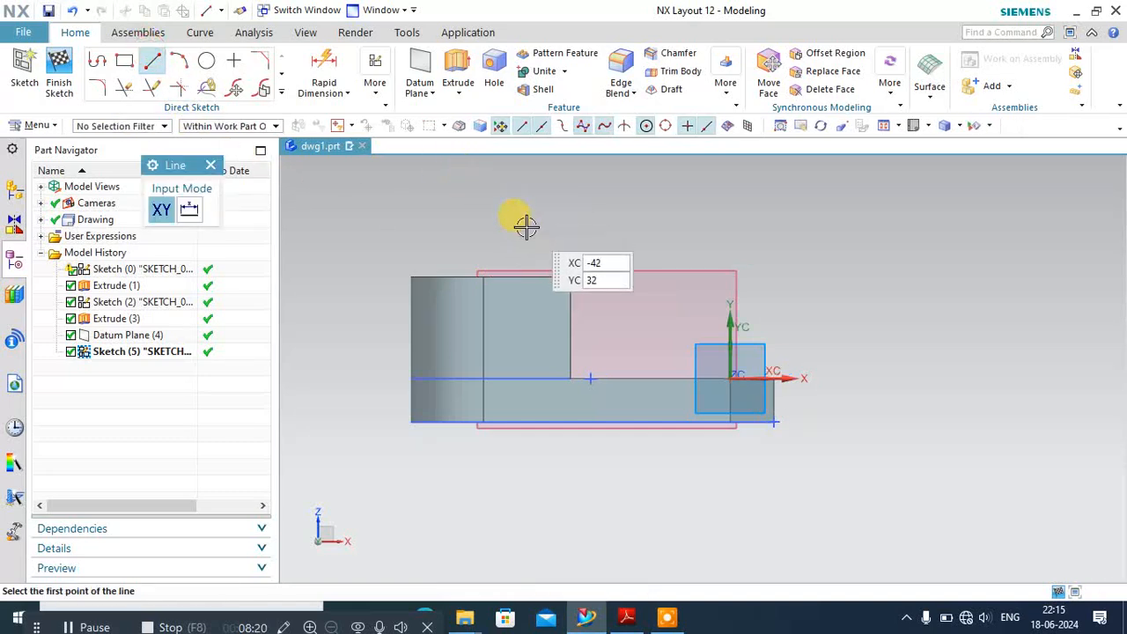
pyautogui.click(569, 279)
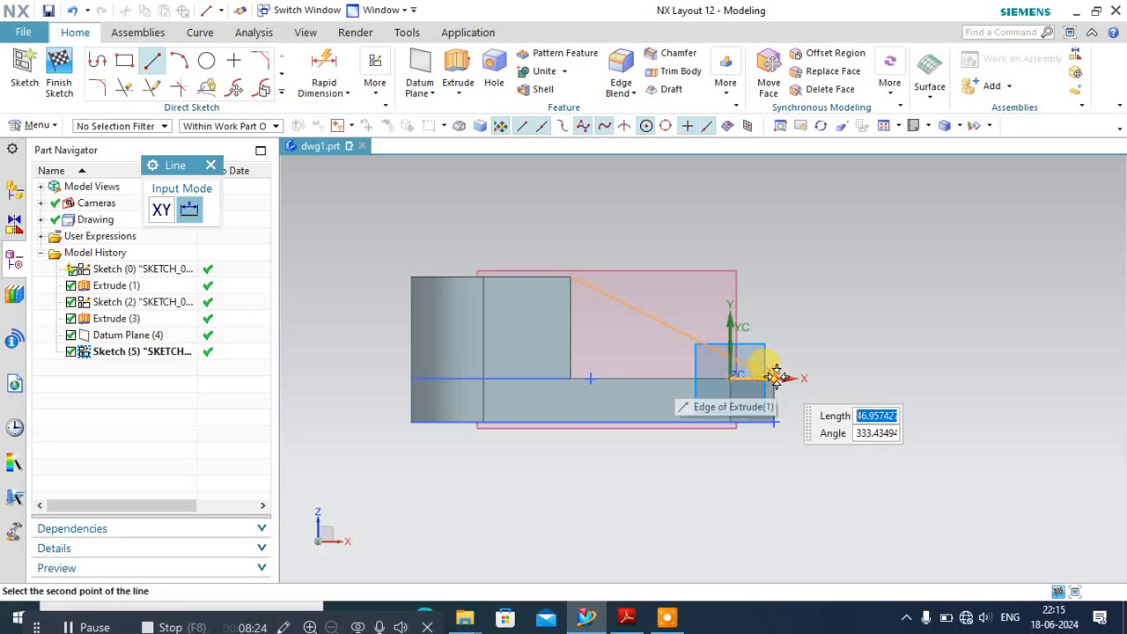
pyautogui.click(771, 378)
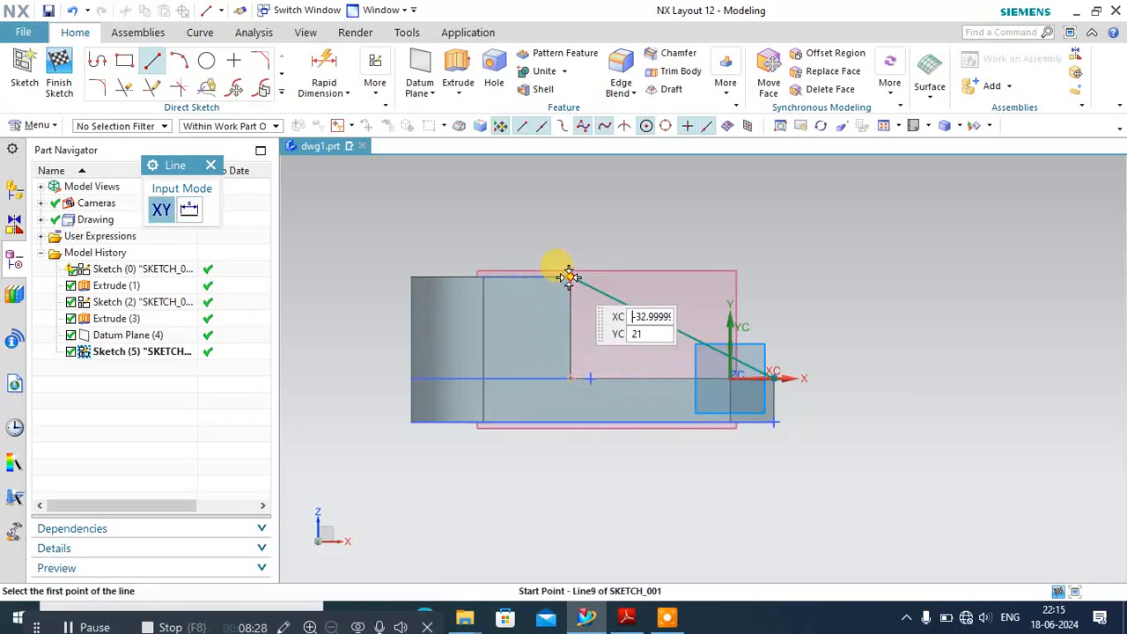
pyautogui.click(771, 378)
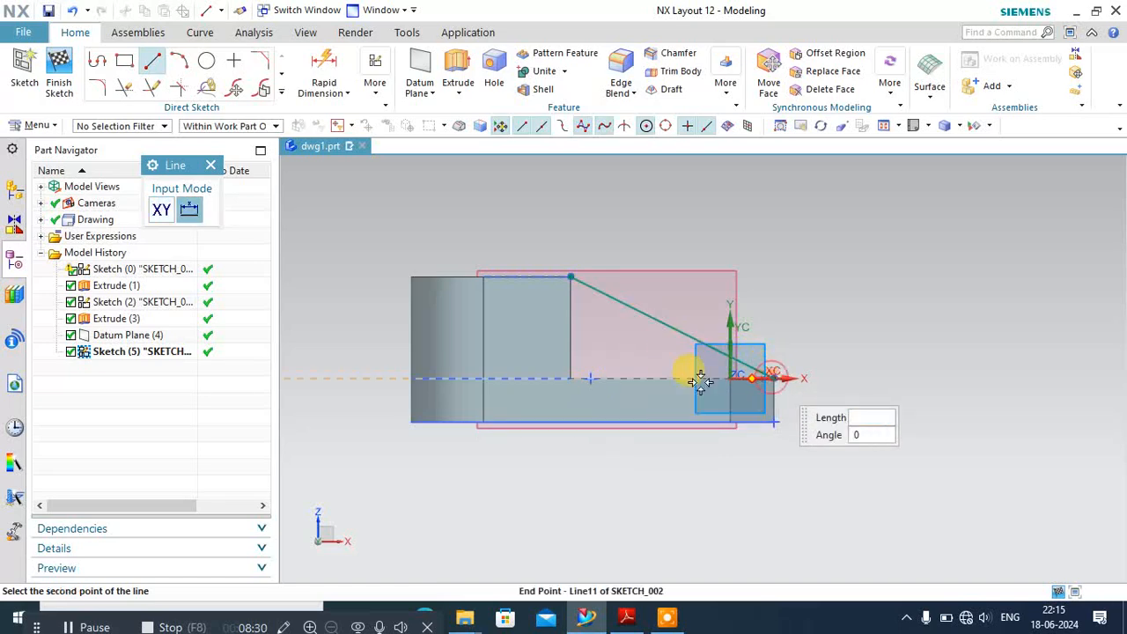
pyautogui.click(568, 378)
pyautogui.click(568, 378)
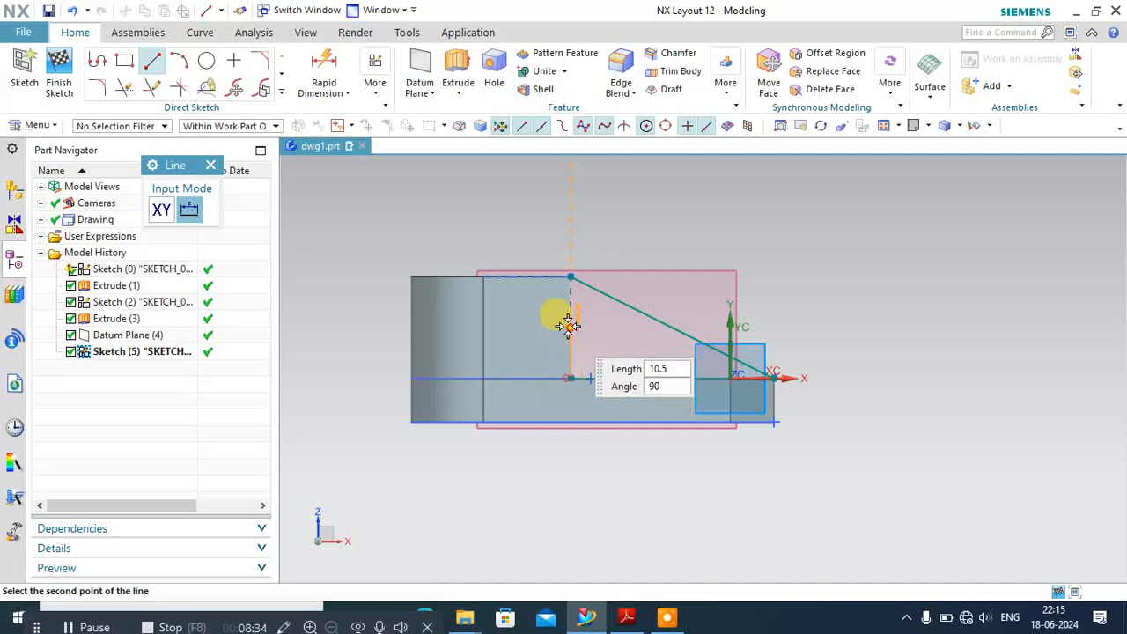
pyautogui.click(570, 279)
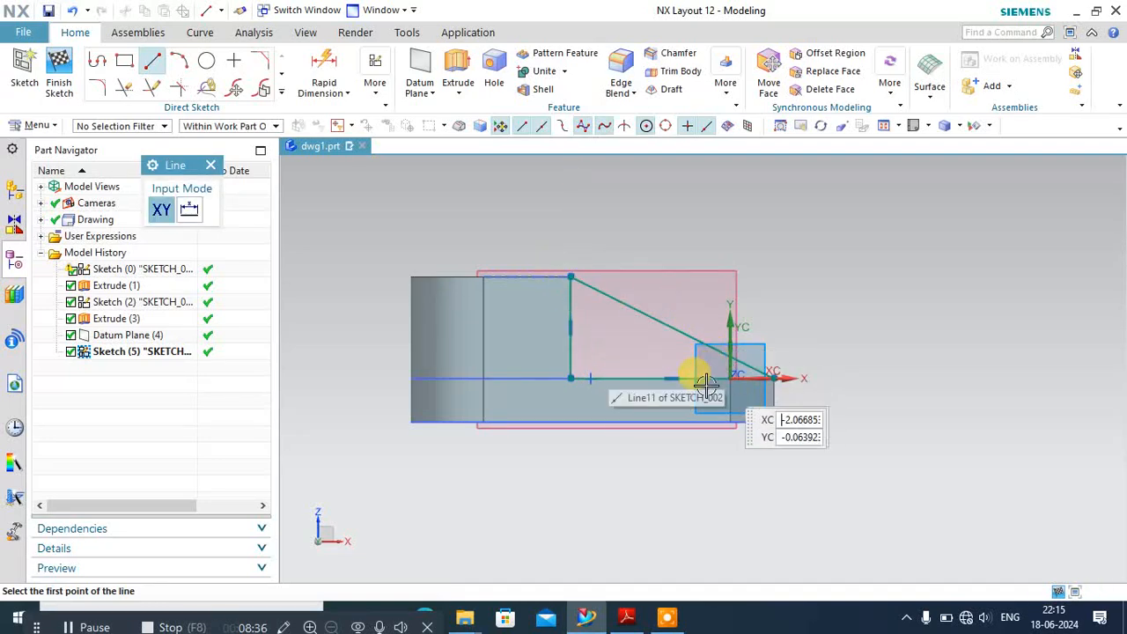
pyautogui.click(58, 67)
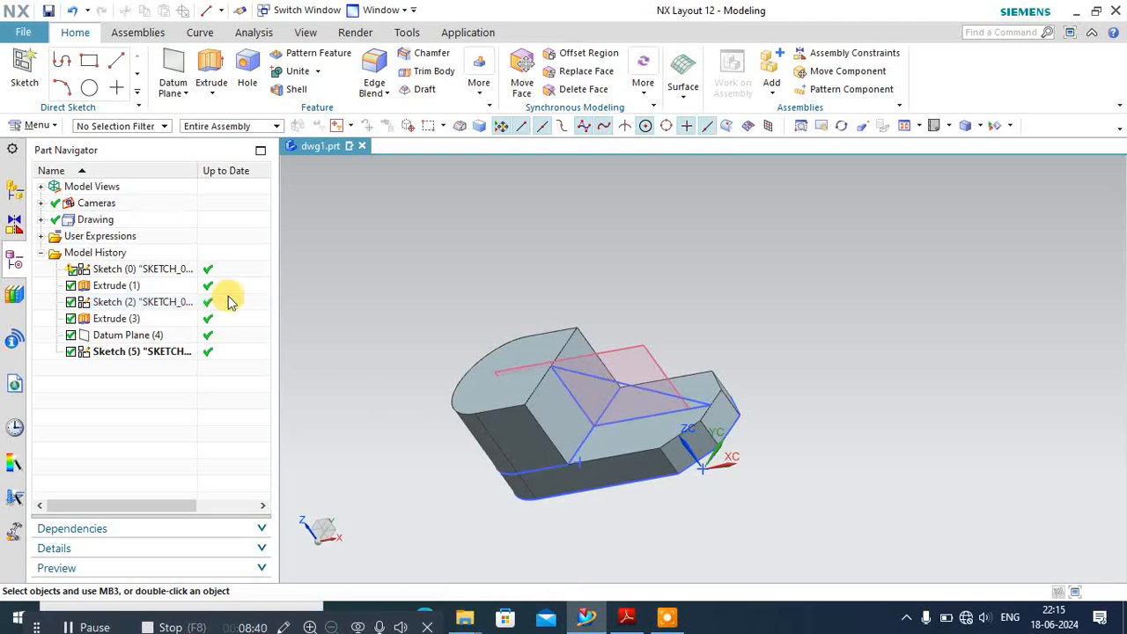
# - Check the rib thickness in the PDF and extrude the triangle symmetrically by 3.5 mm, united with the bracket body
pyautogui.click(211, 60)
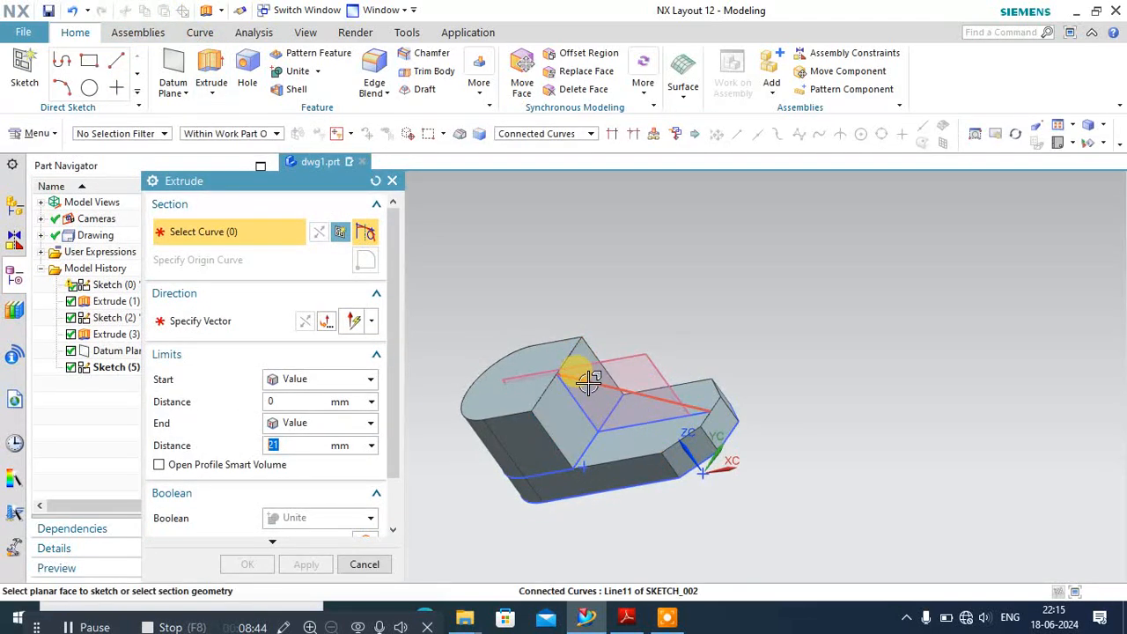
pyautogui.click(566, 371)
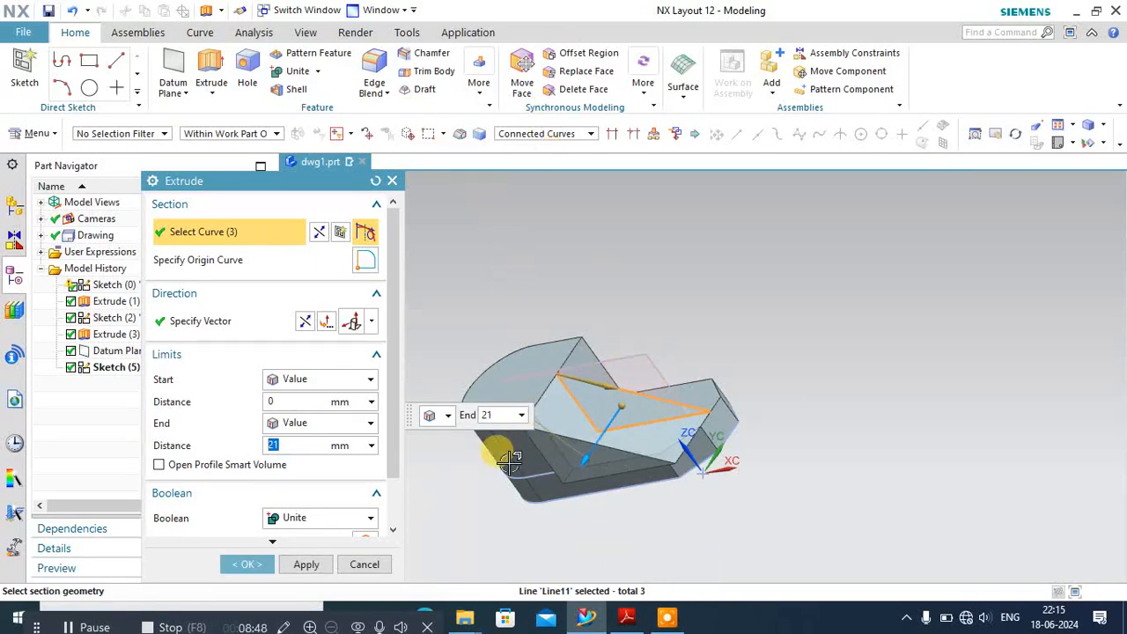
pyautogui.click(343, 378)
pyautogui.click(322, 415)
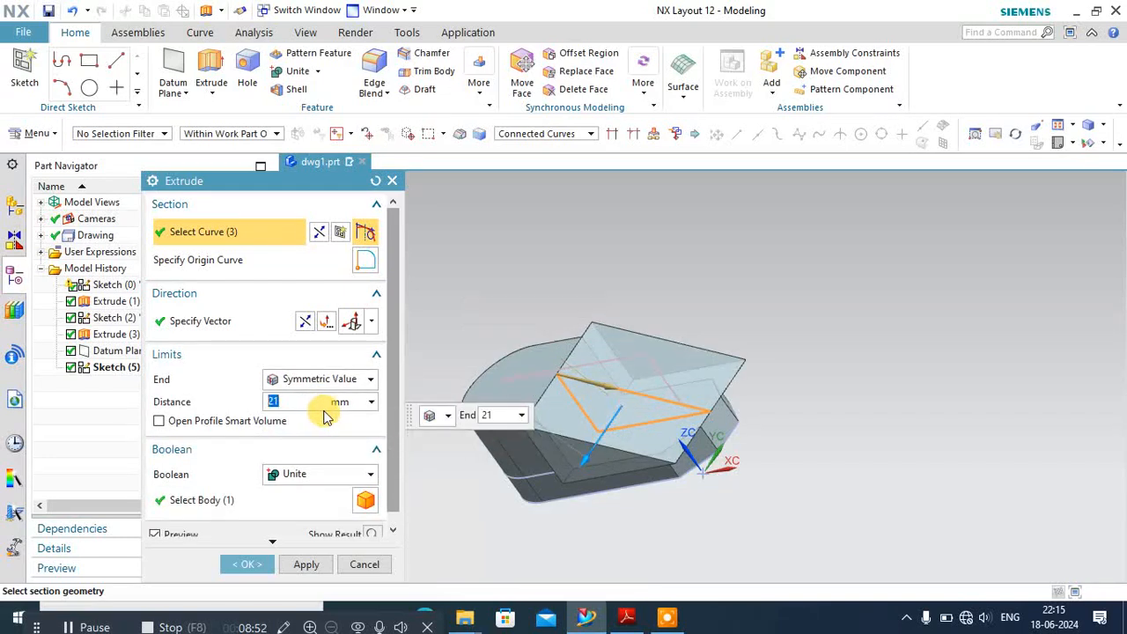
pyautogui.click(627, 614)
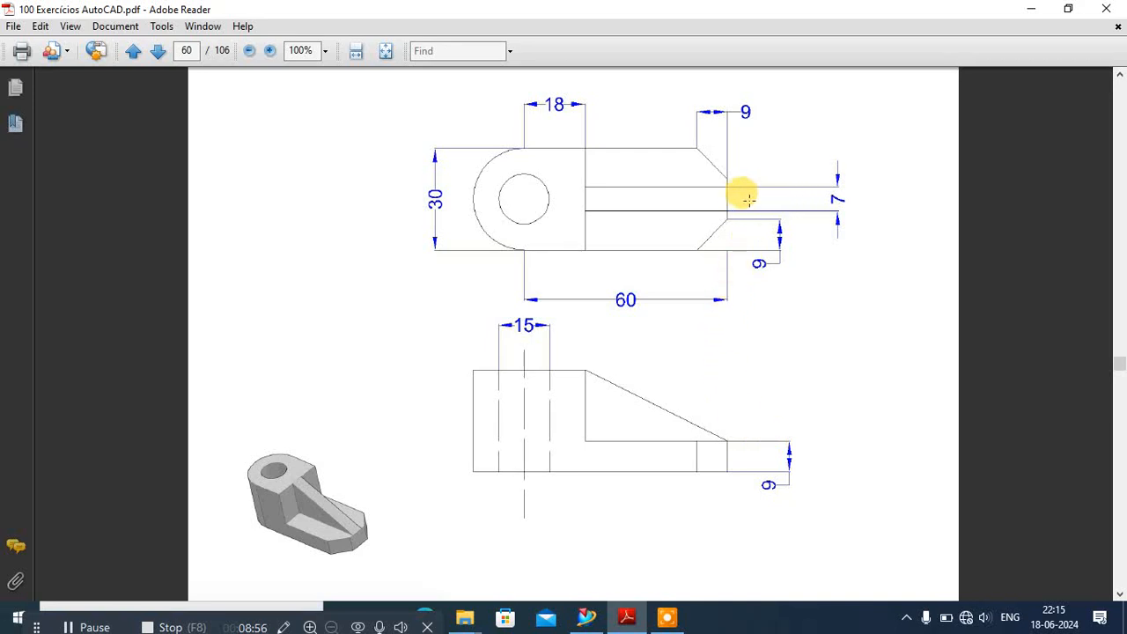
pyautogui.click(586, 615)
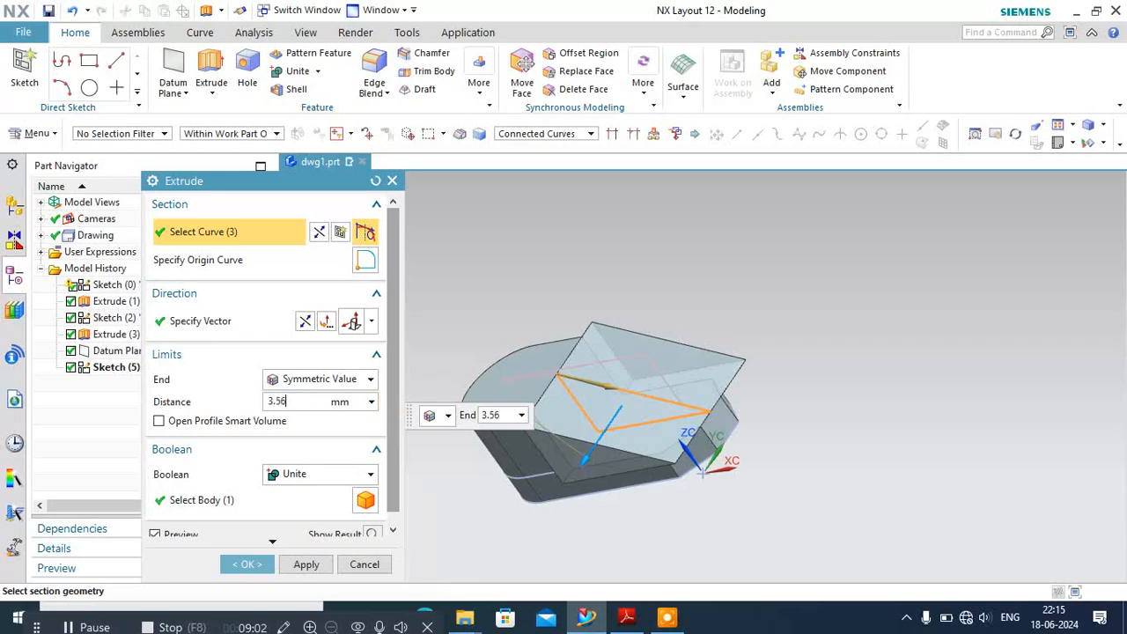
pyautogui.press('Return')
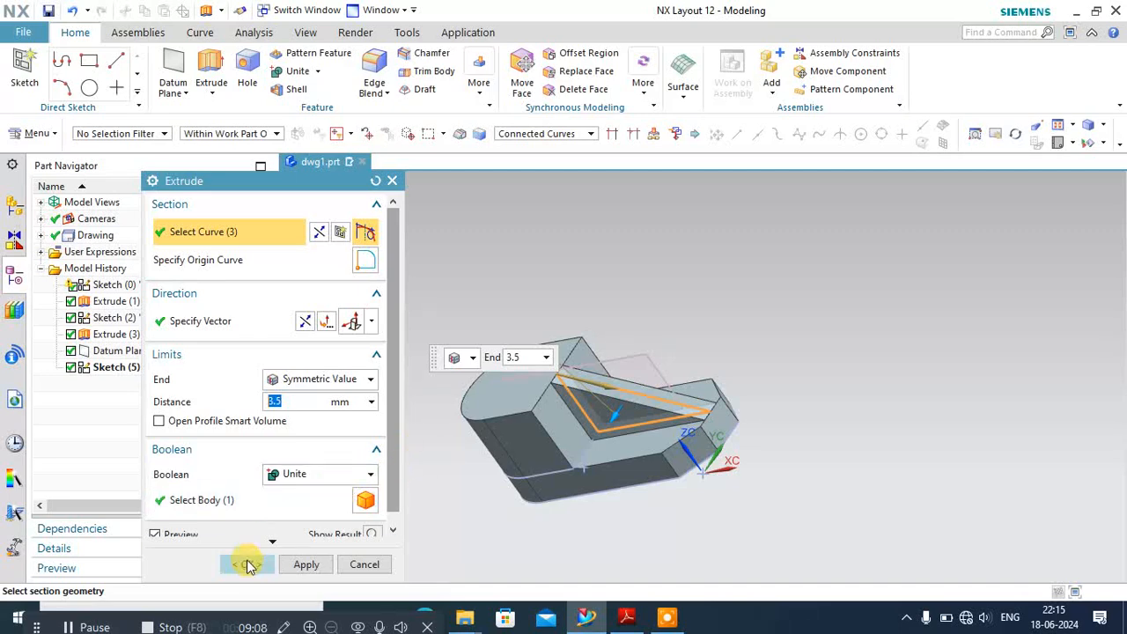
pyautogui.click(246, 563)
# - Check the diameter of the boss's through hole in the PDF drawing and return to the model
pyautogui.moveTo(466, 413); pyautogui.dragTo(565, 422, button='middle')
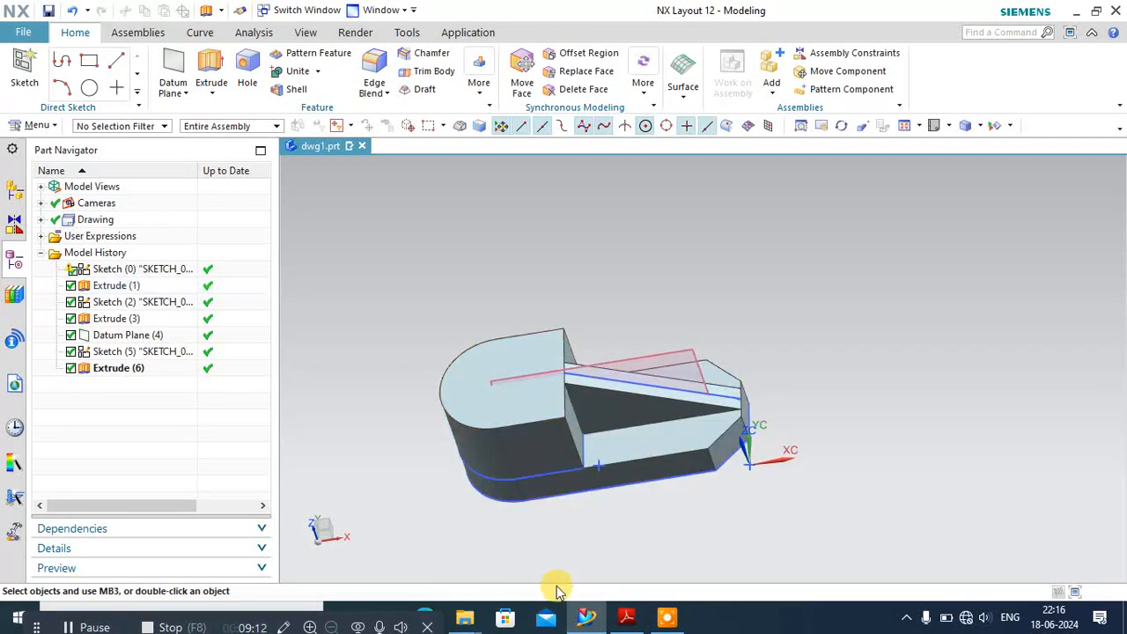
pyautogui.click(625, 616)
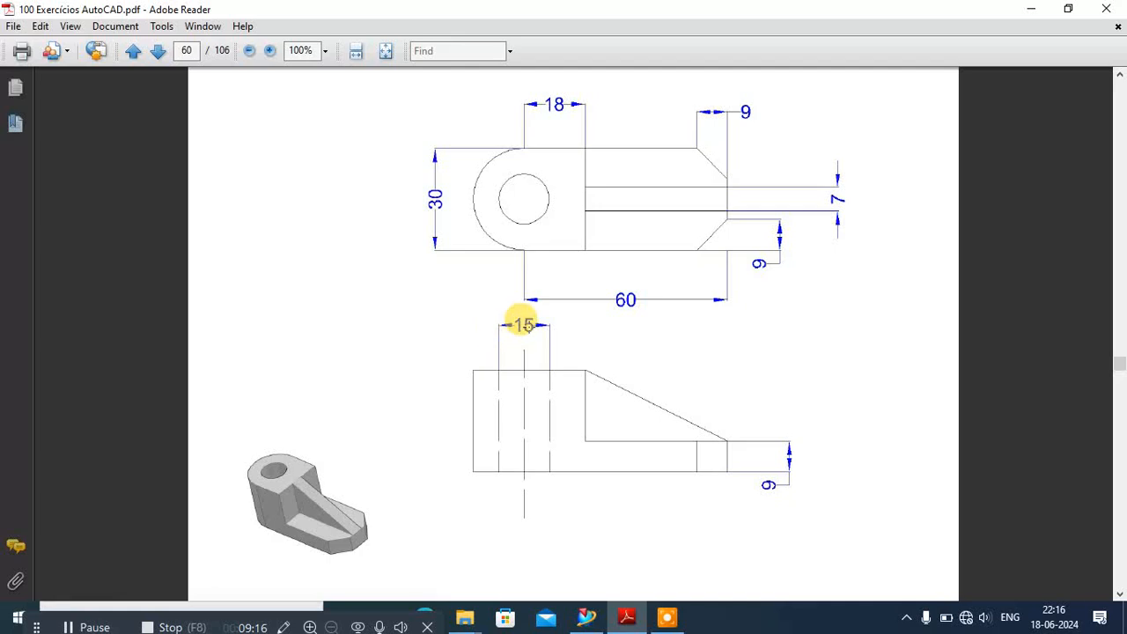
pyautogui.click(585, 616)
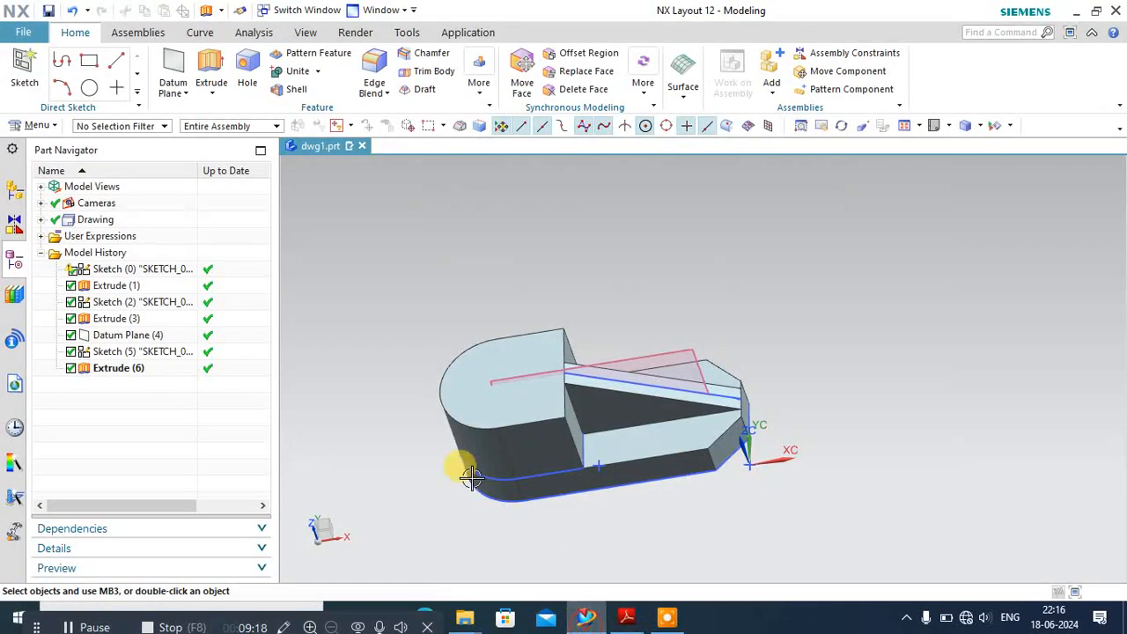
pyautogui.click(90, 88)
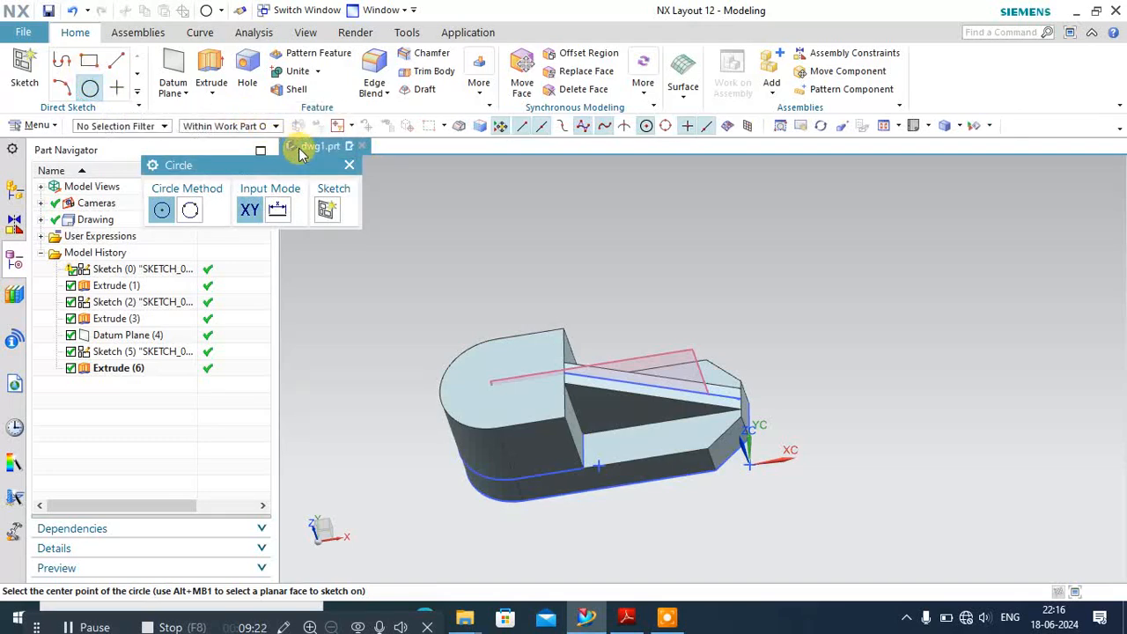
pyautogui.click(353, 167)
pyautogui.click(24, 70)
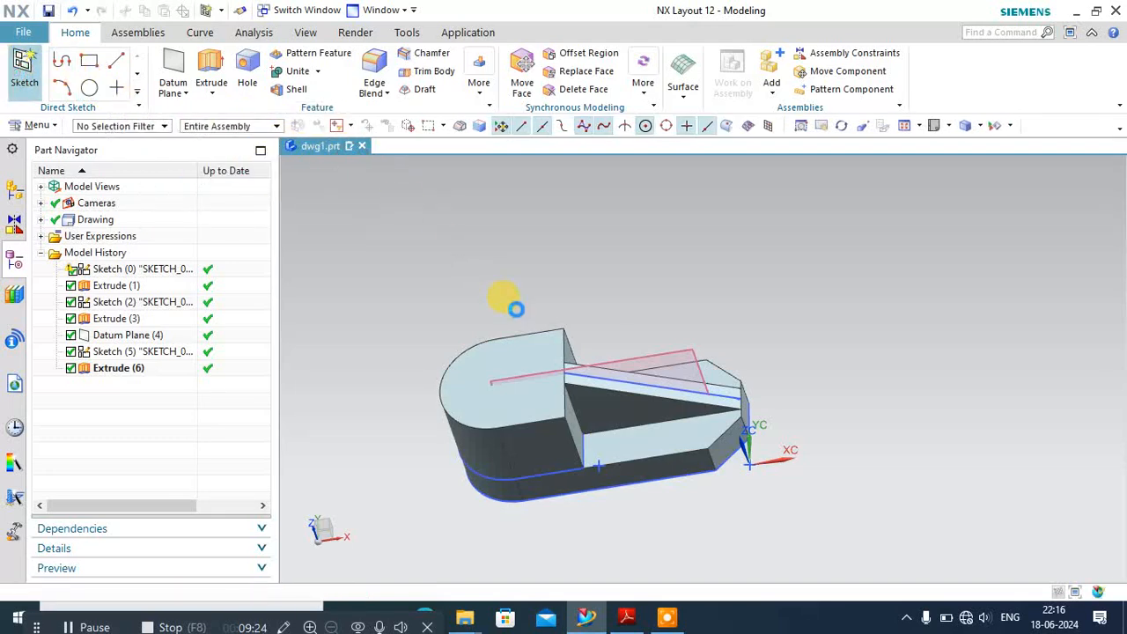
pyautogui.click(511, 373)
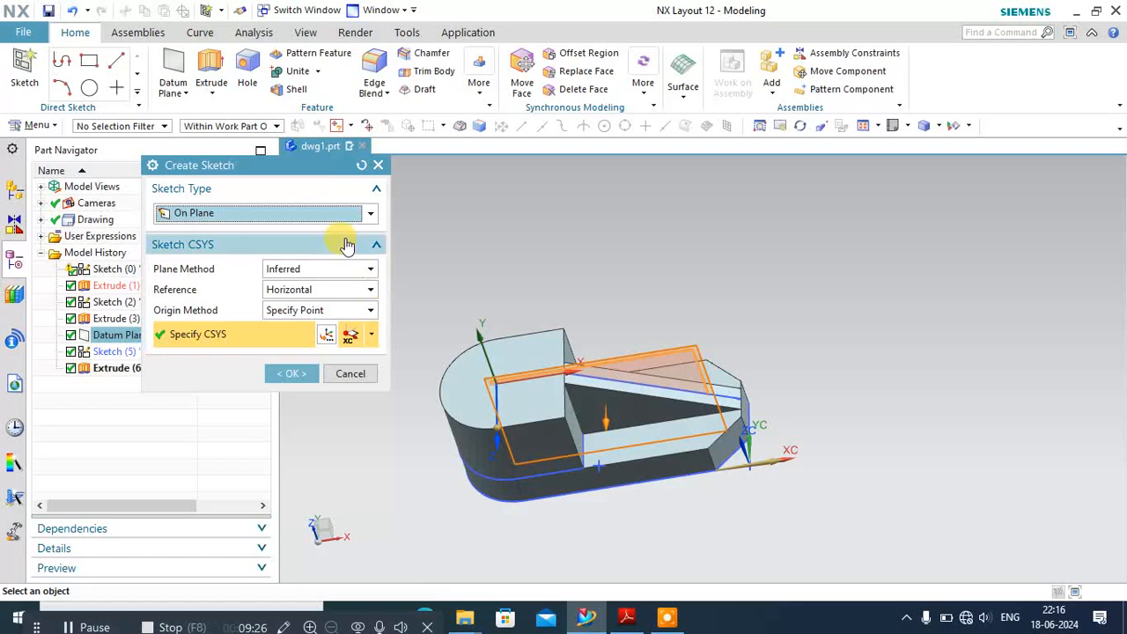
pyautogui.click(378, 168)
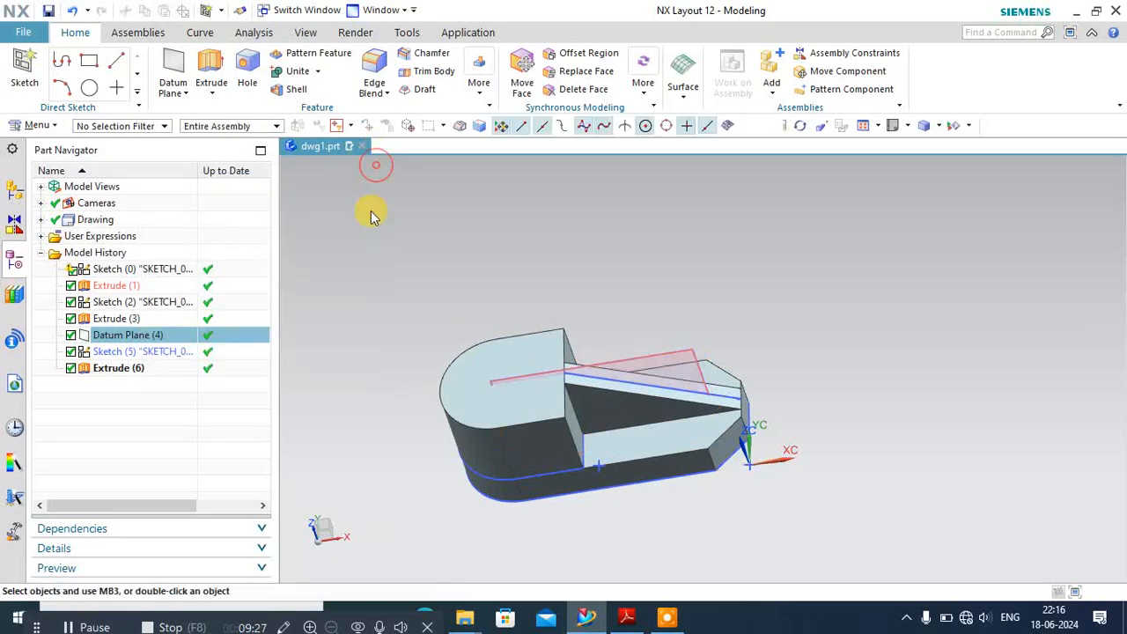
# - Sketch a 15 mm diameter circle on the boss's top face, centred on its rounded end, and finish the sketch
pyautogui.click(27, 64)
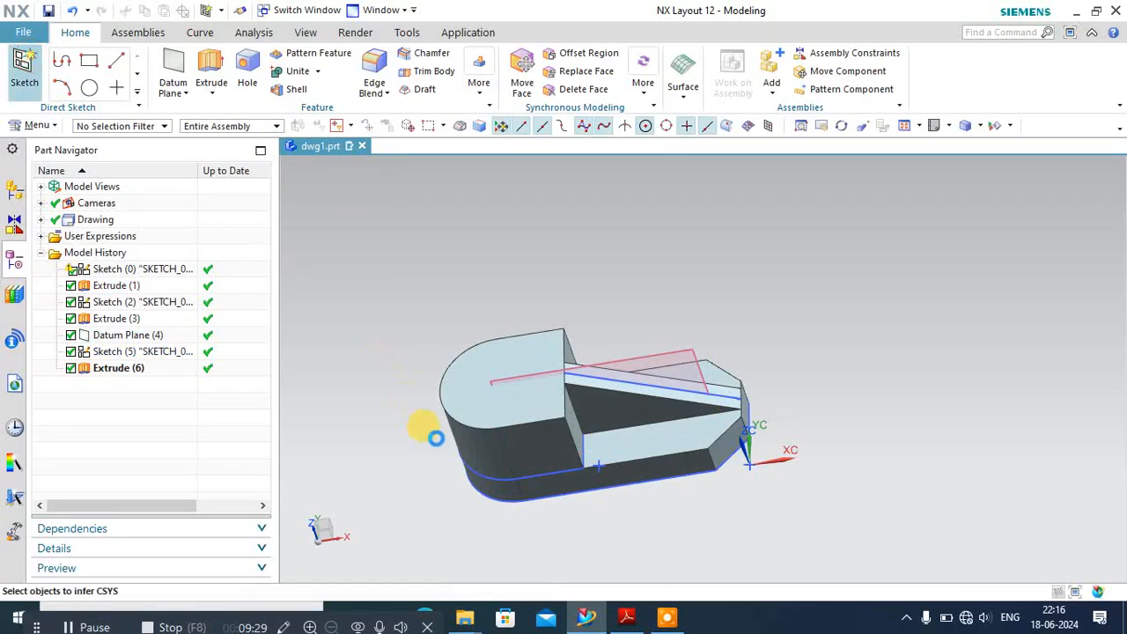
pyautogui.click(480, 409)
pyautogui.click(294, 375)
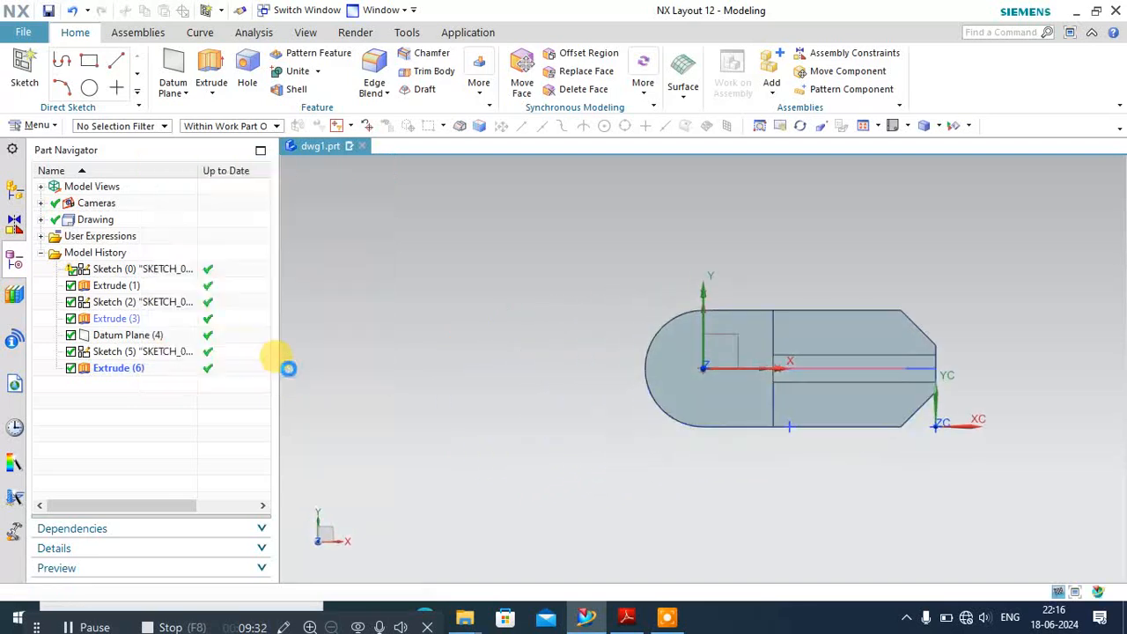
pyautogui.click(206, 60)
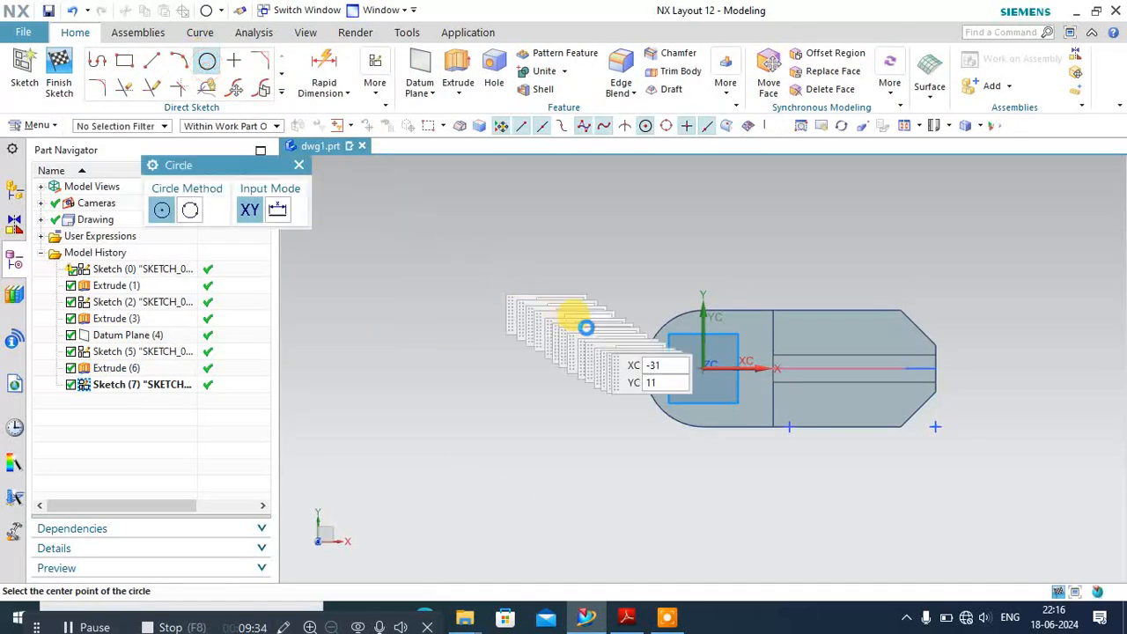
pyautogui.click(700, 367)
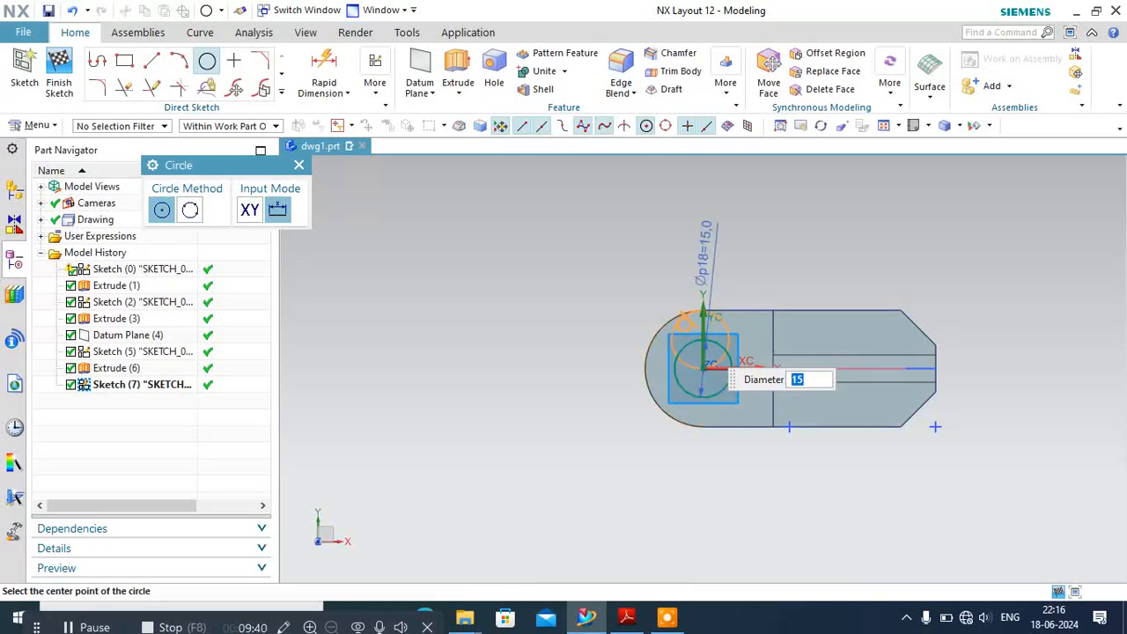
pyautogui.click(297, 165)
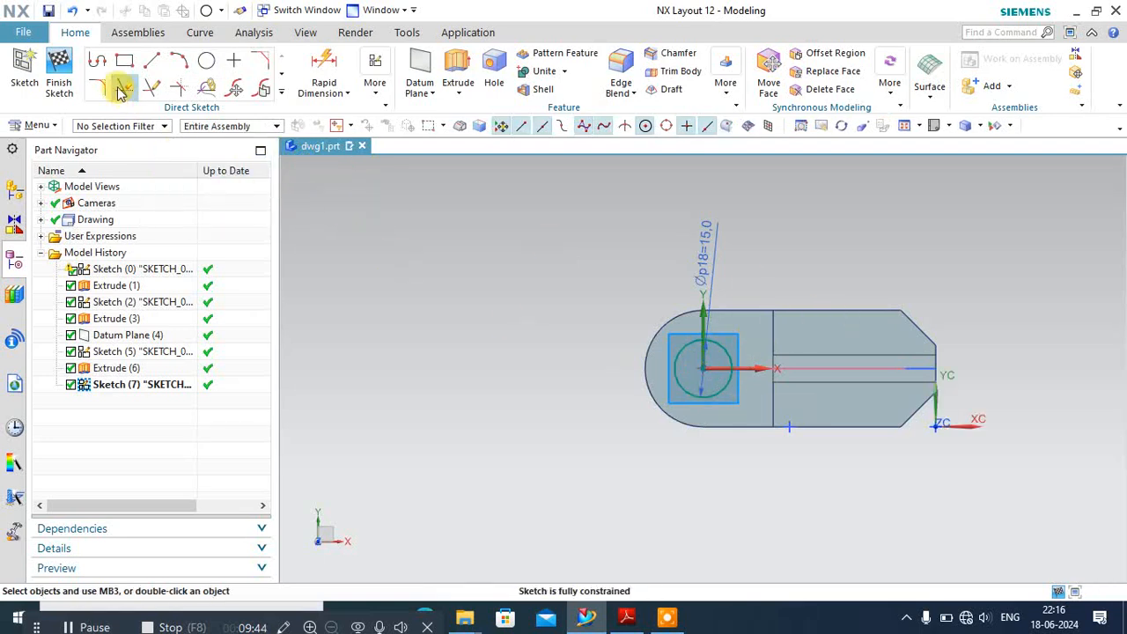
pyautogui.click(58, 73)
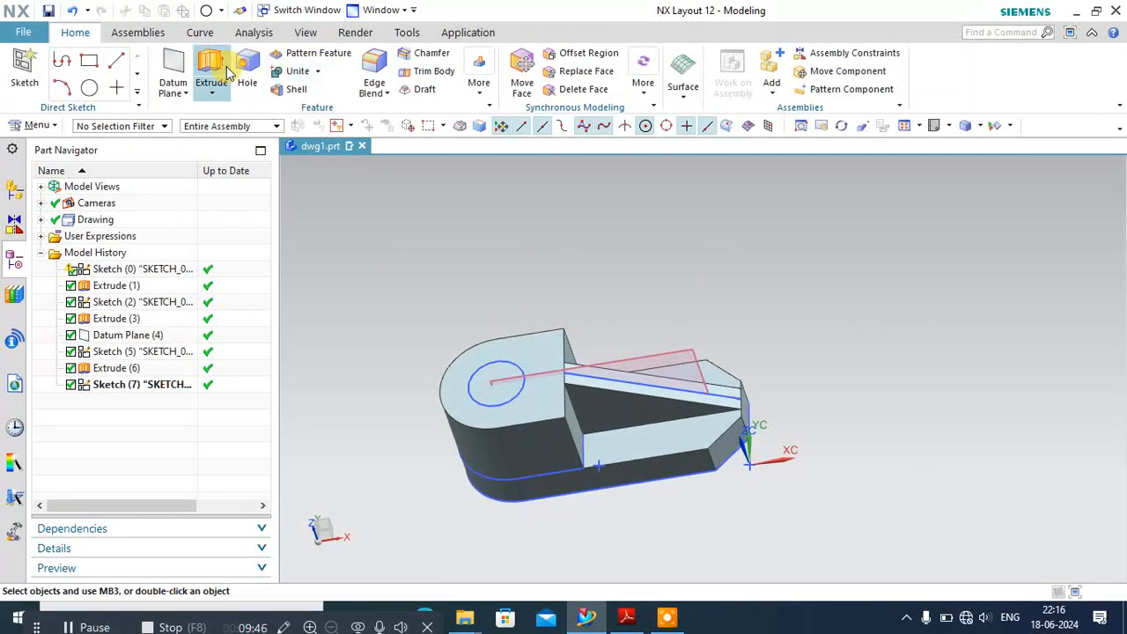
# - Extrude the 15 mm circle 84 mm downward through the boss and subtract it from the bracket body
pyautogui.click(211, 69)
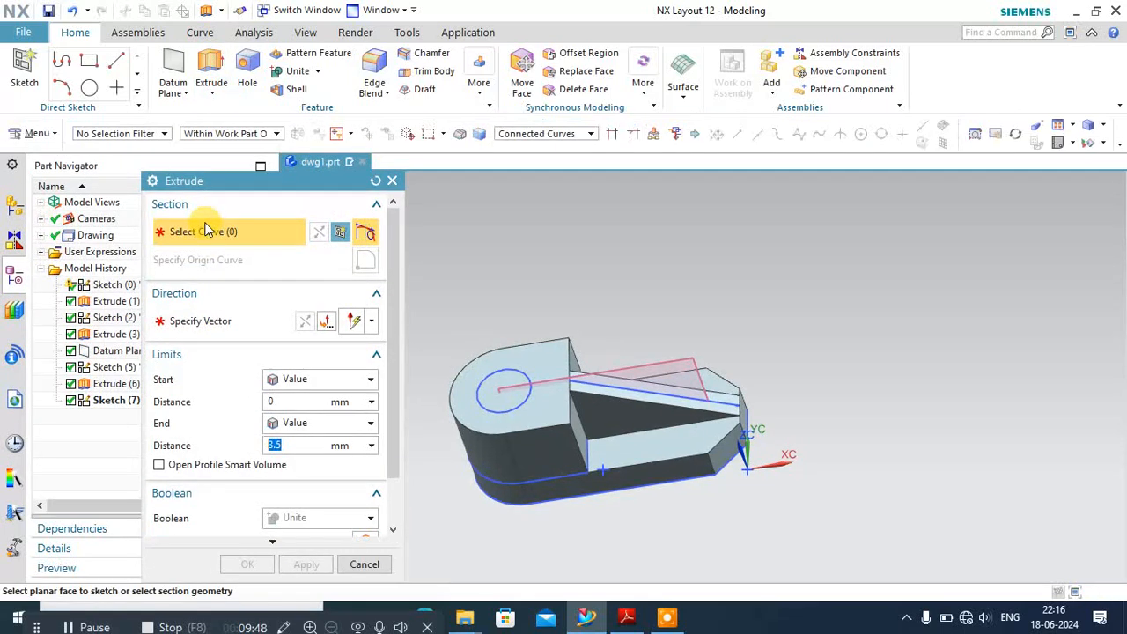
pyautogui.click(480, 398)
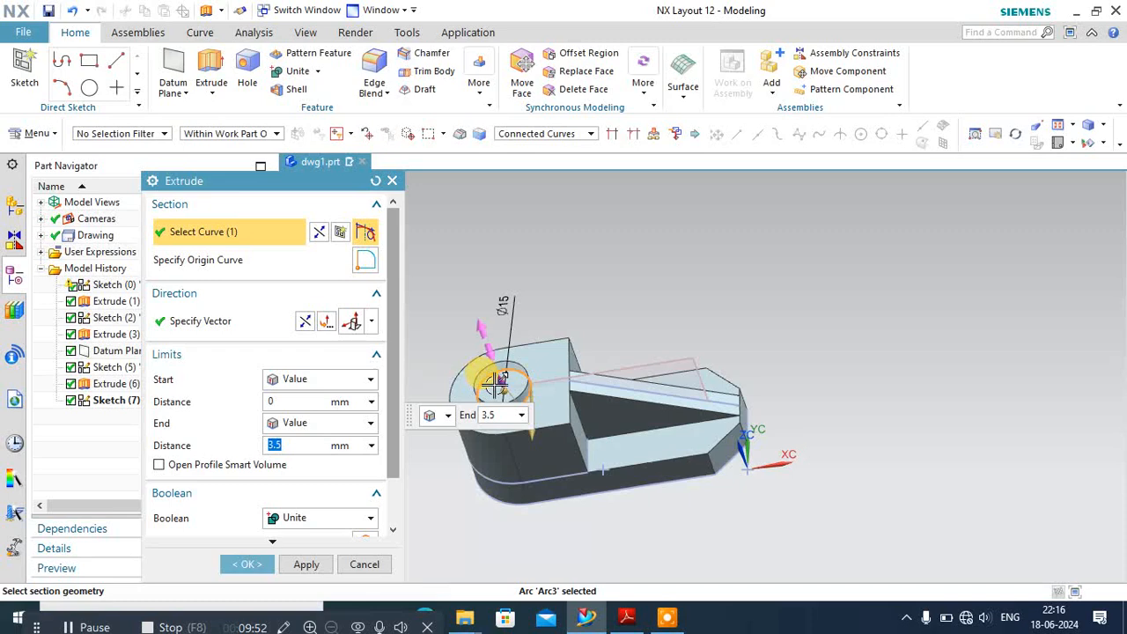
pyautogui.moveTo(495, 374); pyautogui.dragTo(428, 210)
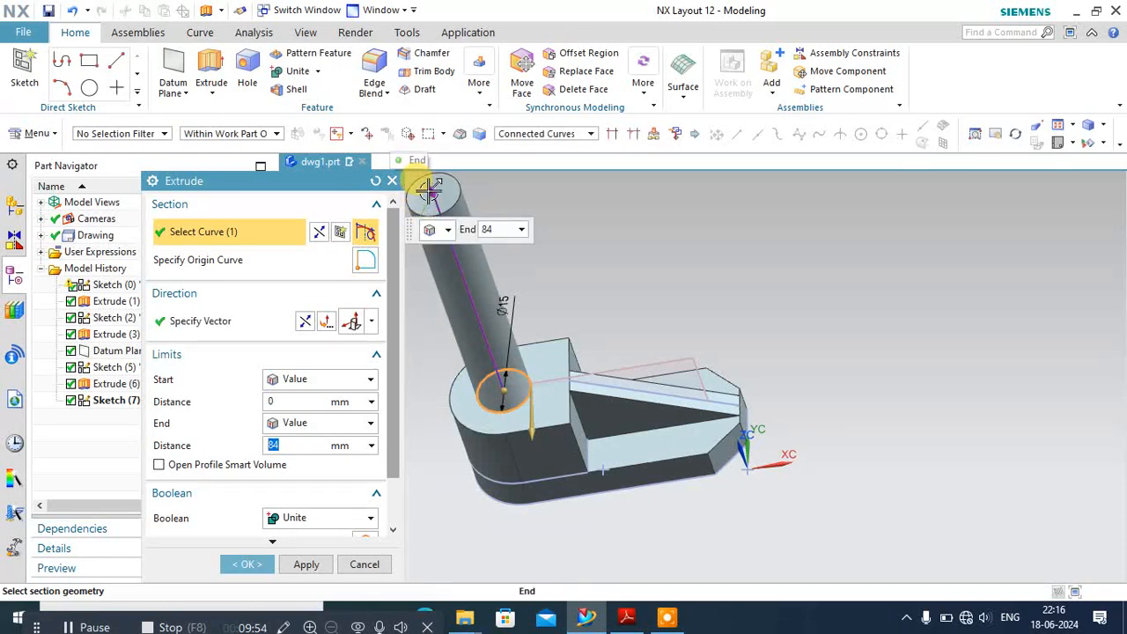
pyautogui.doubleClick(428, 191)
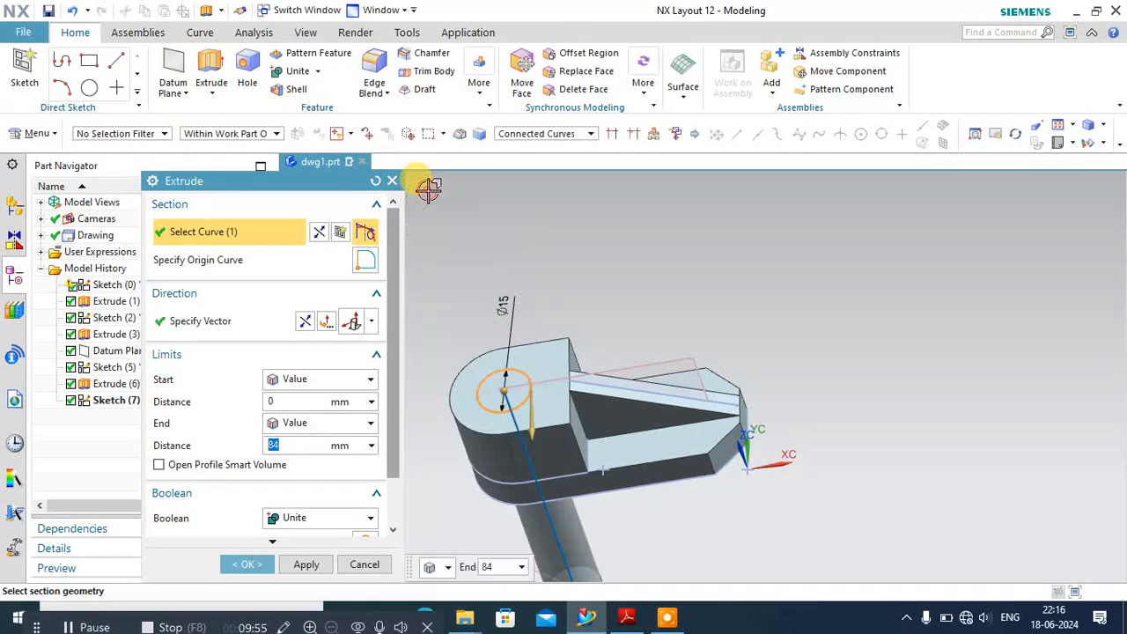
pyautogui.click(326, 517)
pyautogui.click(309, 569)
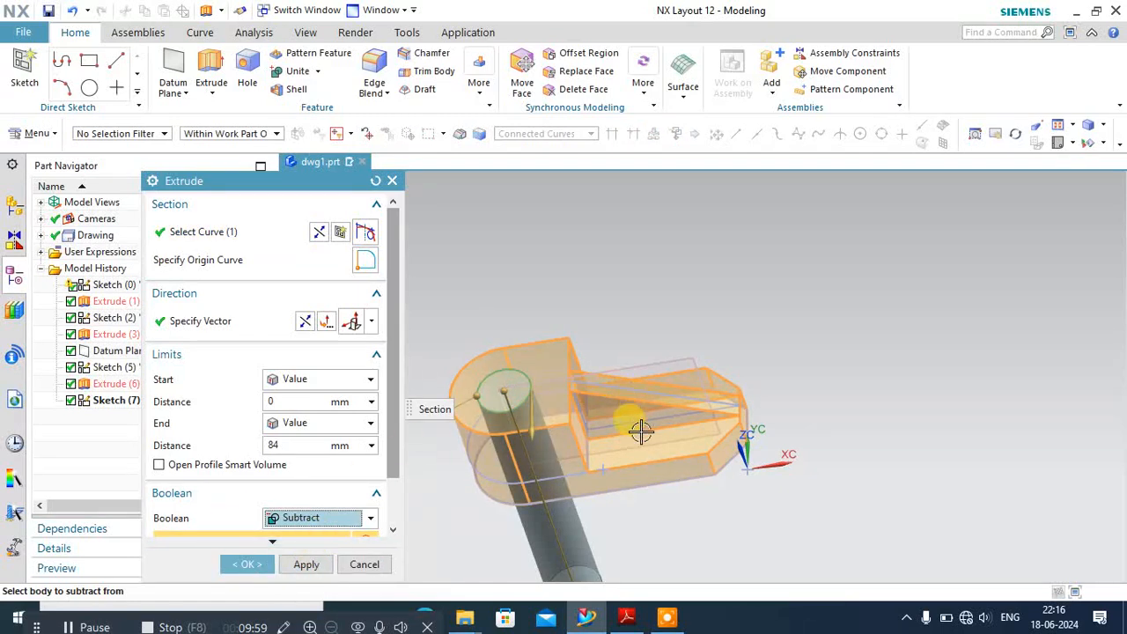
pyautogui.click(248, 563)
# - Hide the base plate sketch, the boss sketch and the datum plane
pyautogui.moveTo(503, 433); pyautogui.dragTo(457, 387, button='middle')
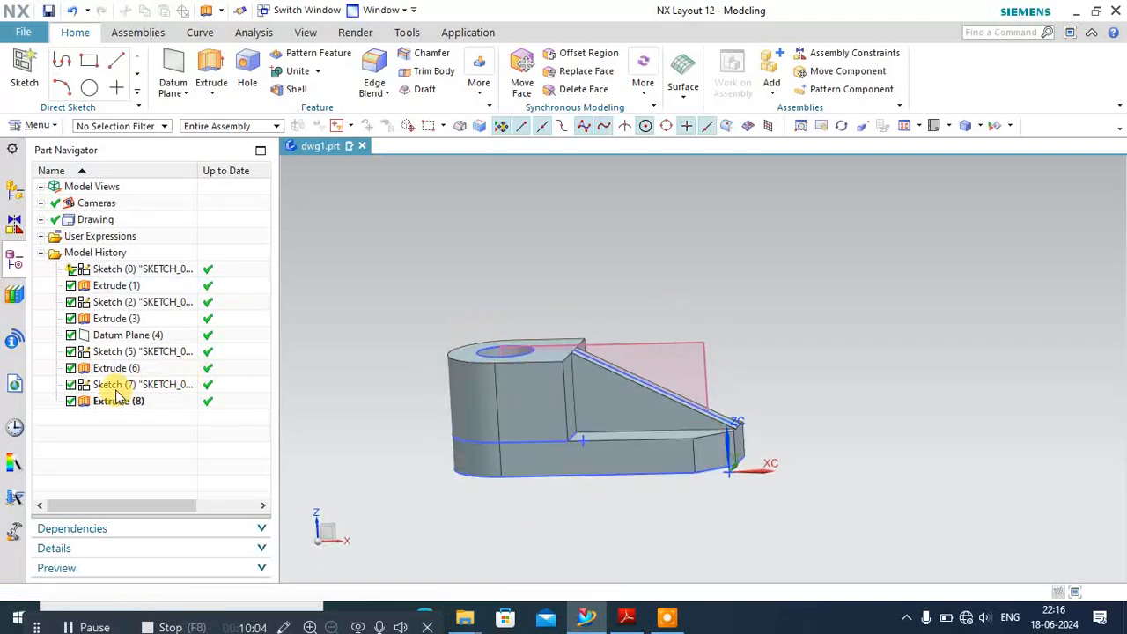
pyautogui.click(122, 269)
pyautogui.rightClick(123, 268)
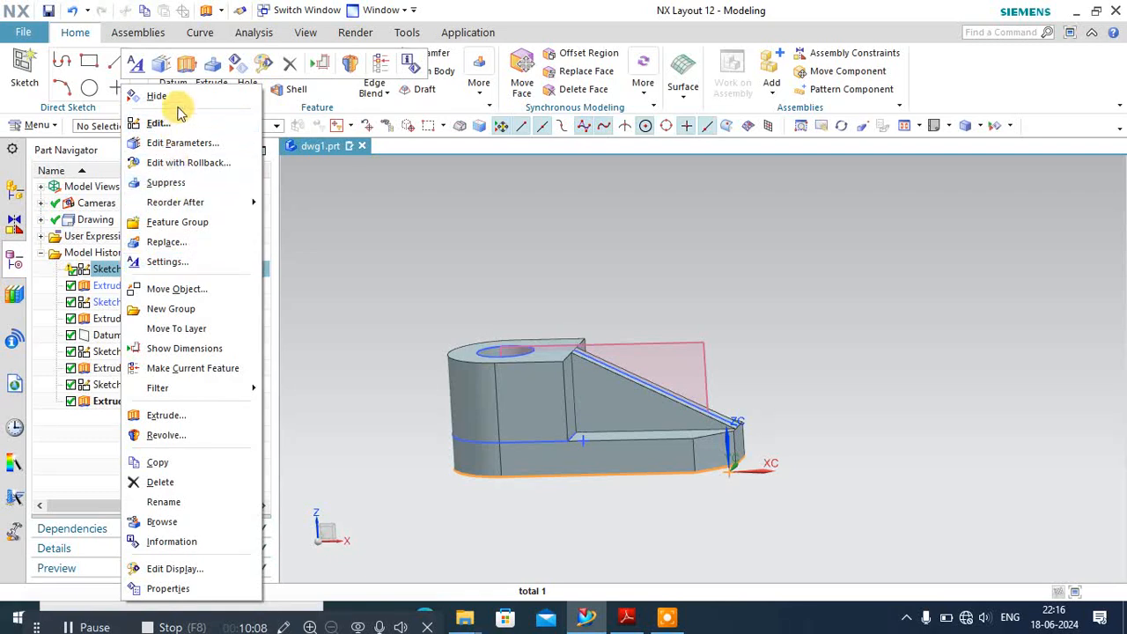
pyautogui.click(141, 95)
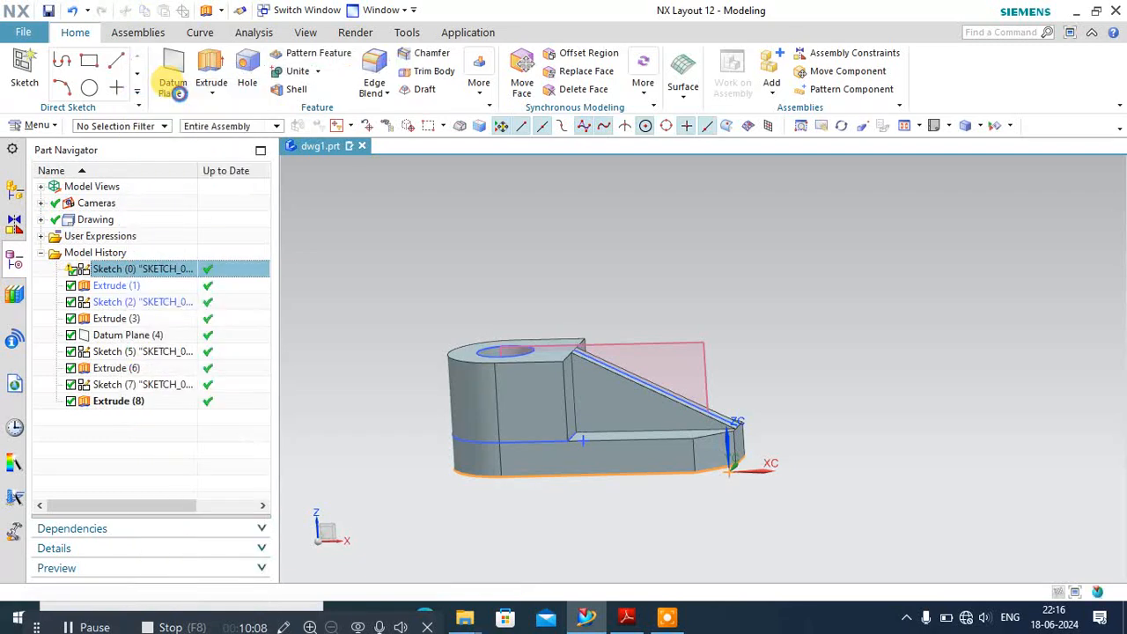
pyautogui.rightClick(133, 308)
pyautogui.click(184, 13)
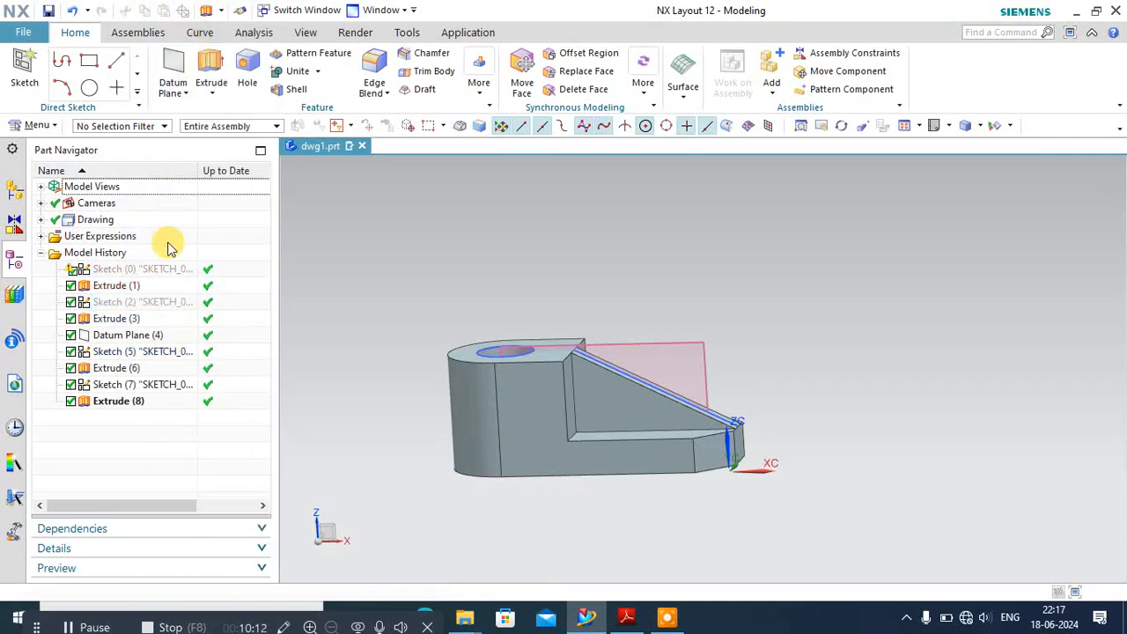
pyautogui.click(132, 336)
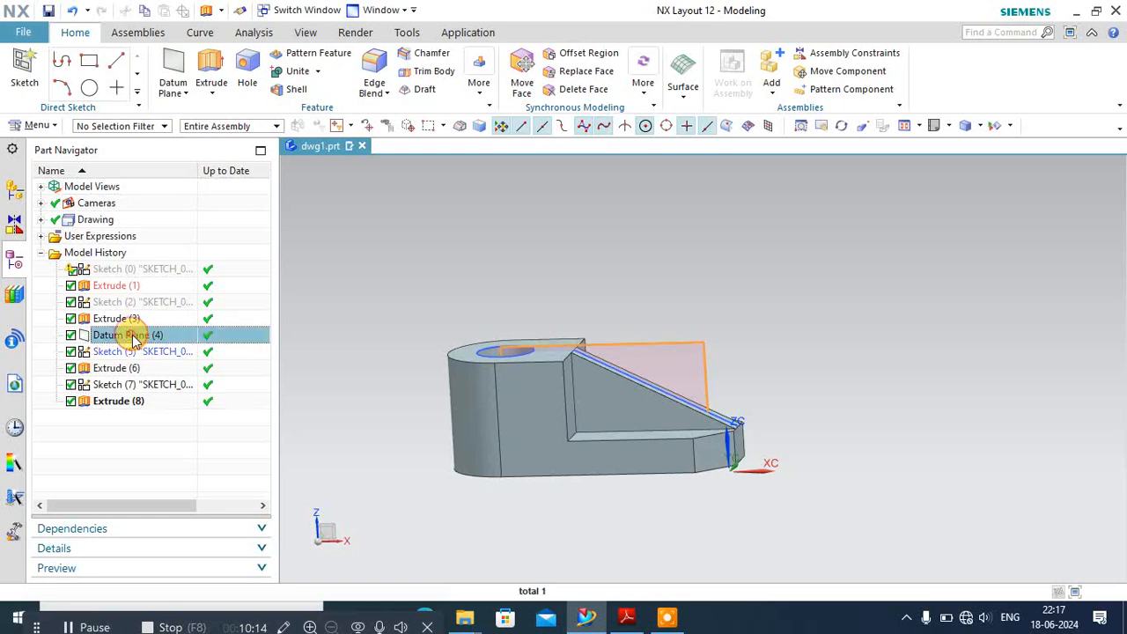
pyautogui.rightClick(134, 338)
pyautogui.click(186, 13)
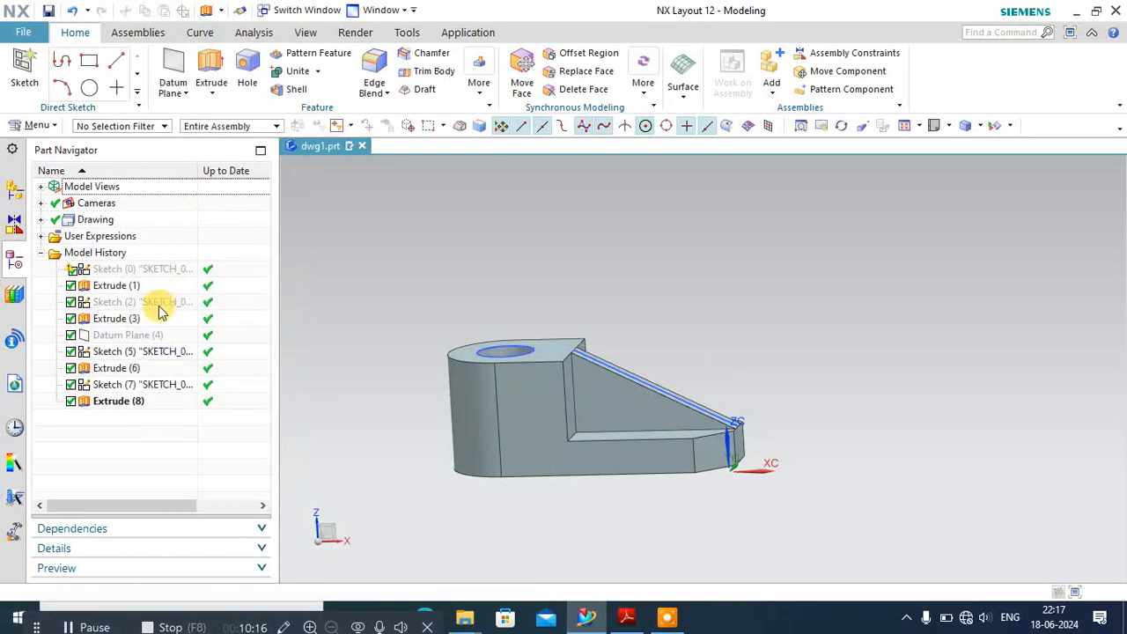
# - Hide the rib sketch and the hole sketch so only the solid bracket is displayed
pyautogui.click(148, 352)
pyautogui.rightClick(146, 352)
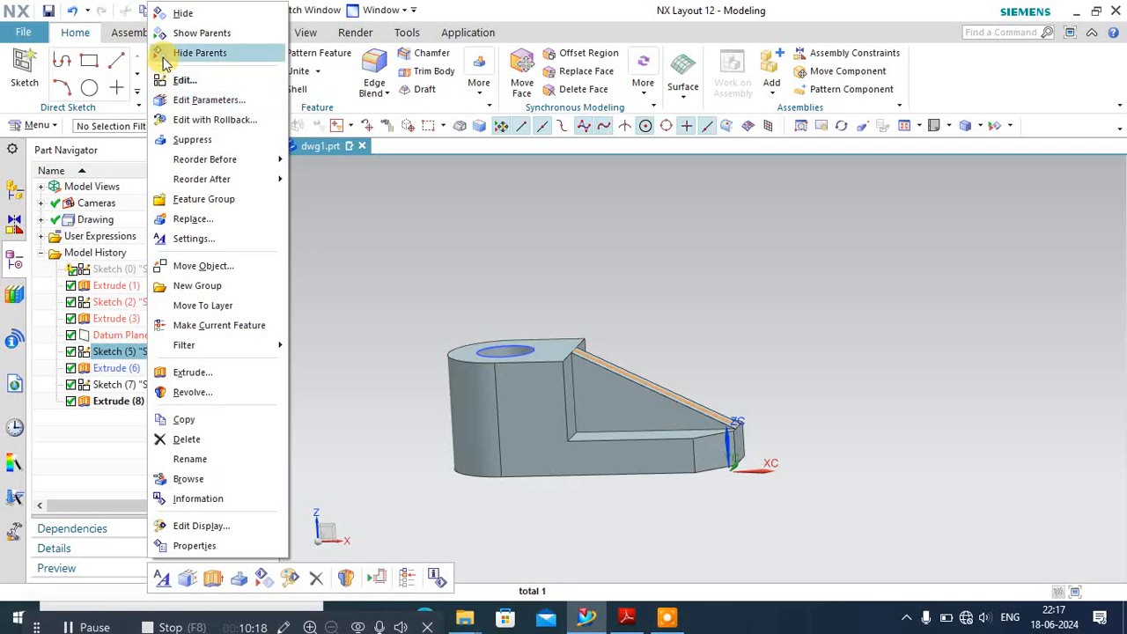
pyautogui.click(184, 14)
pyautogui.click(147, 387)
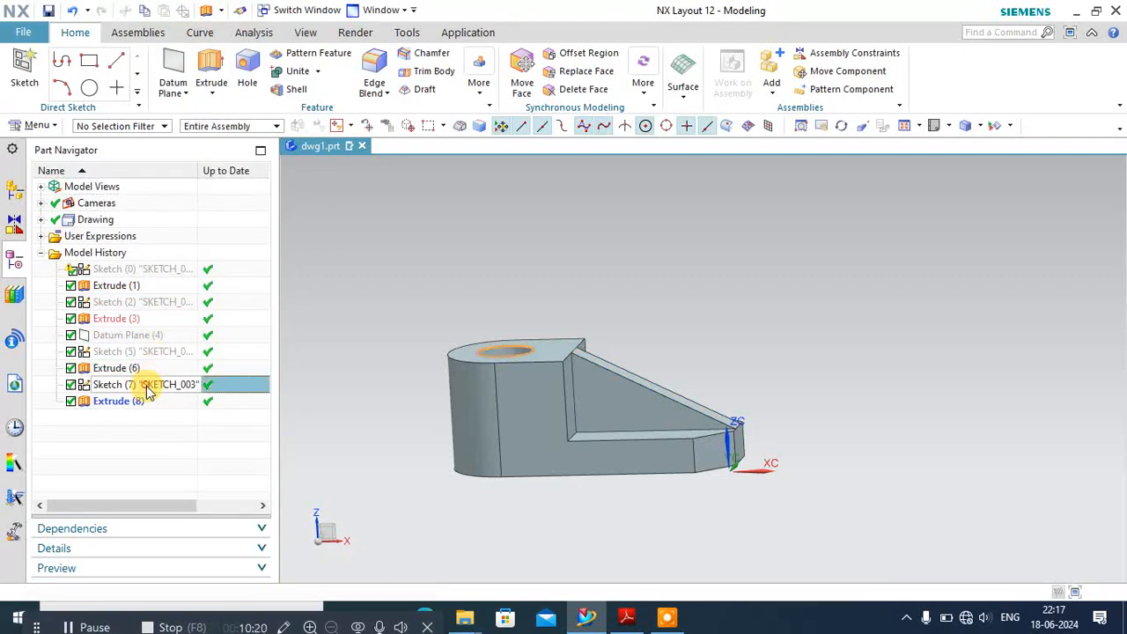
pyautogui.rightClick(147, 389)
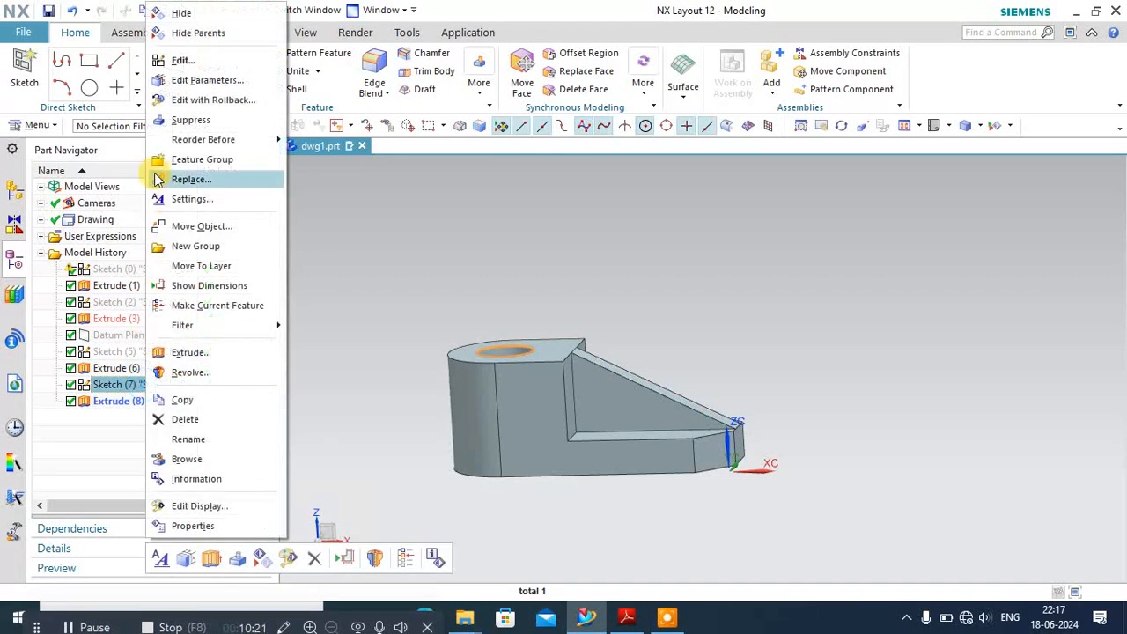
pyautogui.click(186, 14)
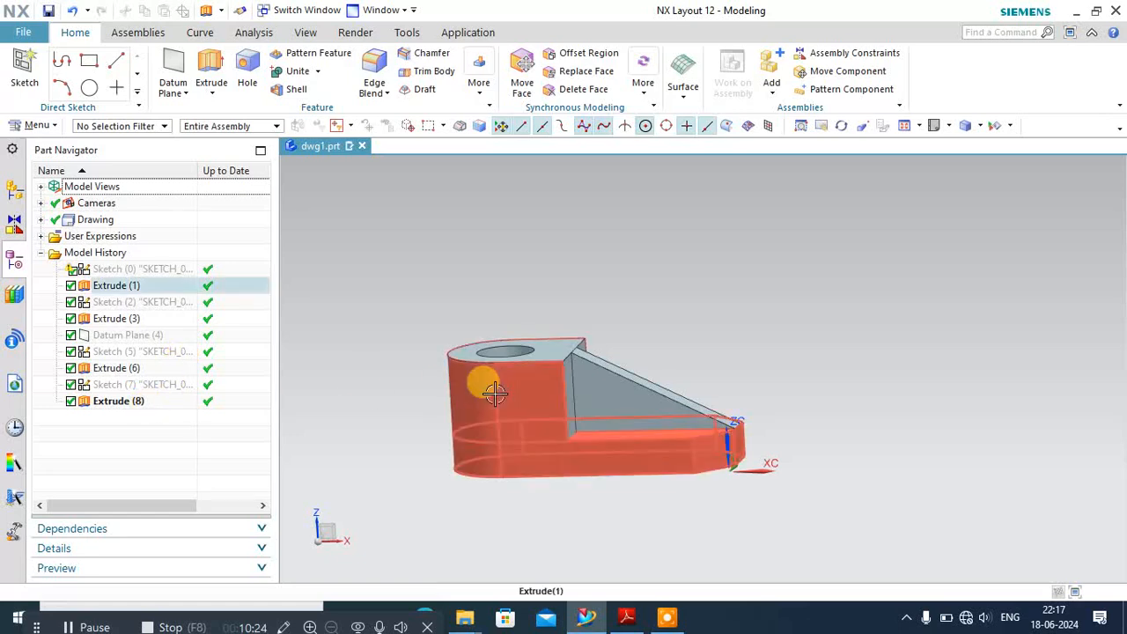
pyautogui.moveTo(480, 405)
pyautogui.mouseDown(button='middle')
pyautogui.moveTo(490, 417)
pyautogui.moveTo(463, 399)
pyautogui.moveTo(422, 419)
pyautogui.moveTo(428, 382)
pyautogui.moveTo(574, 448)
pyautogui.moveTo(572, 360)
pyautogui.moveTo(551, 309)
pyautogui.moveTo(601, 293)
pyautogui.moveTo(586, 284)
pyautogui.moveTo(610, 322)
pyautogui.moveTo(608, 314)
pyautogui.moveTo(658, 306)
pyautogui.moveTo(528, 228)
pyautogui.mouseUp(button='middle')
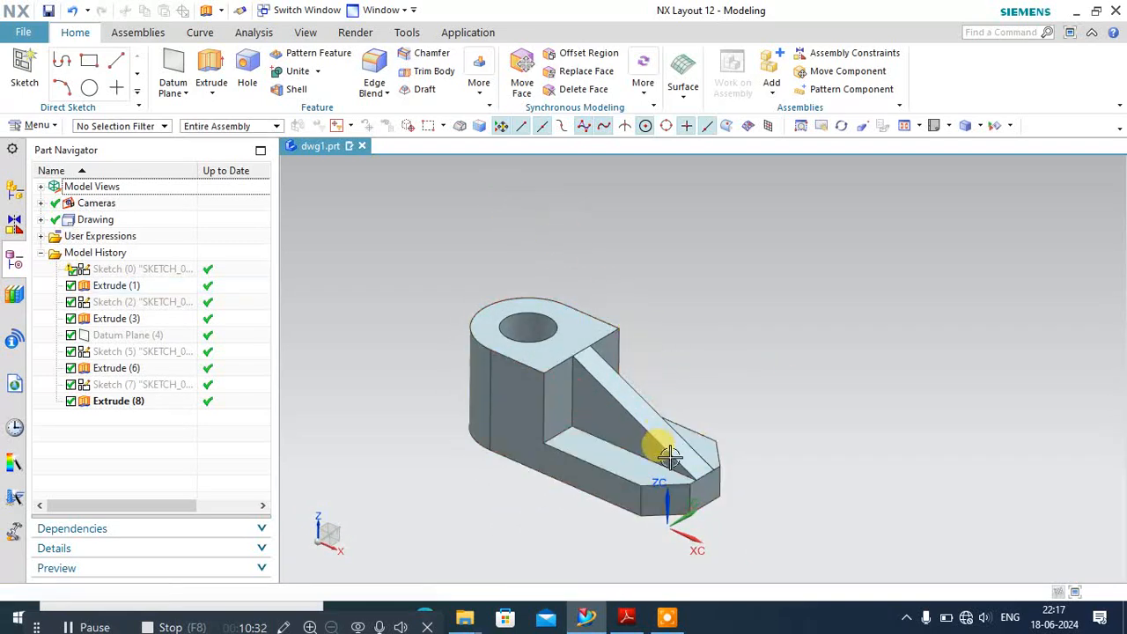
pyautogui.moveTo(669, 455); pyautogui.dragTo(629, 420, button='middle')
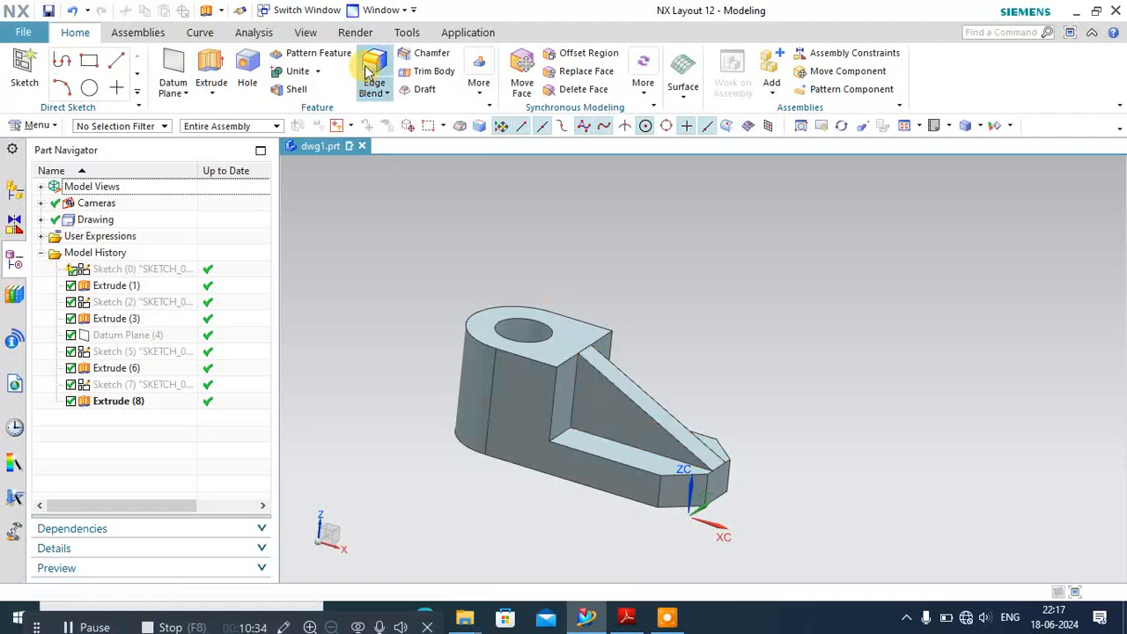
pyautogui.click(473, 30)
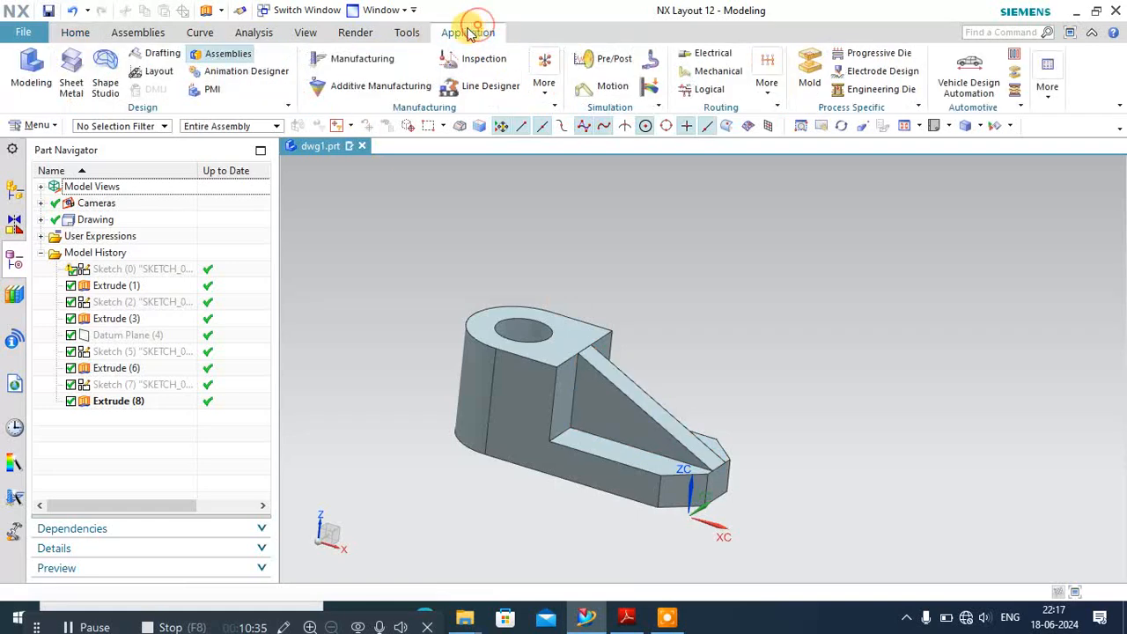
pyautogui.click(346, 57)
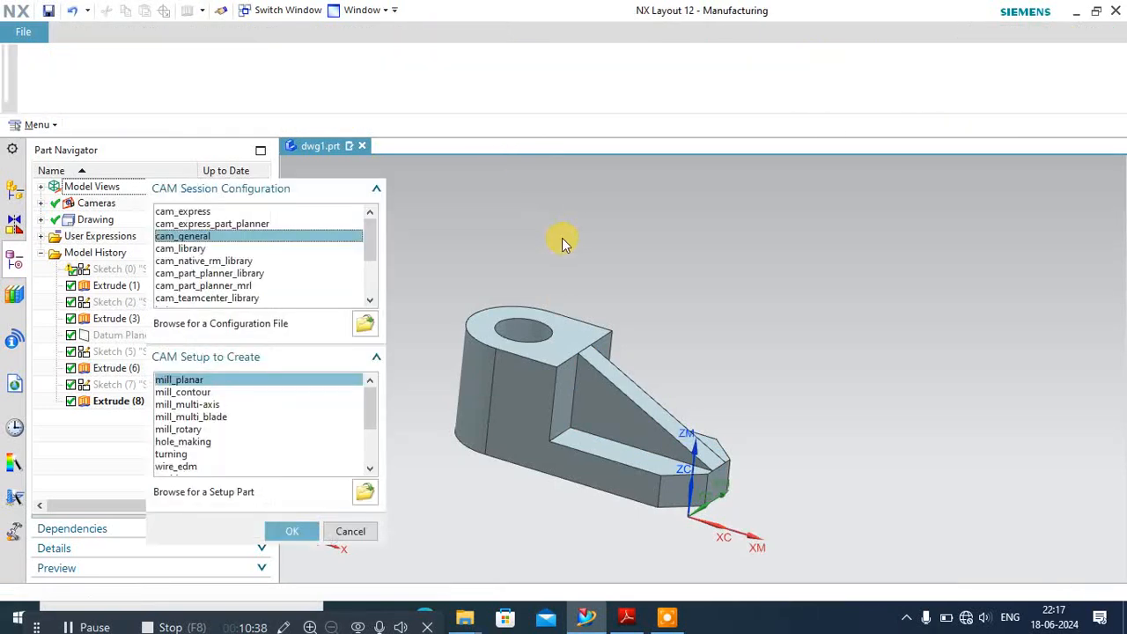
pyautogui.scroll(-2, 704, 269)
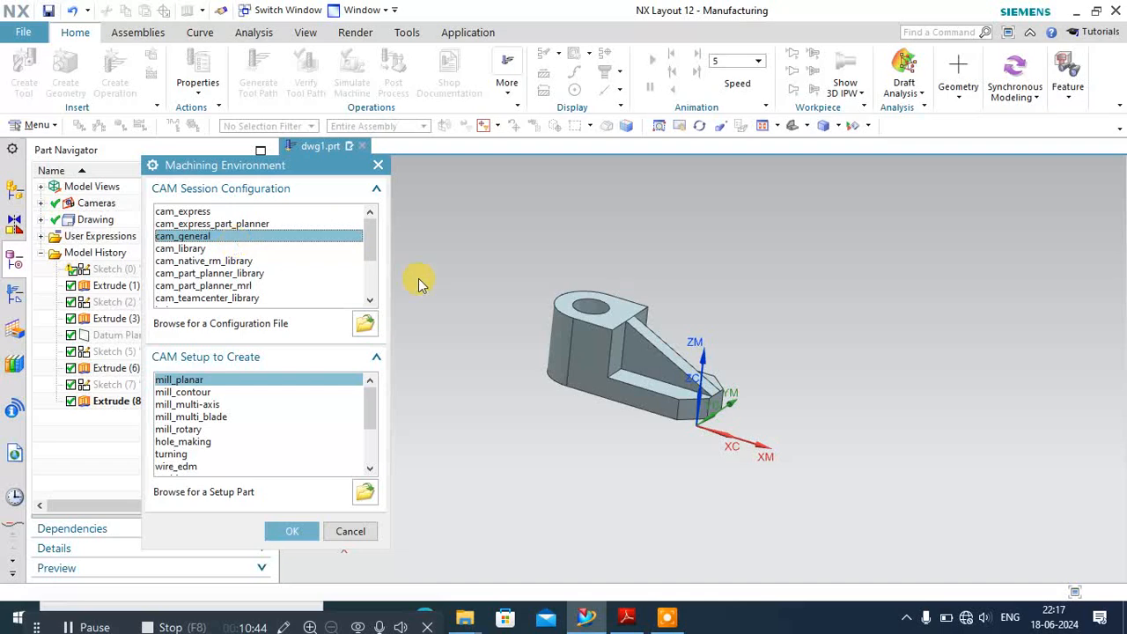
pyautogui.moveTo(609, 322); pyautogui.dragTo(548, 387, button='middle')
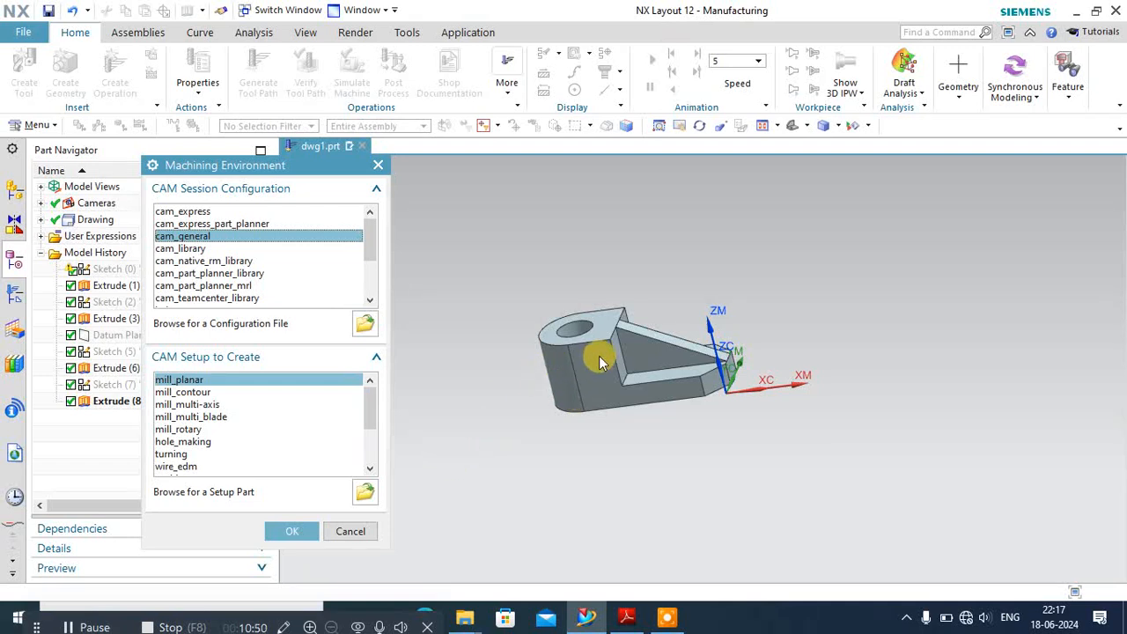
pyautogui.moveTo(600, 363); pyautogui.dragTo(570, 374, button='middle')
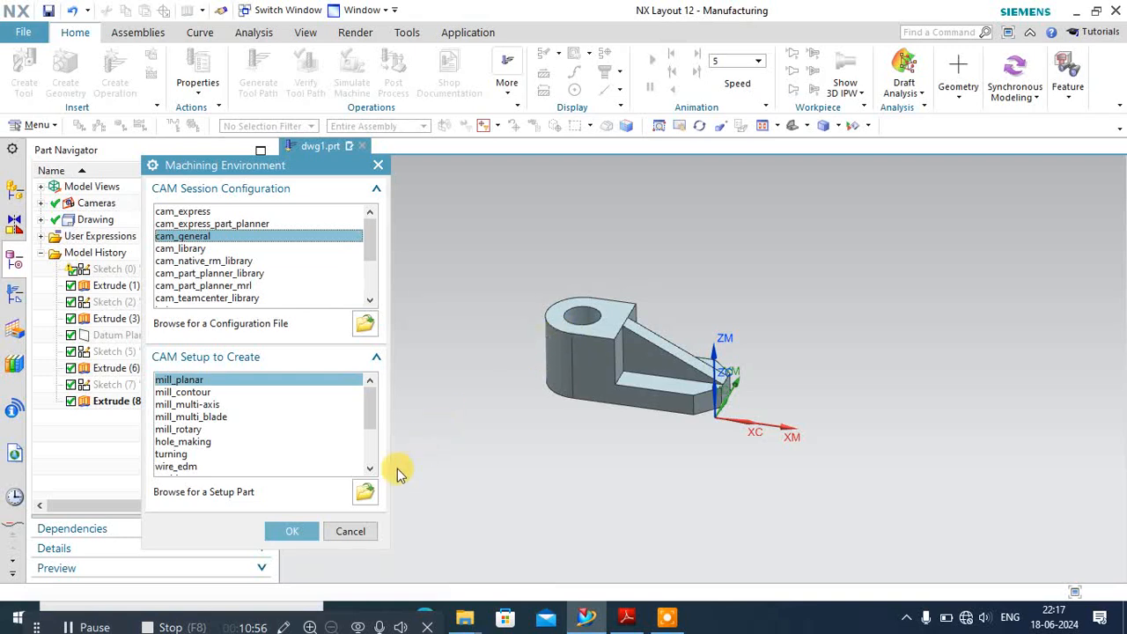
pyautogui.click(350, 532)
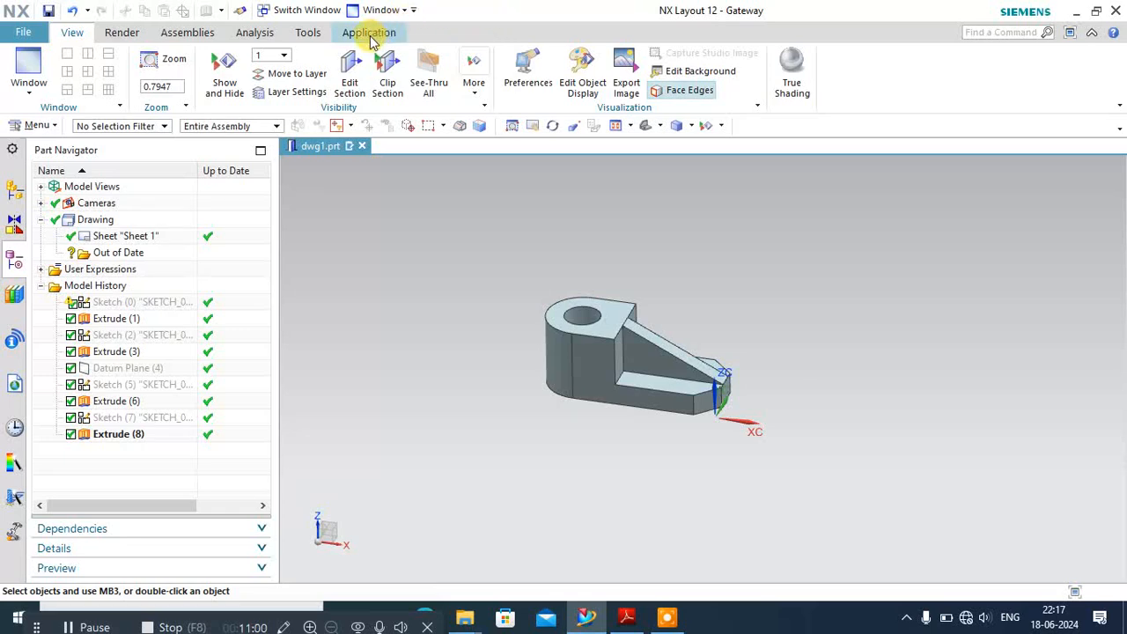
pyautogui.click(370, 36)
pyautogui.click(32, 63)
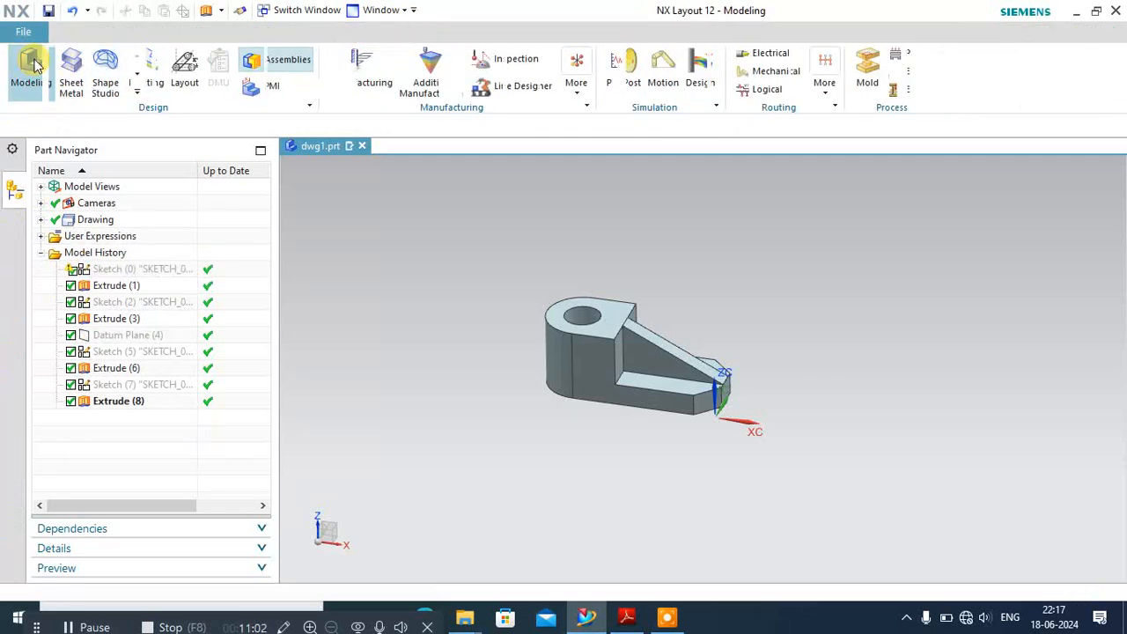
# - Save a copy of the bracket to the Desktop as a STEP file (*.stp) named model1
pyautogui.click(25, 34)
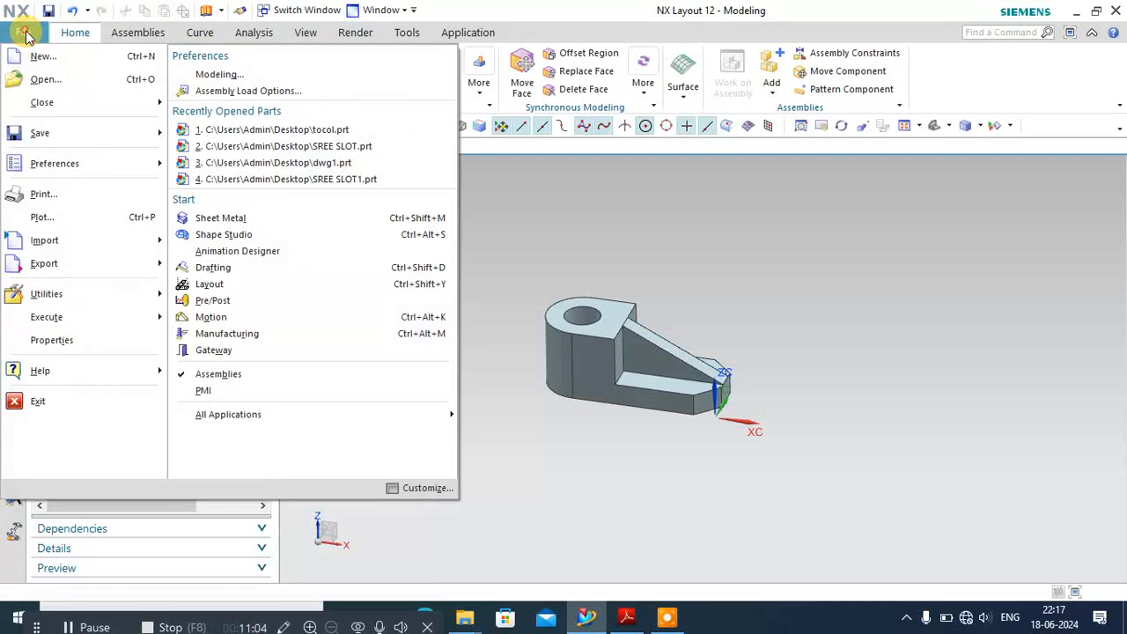
pyautogui.moveTo(73, 139)
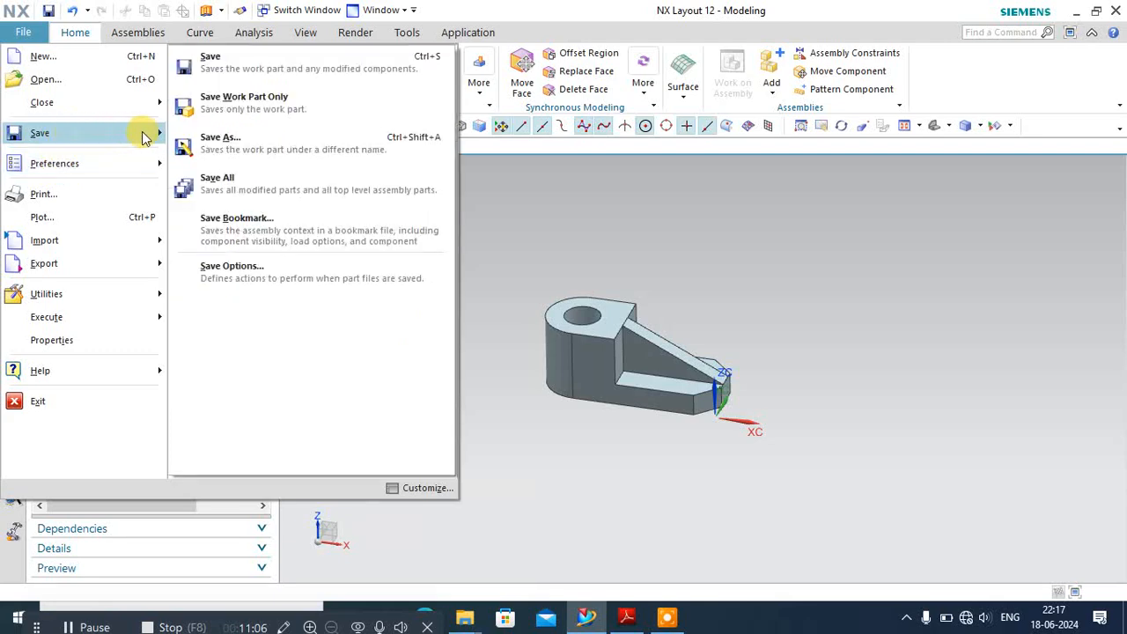
pyautogui.click(230, 141)
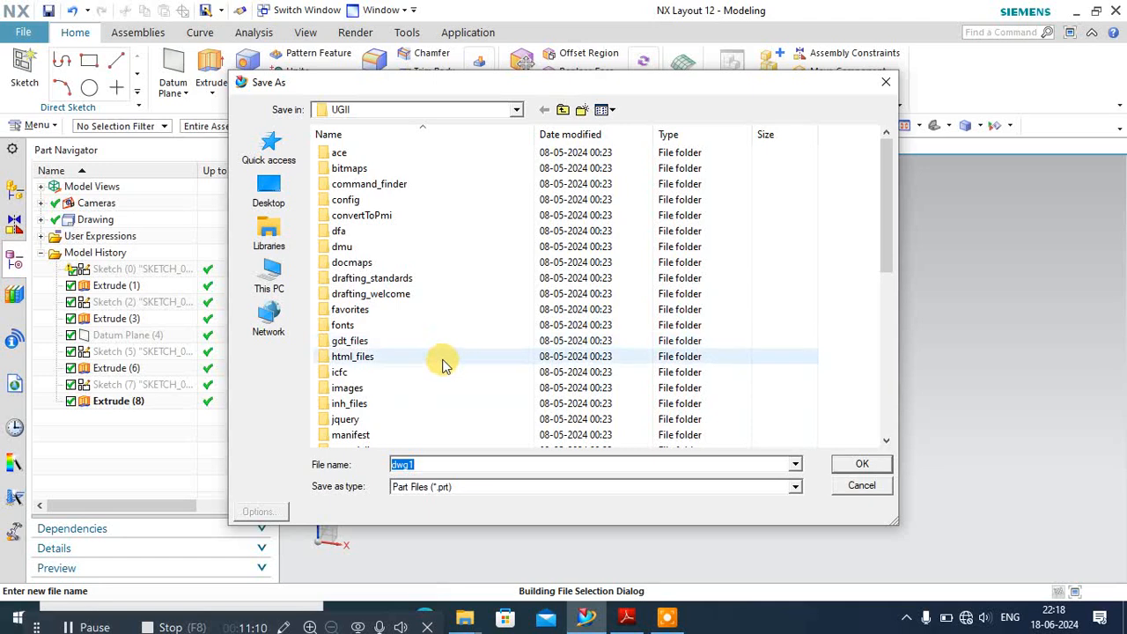
pyautogui.click(463, 488)
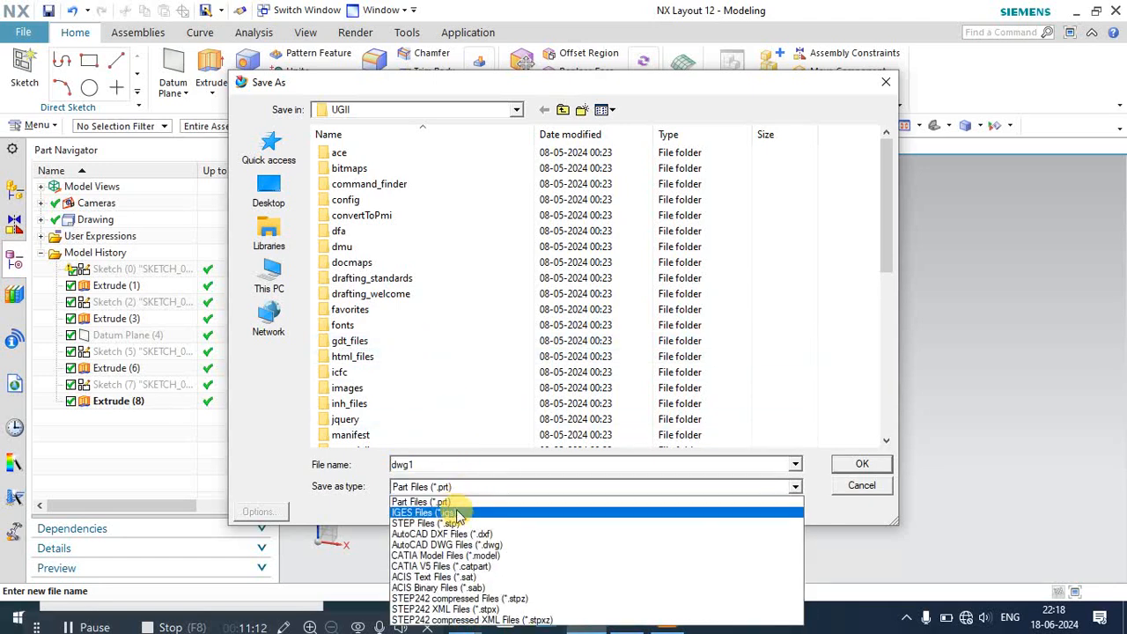
pyautogui.click(455, 524)
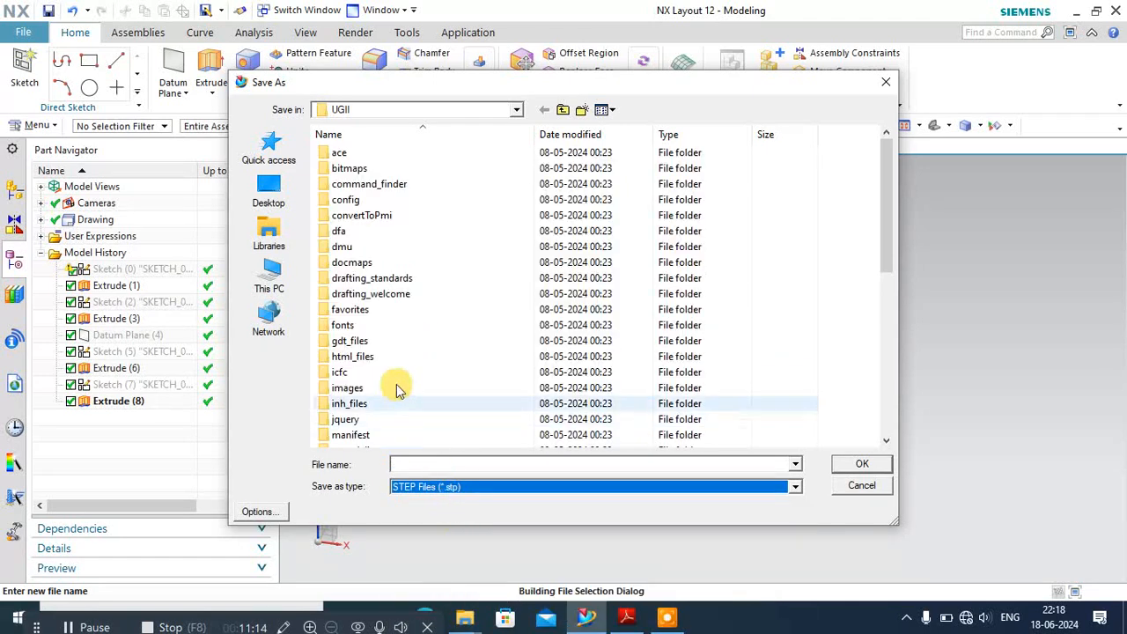
pyautogui.click(266, 205)
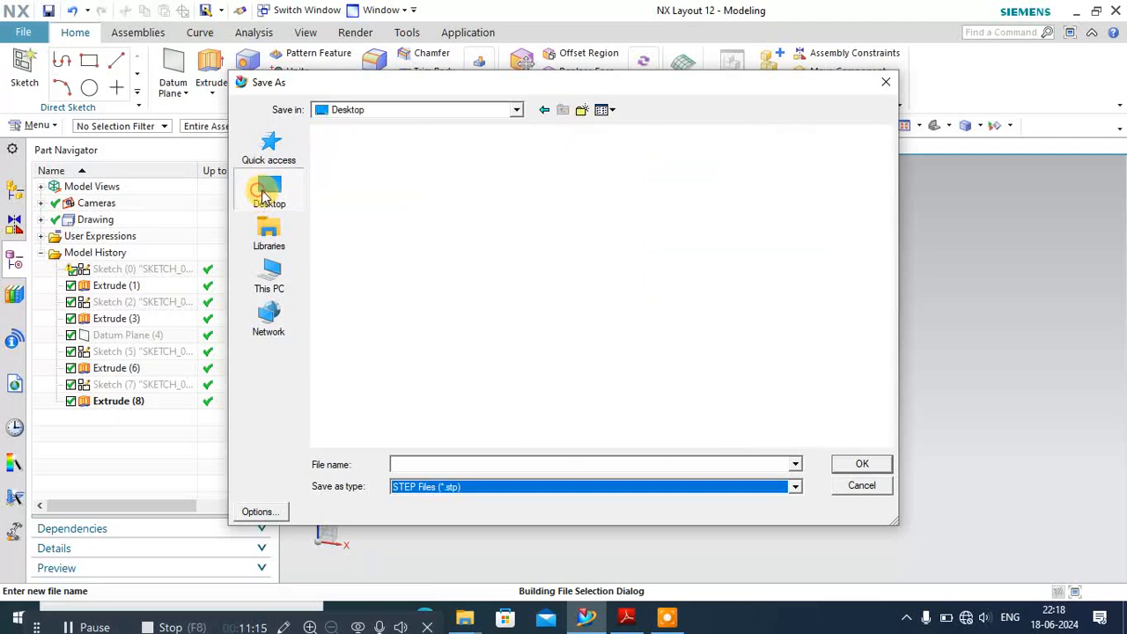
pyautogui.click(421, 464)
pyautogui.write('model1')
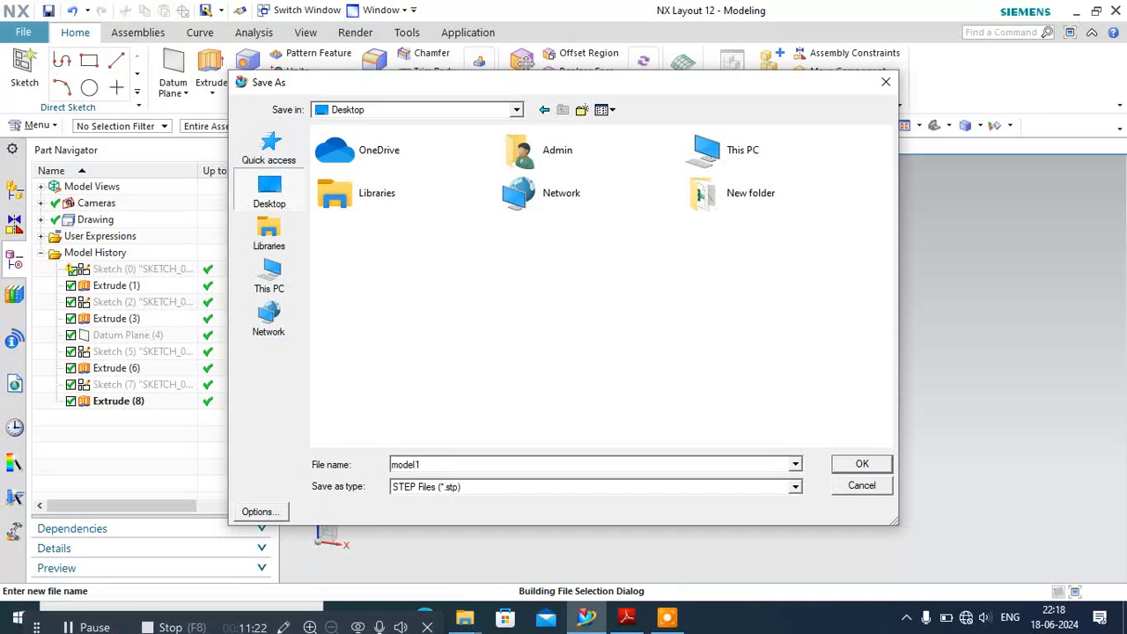
pyautogui.click(858, 464)
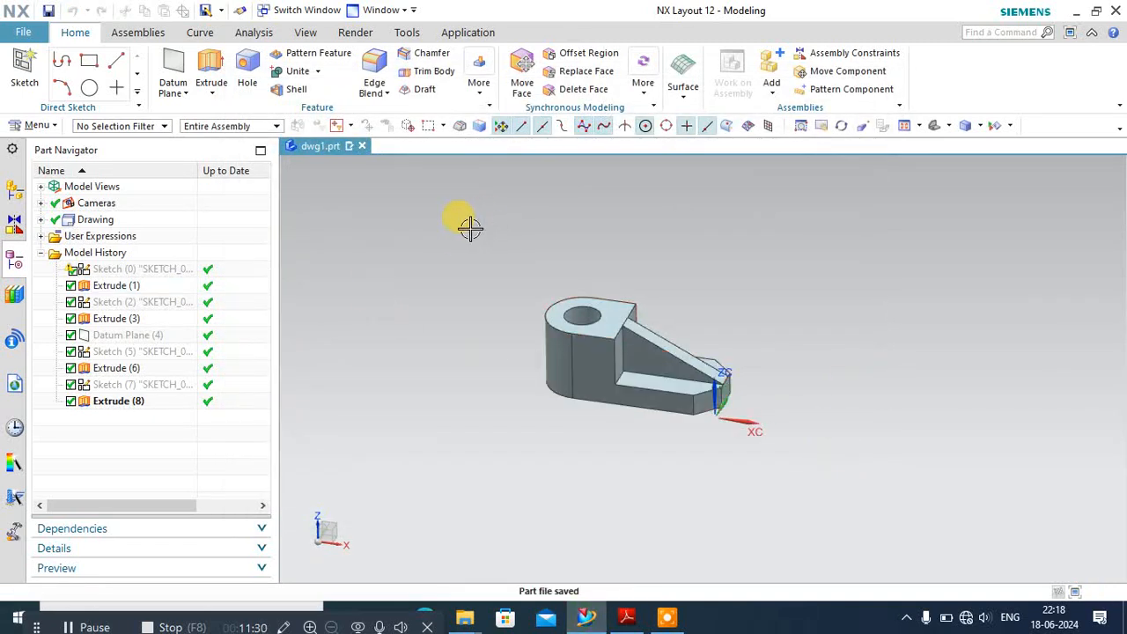
# - Create a new stand-alone A0-size drawing file named dwg2.prt in millimetres on the Desktop and switch it to the Modeling application
pyautogui.click(25, 33)
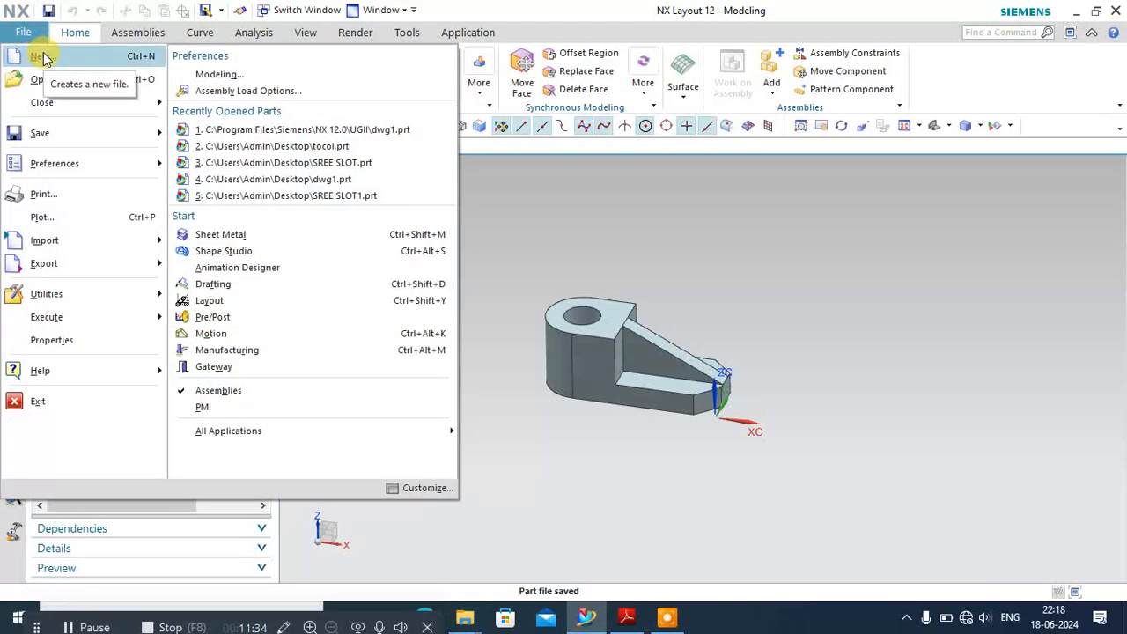
pyautogui.click(581, 191)
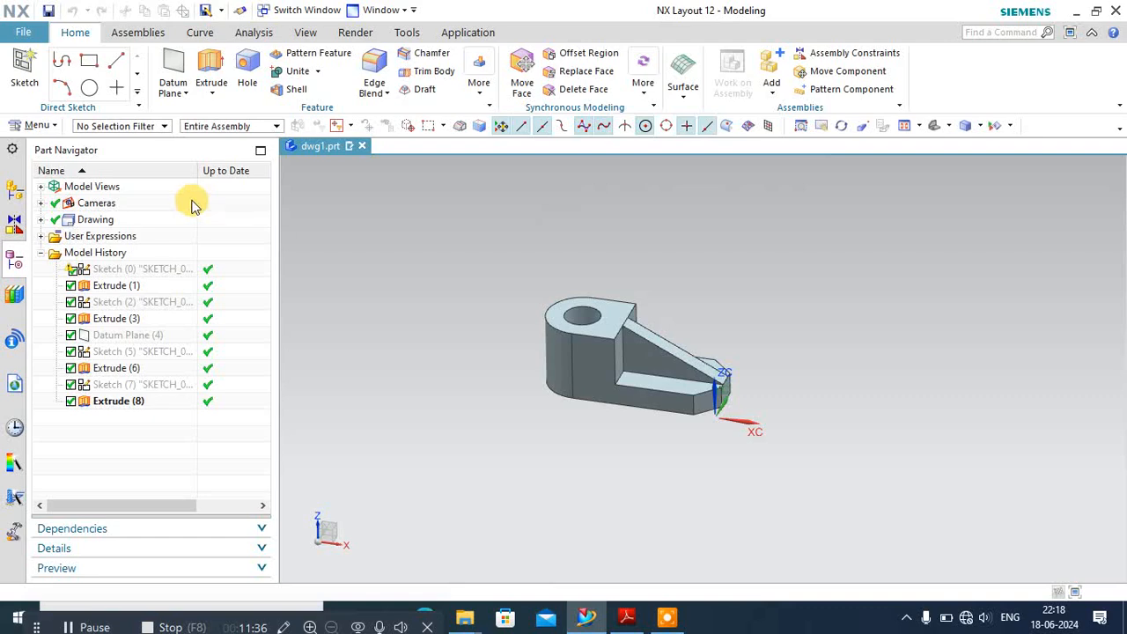
pyautogui.click(17, 36)
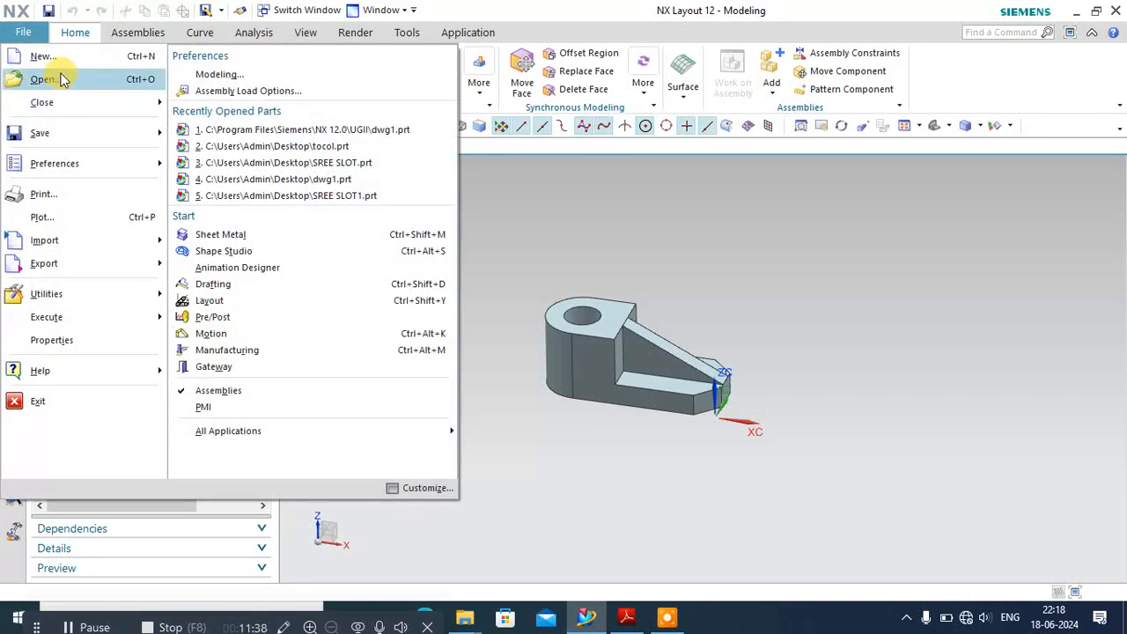
pyautogui.click(40, 53)
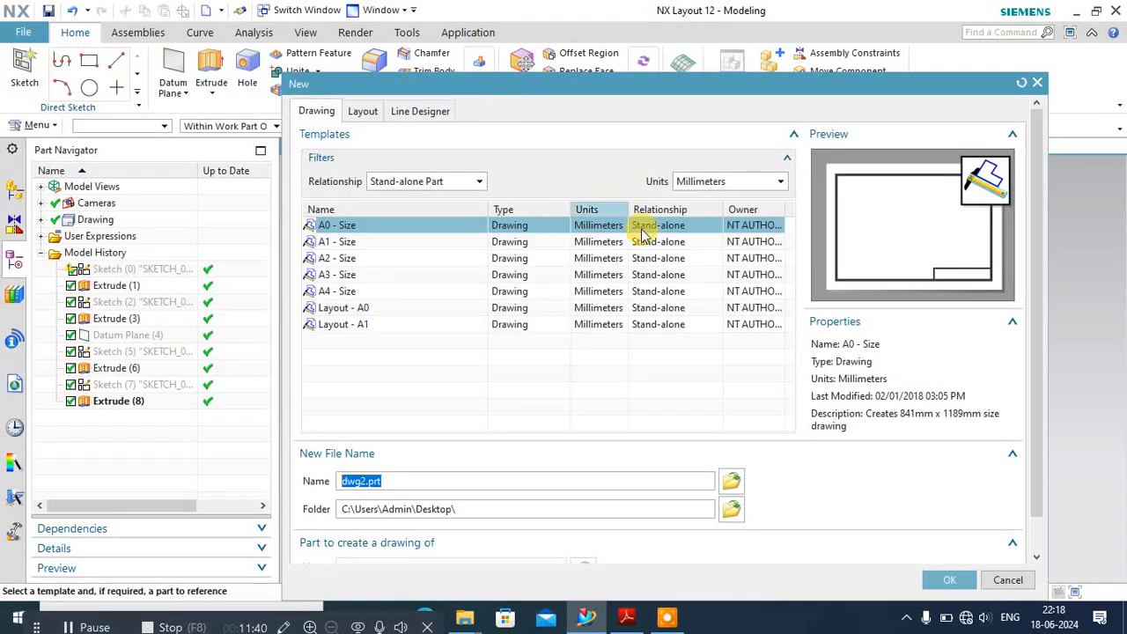
pyautogui.click(943, 581)
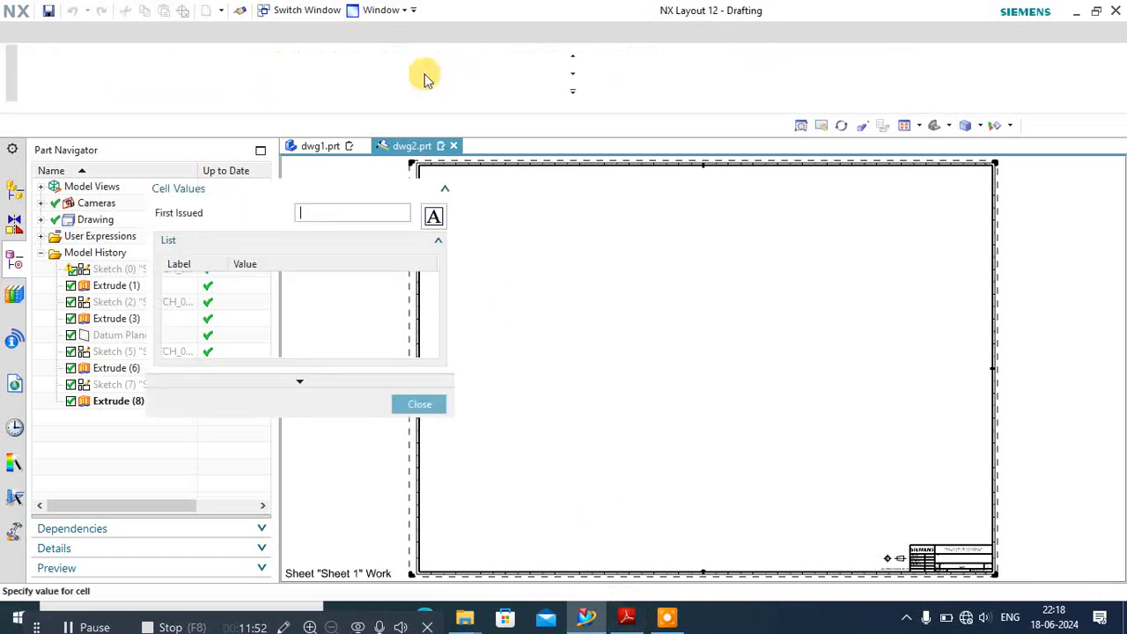
pyautogui.click(376, 32)
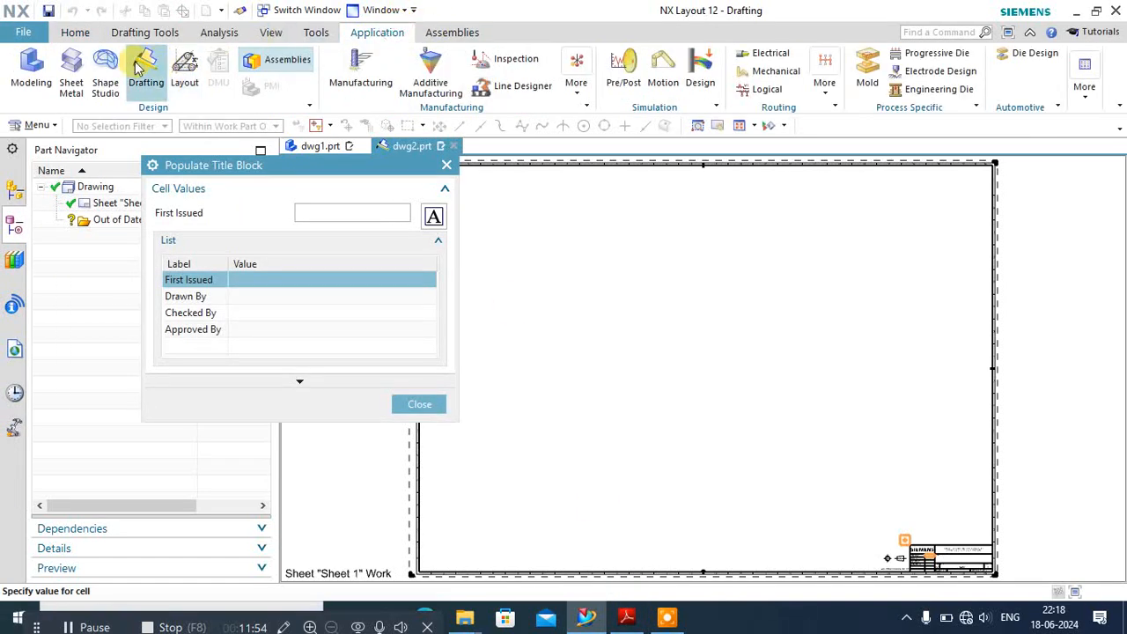
pyautogui.click(419, 404)
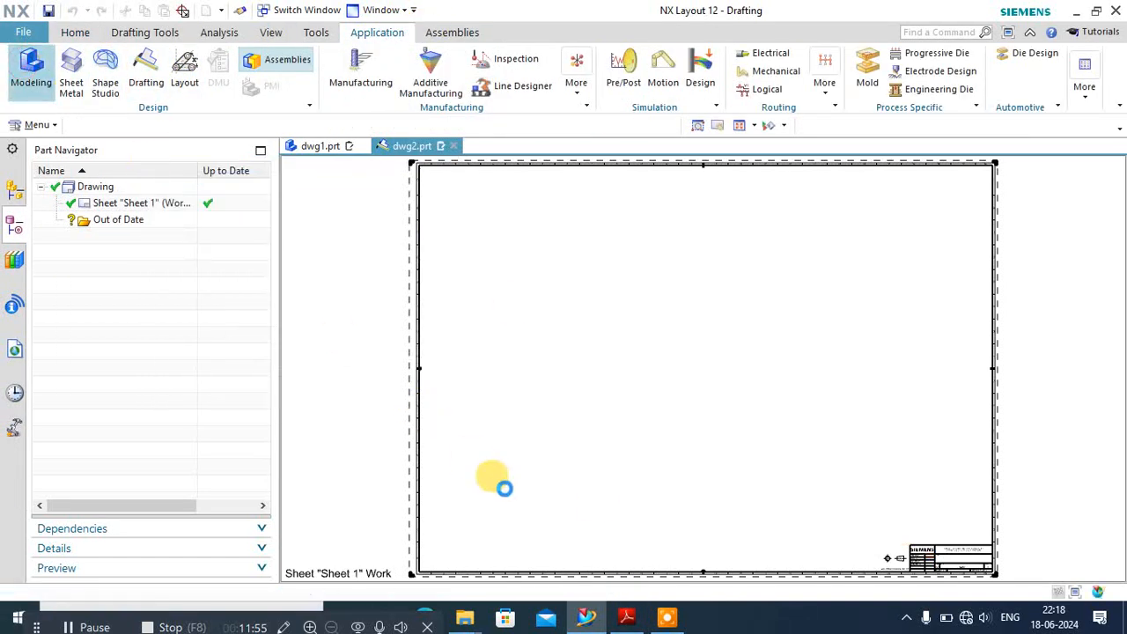
# - Switch to the exercise PDF in Adobe Reader and examine the slotted block's dimensions on page 61
pyautogui.click(626, 617)
pyautogui.scroll(-10, 510, 412)
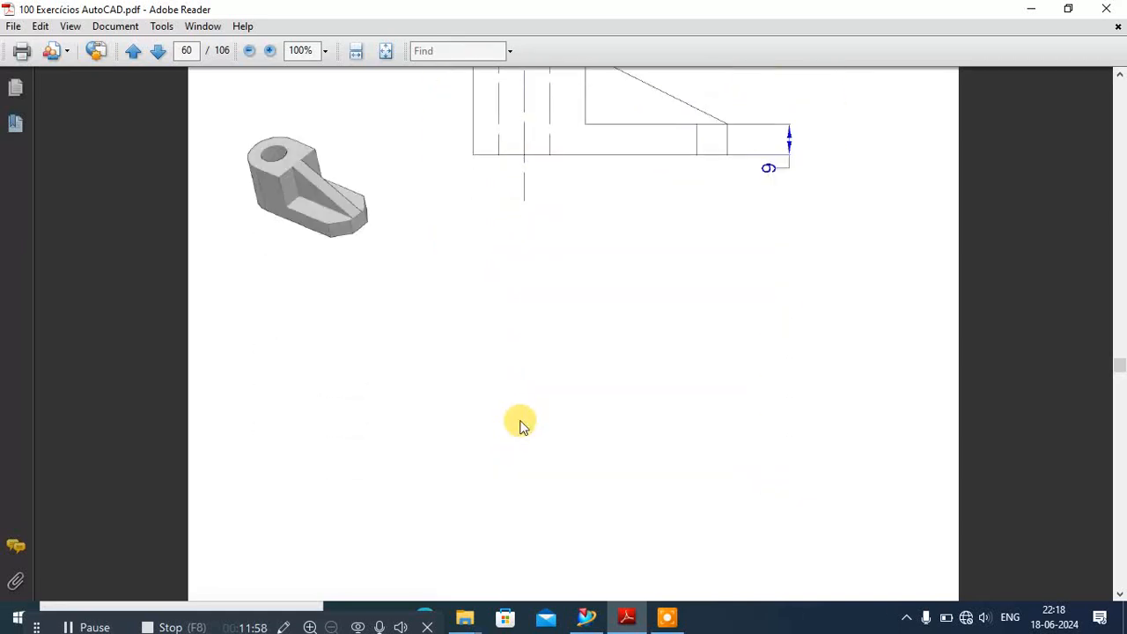
pyautogui.scroll(-7, 515, 418)
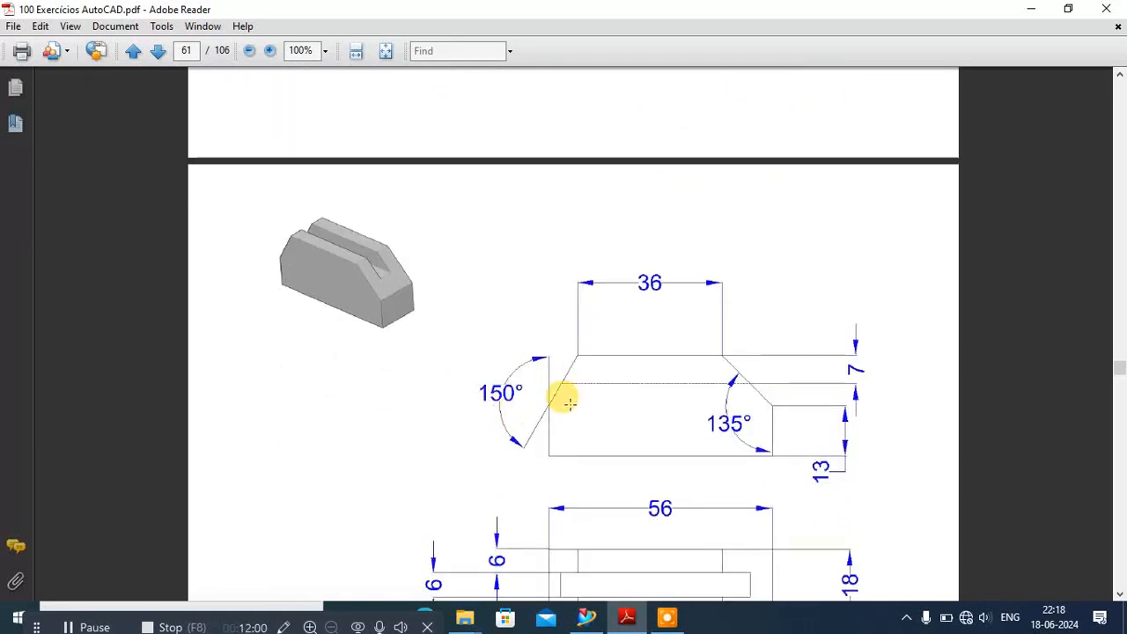
pyautogui.scroll(-3, 563, 396)
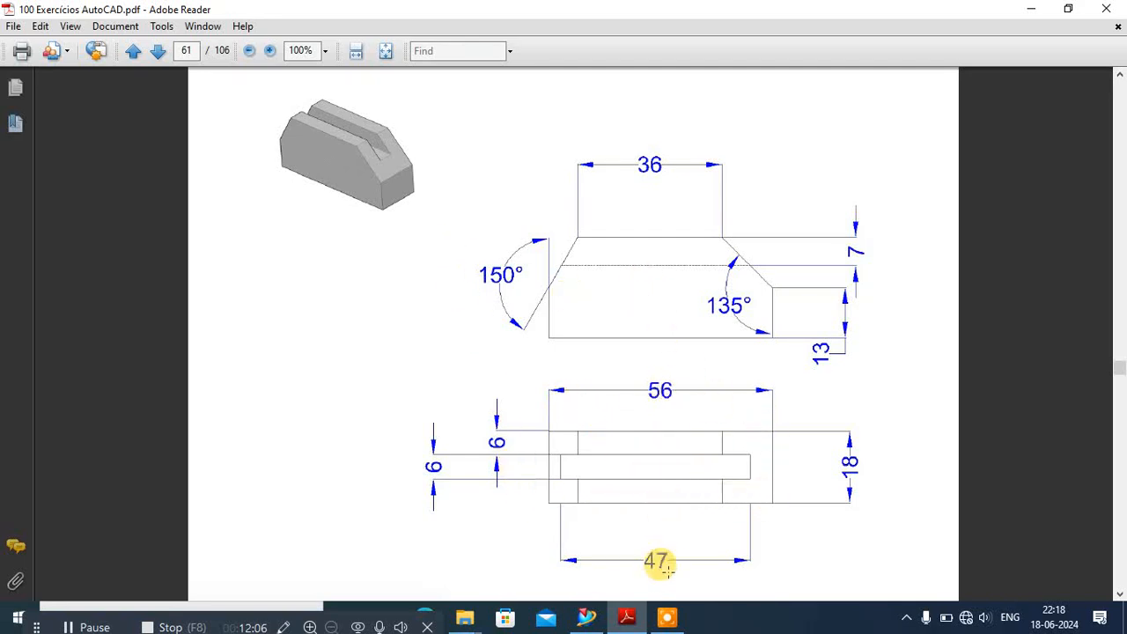
# - Switch back to NX and create a sketch on the XY plane, rechecking the page 61 drawing in the PDF
pyautogui.click(586, 617)
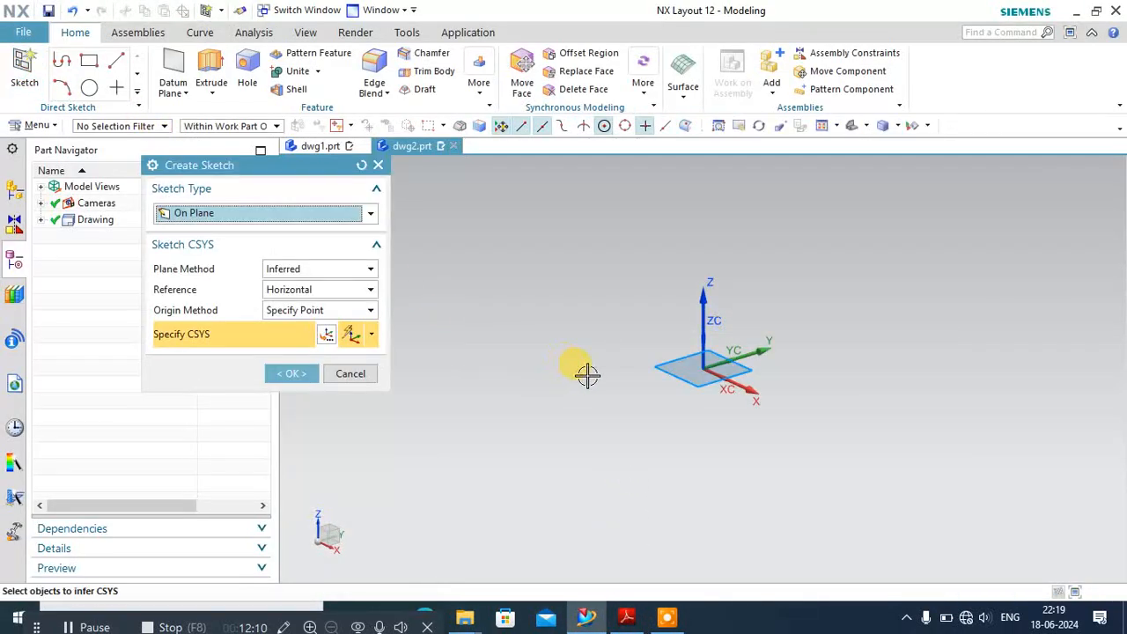
pyautogui.click(280, 373)
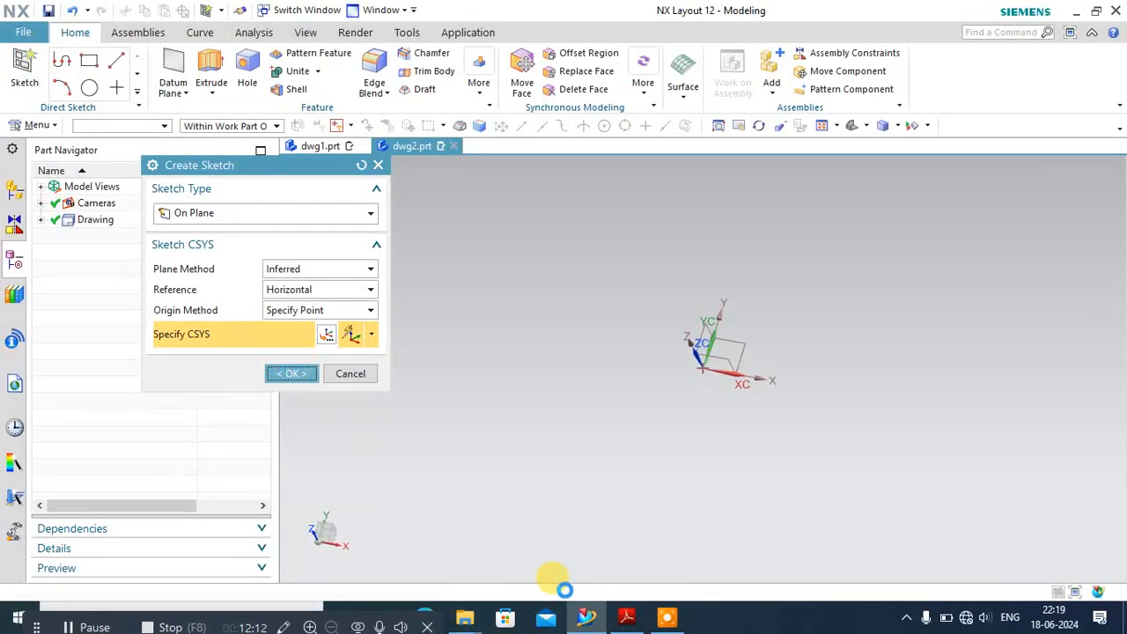
pyautogui.click(627, 616)
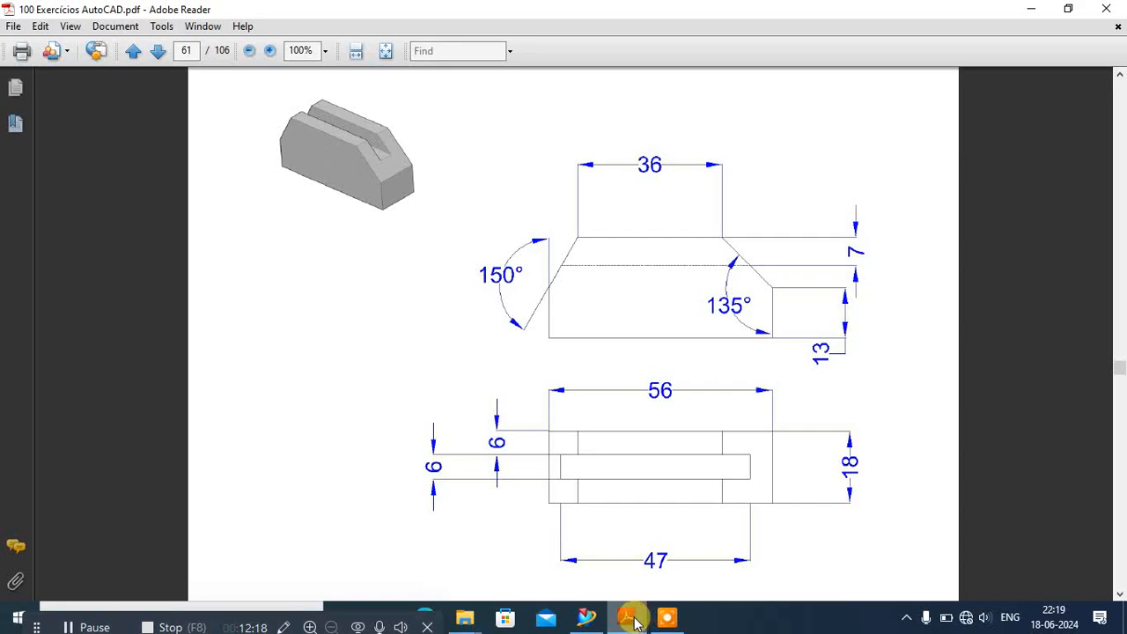
pyautogui.click(586, 618)
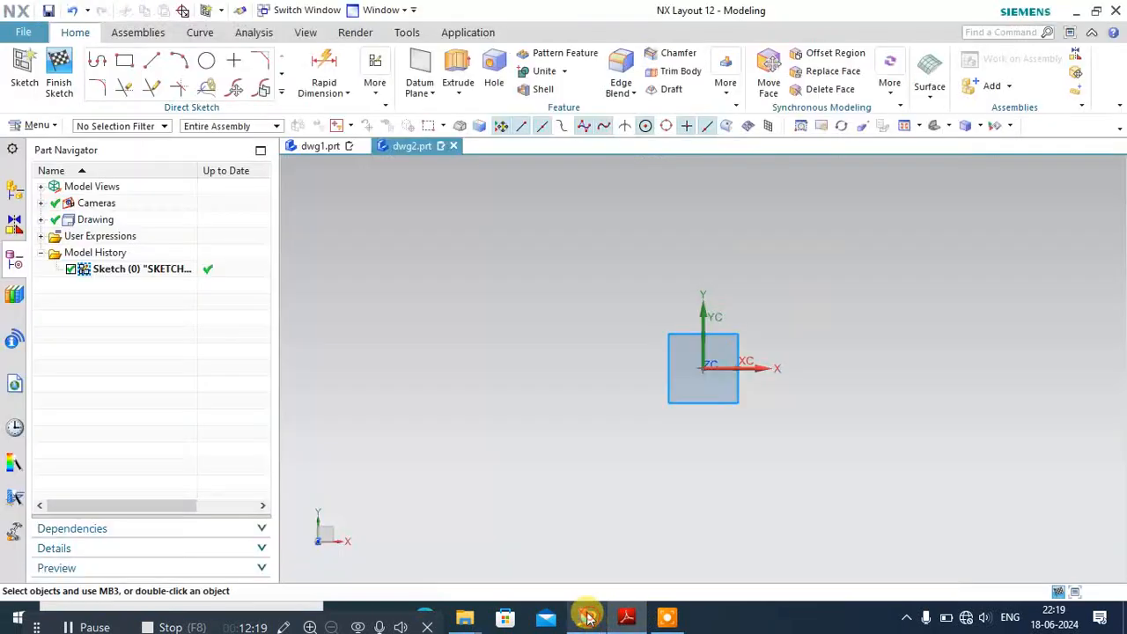
pyautogui.click(124, 60)
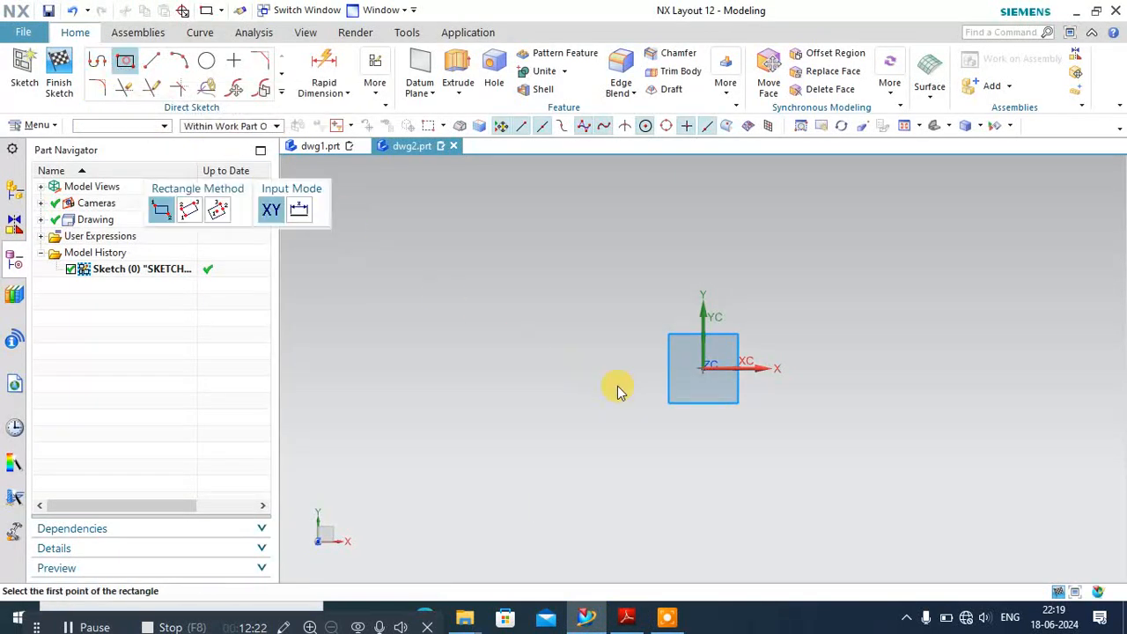
pyautogui.click(704, 368)
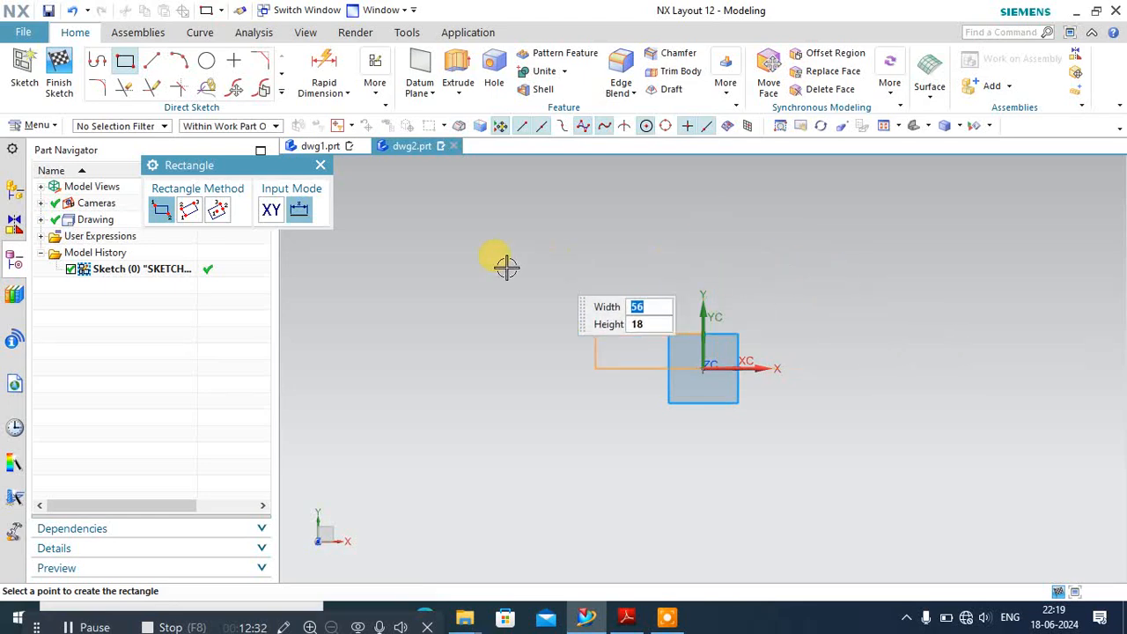
pyautogui.click(319, 167)
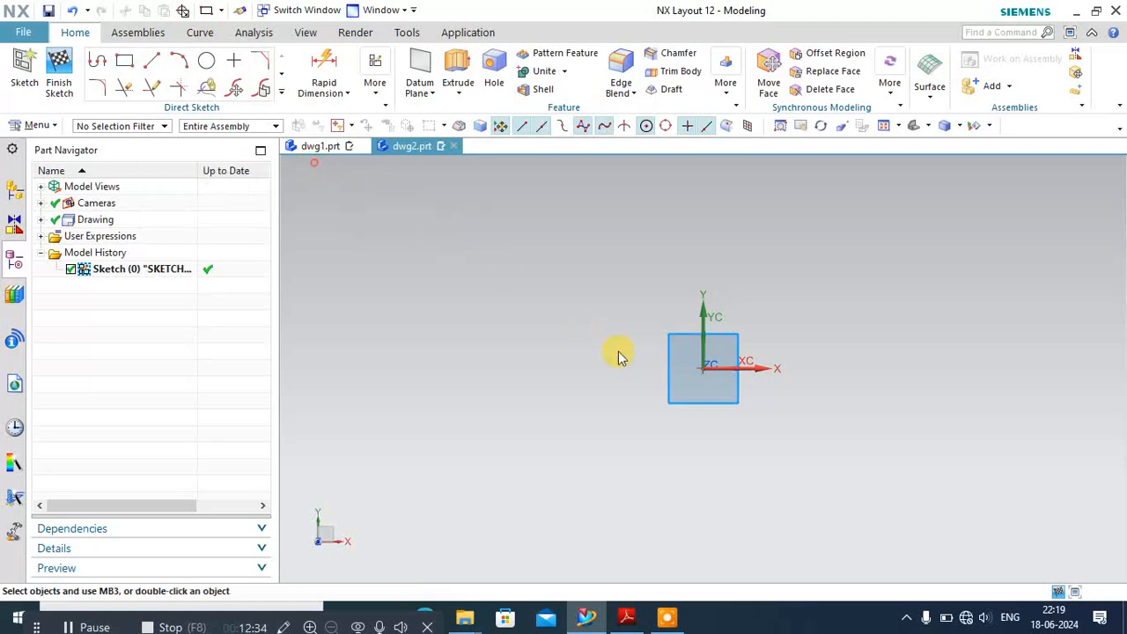
# - Draw a rectangle 56 mm wide and 18 mm high from the origin along positive X and Y, and finish the sketch
pyautogui.click(125, 60)
pyautogui.click(703, 365)
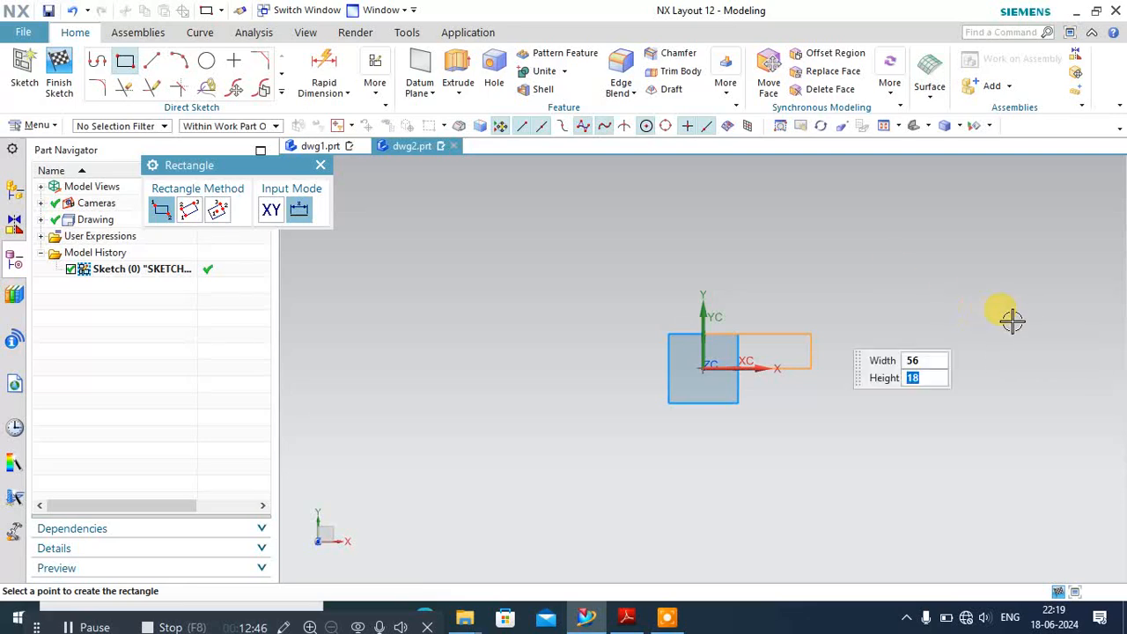
pyautogui.click(841, 343)
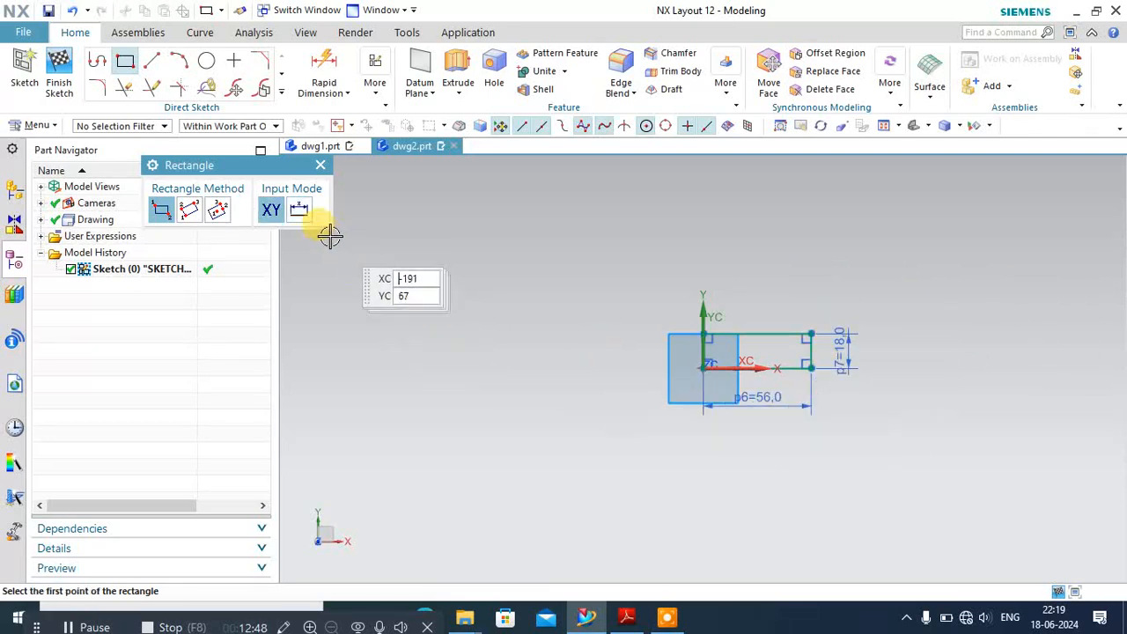
pyautogui.click(321, 165)
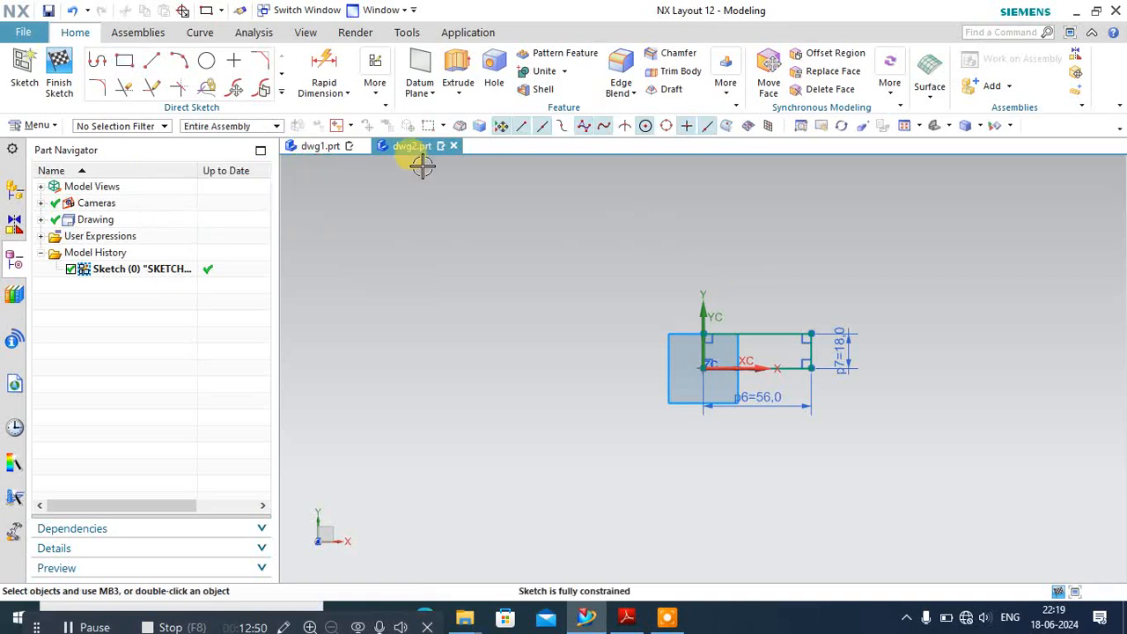
pyautogui.click(59, 71)
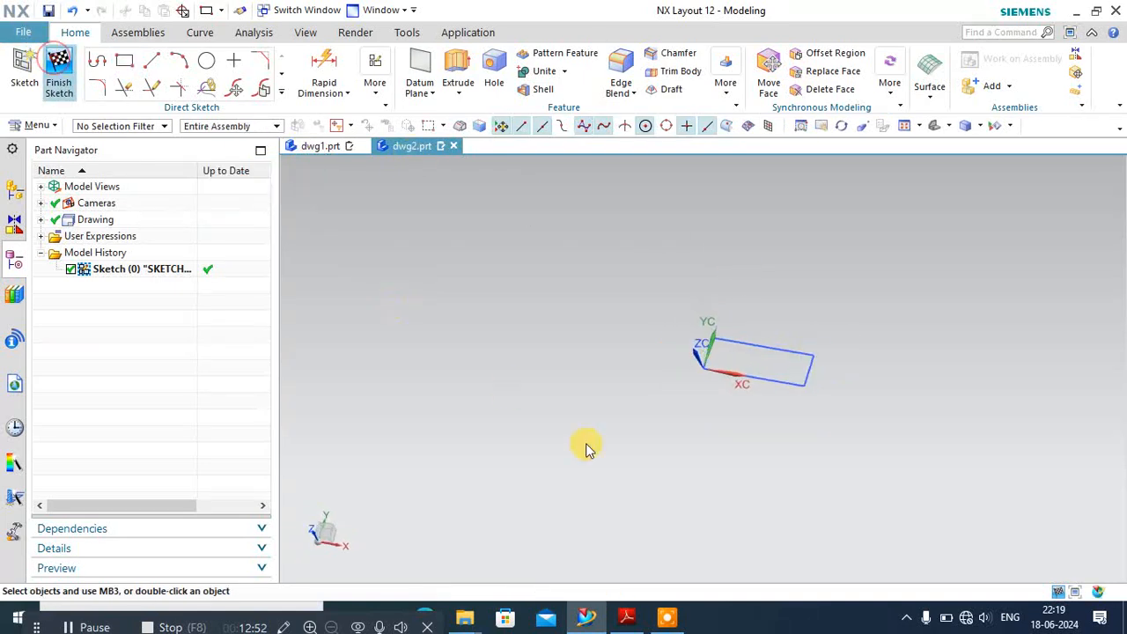
# - Review the slotted block on page 61 of the exercise PDF and browse ahead to the drawing on page 63
pyautogui.click(627, 616)
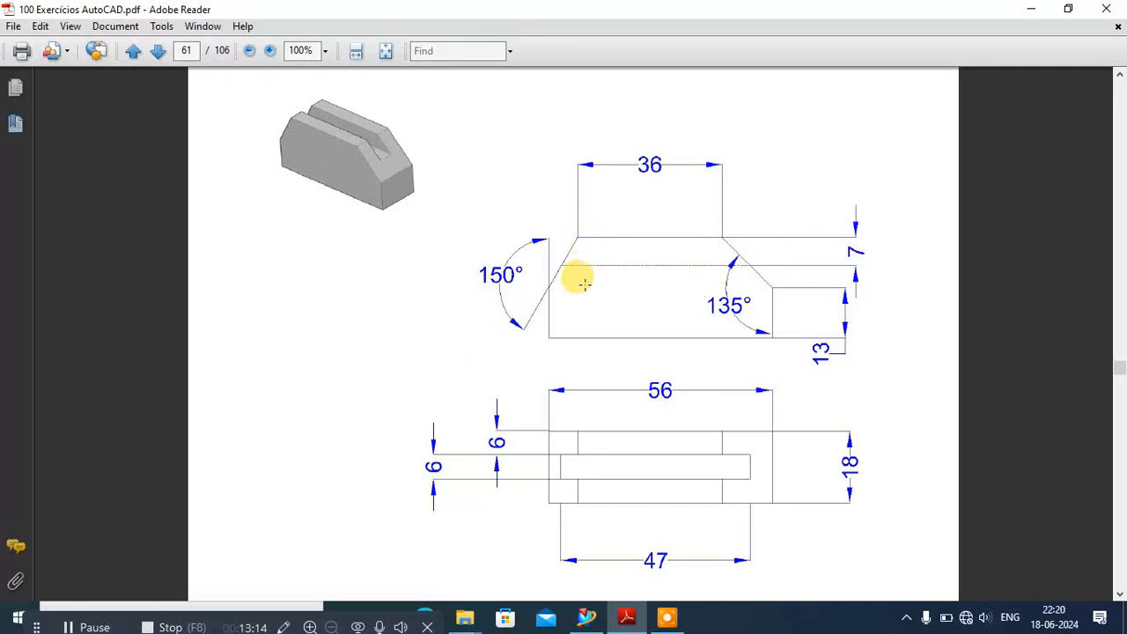
pyautogui.scroll(-1, 584, 282)
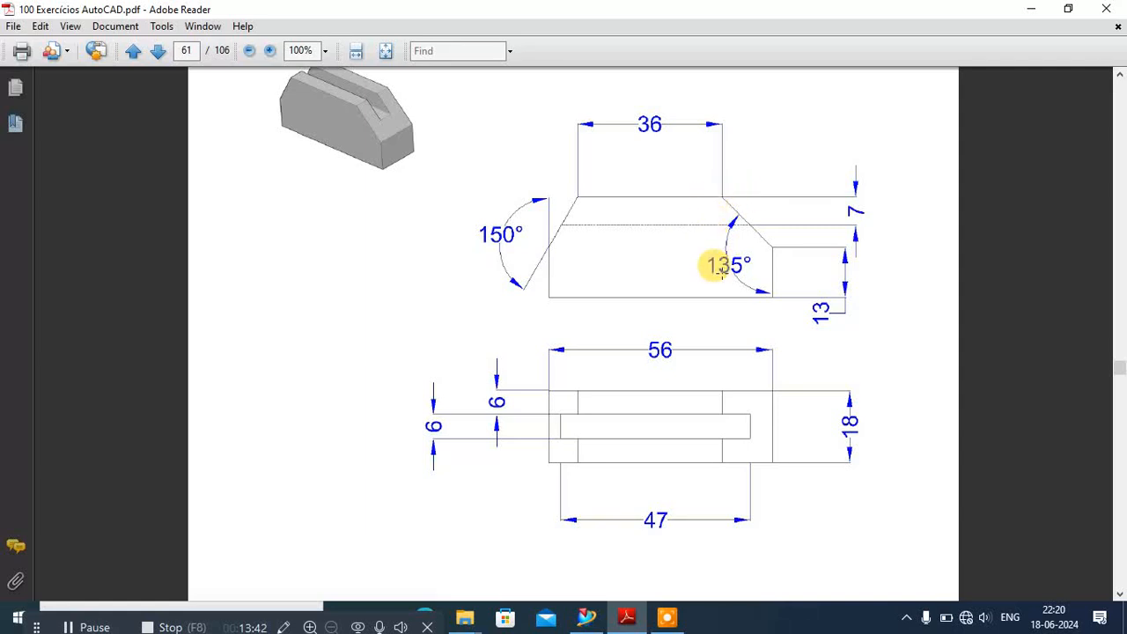
pyautogui.scroll(-10, 592, 407)
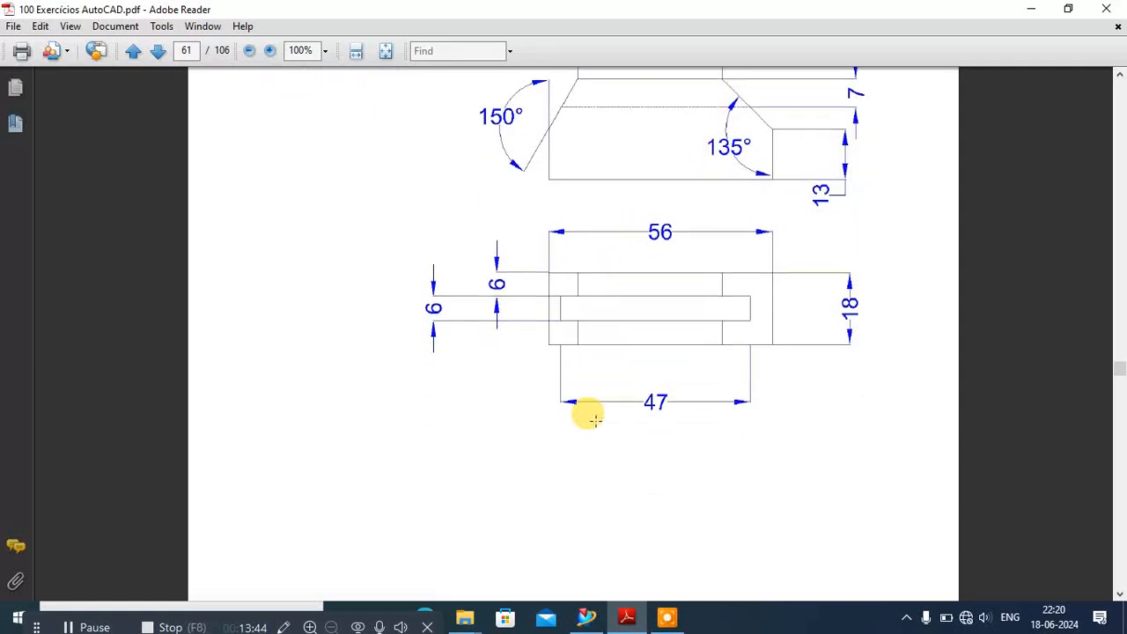
pyautogui.scroll(-5, 592, 420)
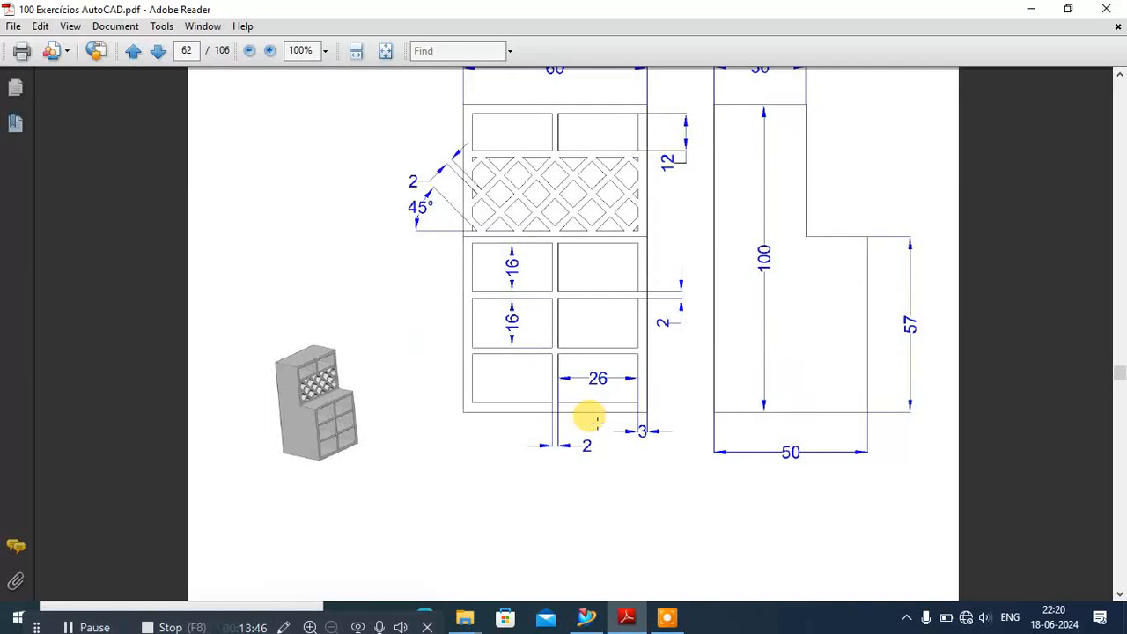
pyautogui.scroll(-18, 596, 424)
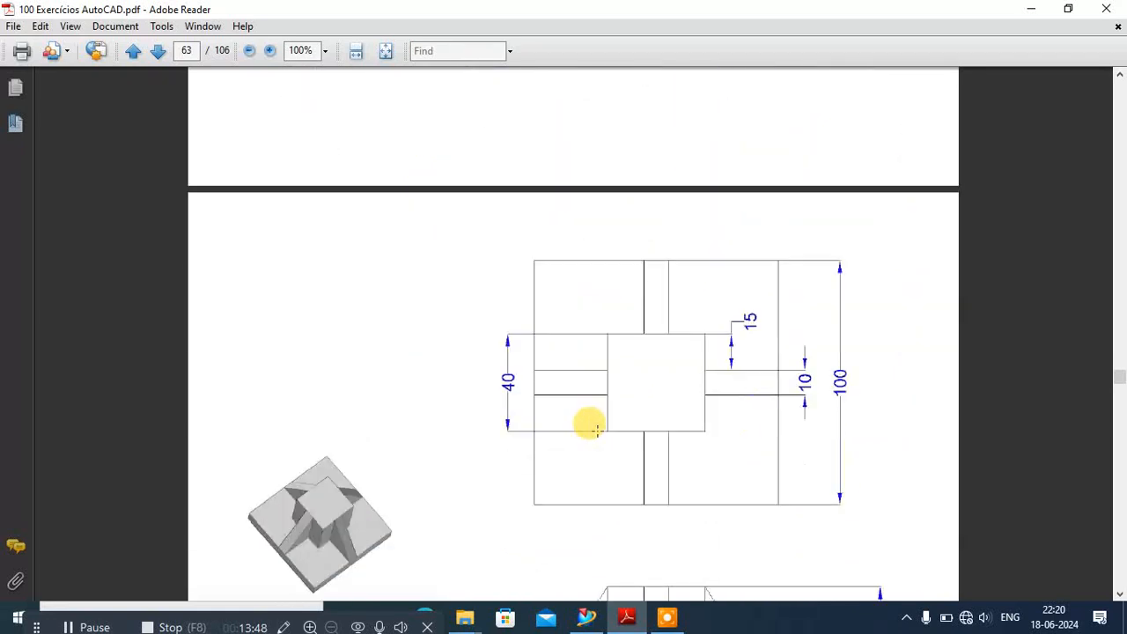
# - Examine the dimensions of the square base with central block and ribs in both views on page 63
pyautogui.scroll(1, 597, 430)
pyautogui.scroll(-2, 597, 410)
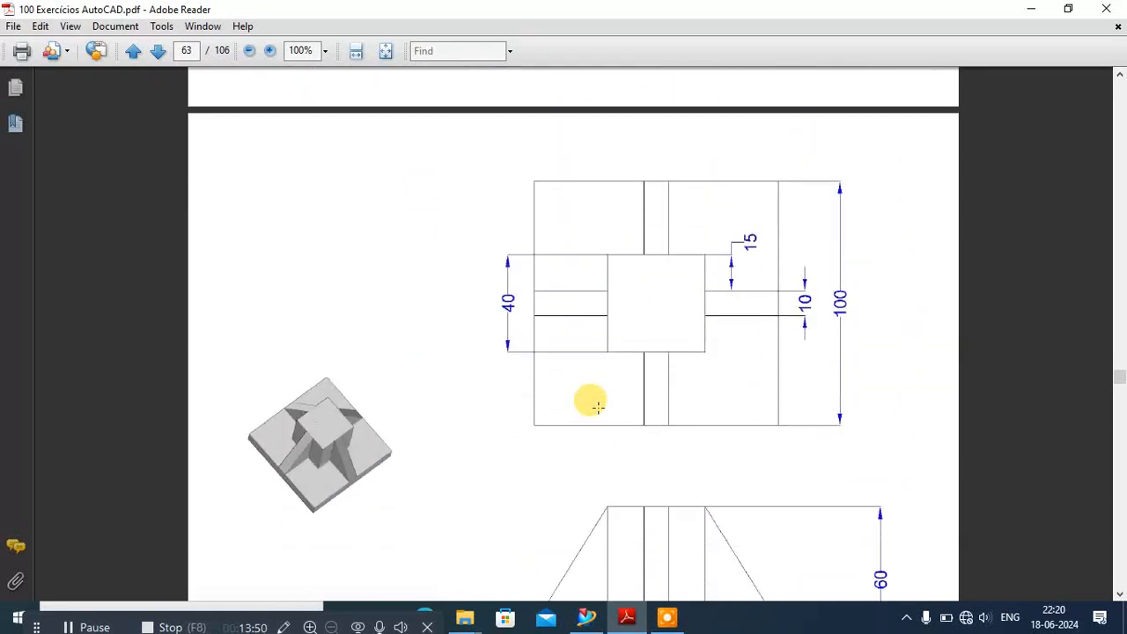
pyautogui.scroll(-4, 598, 401)
pyautogui.scroll(4, 597, 387)
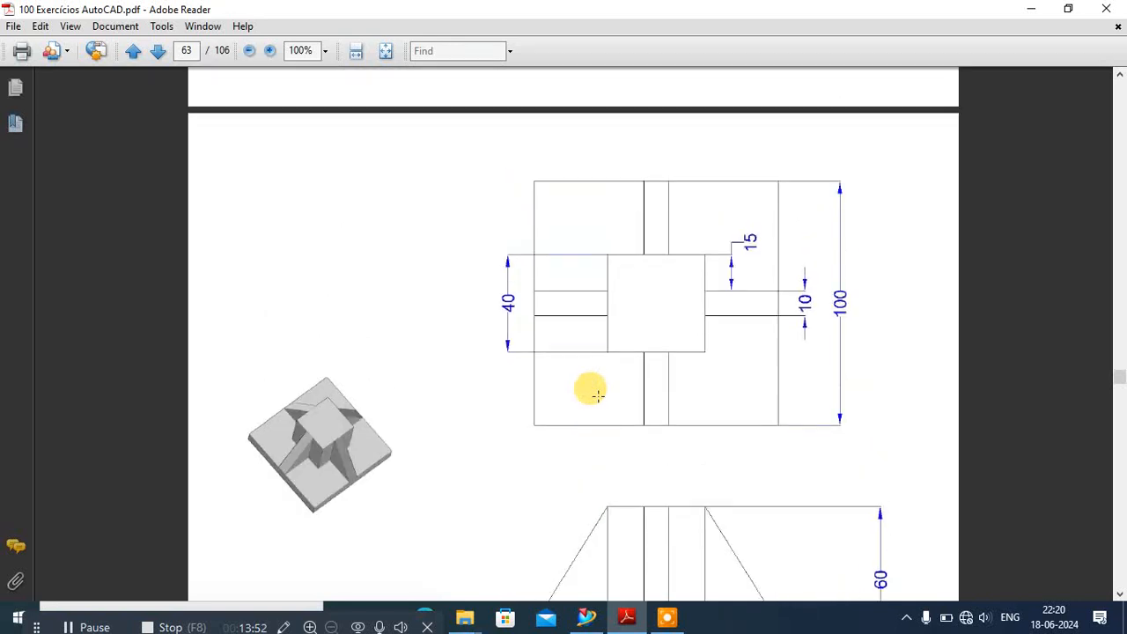
pyautogui.scroll(-2, 588, 424)
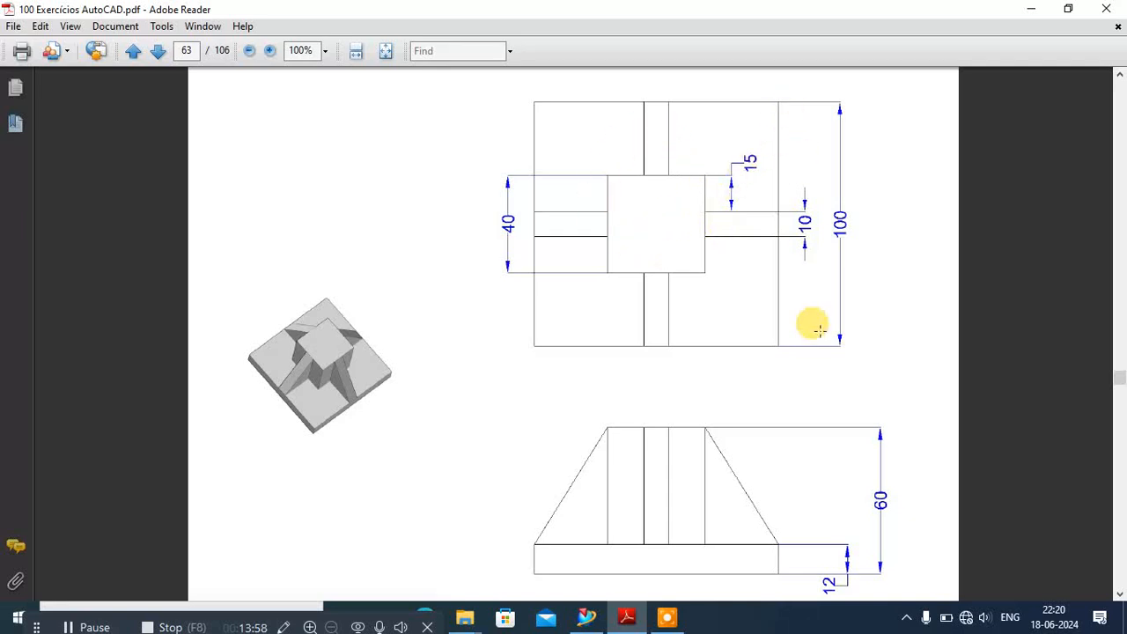
pyautogui.scroll(-2, 759, 389)
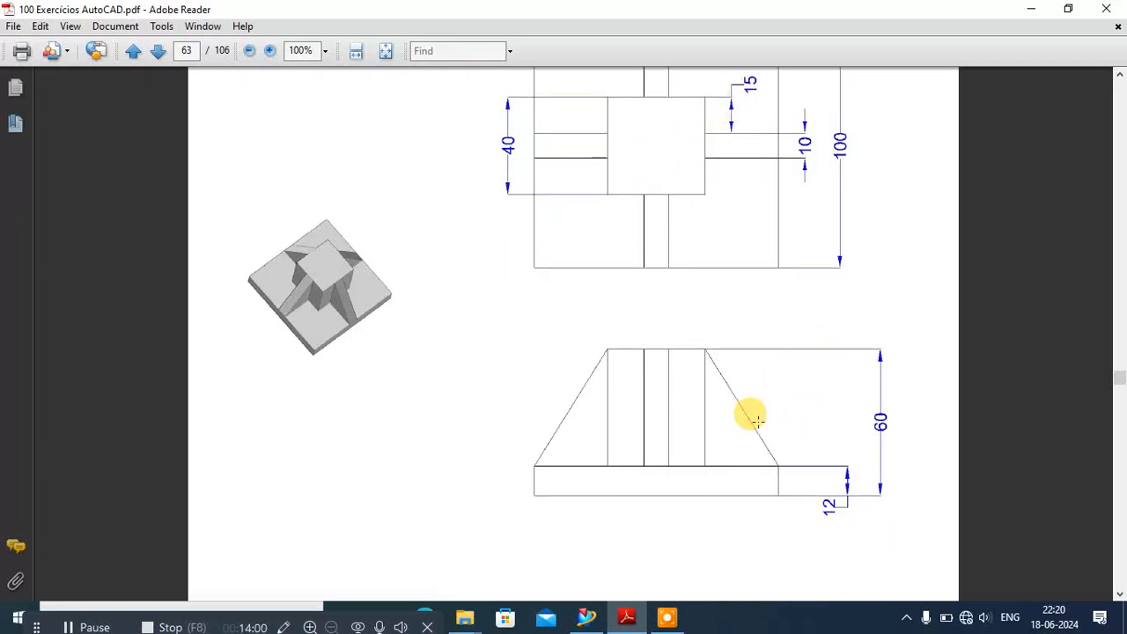
pyautogui.scroll(3, 753, 404)
pyautogui.scroll(-2, 695, 374)
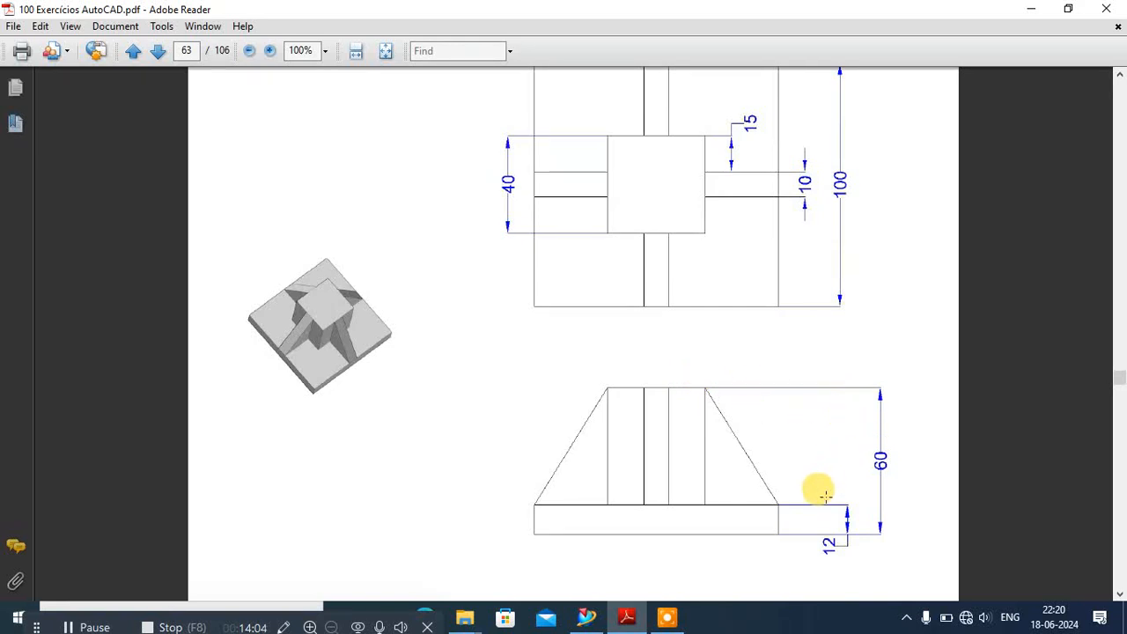
pyautogui.scroll(3, 814, 504)
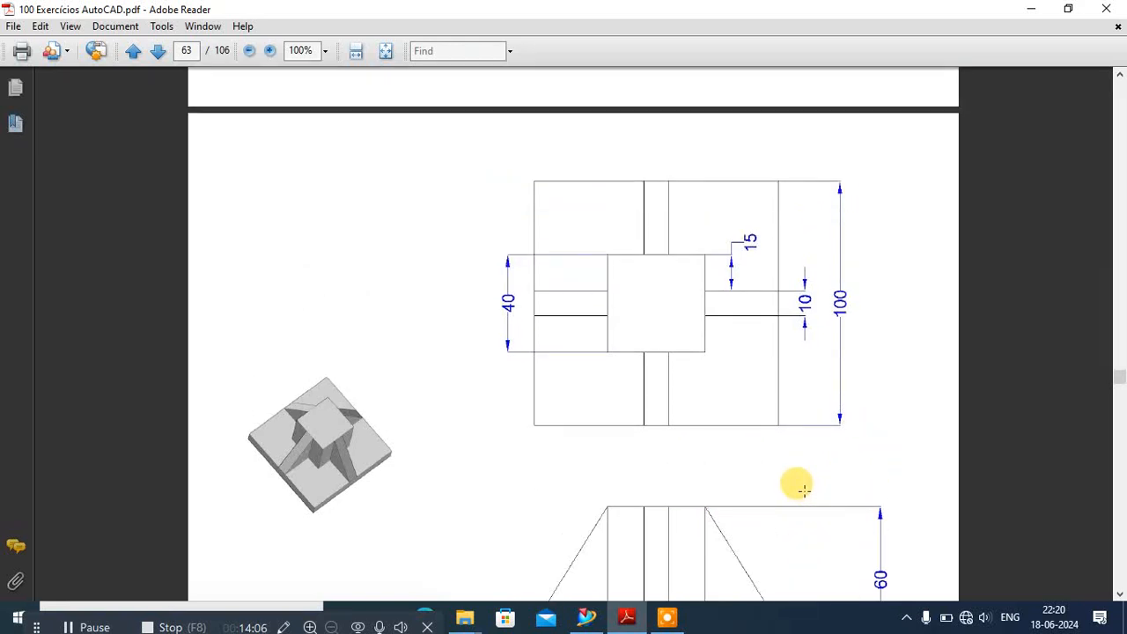
pyautogui.scroll(-1, 803, 487)
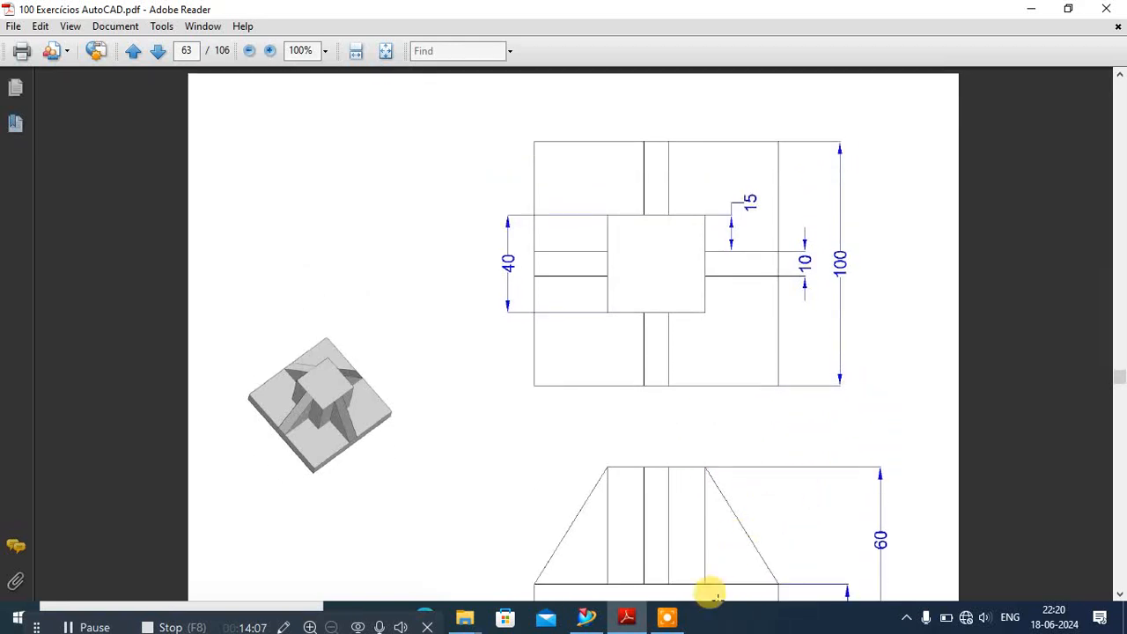
# - Switch back to NX and delete the existing rectangle sketch from dwg2.prt
pyautogui.click(588, 616)
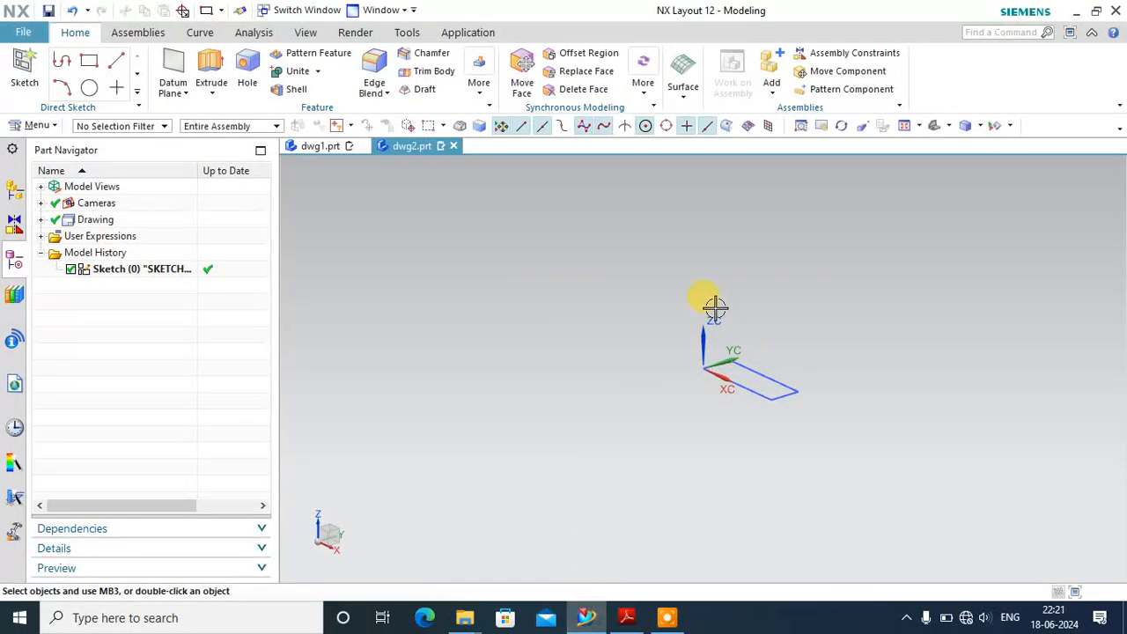
pyautogui.moveTo(764, 458); pyautogui.dragTo(853, 504)
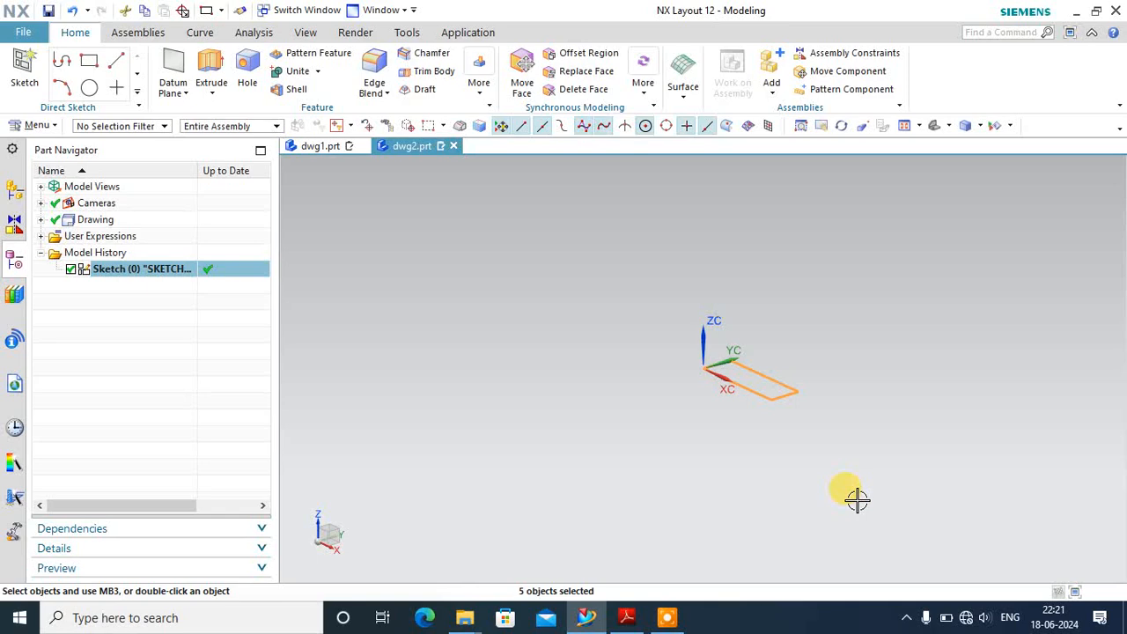
pyautogui.press('Delete')
pyautogui.click(374, 443)
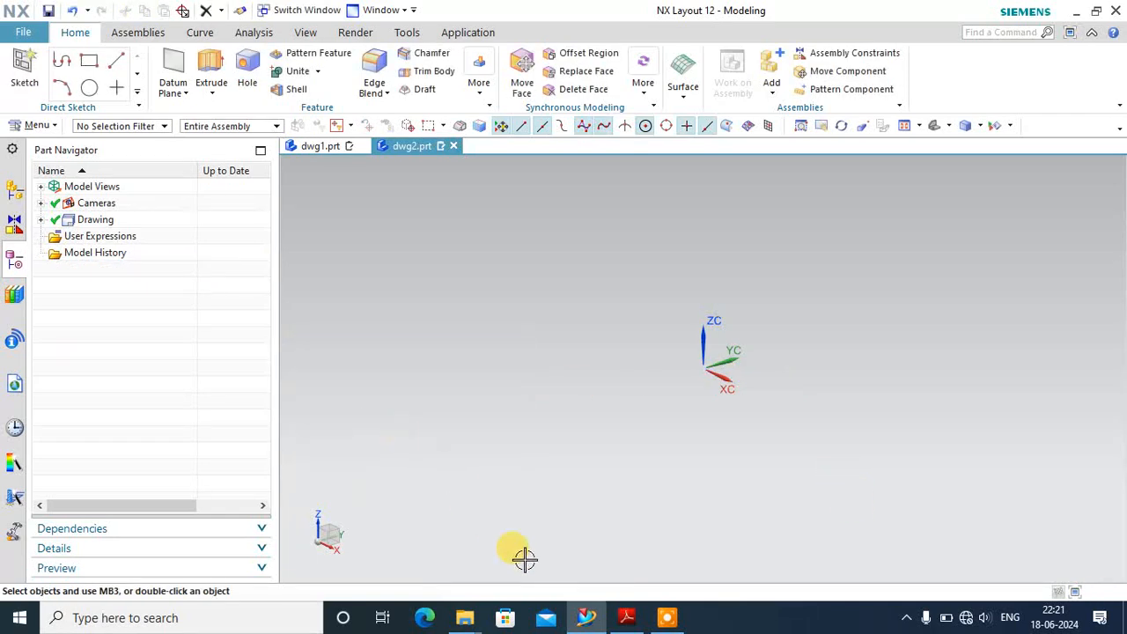
# - Draw a 100 by 100 mm square from the Y axis near the origin toward negative X and Y, as on page 63, and finish the sketch
pyautogui.click(618, 616)
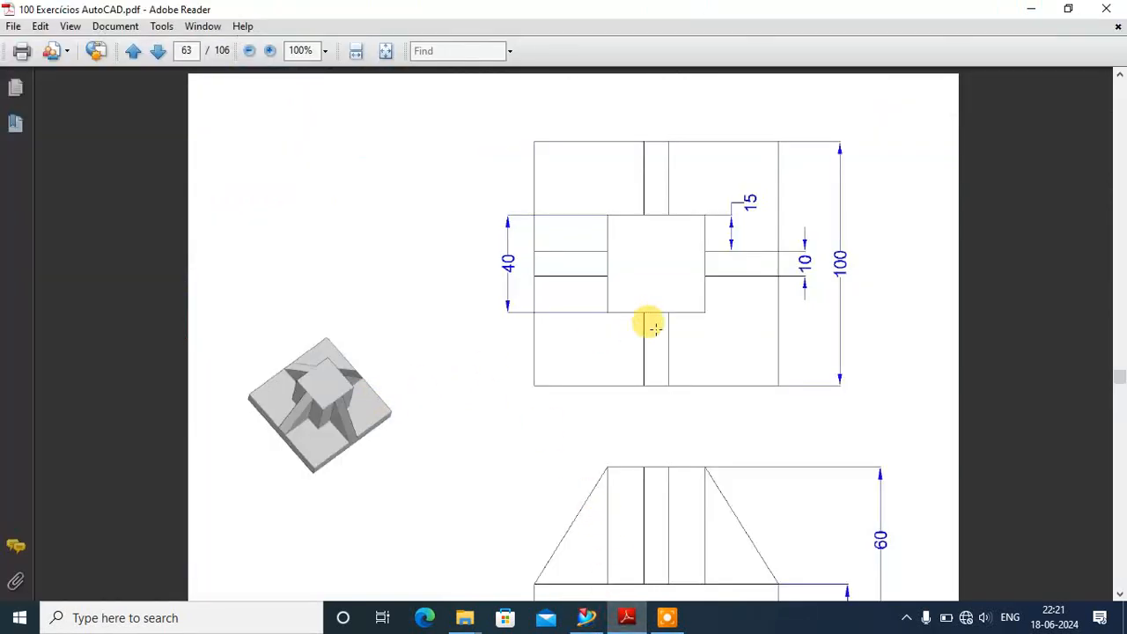
pyautogui.scroll(-1, 783, 317)
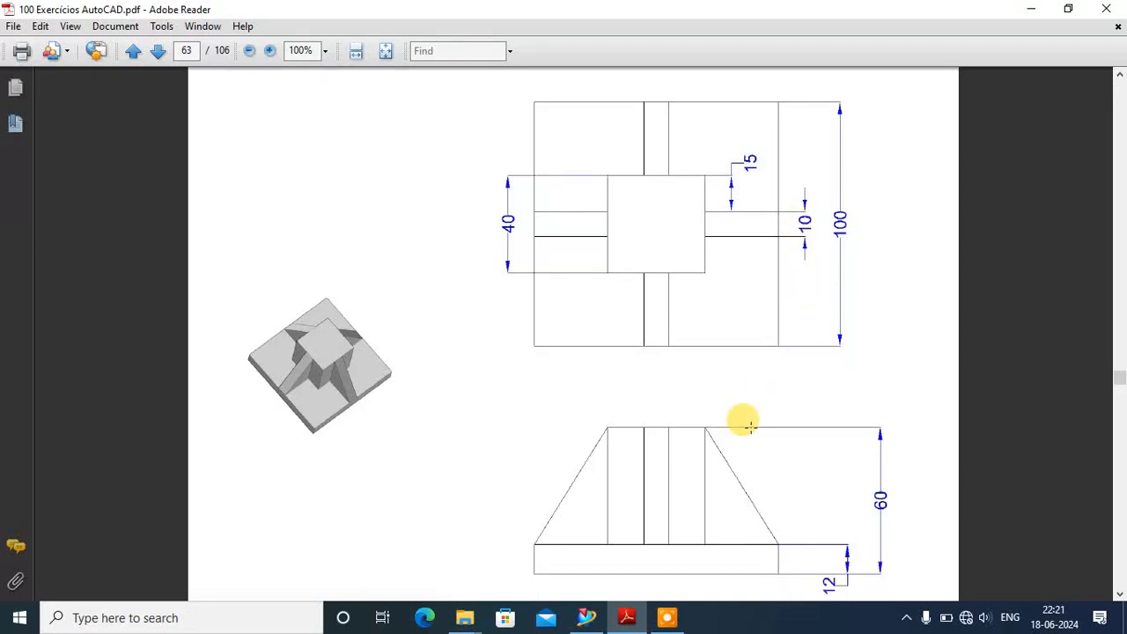
pyautogui.click(587, 617)
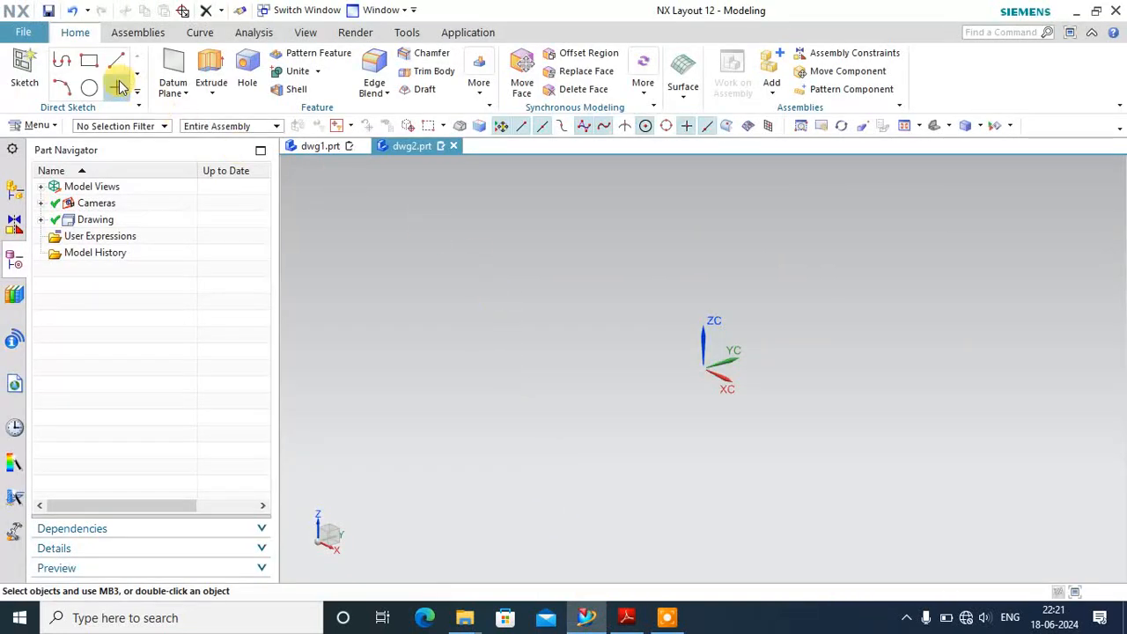
pyautogui.click(89, 60)
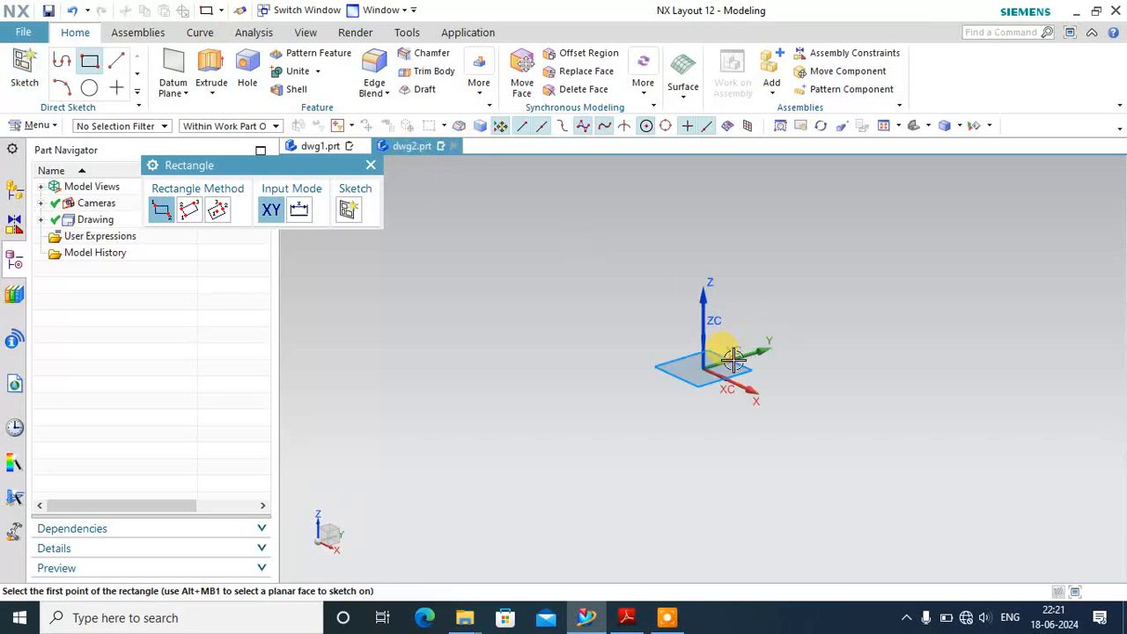
pyautogui.click(732, 359)
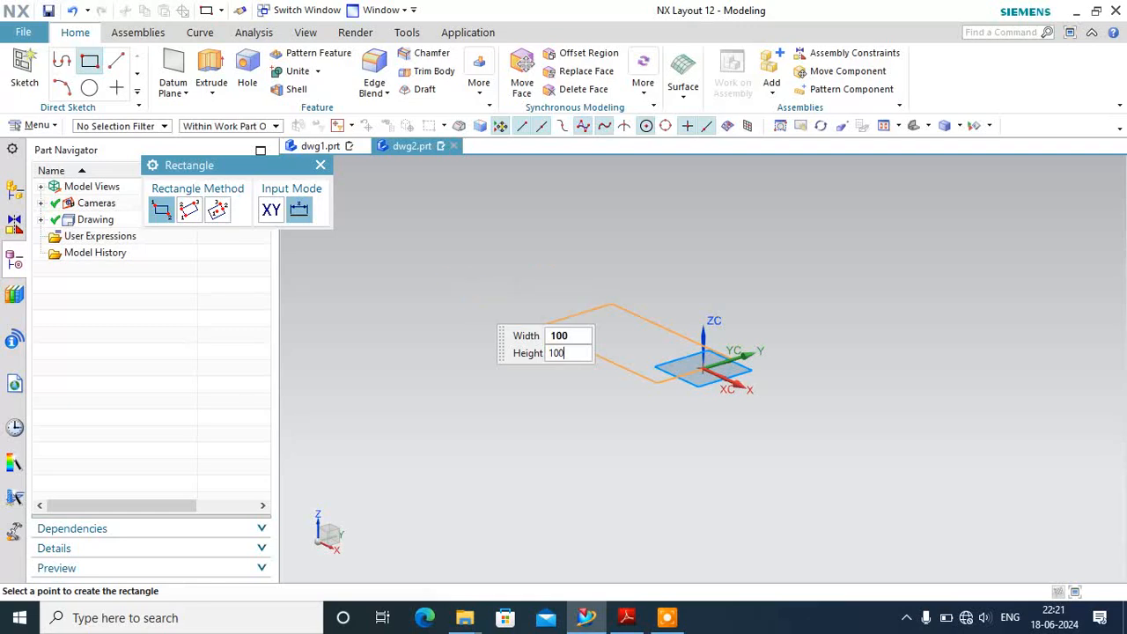
pyautogui.click(579, 400)
pyautogui.click(322, 166)
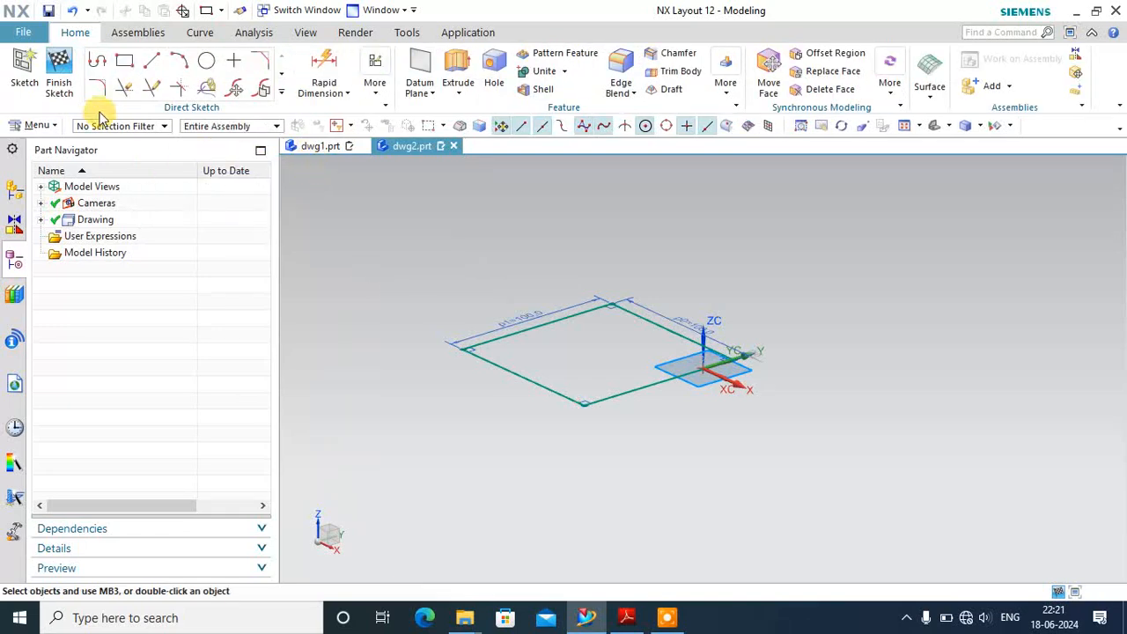
pyautogui.click(61, 81)
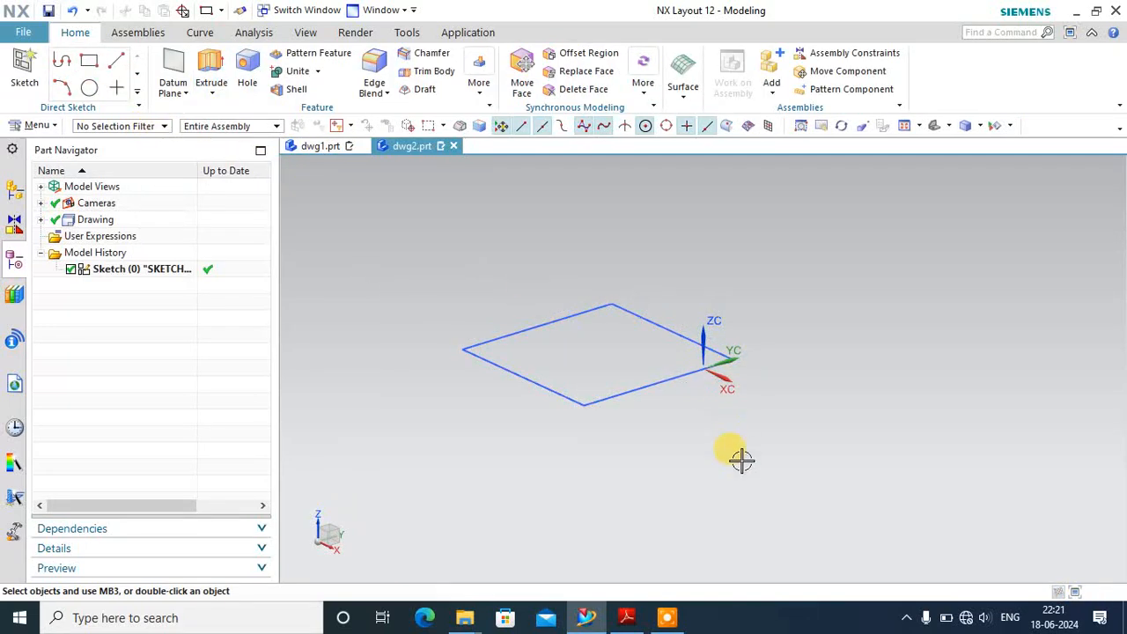
# - Recheck the base thickness in the PDF drawing and extrude the square sketch upward by 12 mm
pyautogui.click(627, 616)
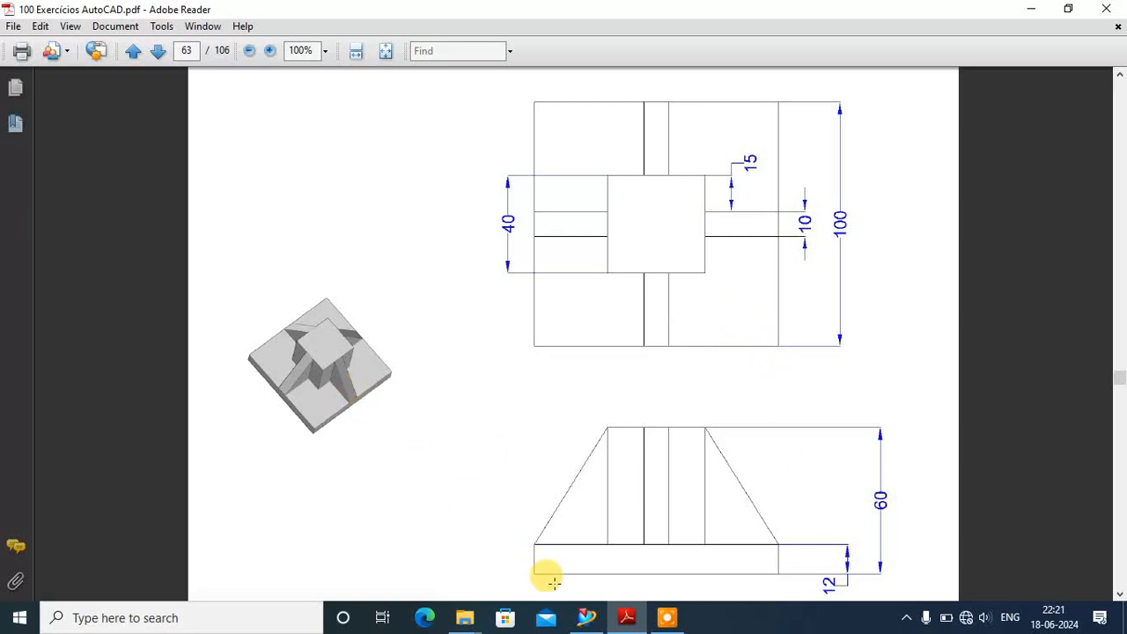
pyautogui.click(587, 617)
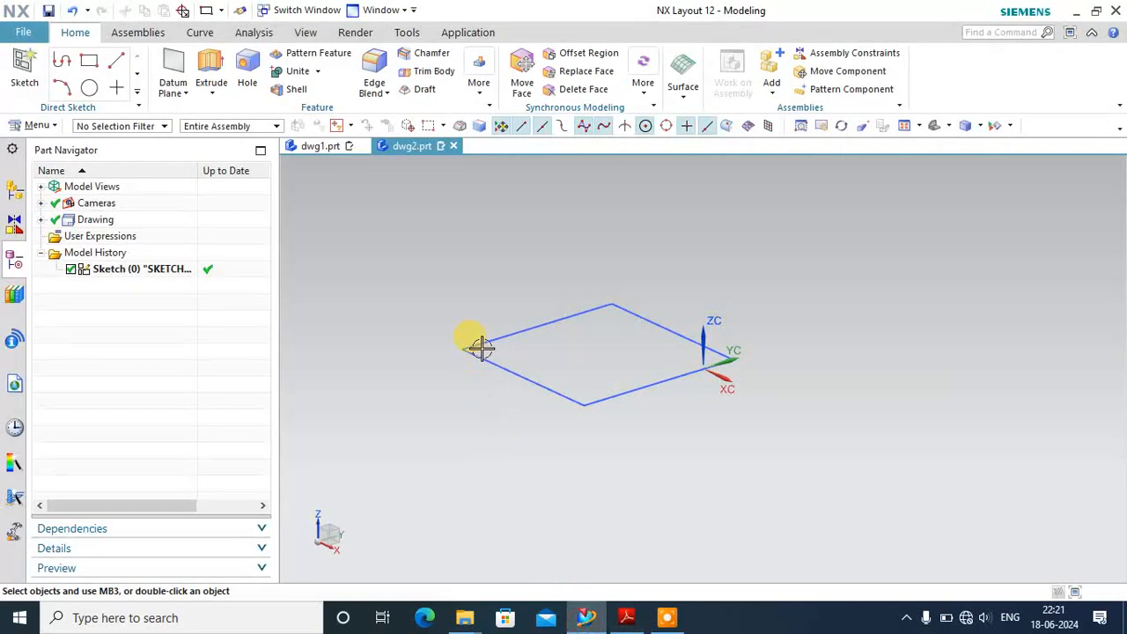
pyautogui.click(208, 64)
pyautogui.click(532, 382)
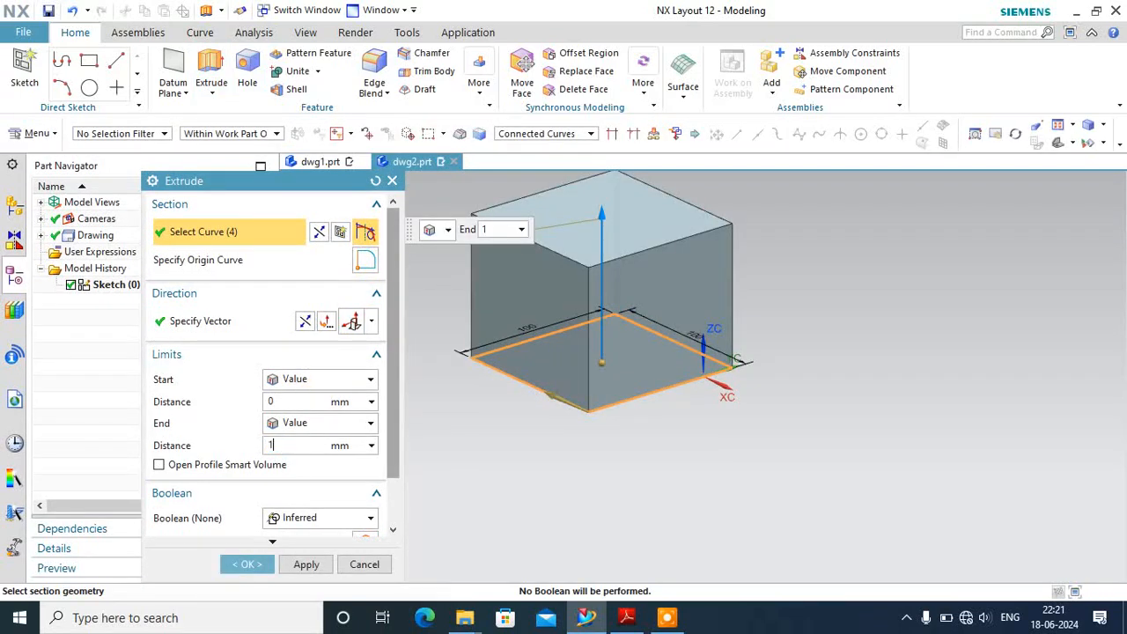
pyautogui.press('Return')
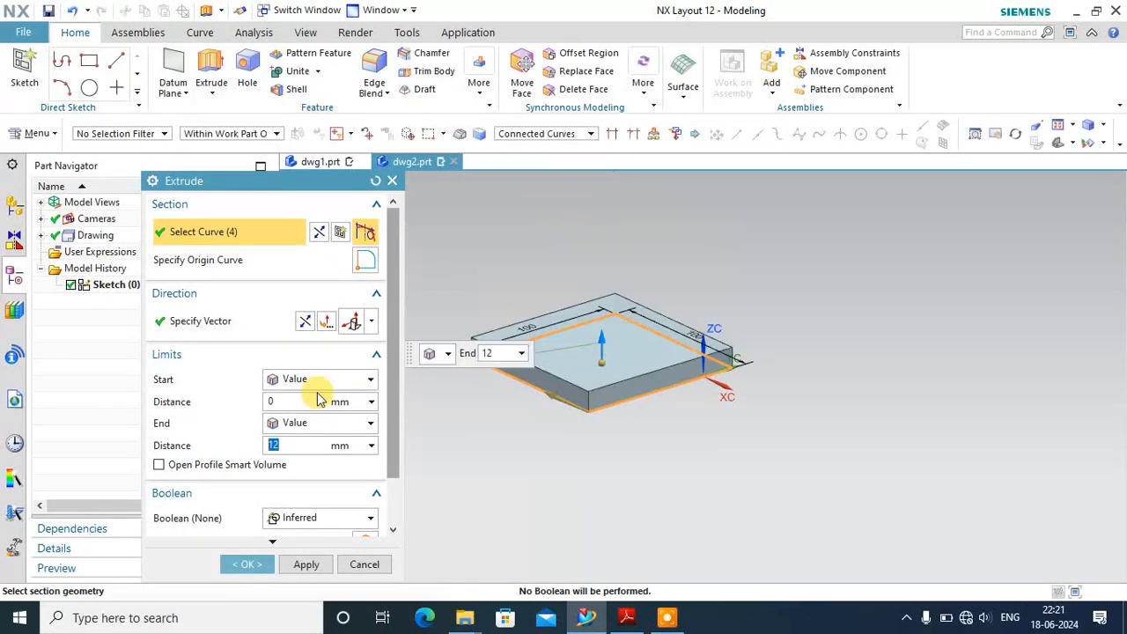
pyautogui.click(226, 566)
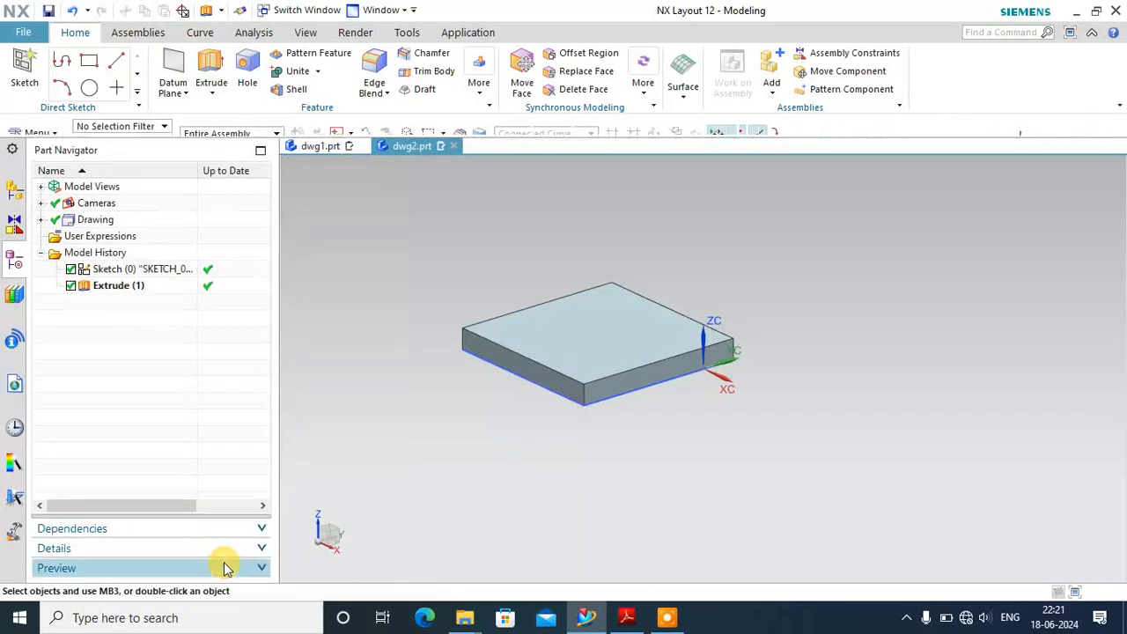
# - Recheck the central block in the PDF and create a new sketch on the top face of the base plate
pyautogui.click(632, 617)
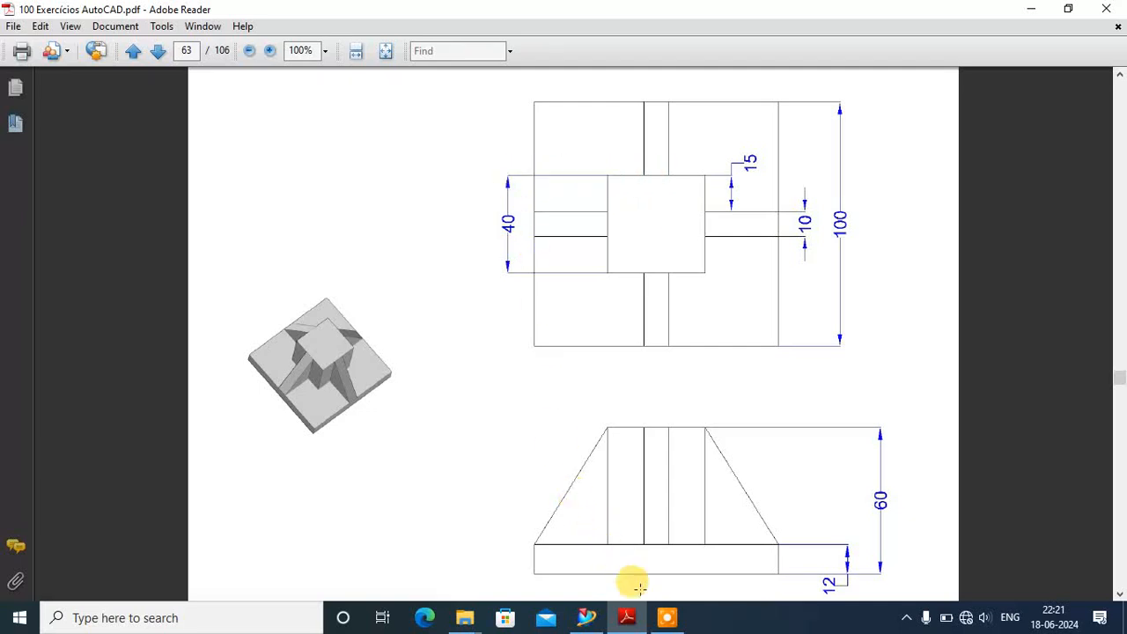
pyautogui.click(585, 617)
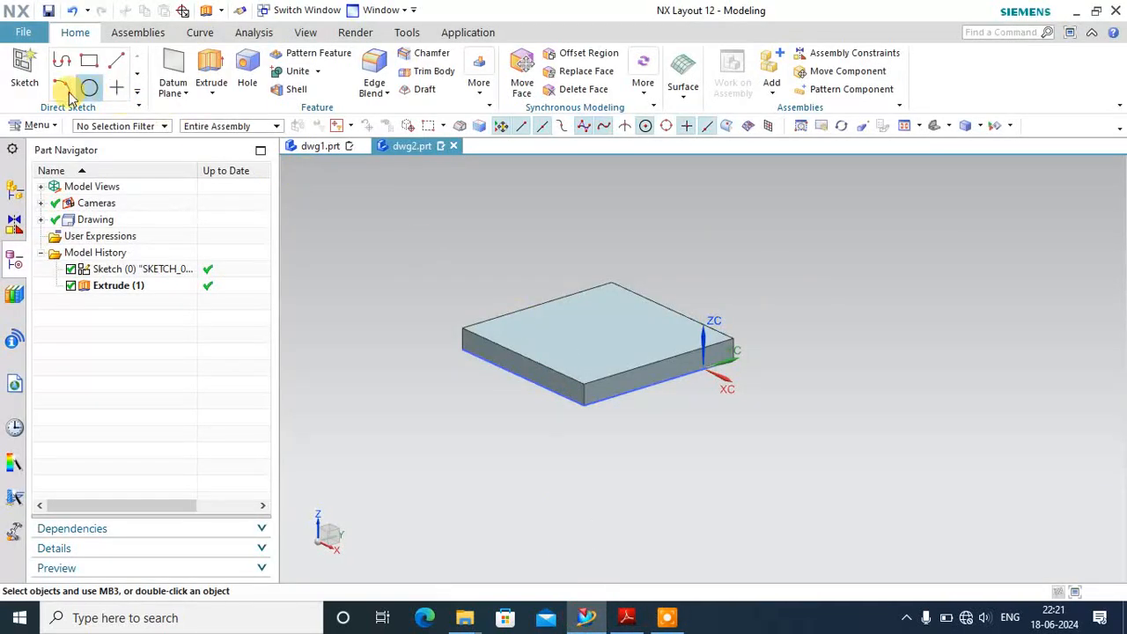
pyautogui.click(25, 71)
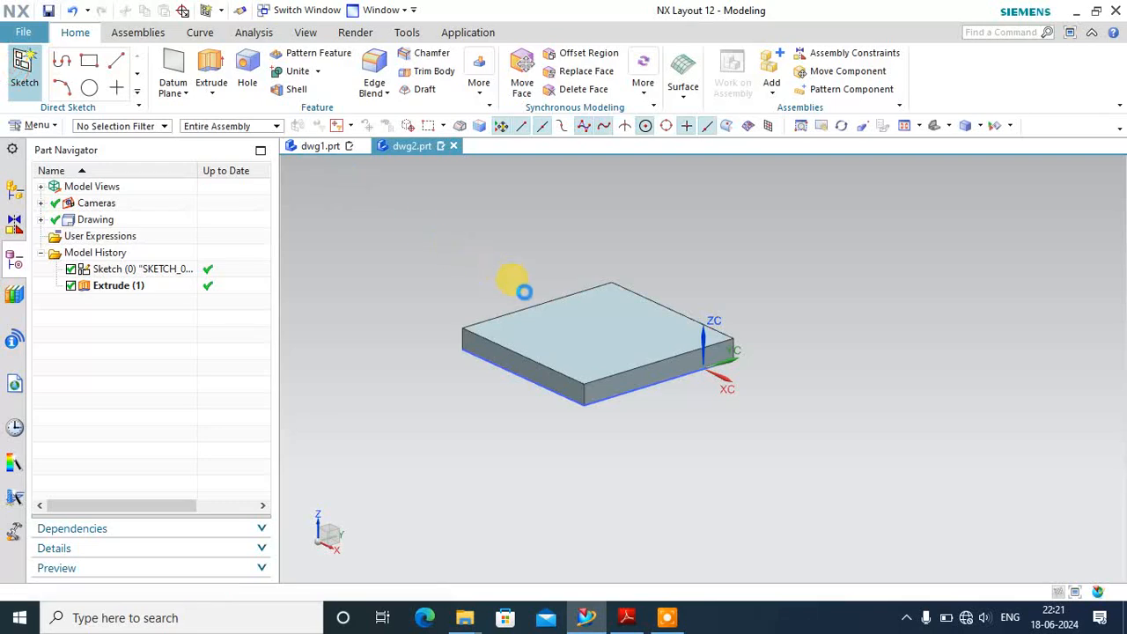
pyautogui.click(577, 330)
pyautogui.click(291, 374)
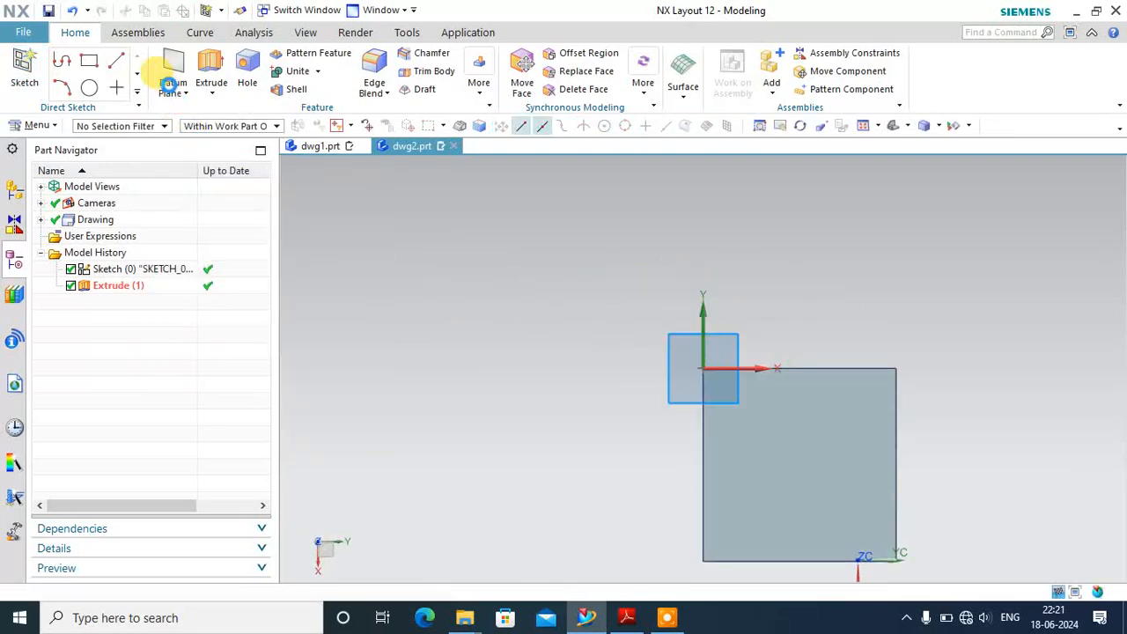
pyautogui.click(124, 62)
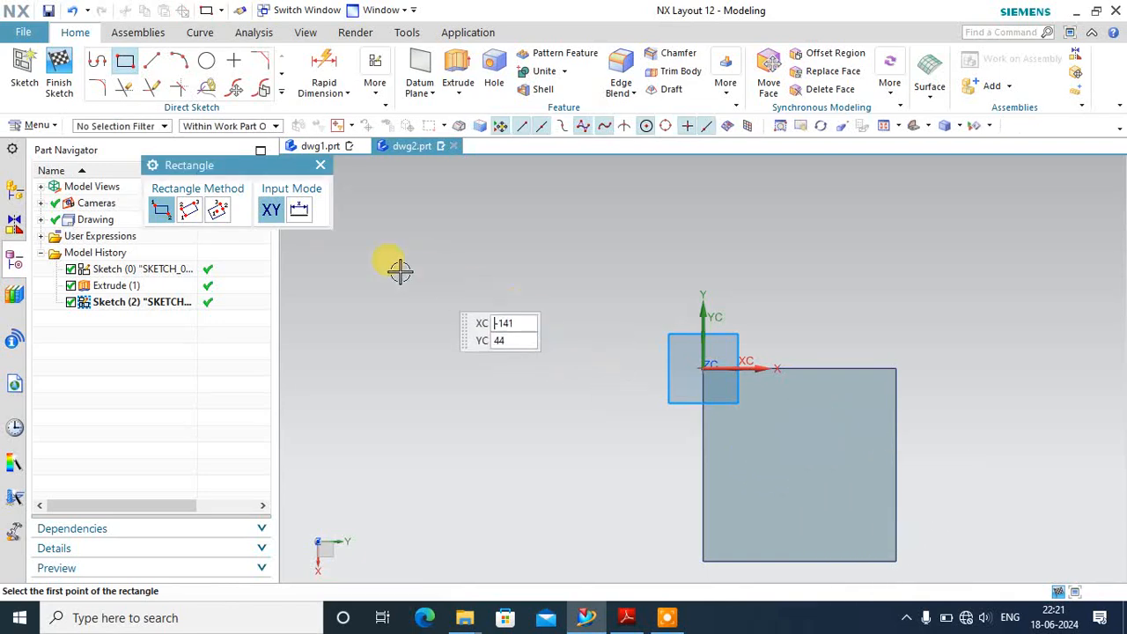
pyautogui.middleClick(318, 169)
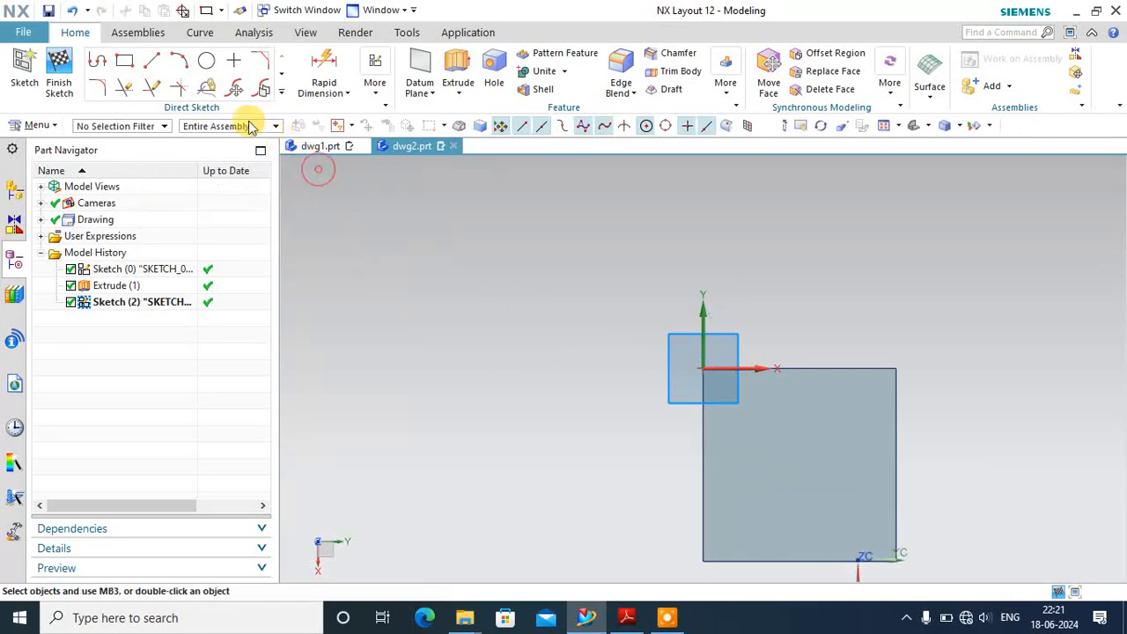
# - Draw a vertical centre line across the plate, joining the midpoints of its two opposite horizontal edges
pyautogui.click(152, 60)
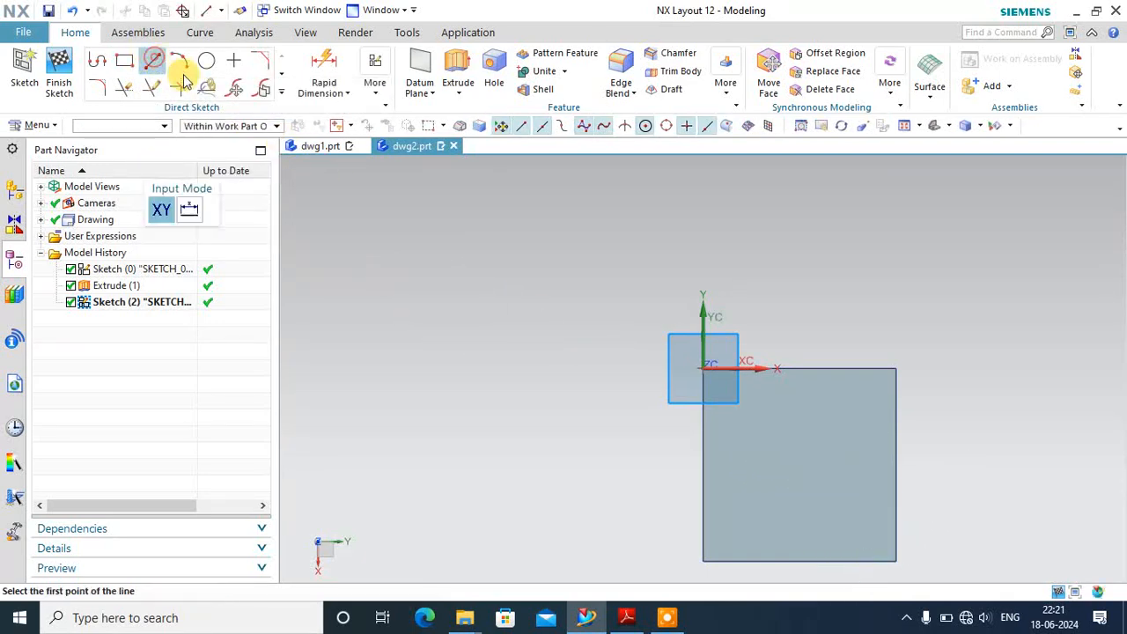
pyautogui.click(799, 367)
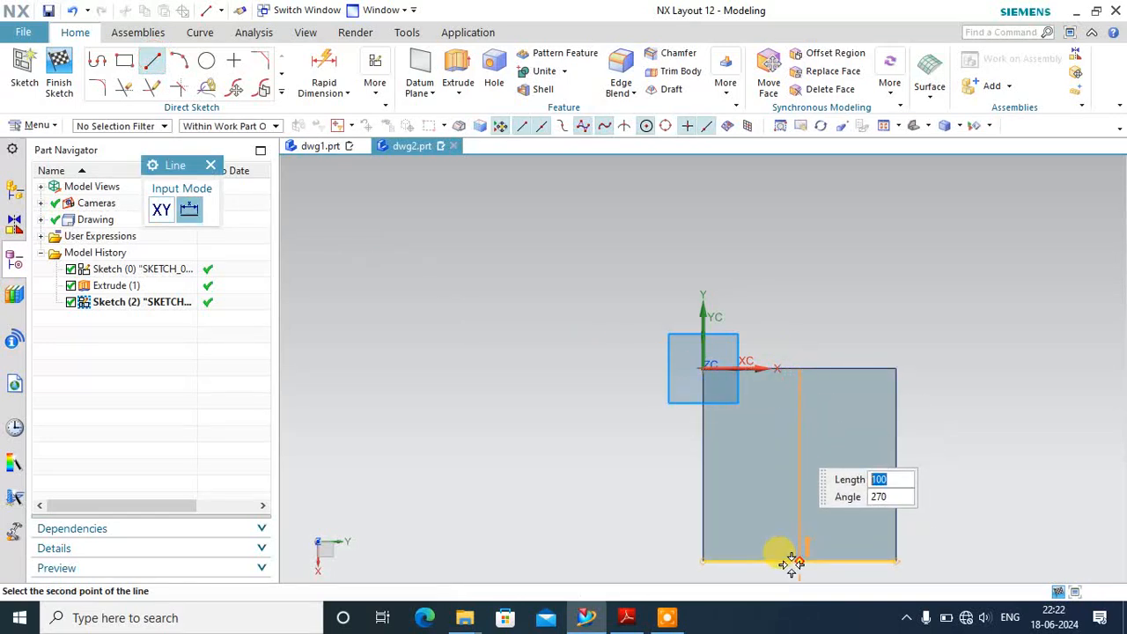
pyautogui.click(798, 560)
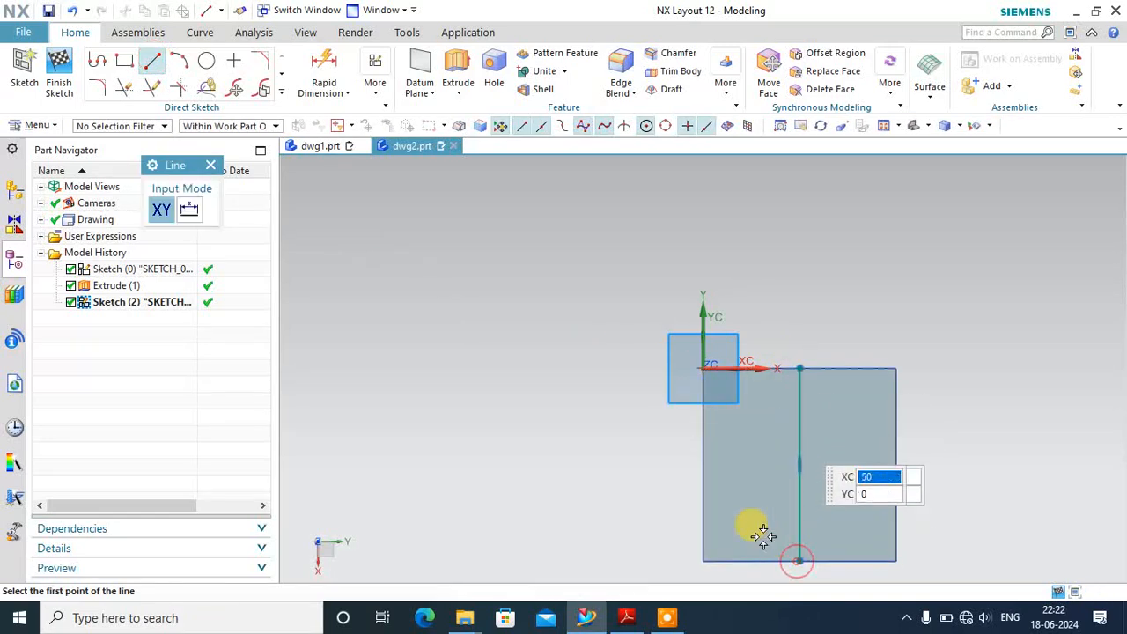
pyautogui.click(211, 165)
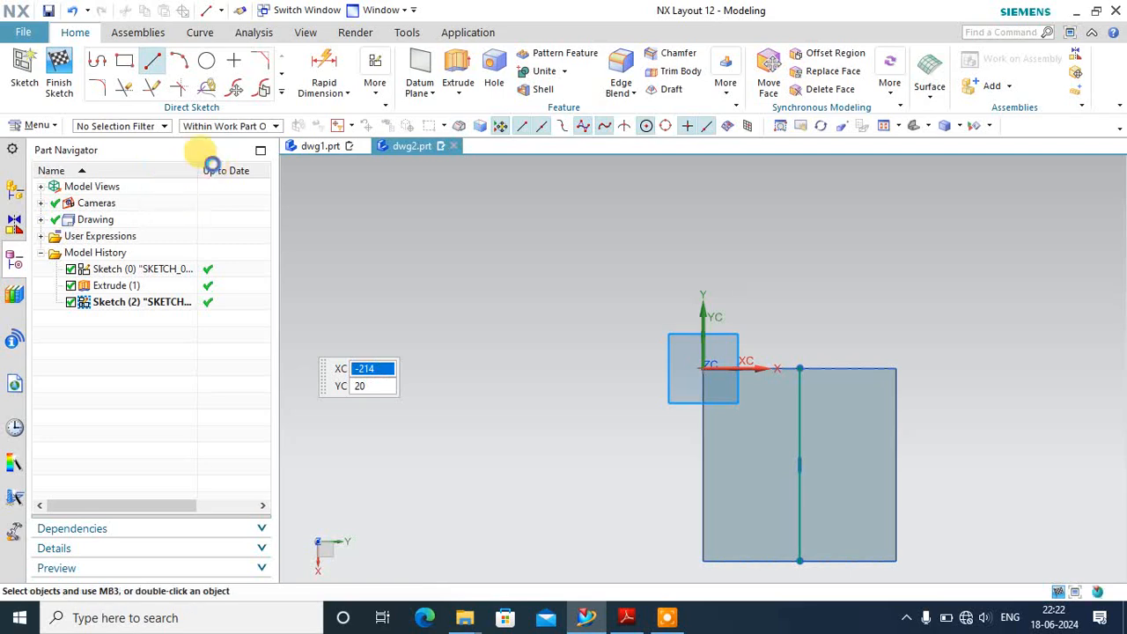
# - From the centre line's midpoint, draw a 20 mm line at 180°, and from its end a 20 mm line at 90°
pyautogui.click(151, 62)
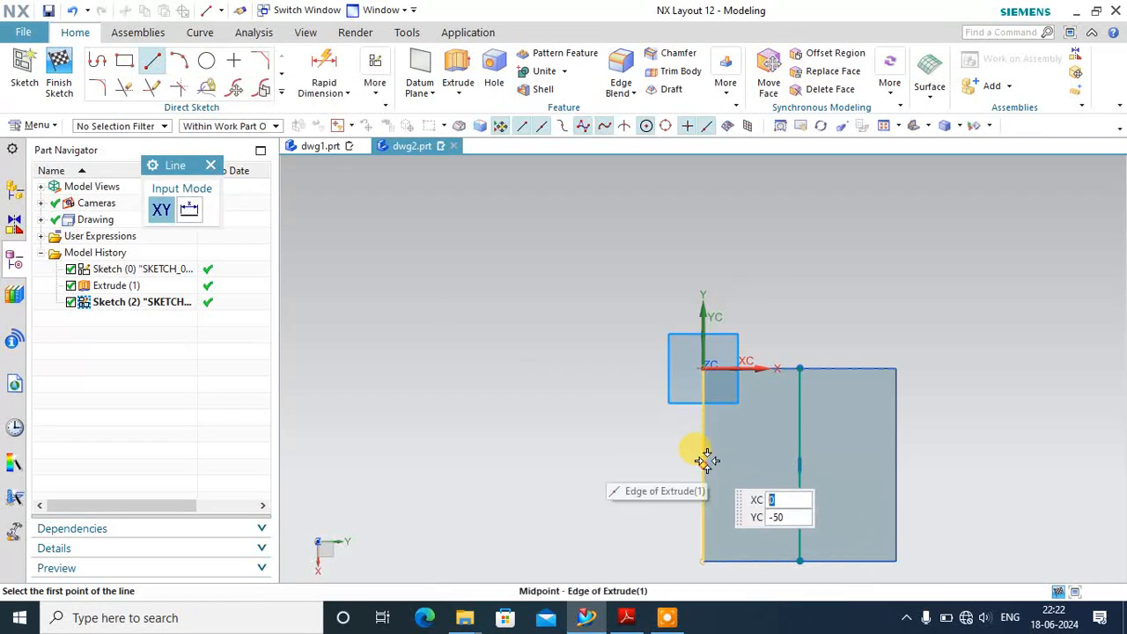
pyautogui.click(801, 464)
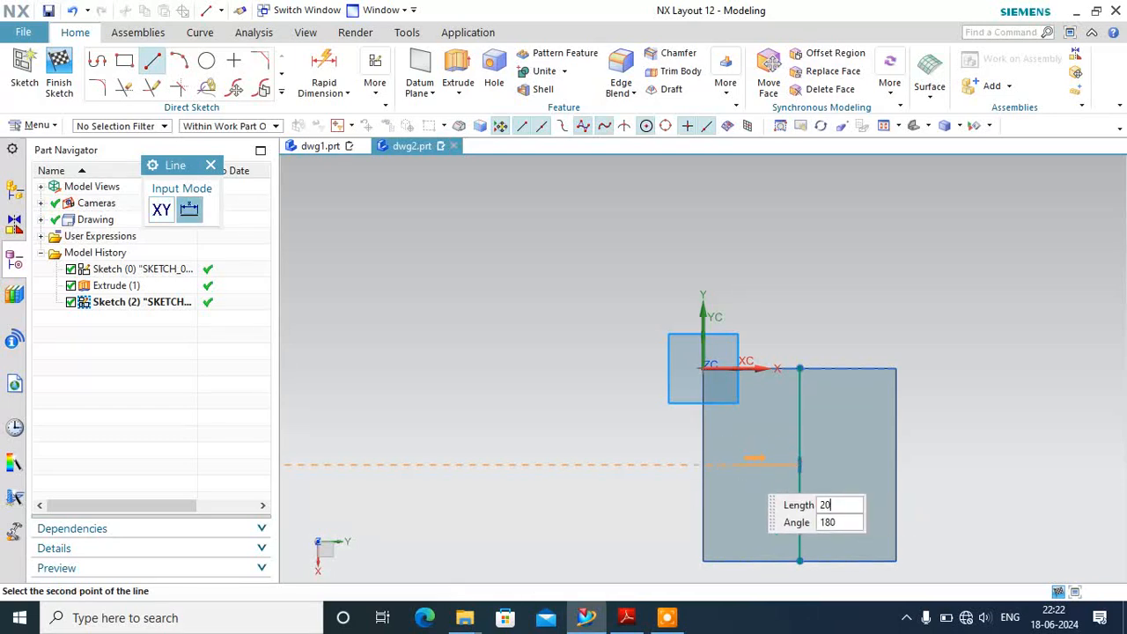
pyautogui.click(739, 464)
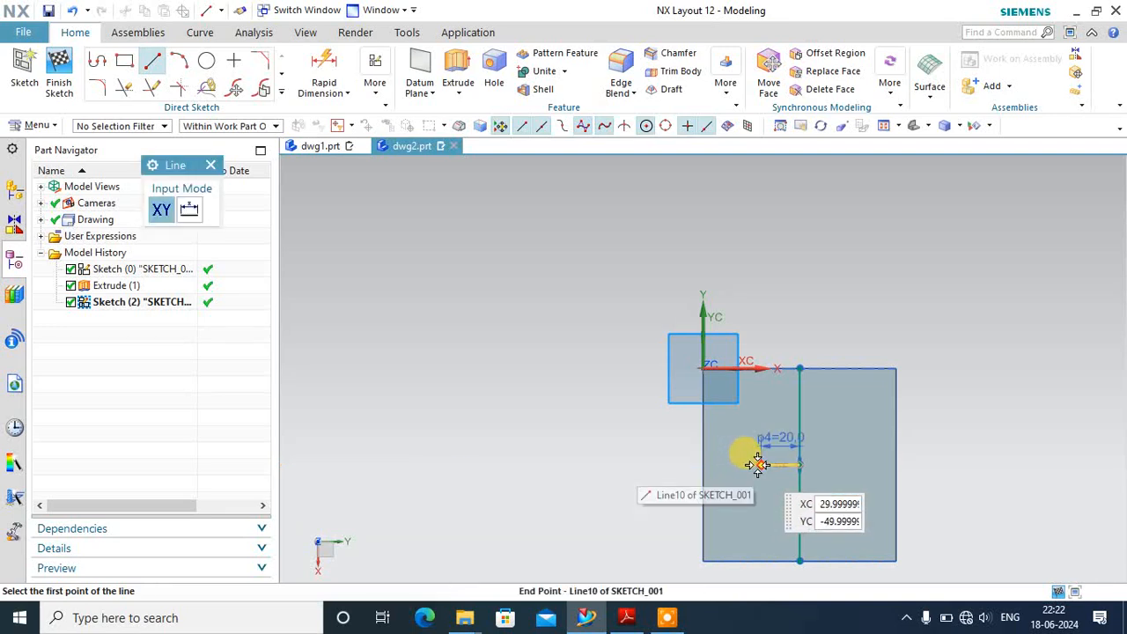
pyautogui.click(759, 459)
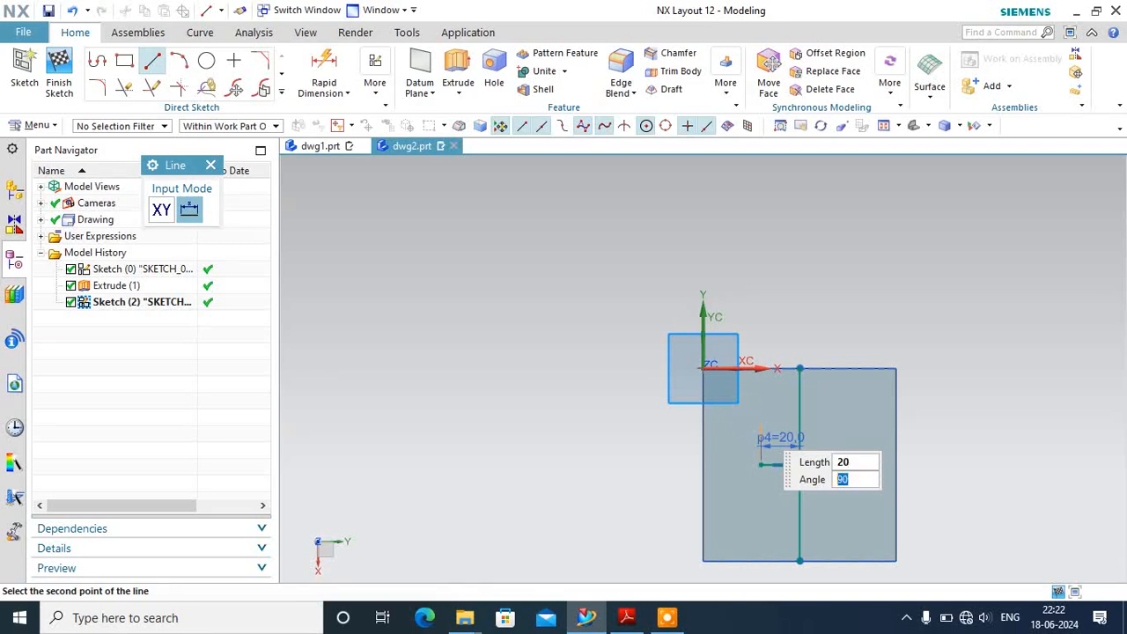
pyautogui.click(755, 424)
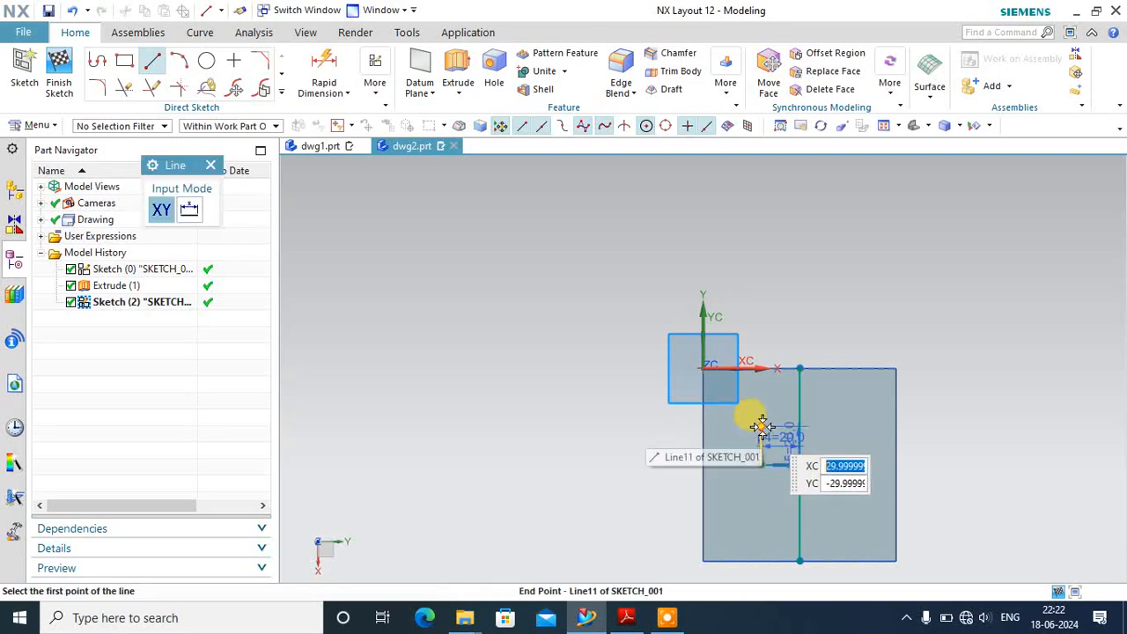
# - Continue the block outline from the upper-left corner with three 40 mm lines at 0°, 270° and 180°
pyautogui.click(759, 423)
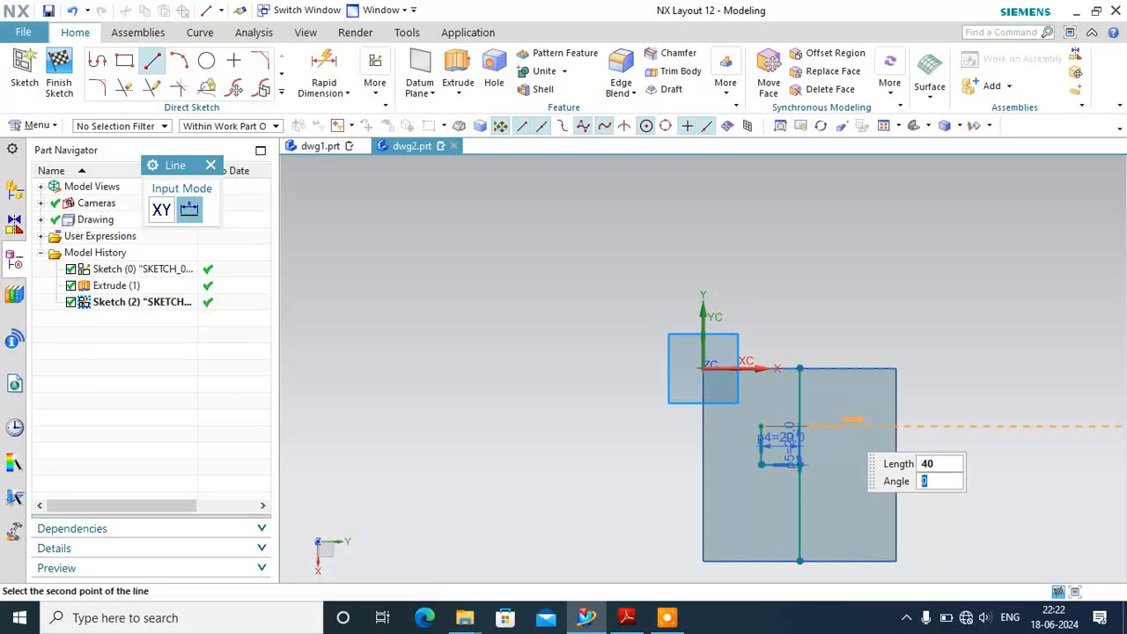
pyautogui.click(834, 420)
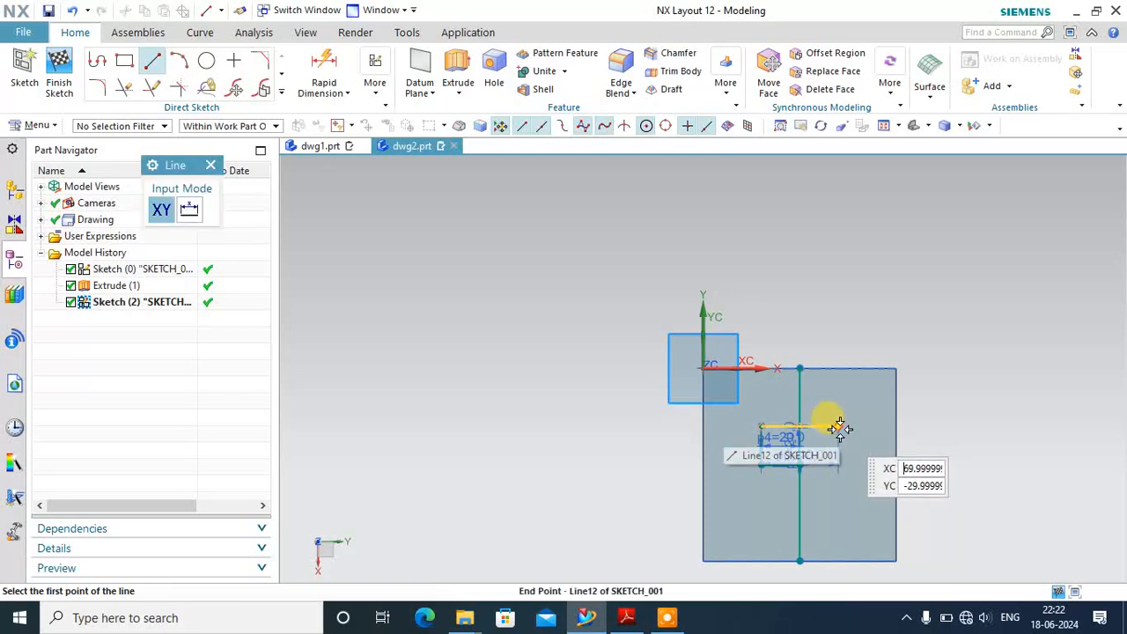
pyautogui.click(837, 426)
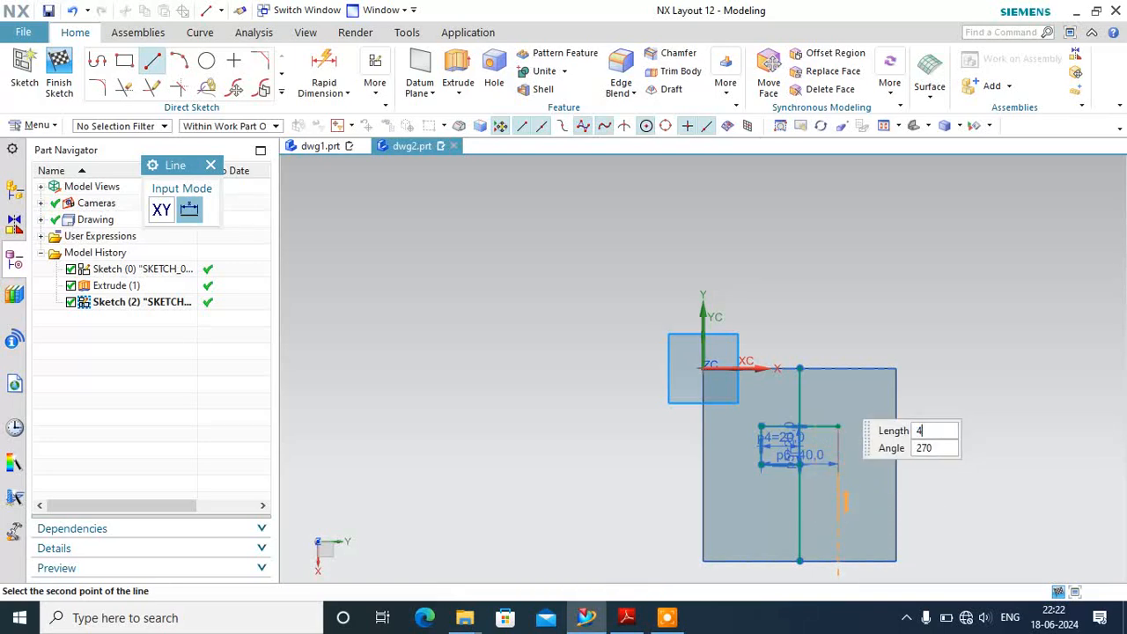
pyautogui.click(823, 504)
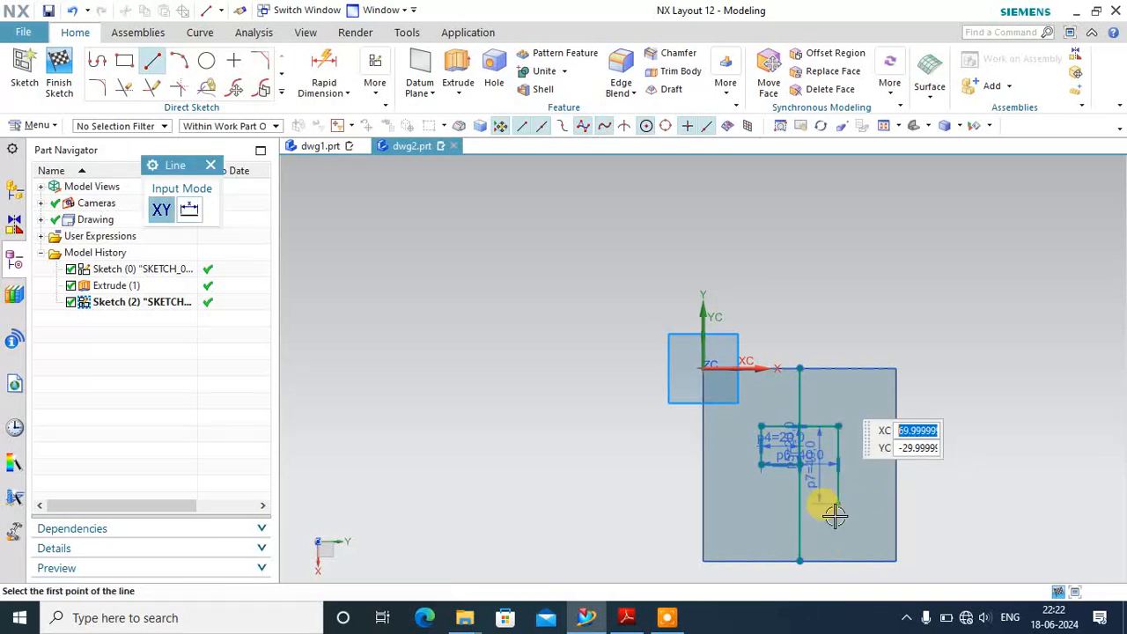
pyautogui.click(832, 503)
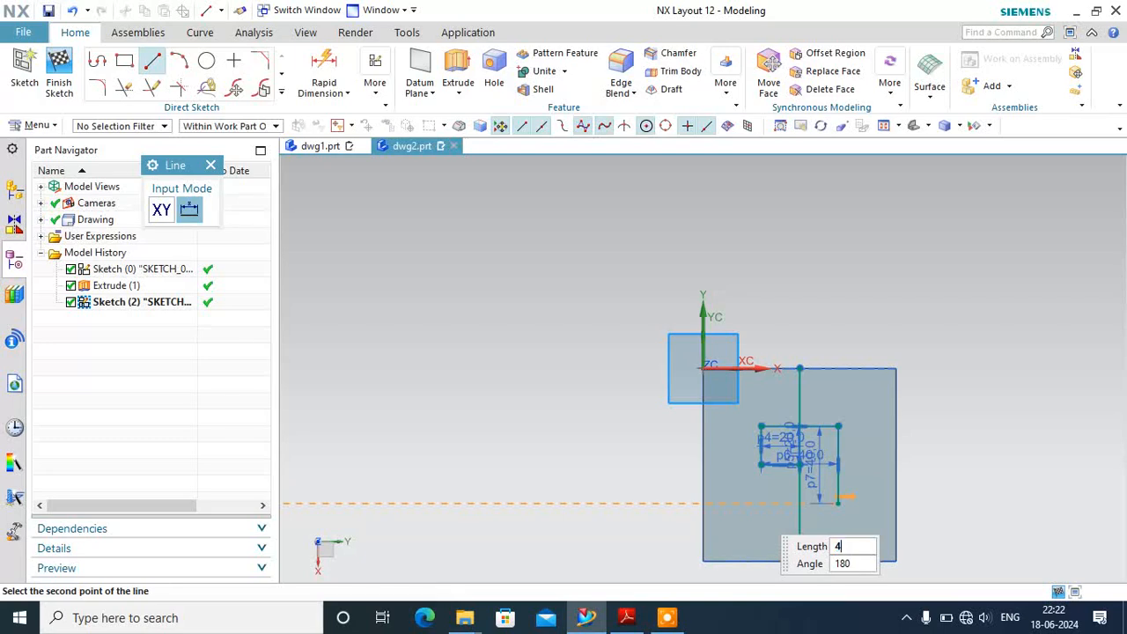
pyautogui.press('Return')
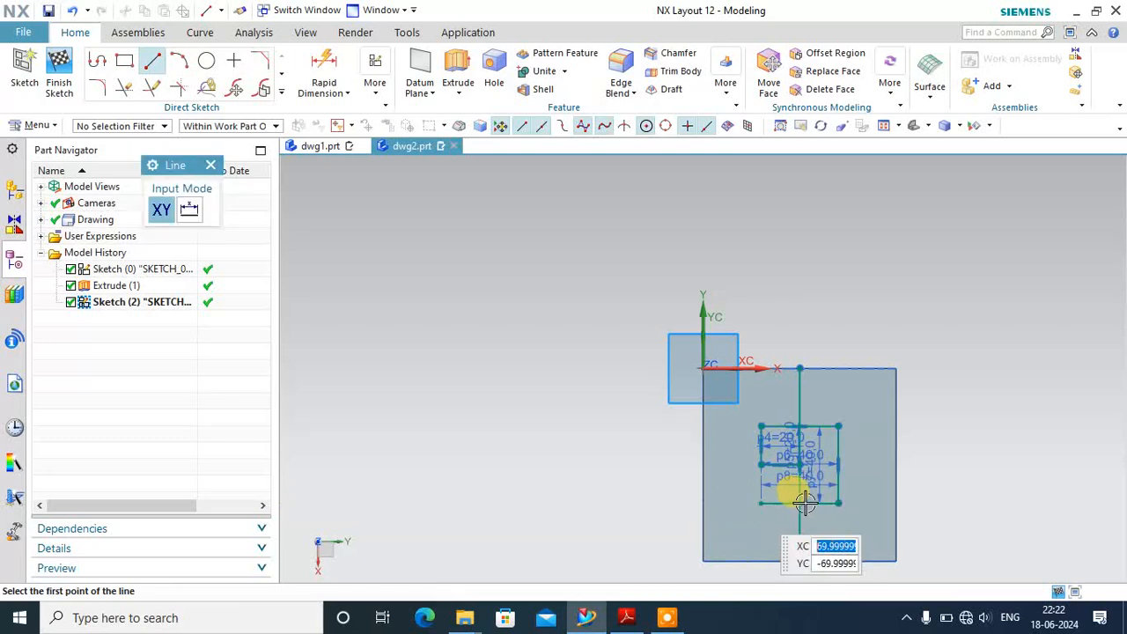
# - Try to close the square with a vertical line from its open lower-left corner to the left side's lower end, and undo it
pyautogui.click(761, 501)
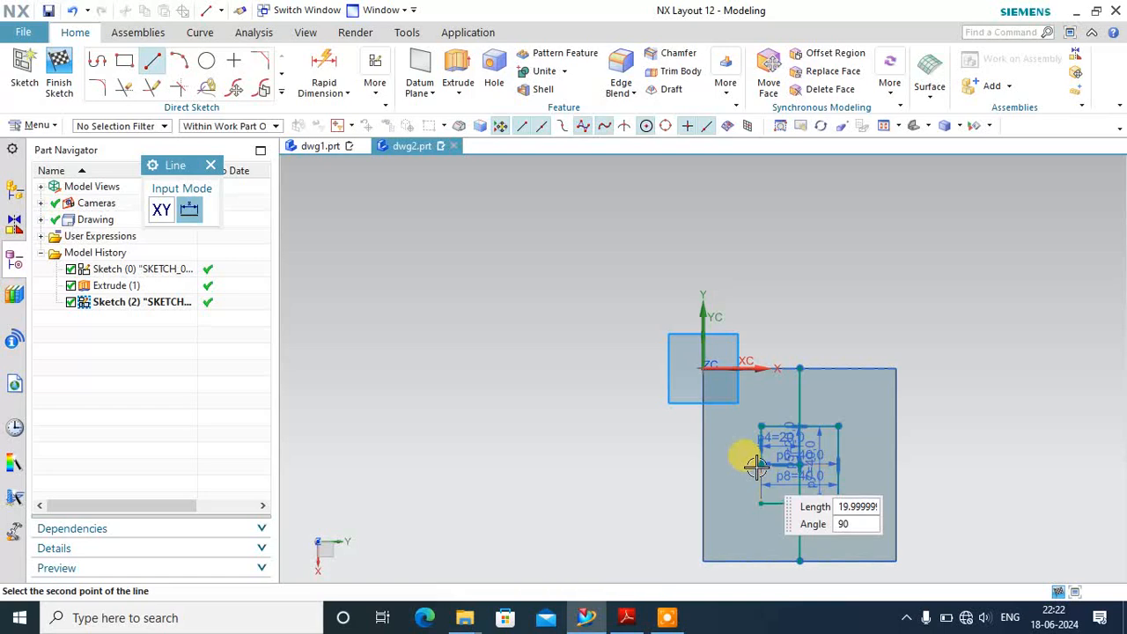
pyautogui.click(758, 464)
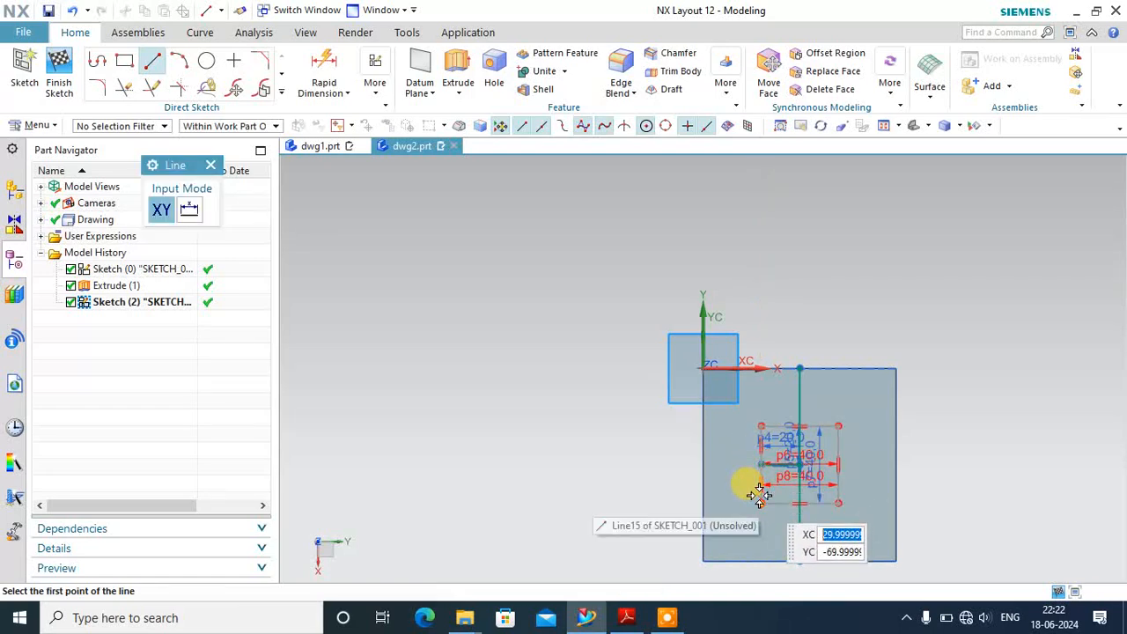
pyautogui.click(211, 167)
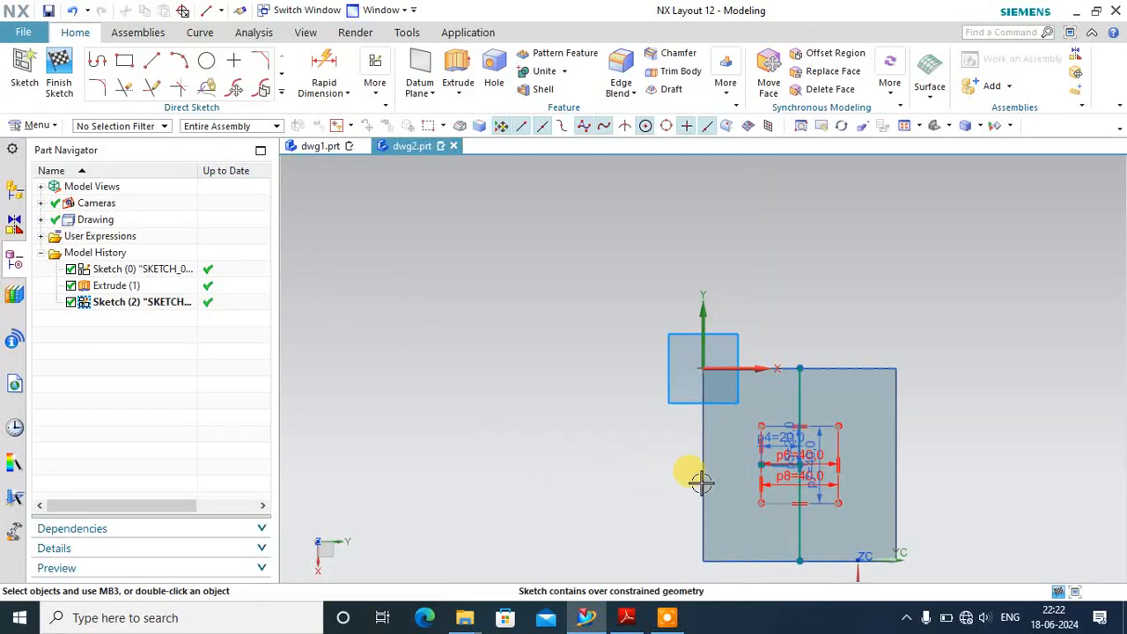
pyautogui.click(74, 12)
pyautogui.scroll(4, 819, 495)
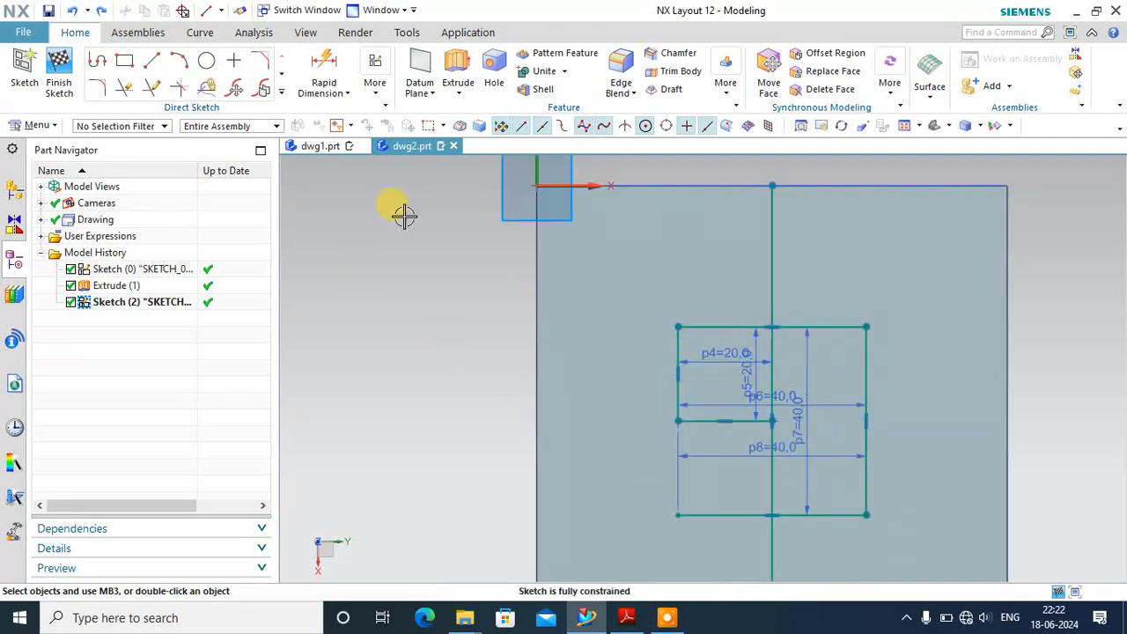
# - Try again to close the square's left side, delete the short horizontal line at its middle, and undo these changes
pyautogui.click(150, 60)
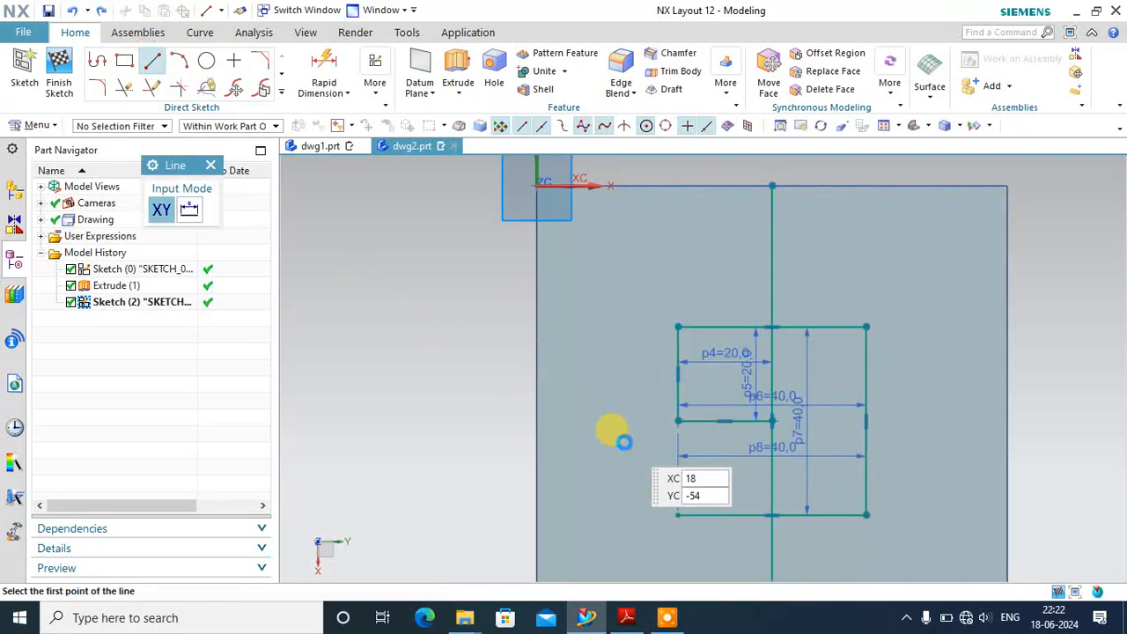
pyautogui.click(676, 515)
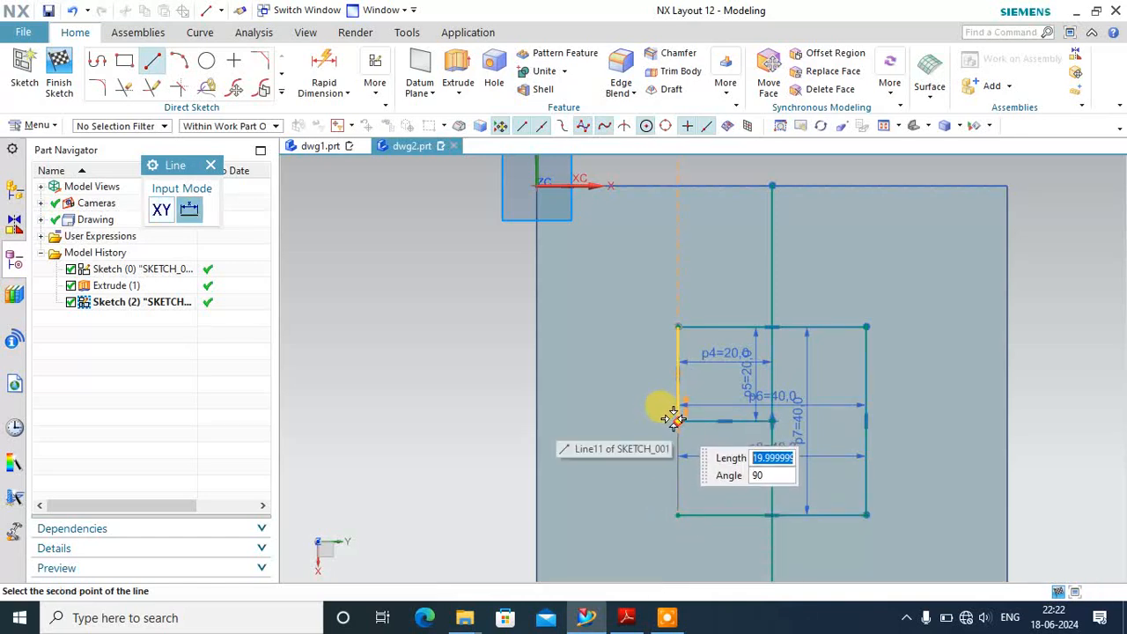
pyautogui.click(677, 421)
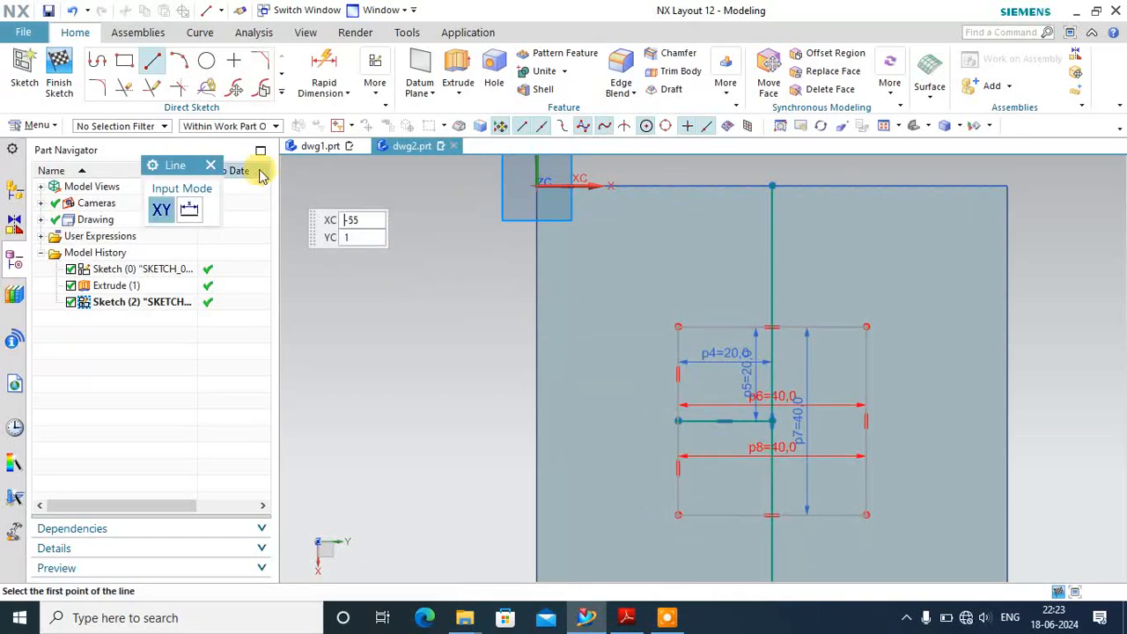
pyautogui.click(212, 165)
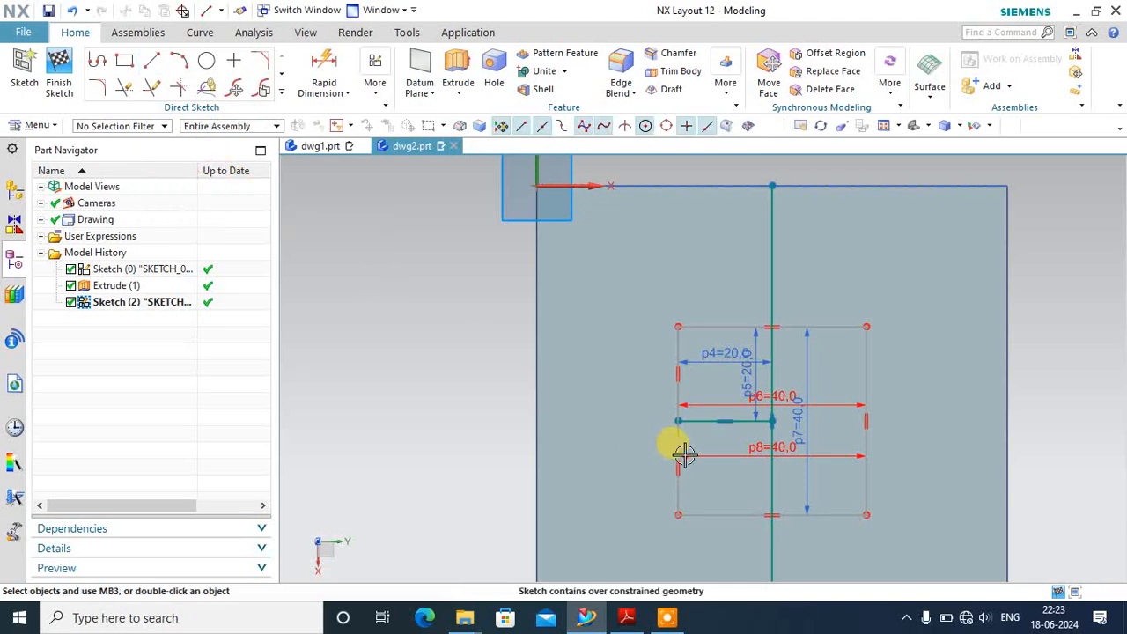
pyautogui.click(699, 421)
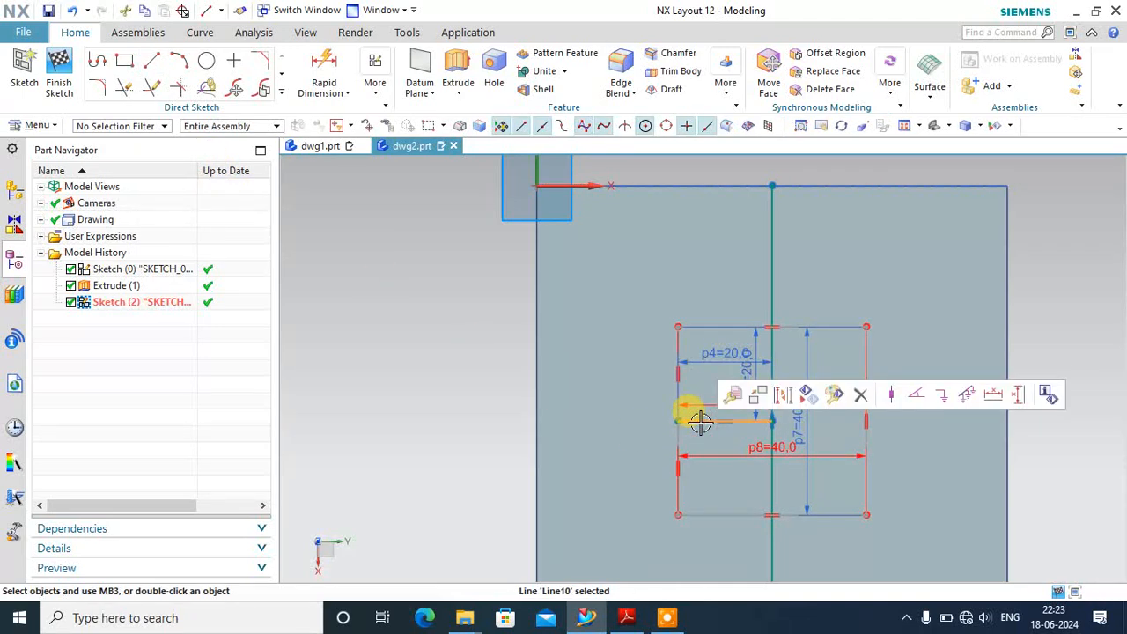
pyautogui.click(858, 398)
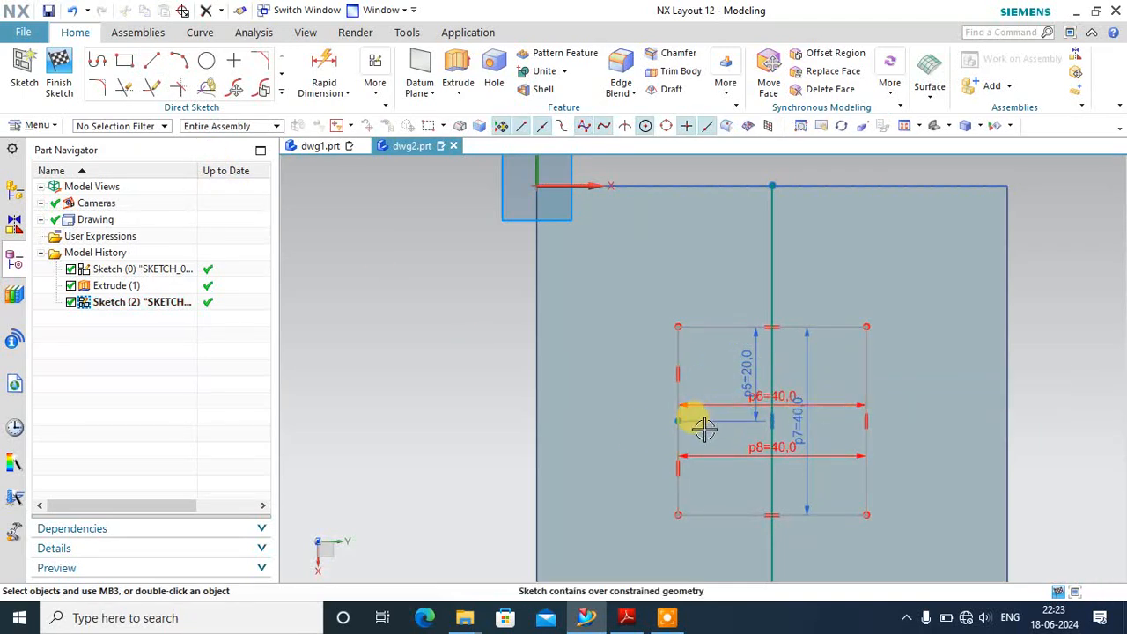
pyautogui.click(74, 13)
pyautogui.scroll(1, 677, 471)
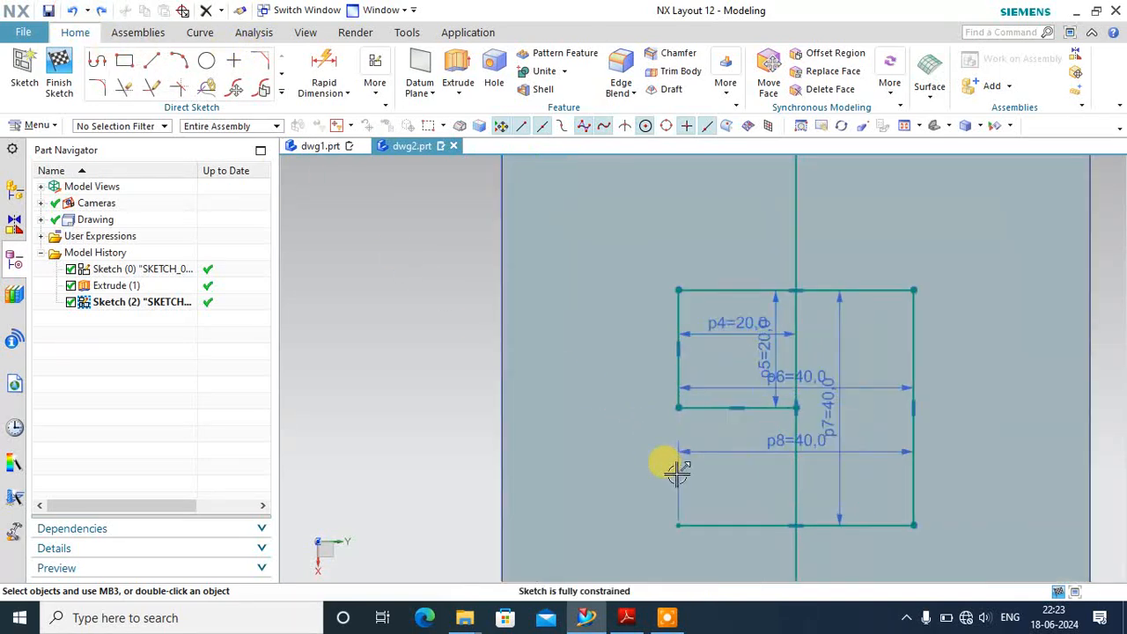
# - Delete the 20 mm horizontal line between the centre line and the square's left side
pyautogui.scroll(2, 677, 471)
pyautogui.scroll(-1, 573, 340)
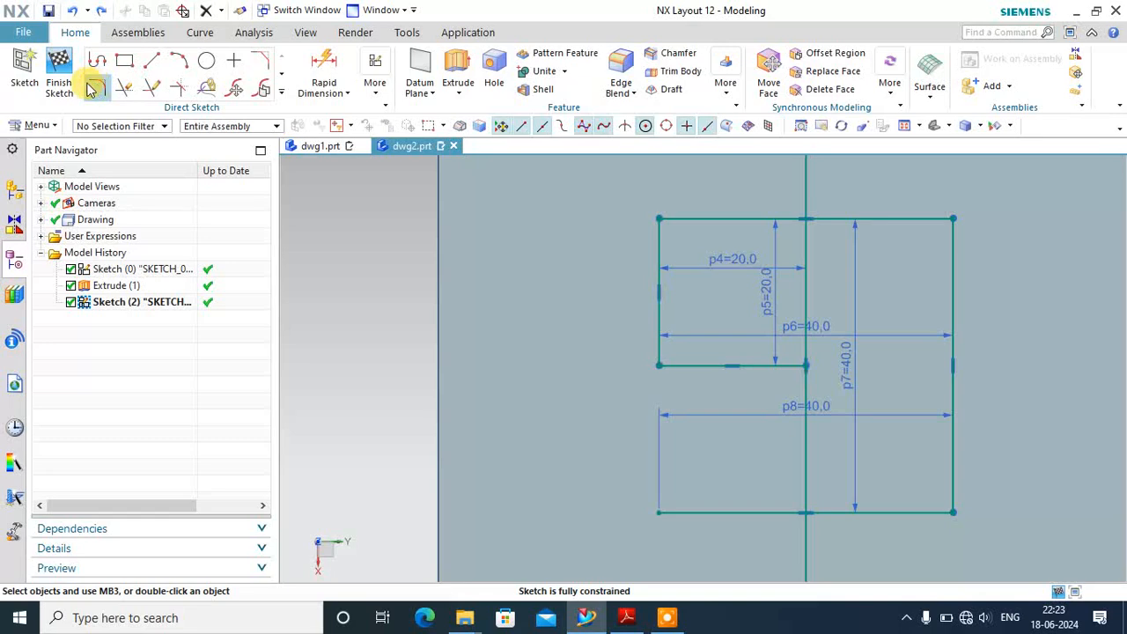
pyautogui.click(685, 368)
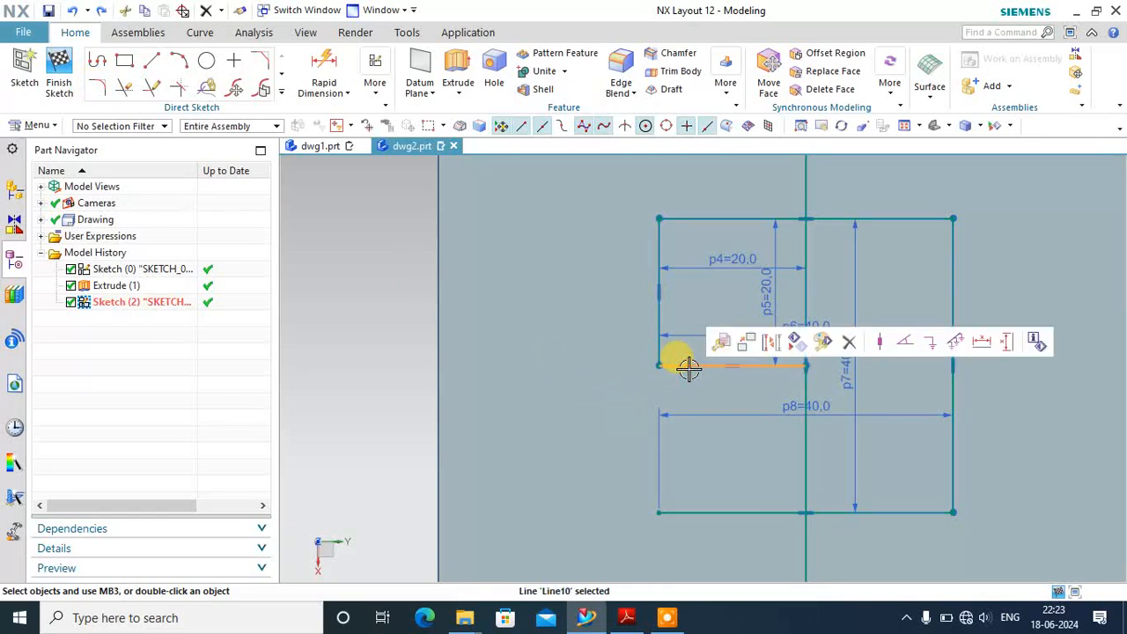
pyautogui.press('Delete')
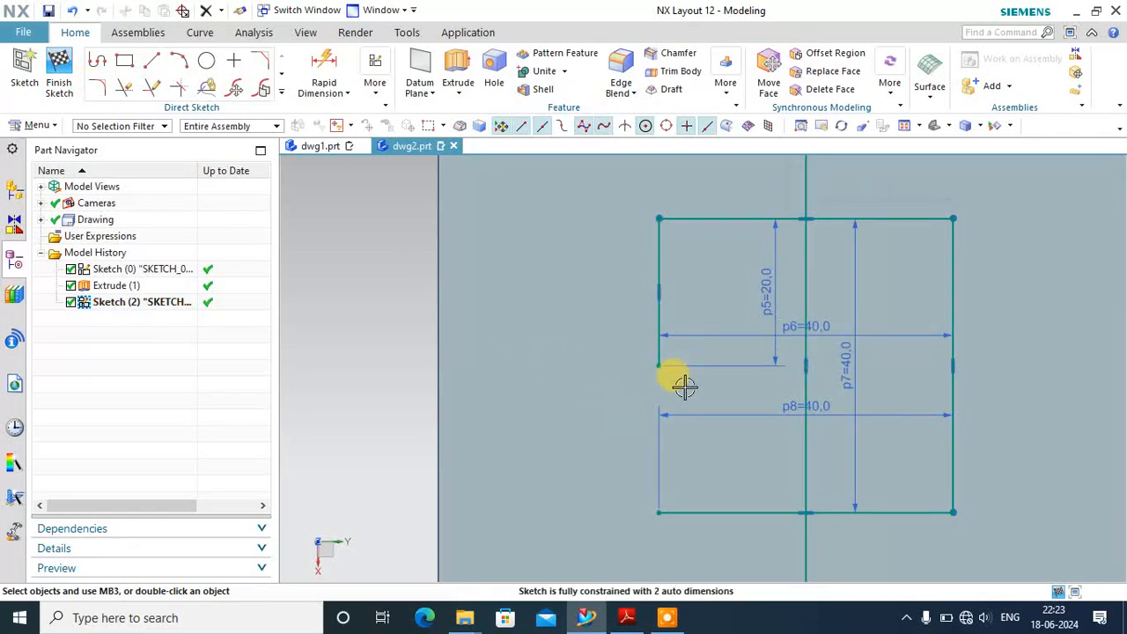
# - Close the square with a vertical line from its lower-left corner to the left side's open end, and finish the sketch
pyautogui.click(151, 60)
pyautogui.click(657, 512)
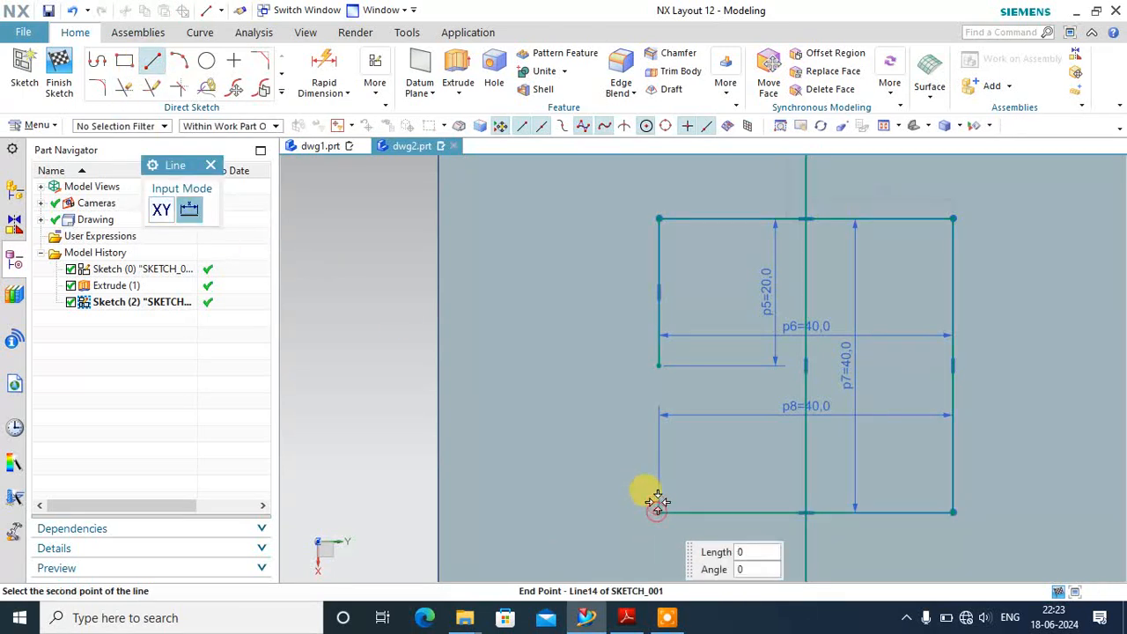
pyautogui.click(658, 364)
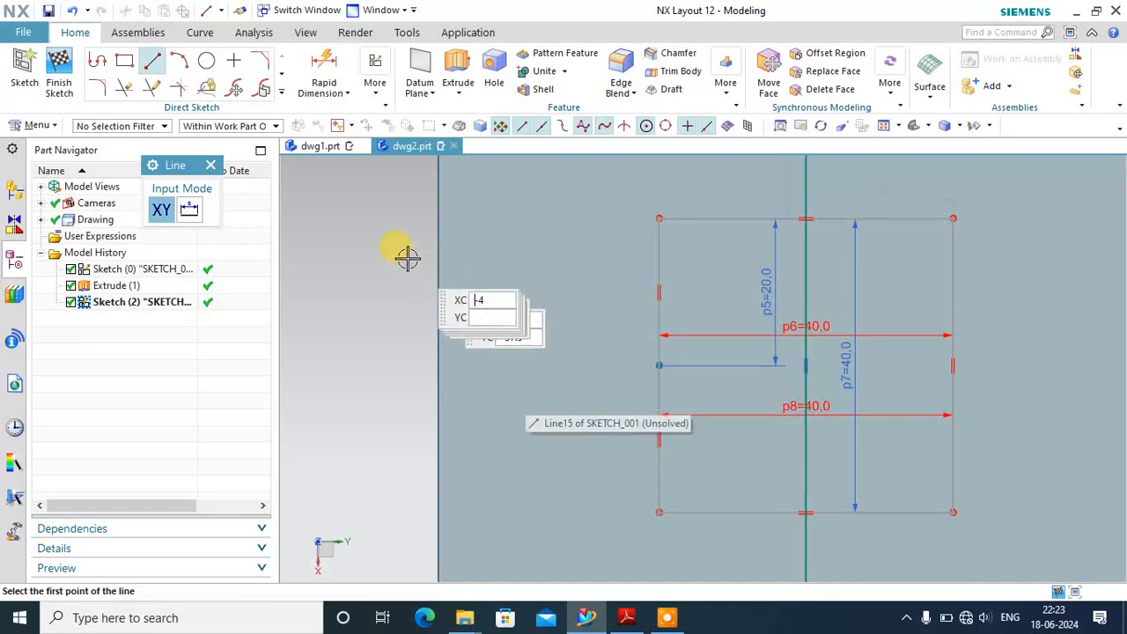
pyautogui.click(63, 84)
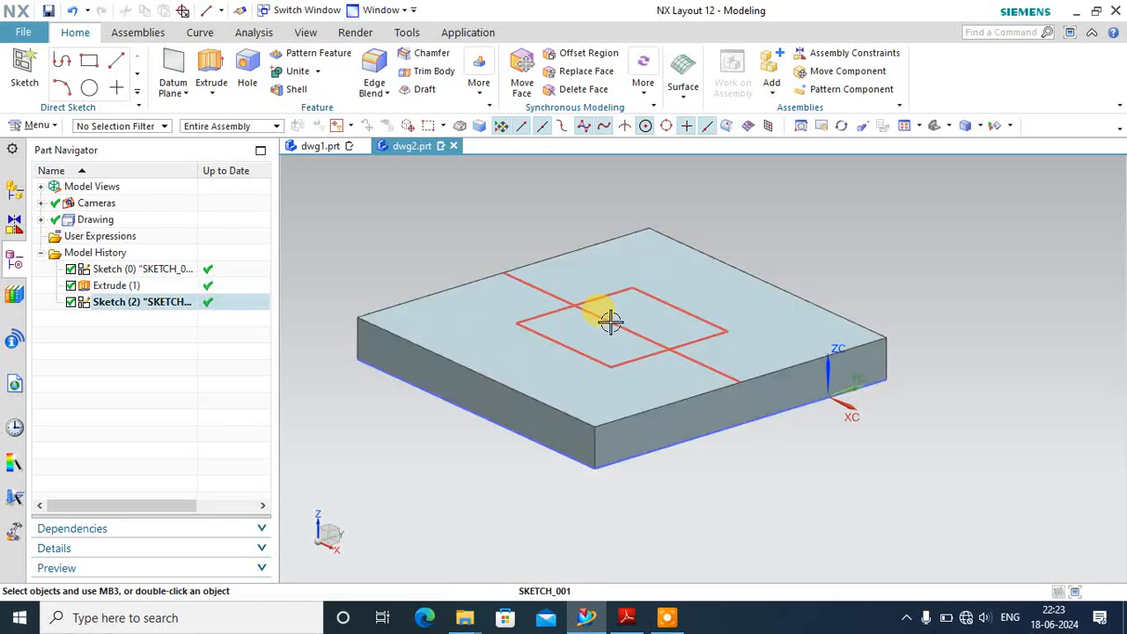
# - Reopen the block sketch, delete the vertical centre line across the plate, and finish the sketch
pyautogui.doubleClick(148, 301)
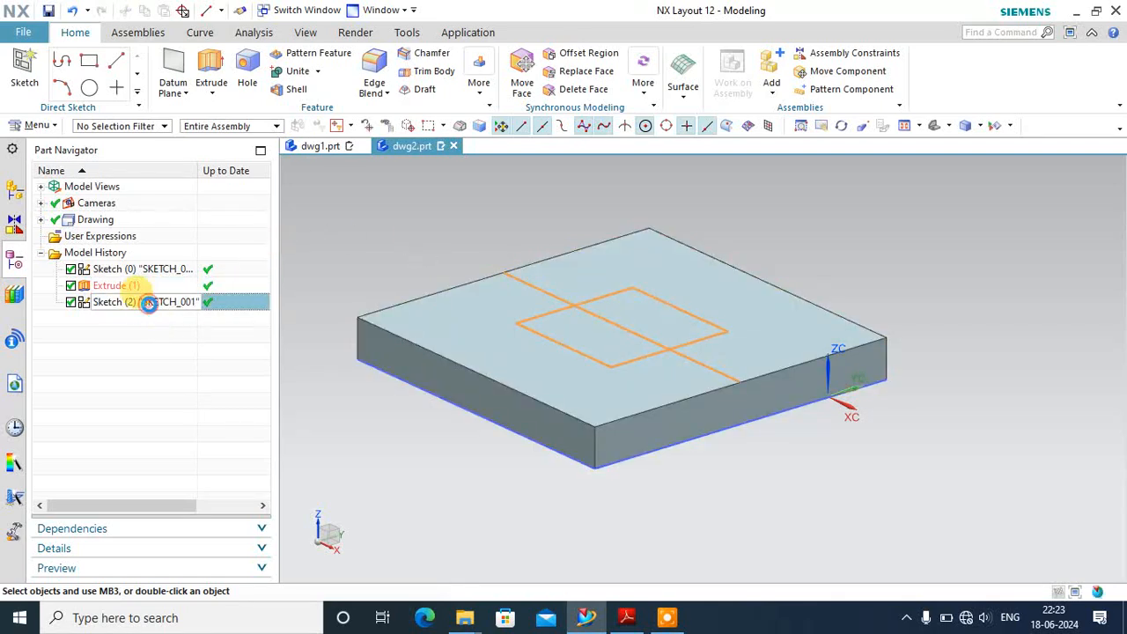
pyautogui.click(563, 336)
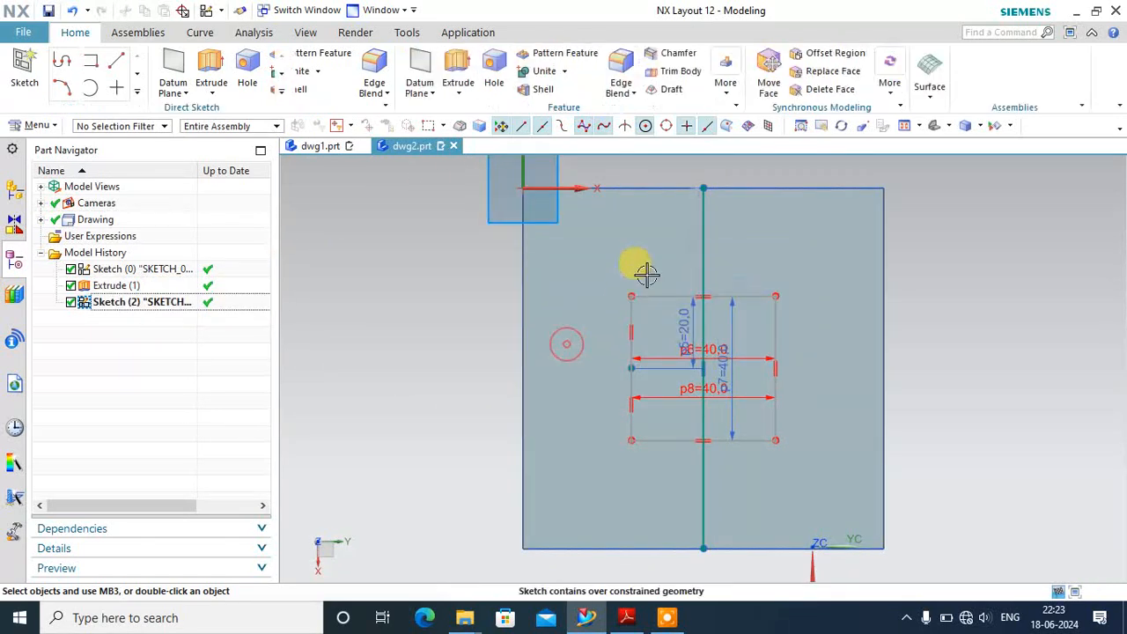
pyautogui.click(702, 238)
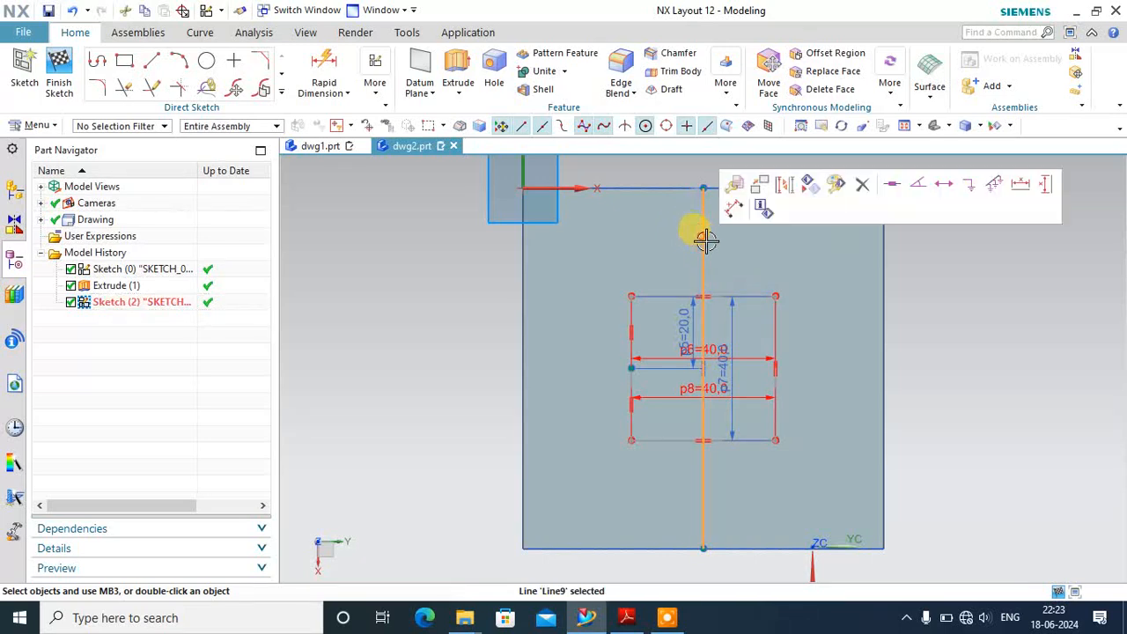
pyautogui.click(860, 186)
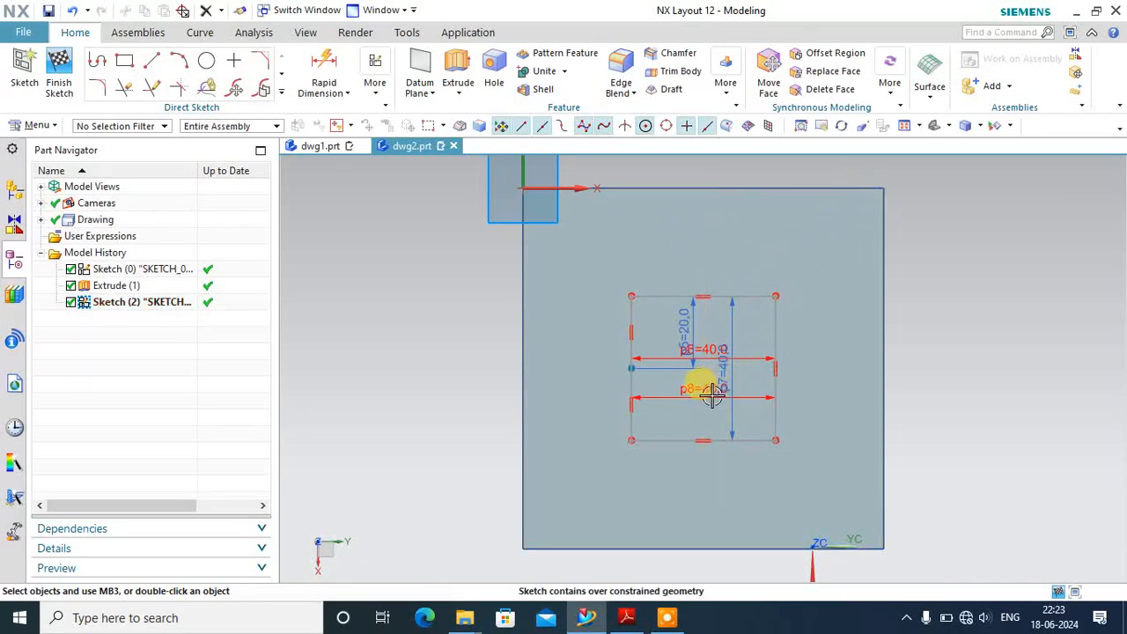
pyautogui.click(58, 75)
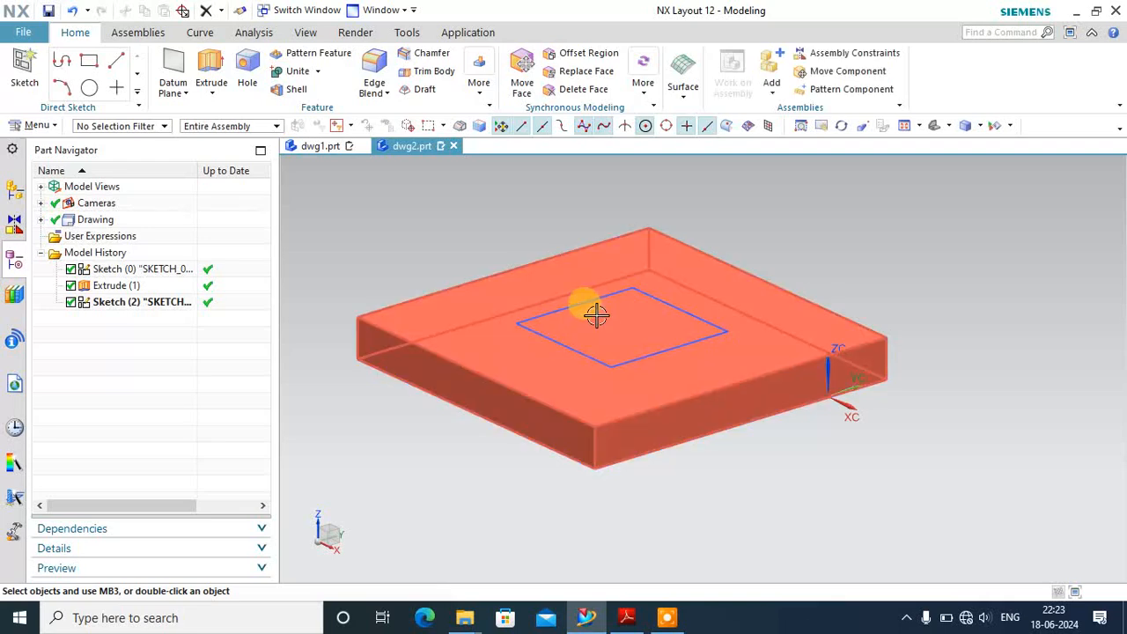
# - Extrude the square sketch on the plate 48 mm upward and unite it with the base
pyautogui.click(211, 66)
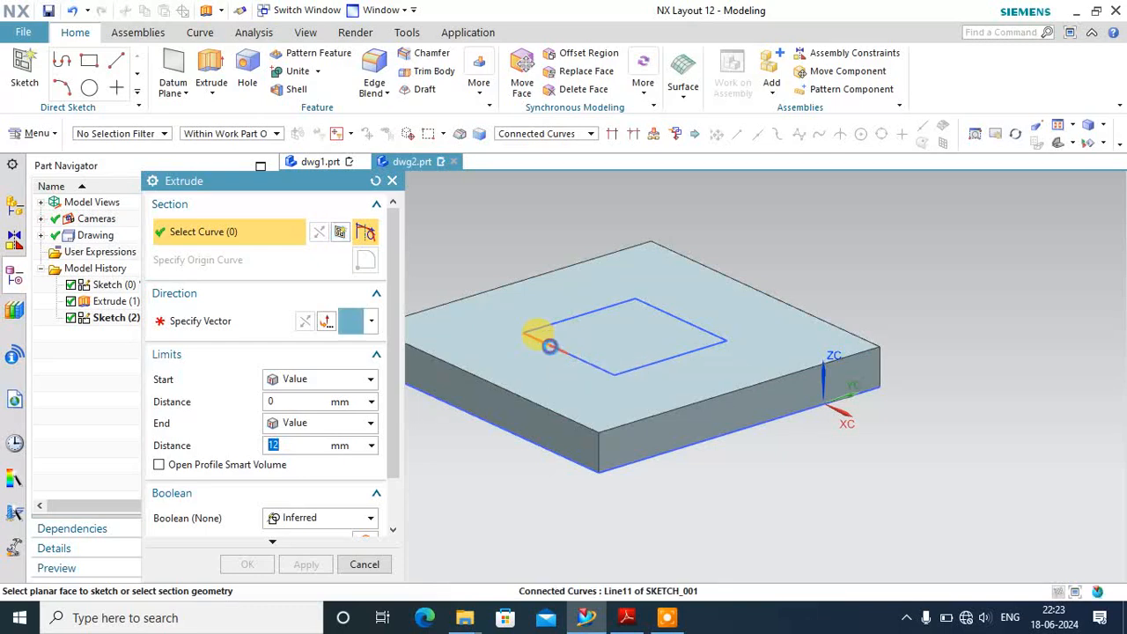
pyautogui.click(548, 345)
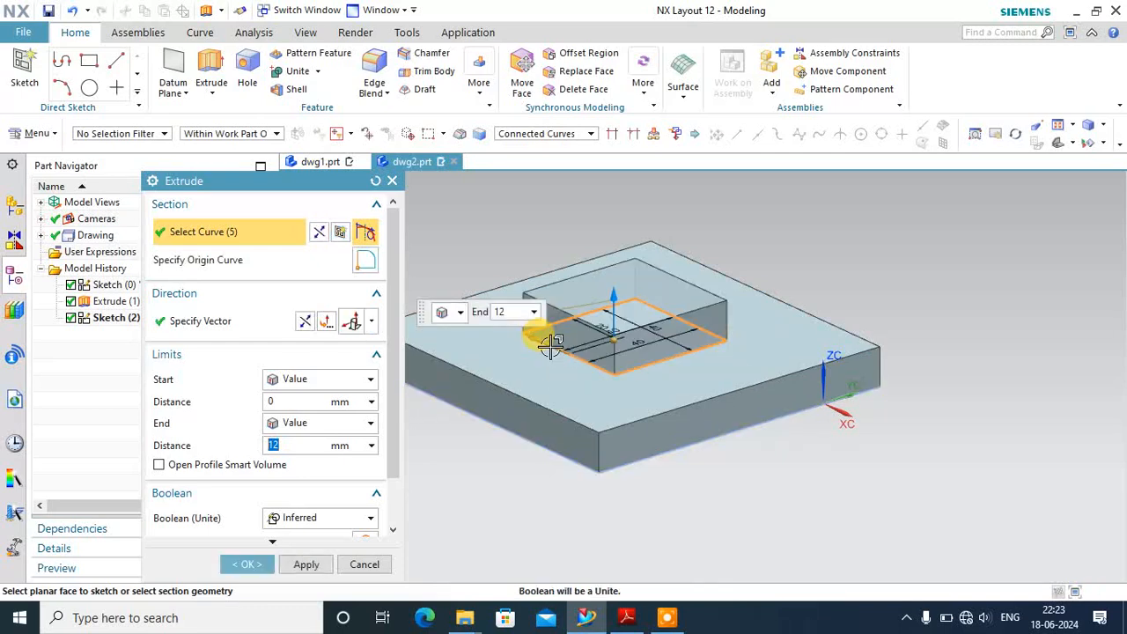
pyautogui.click(622, 618)
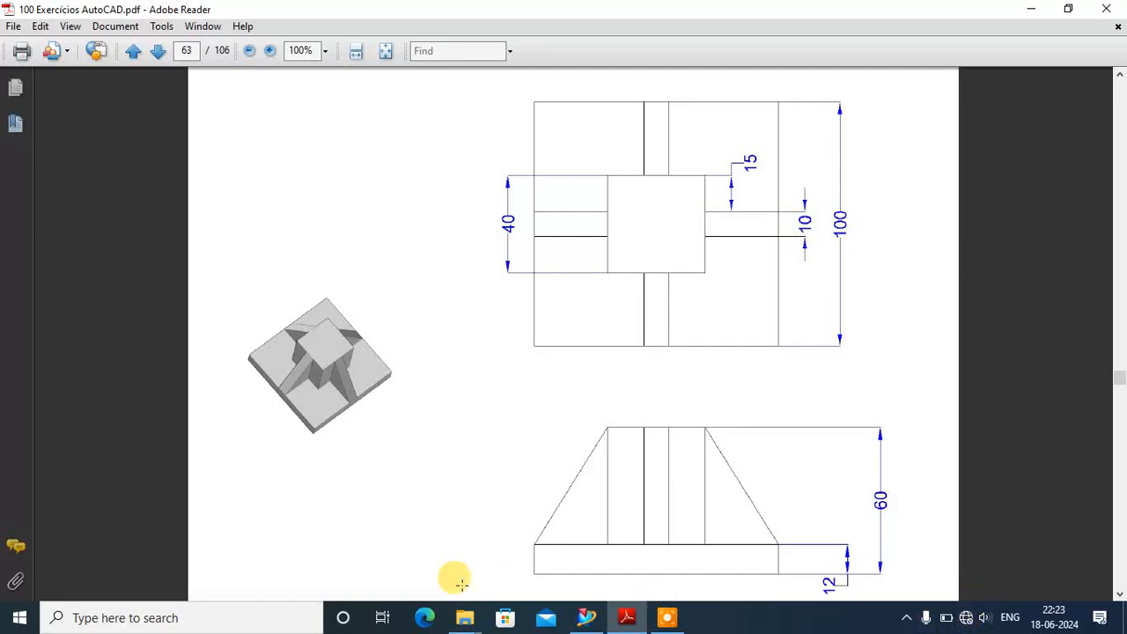
pyautogui.click(586, 617)
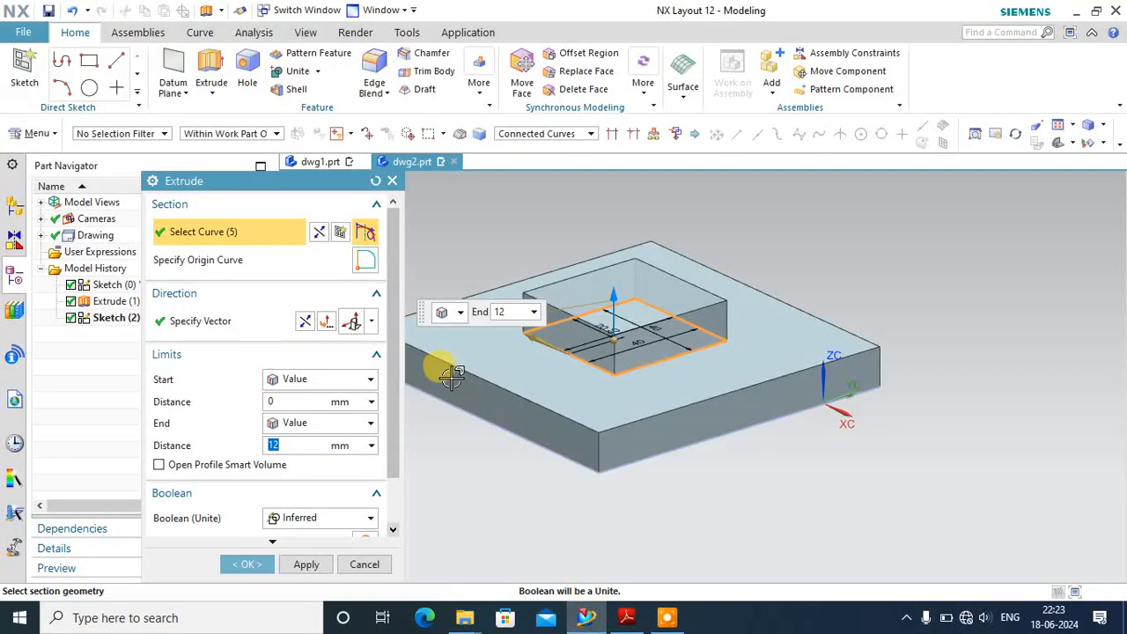
pyautogui.write('4')
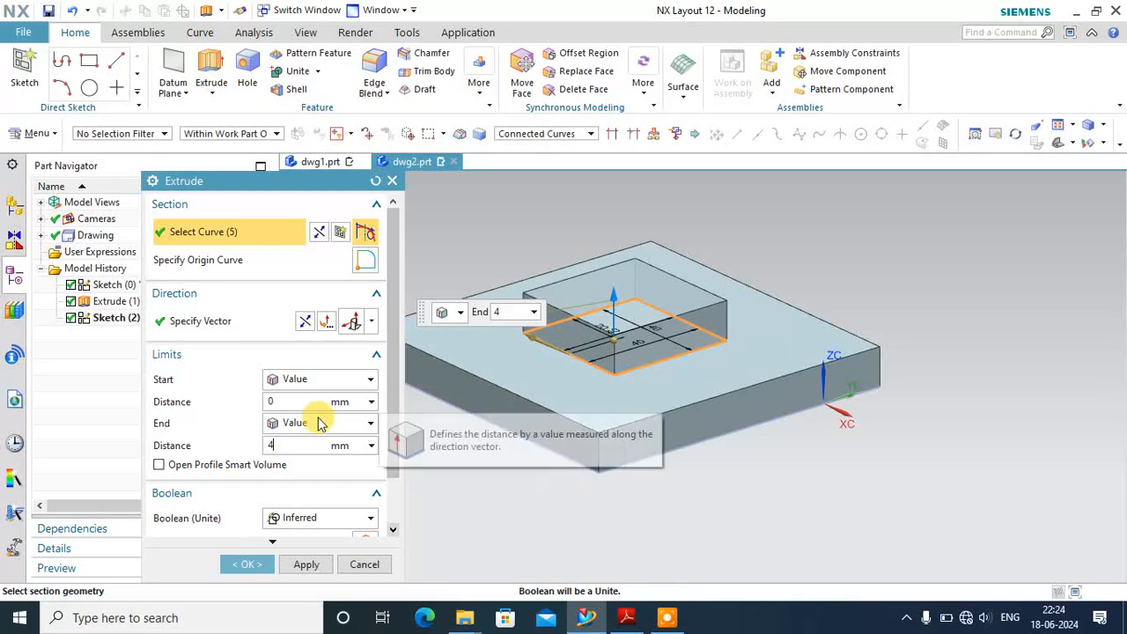
pyautogui.write('8')
pyautogui.press('Return')
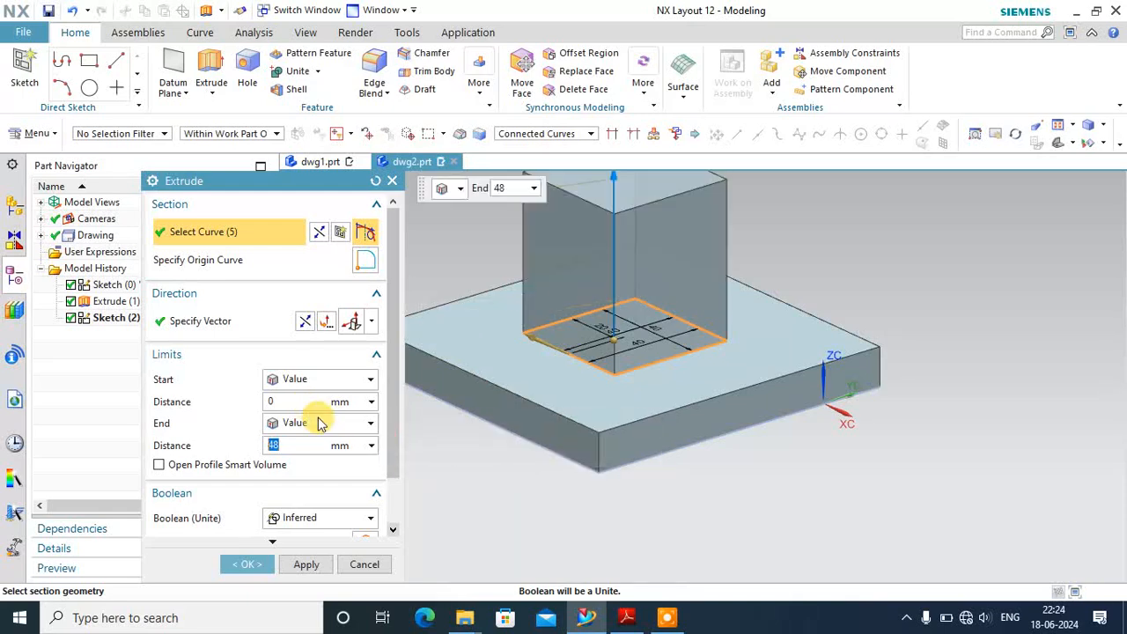
pyautogui.click(282, 521)
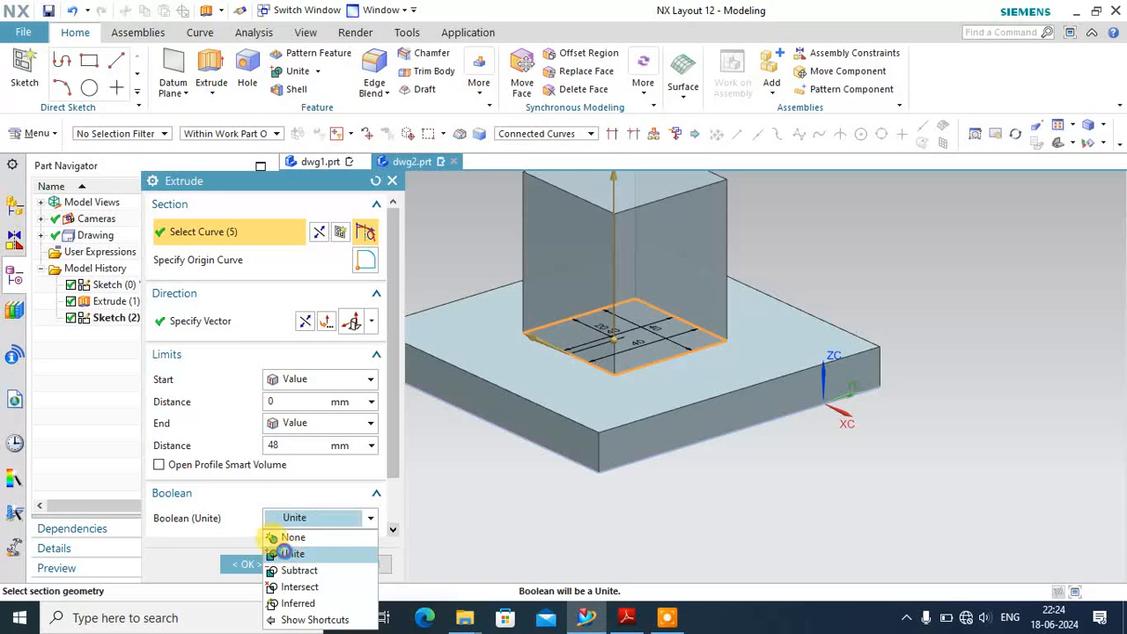
pyautogui.click(285, 553)
pyautogui.click(250, 566)
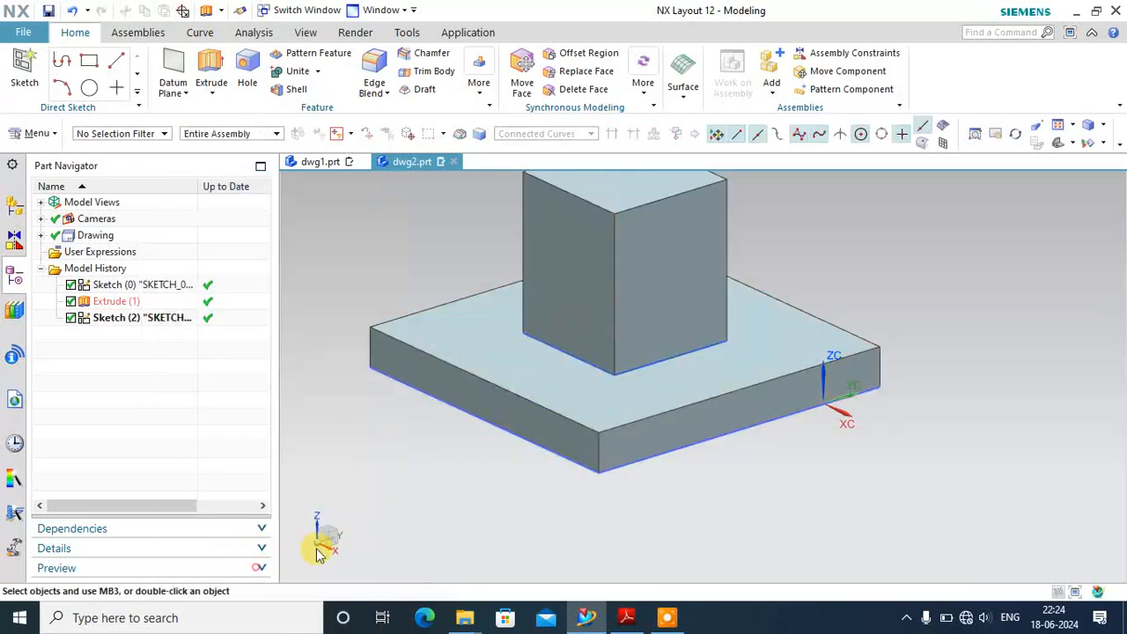
pyautogui.scroll(-2, 507, 548)
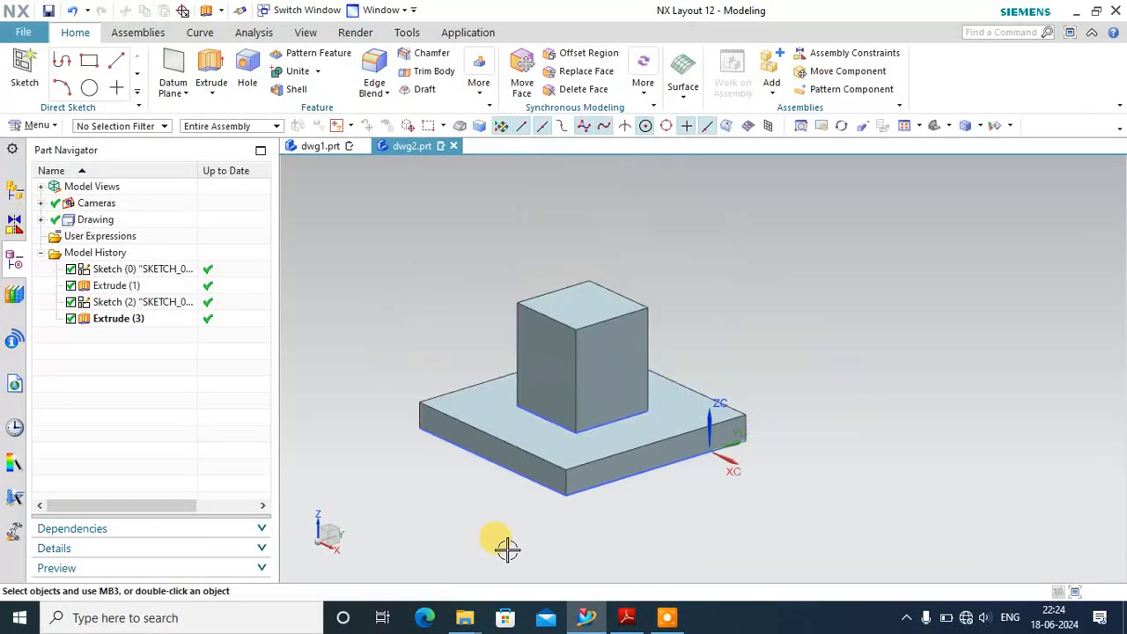
# - Check the rib layout in the PDF drawing and create a datum plane midway between two opposite side faces of the plate
pyautogui.click(625, 617)
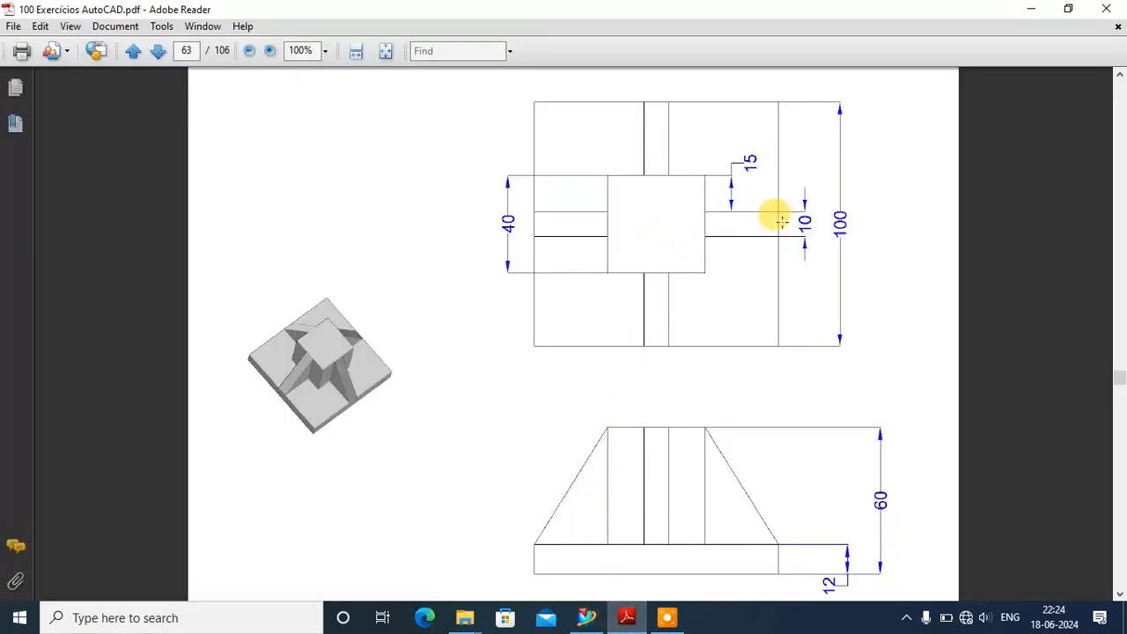
pyautogui.click(586, 617)
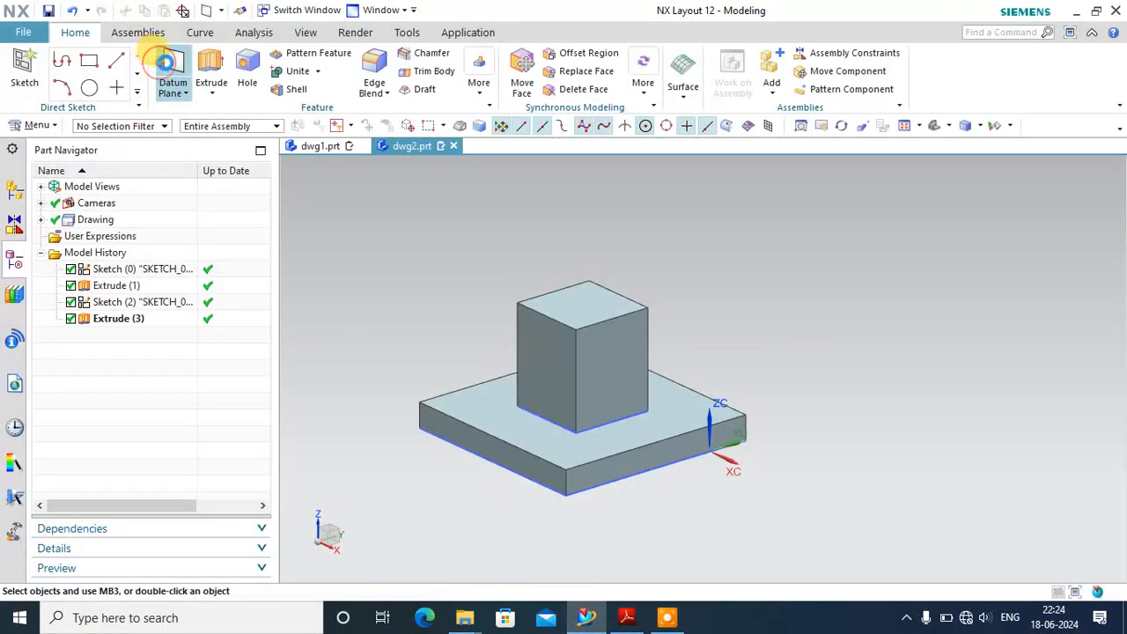
pyautogui.click(515, 446)
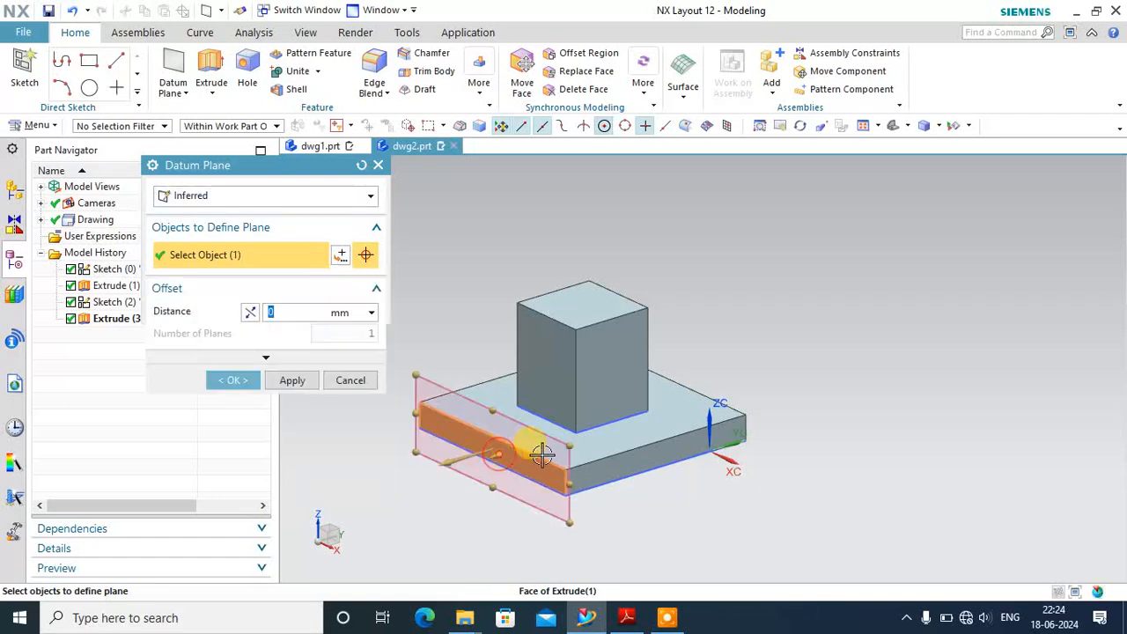
pyautogui.moveTo(562, 449); pyautogui.dragTo(478, 440, button='middle')
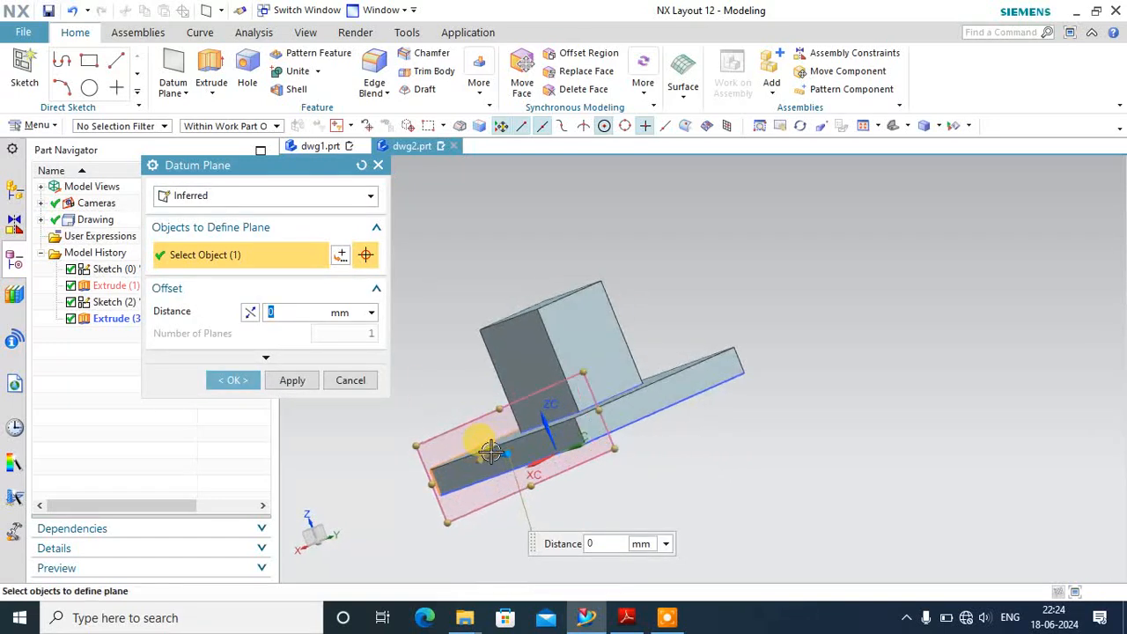
pyautogui.click(642, 395)
pyautogui.click(233, 306)
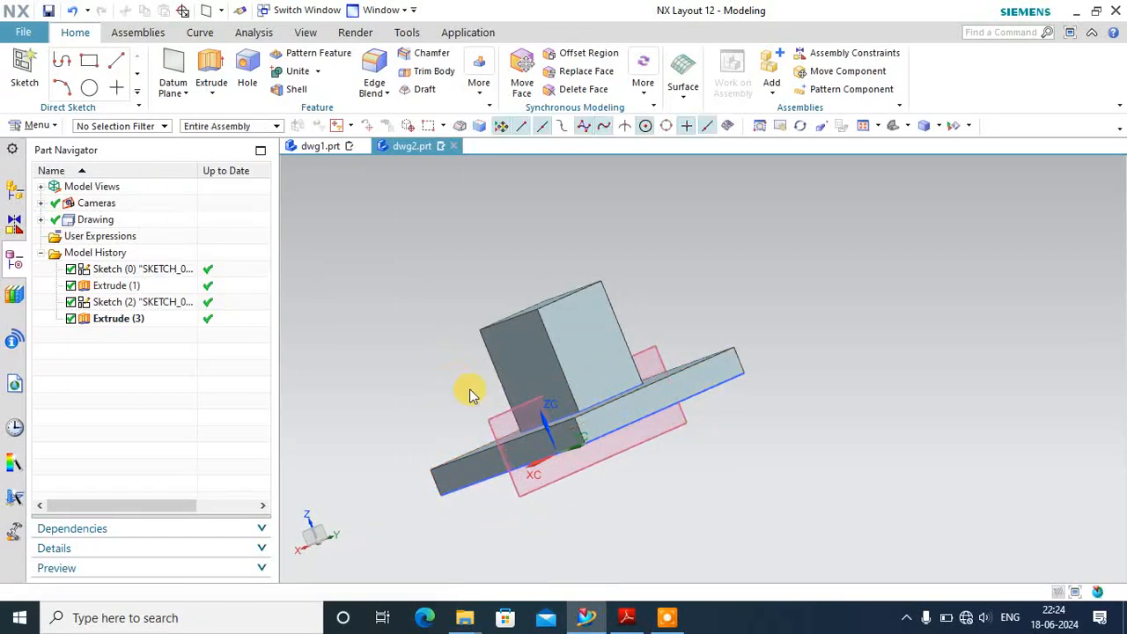
# - Start a sketch on the middle datum plane and draw a sloping line from the block's top corner to the plate's upper corner
pyautogui.moveTo(468, 390); pyautogui.dragTo(588, 398, button='middle')
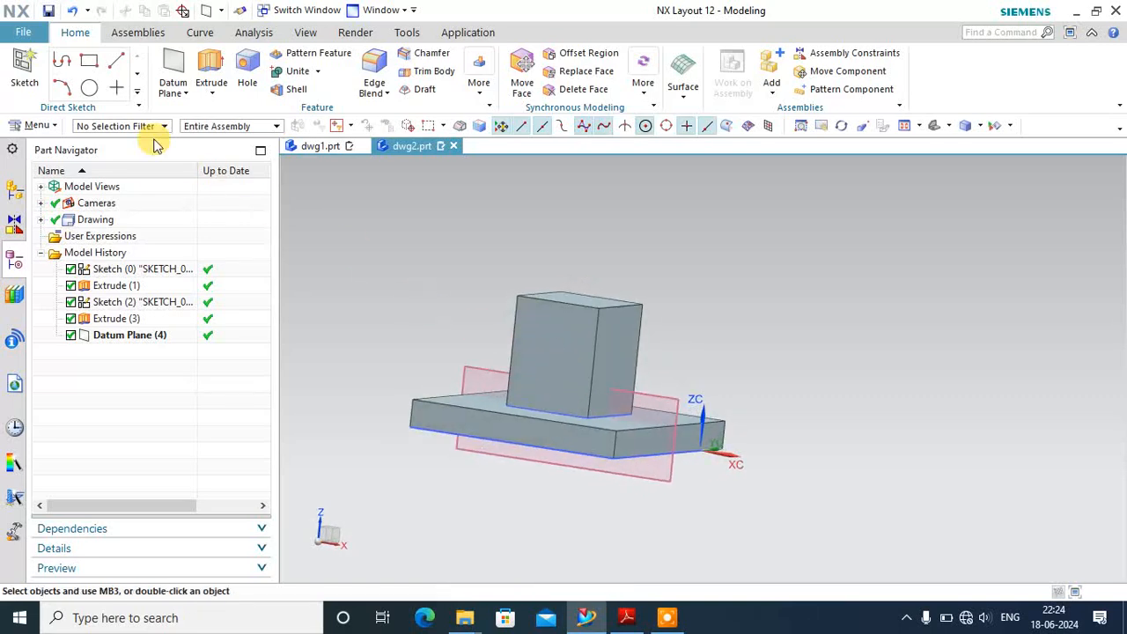
pyautogui.click(25, 71)
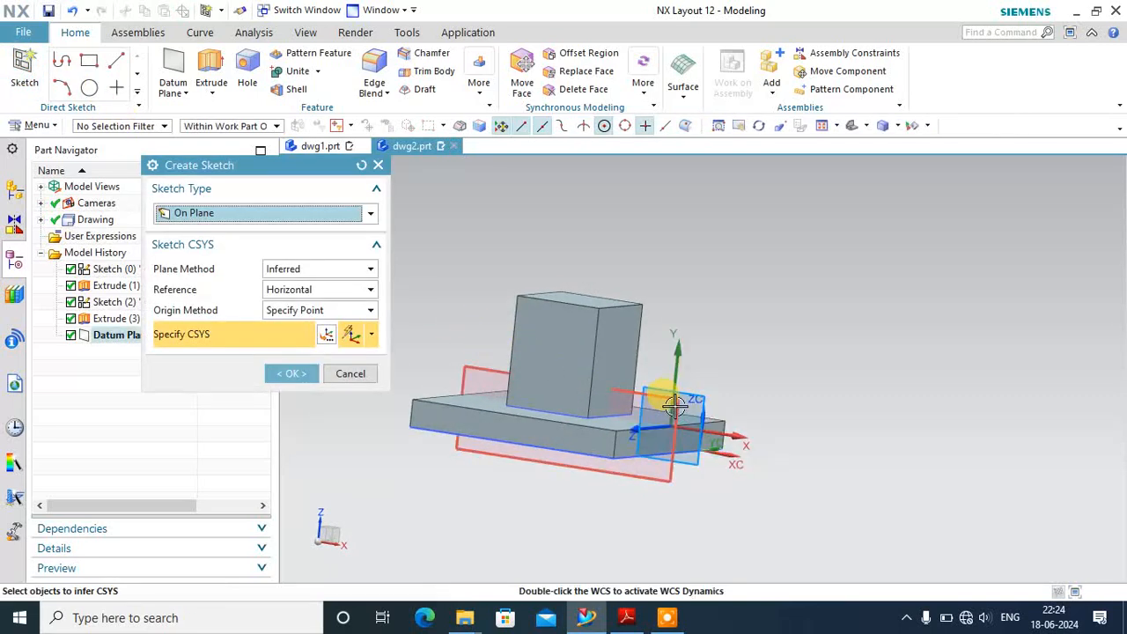
pyautogui.click(669, 401)
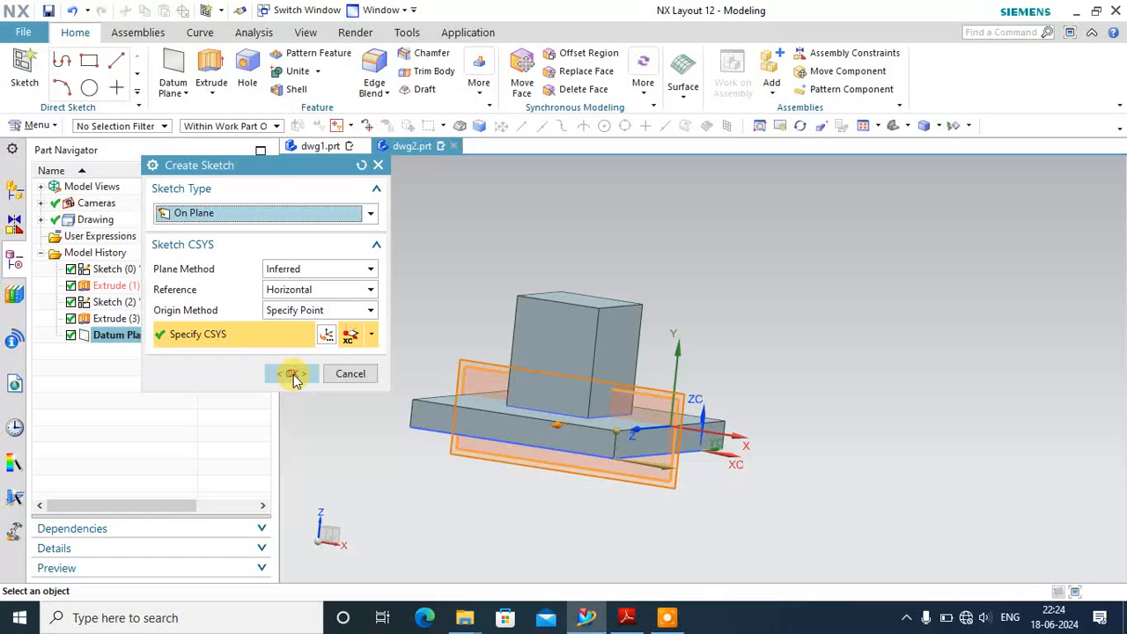
pyautogui.click(293, 374)
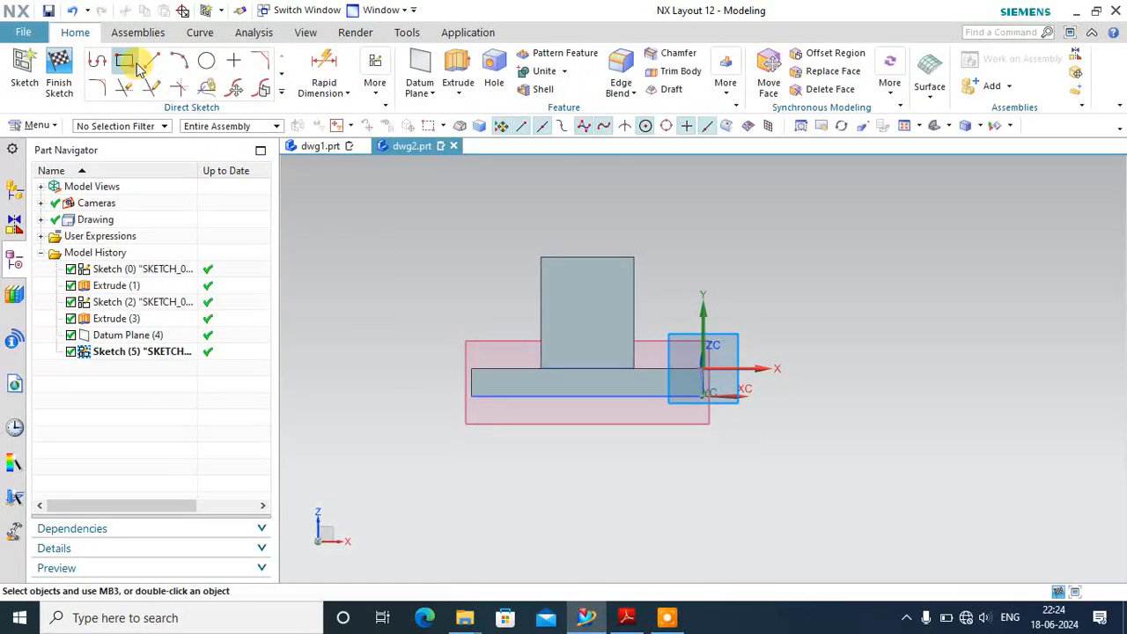
pyautogui.click(149, 61)
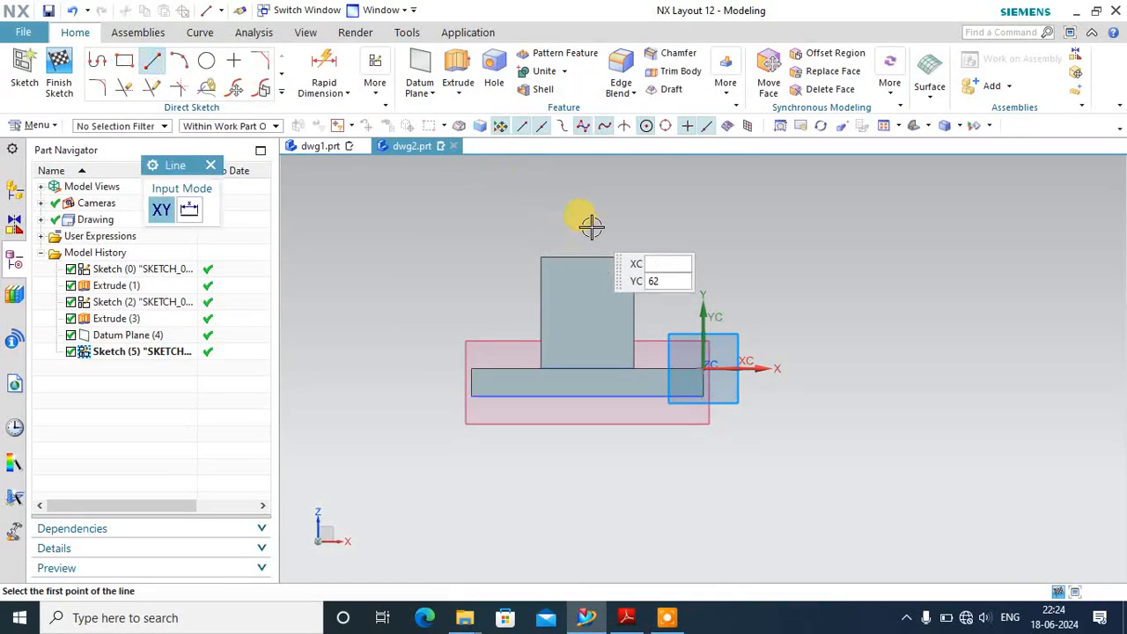
pyautogui.click(634, 257)
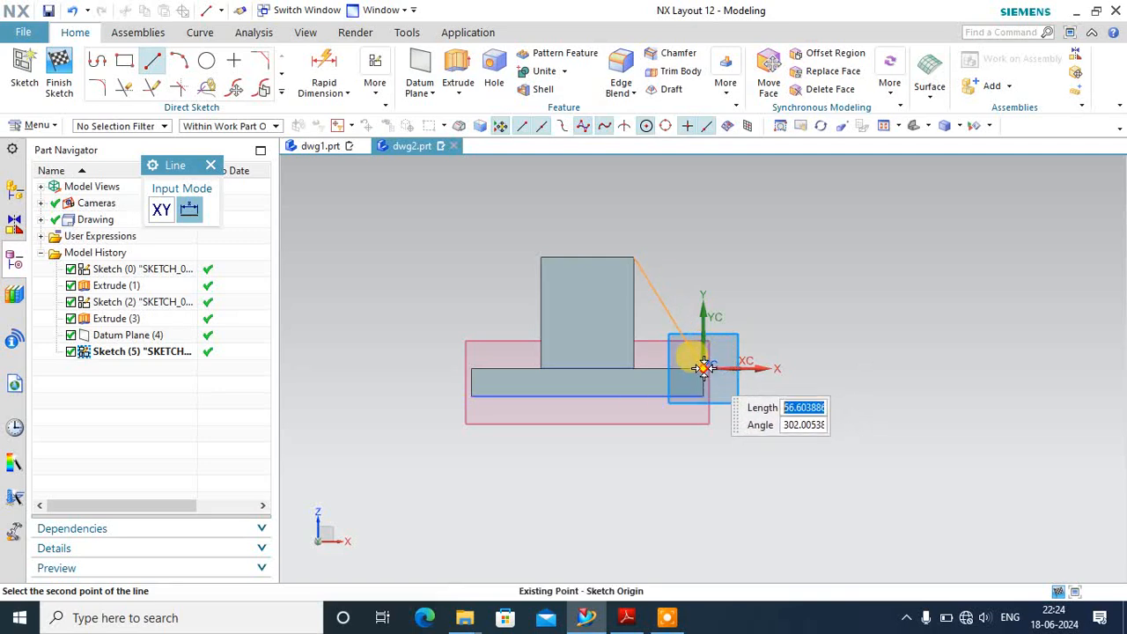
pyautogui.click(704, 368)
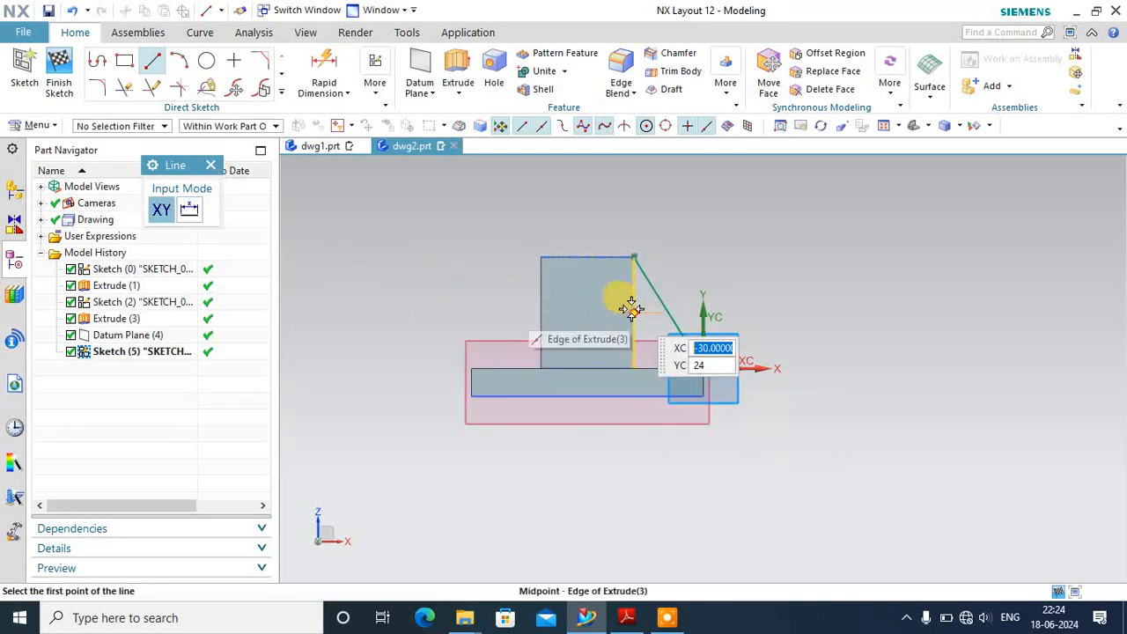
# - Draw a vertical line about 51 mm long down the block's side and a horizontal line about 36 mm long along the plate's top
pyautogui.click(632, 256)
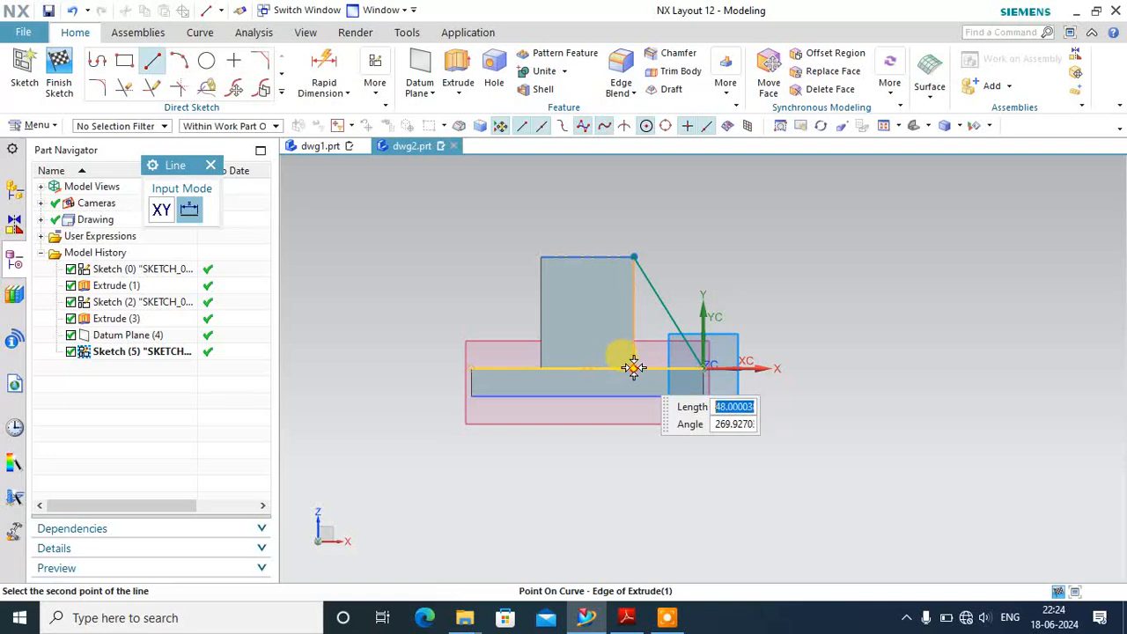
pyautogui.scroll(3, 634, 368)
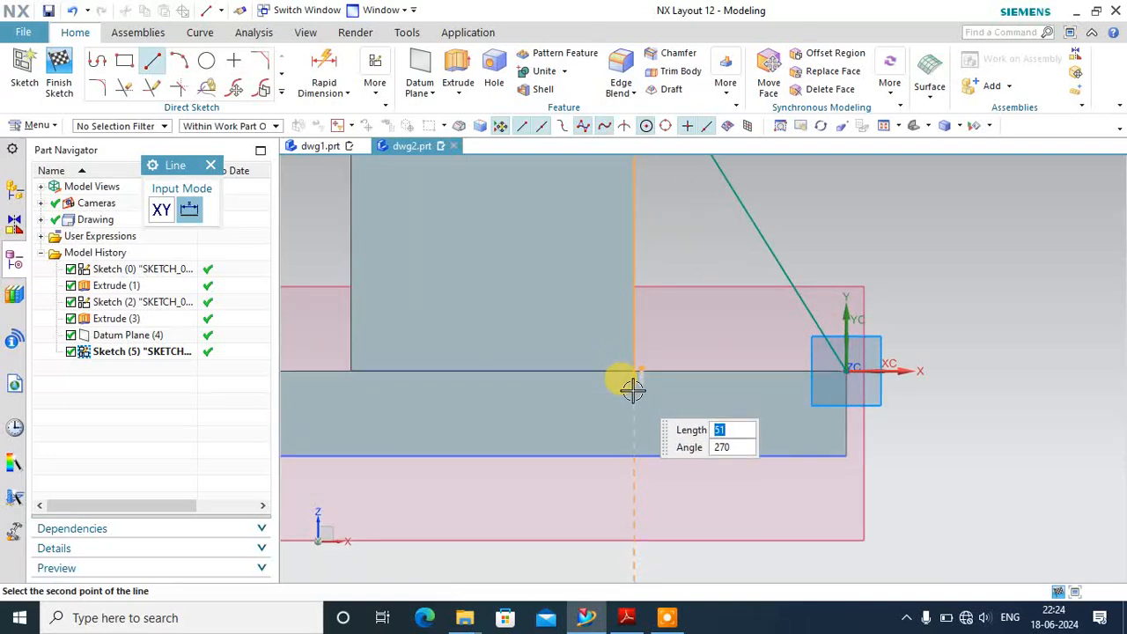
pyautogui.click(633, 390)
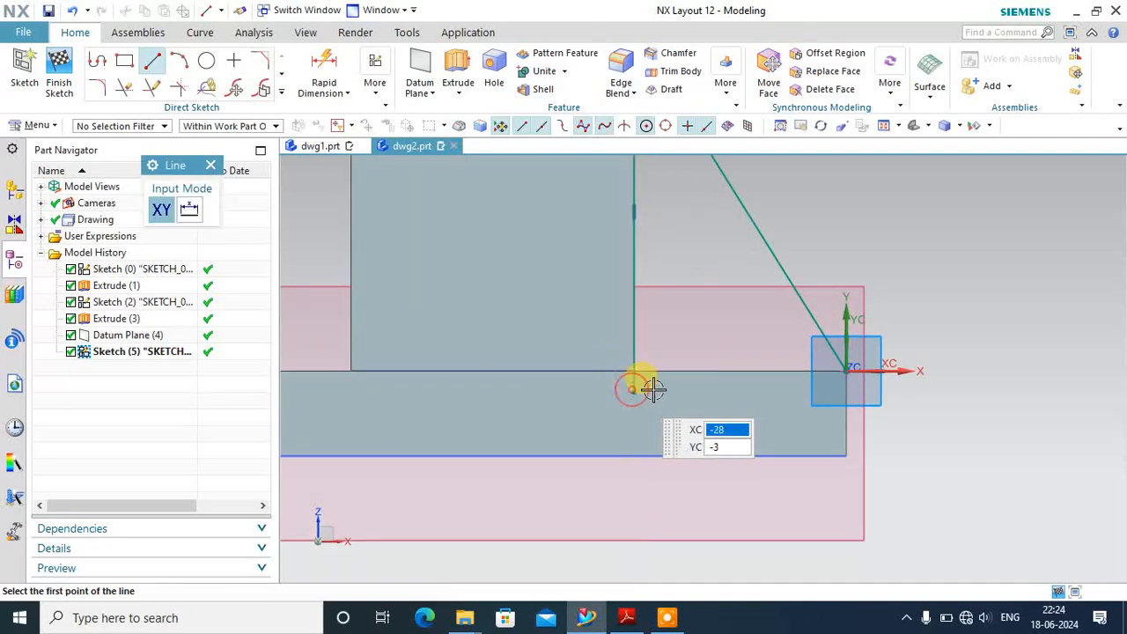
pyautogui.click(845, 371)
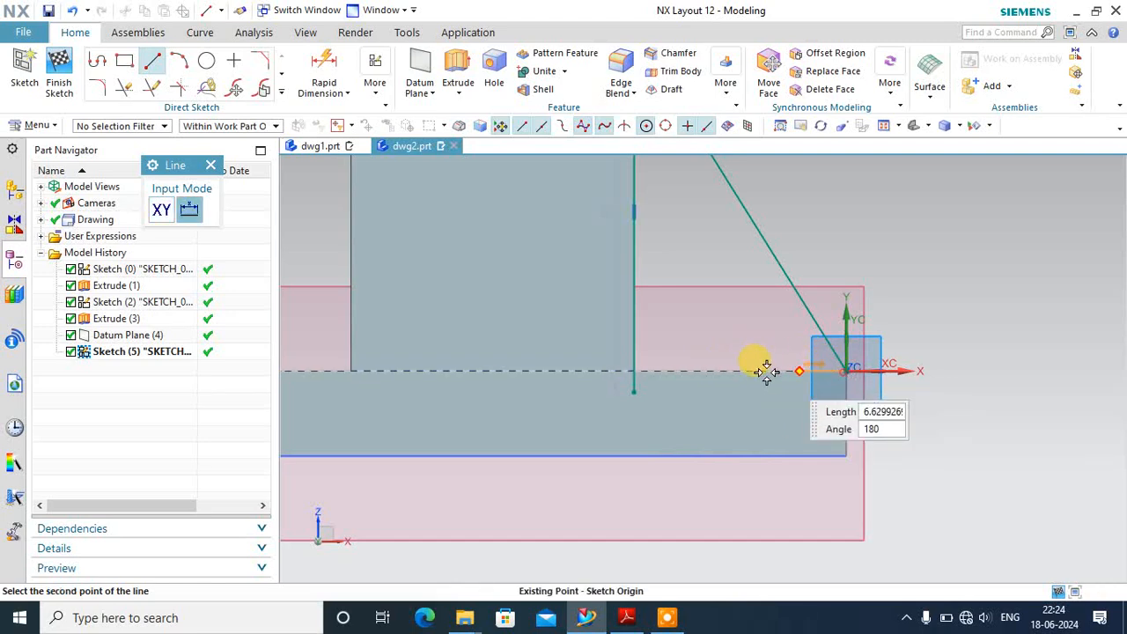
pyautogui.click(590, 371)
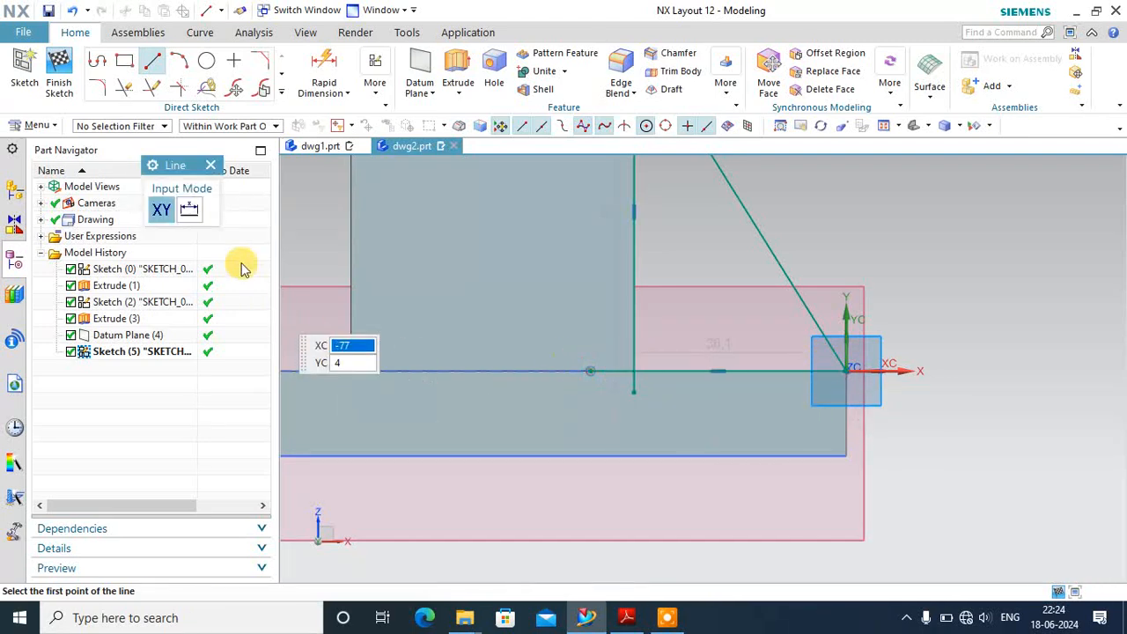
# - Trim the overhanging ends of the vertical and horizontal lines to leave a closed triangle, and finish the sketch
pyautogui.click(125, 89)
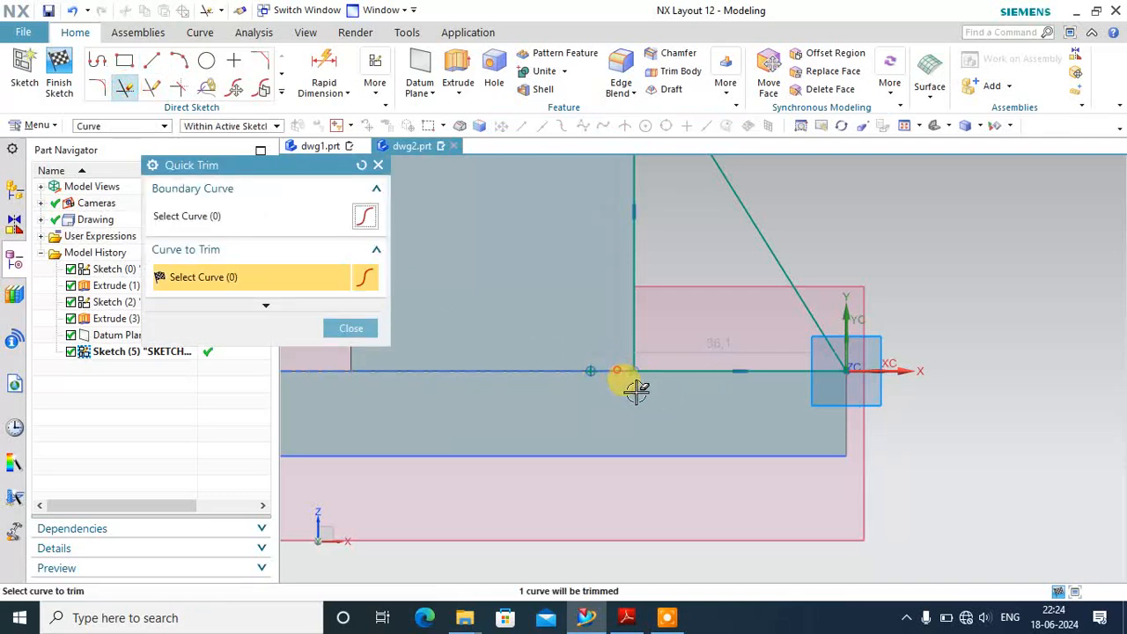
pyautogui.click(635, 391)
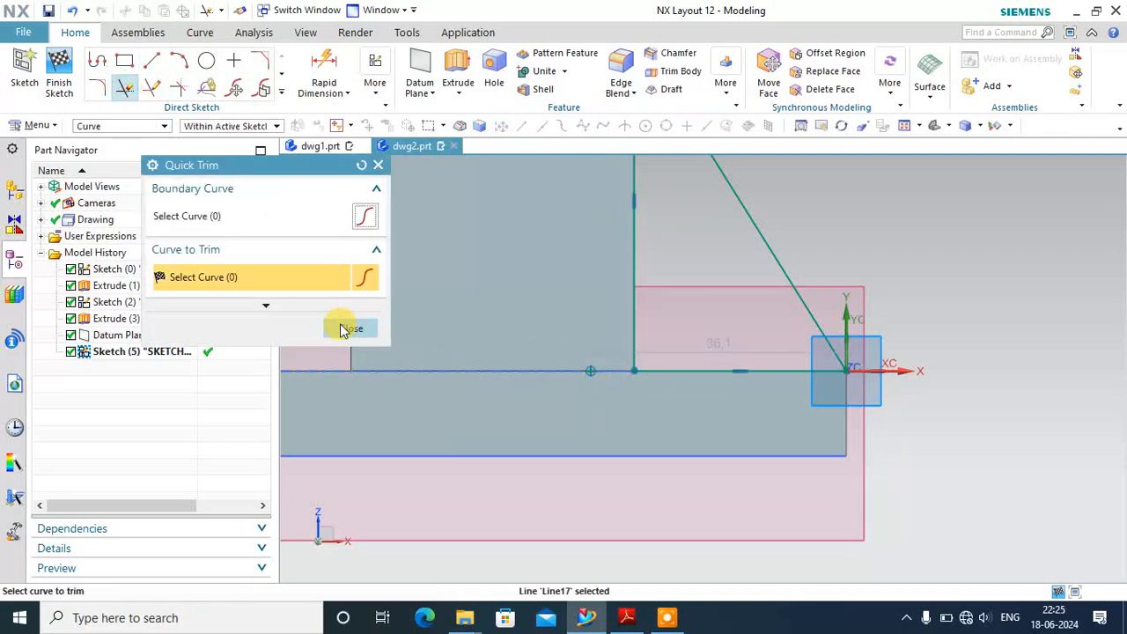
pyautogui.scroll(2, 607, 367)
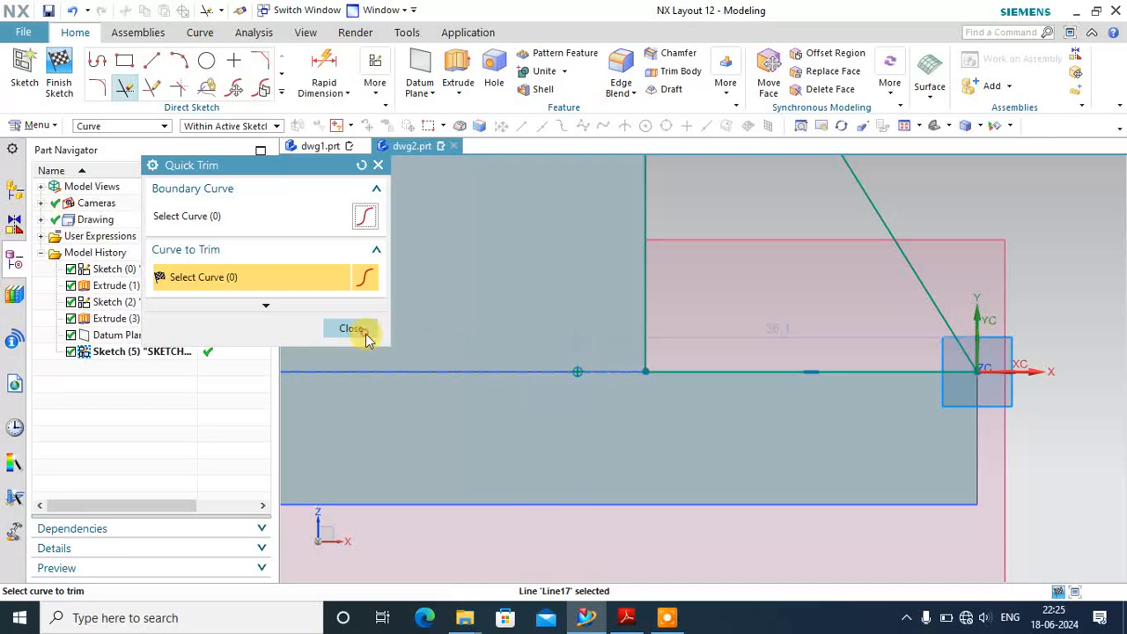
pyautogui.click(353, 329)
pyautogui.scroll(-2, 583, 372)
pyautogui.click(61, 69)
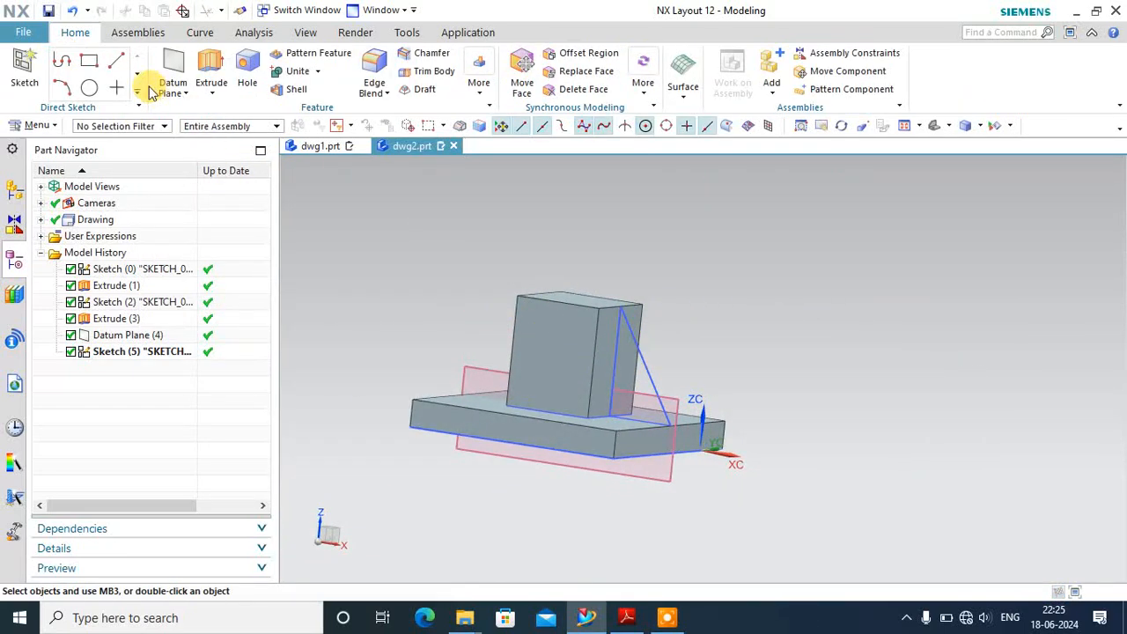
# - Check the rib thickness in the PDF drawing and extrude the triangle symmetrically by 5 mm, united with the body
pyautogui.click(626, 616)
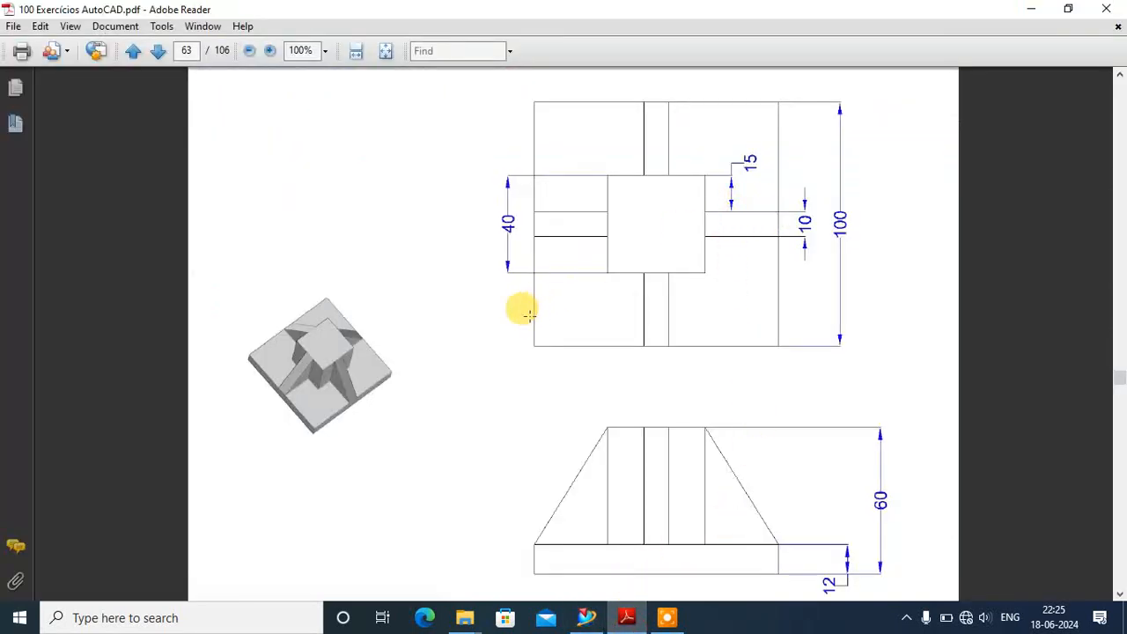
pyautogui.click(586, 616)
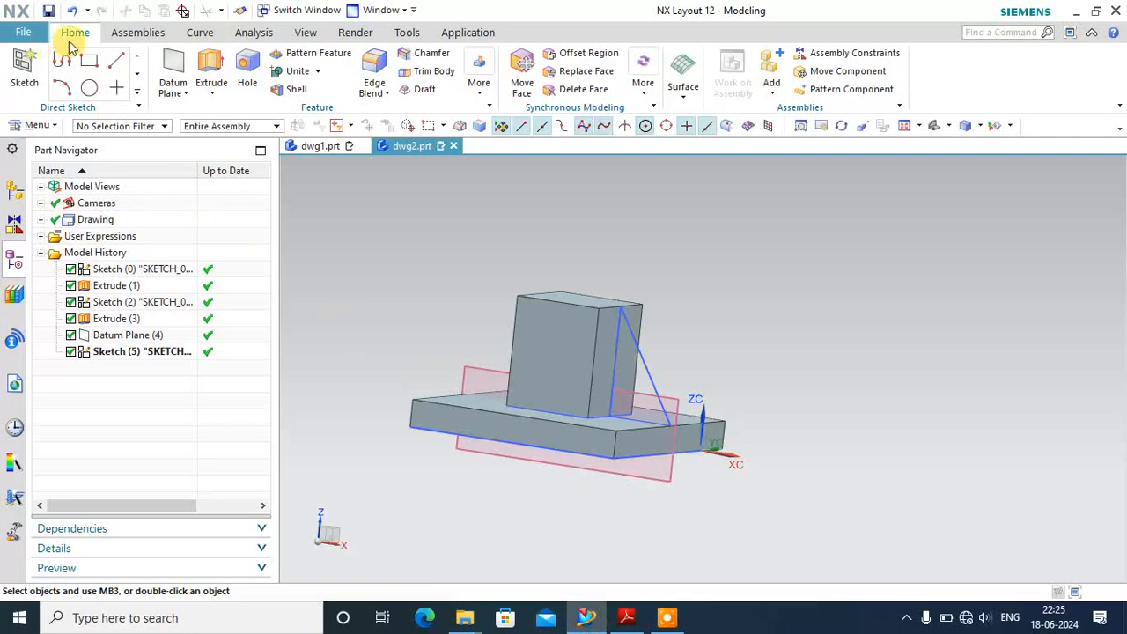
pyautogui.click(212, 64)
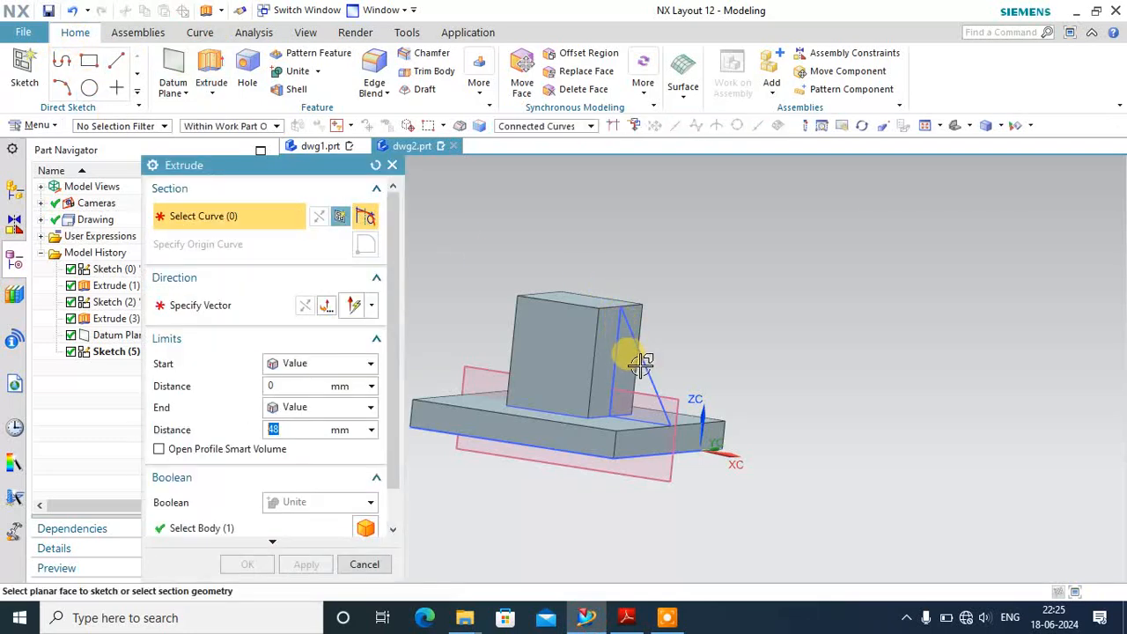
pyautogui.click(641, 366)
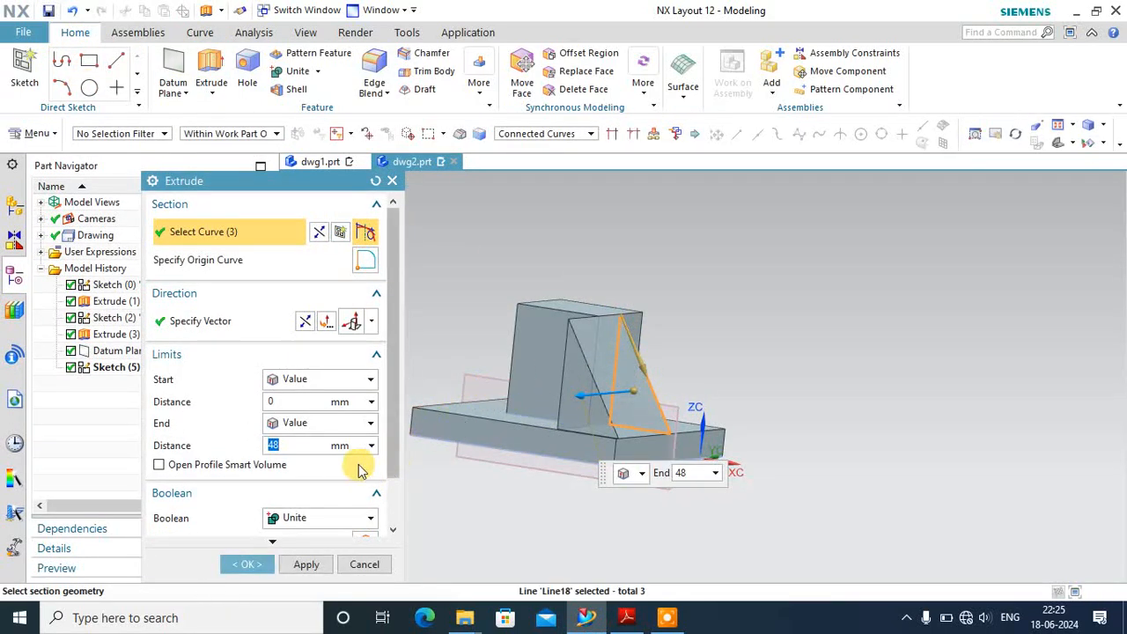
pyautogui.click(298, 378)
pyautogui.click(308, 415)
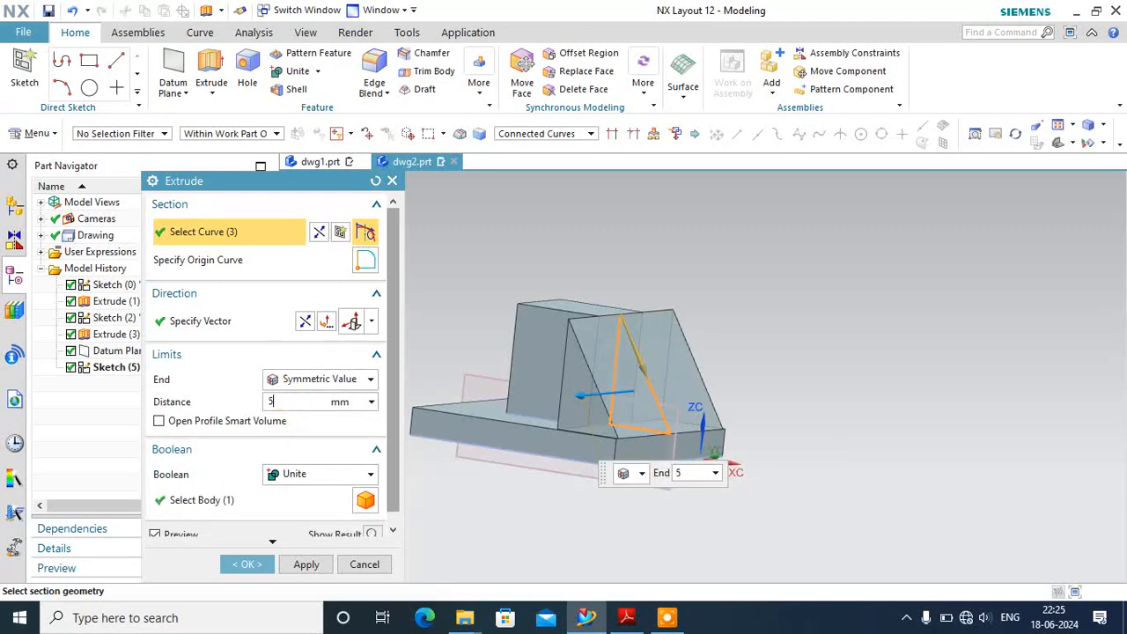
pyautogui.write('5')
pyautogui.press('Return')
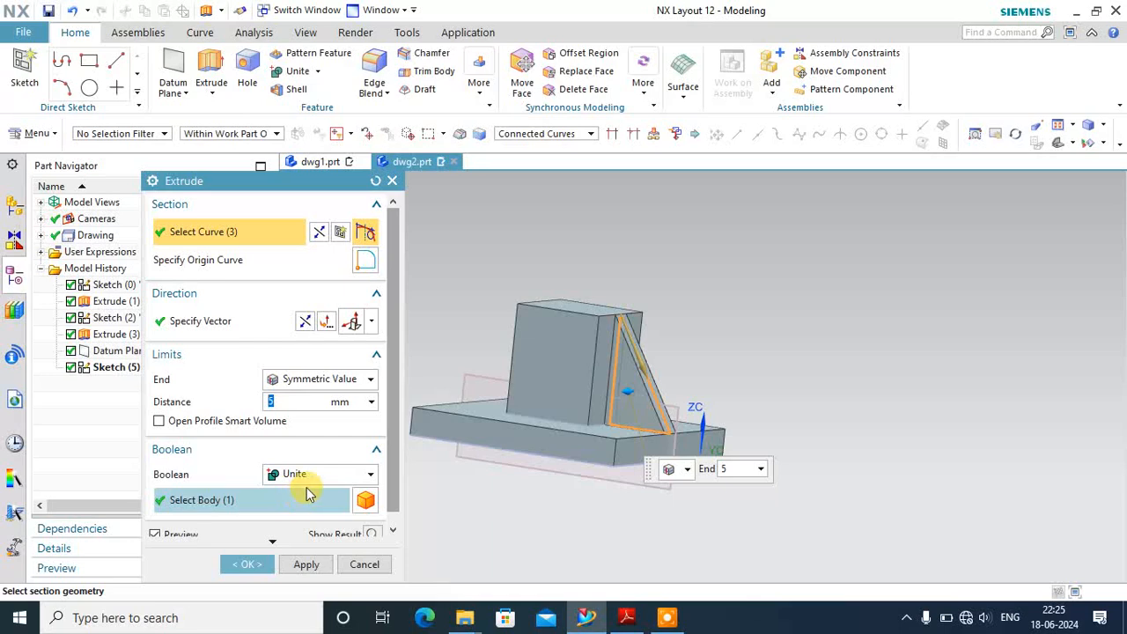
pyautogui.click(250, 566)
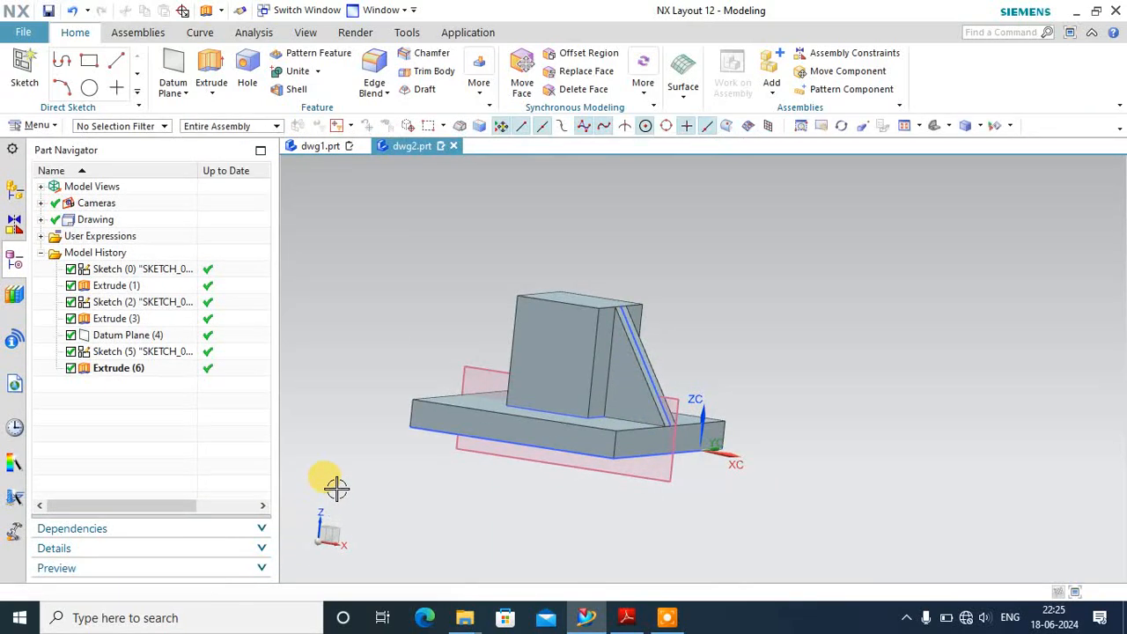
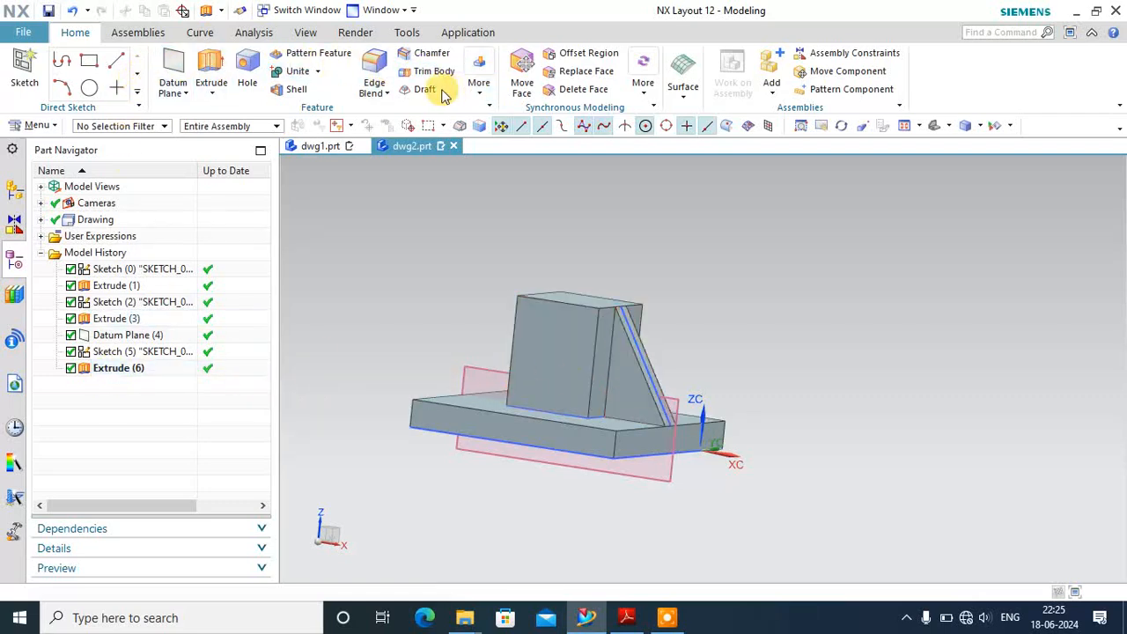
pyautogui.click(343, 58)
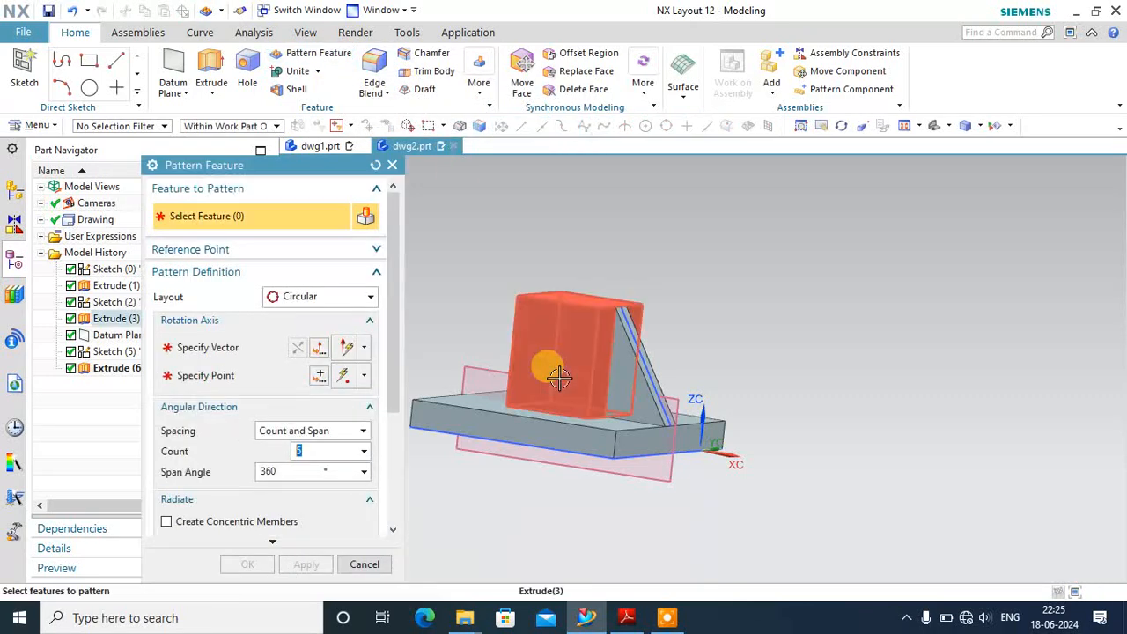
pyautogui.moveTo(543, 367); pyautogui.dragTo(536, 390, button='middle')
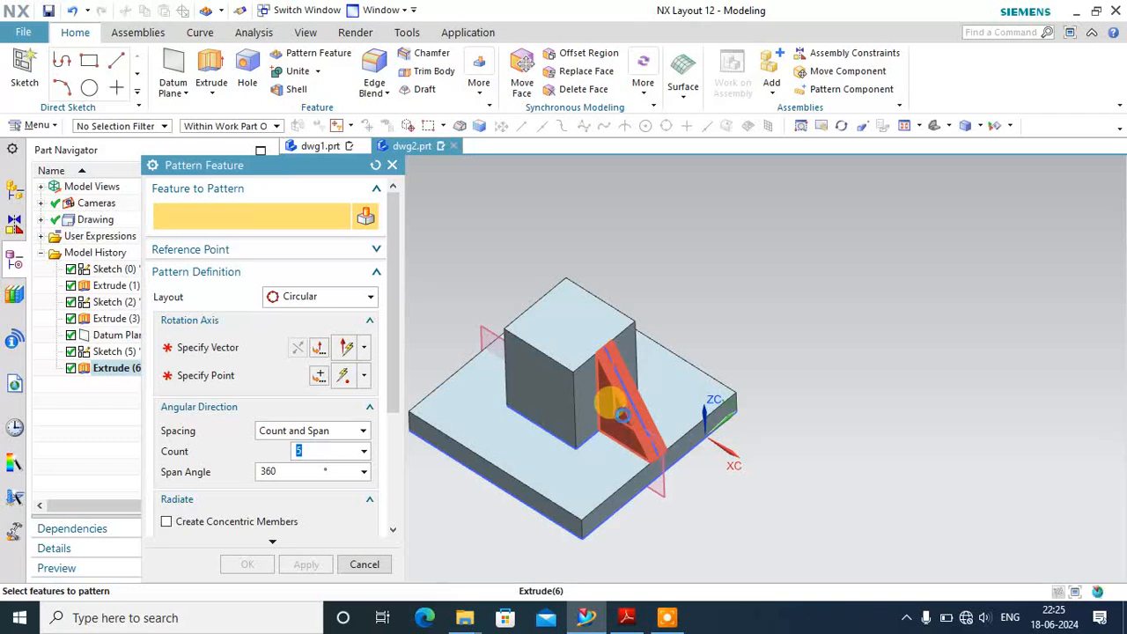
pyautogui.click(616, 410)
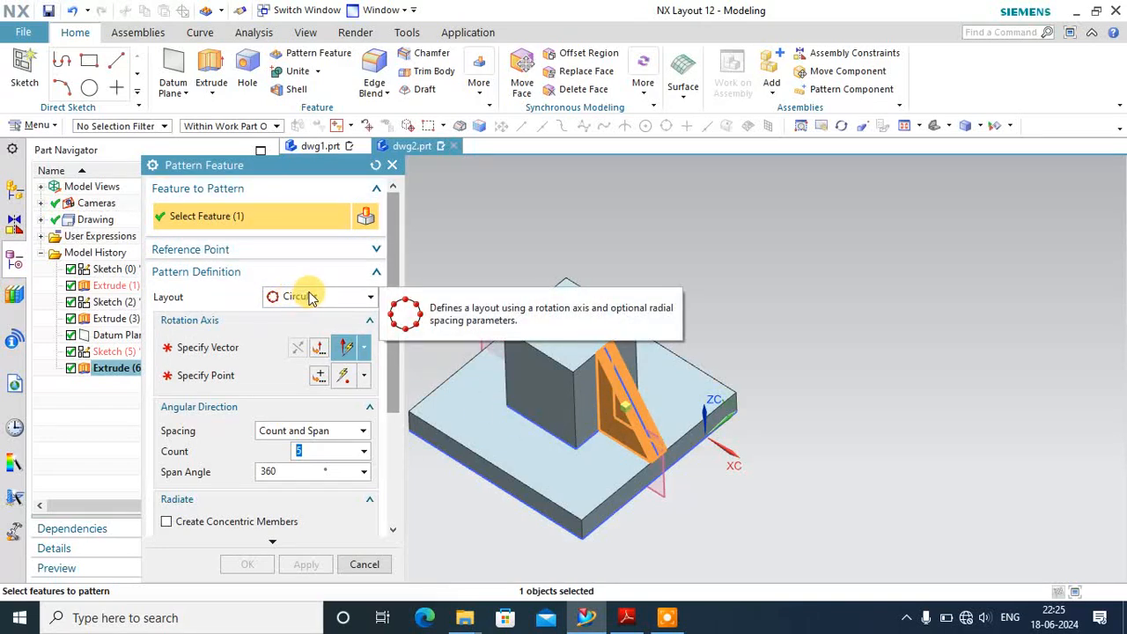
pyautogui.click(247, 346)
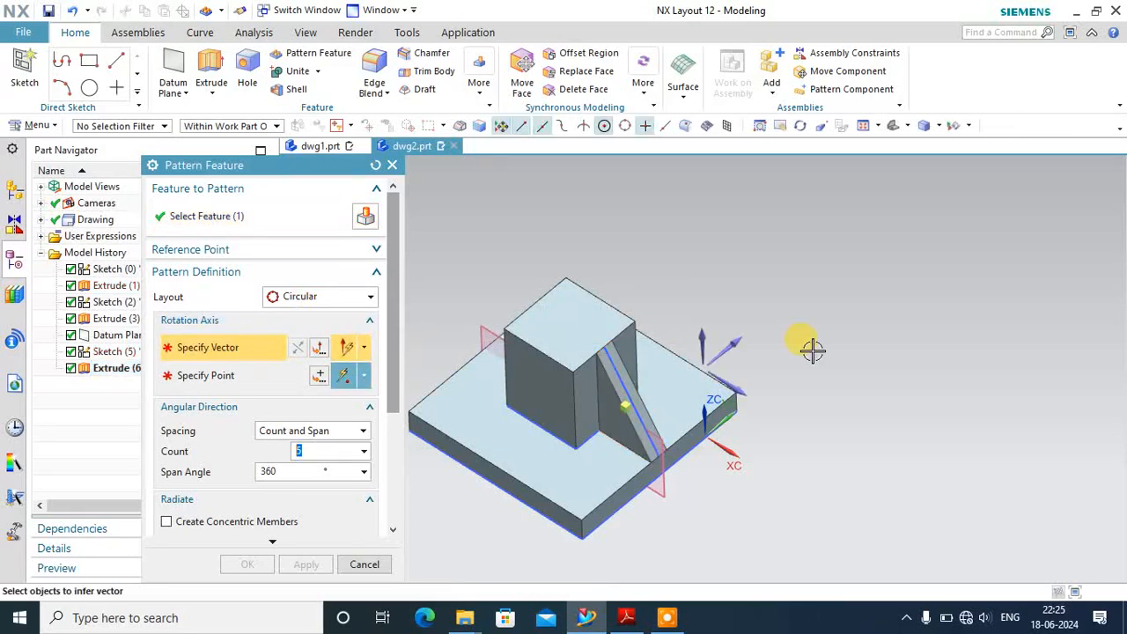
pyautogui.click(706, 336)
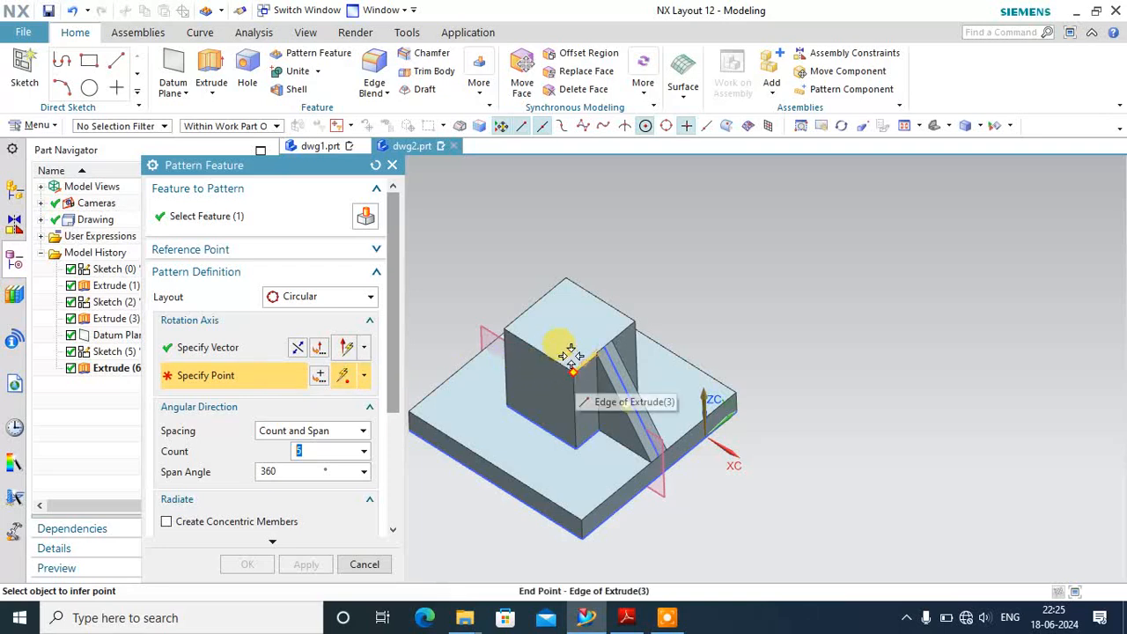
pyautogui.click(391, 165)
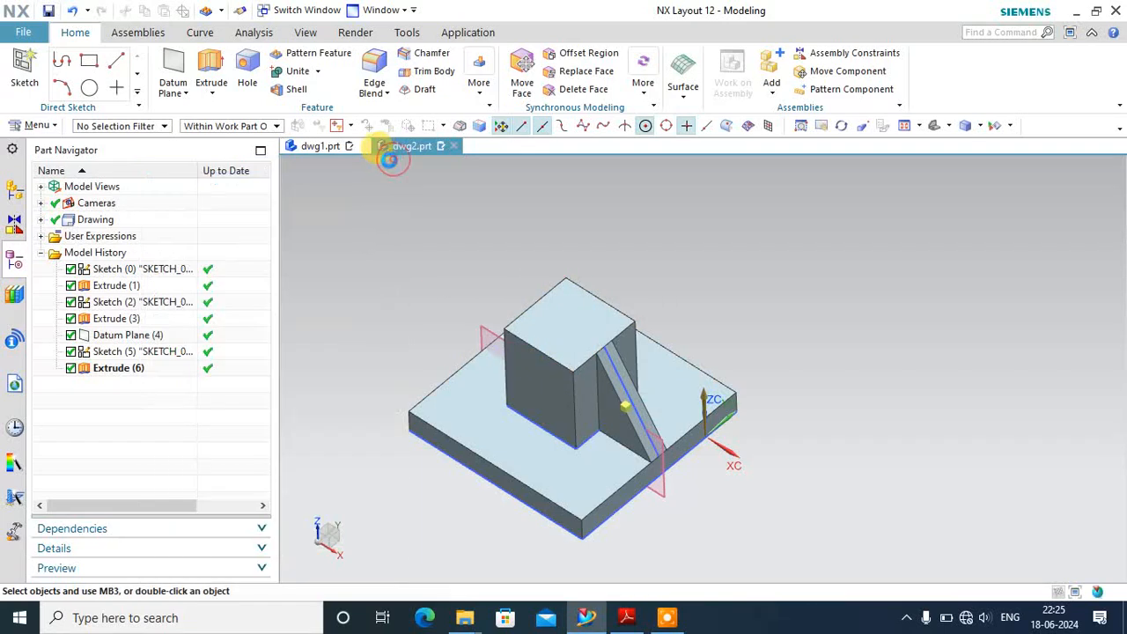
pyautogui.click(117, 67)
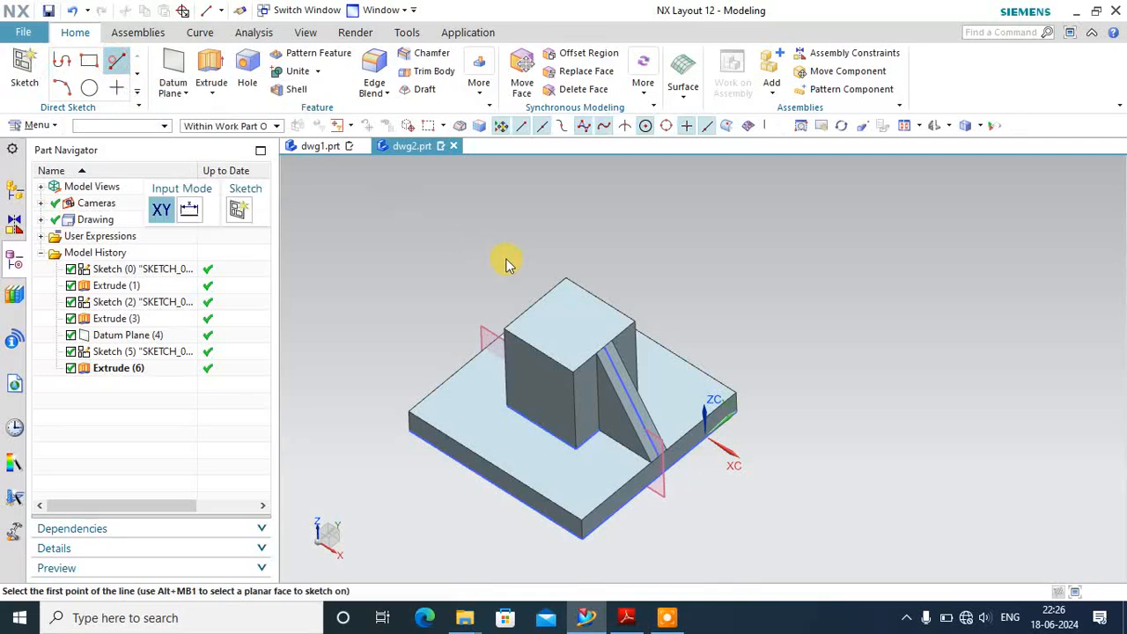
pyautogui.click(554, 331)
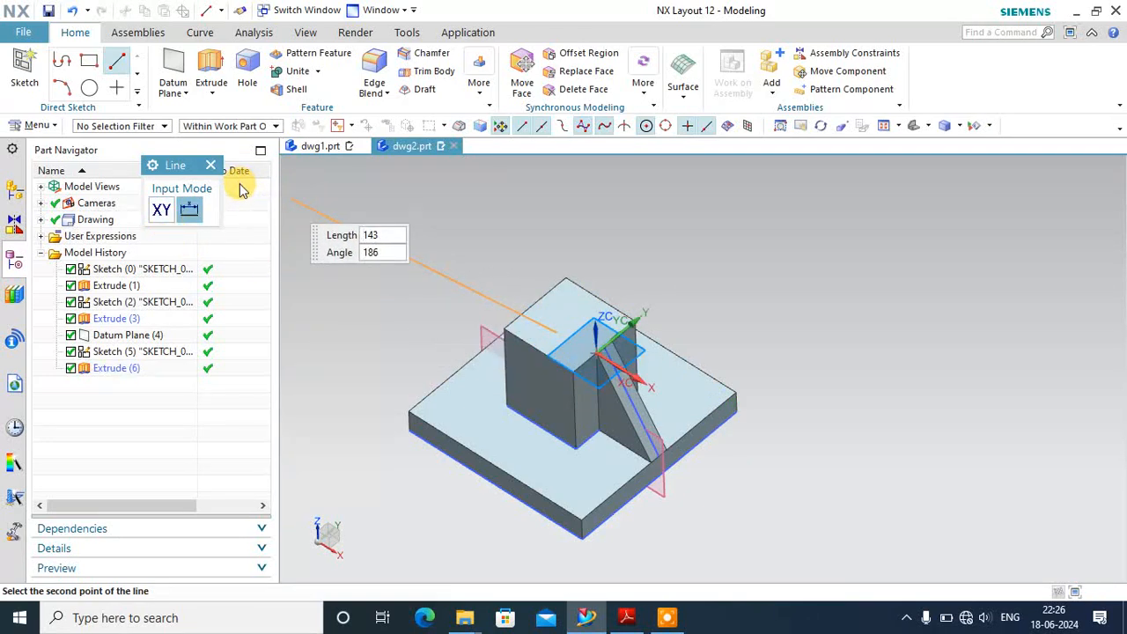
pyautogui.press('Escape')
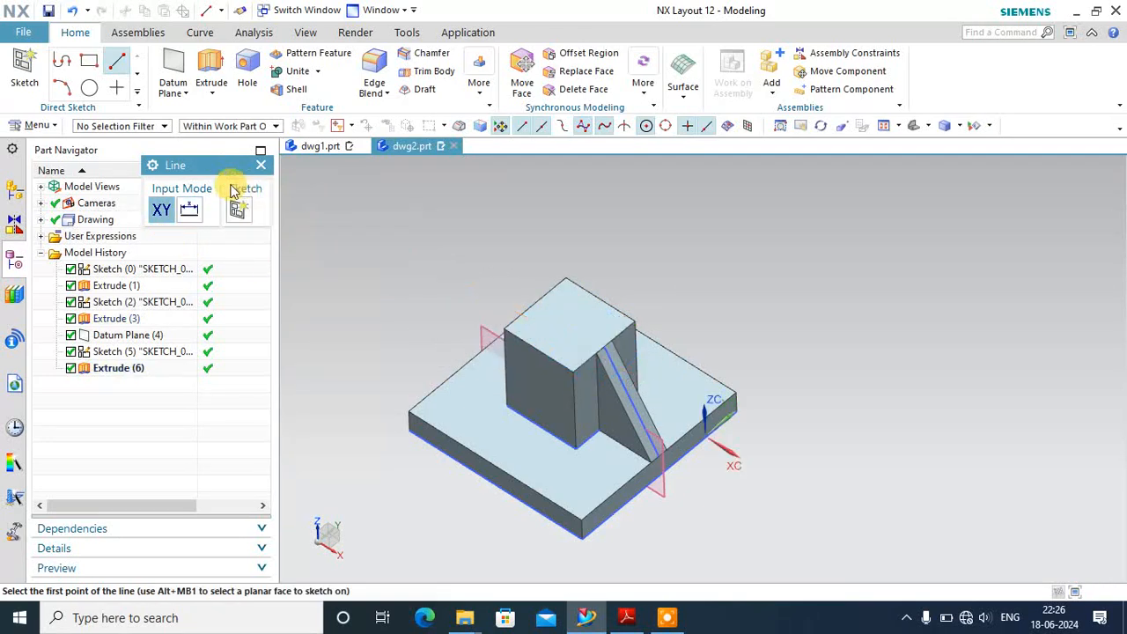
# - Sketch a line on the block's top face joining the midpoints of its front and back edges, and finish the sketch
pyautogui.click(24, 78)
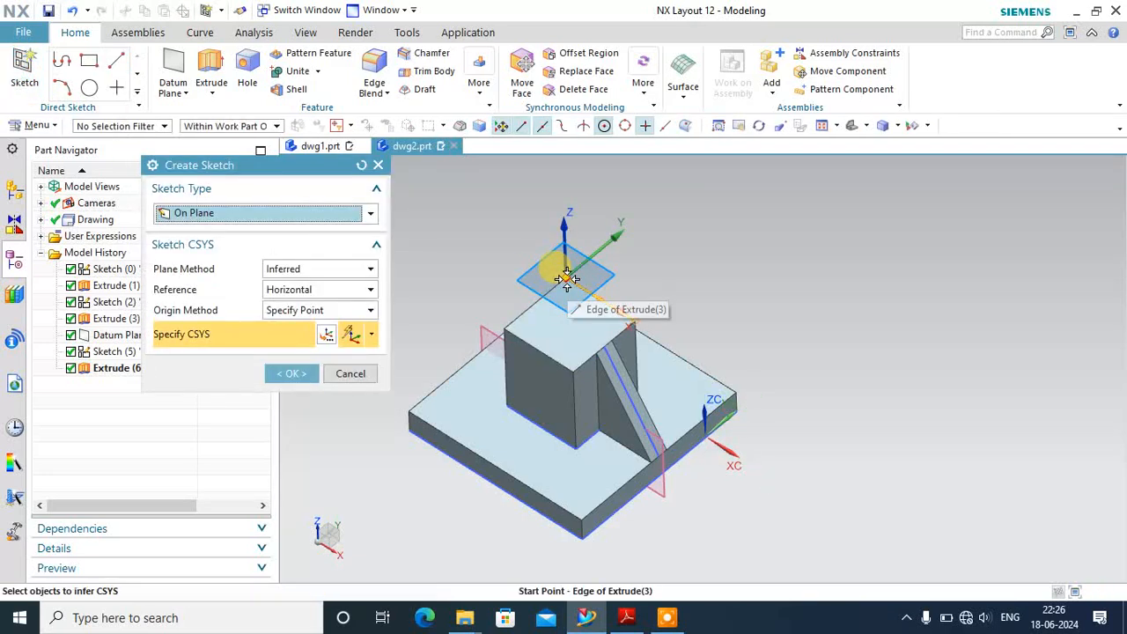
pyautogui.click(571, 322)
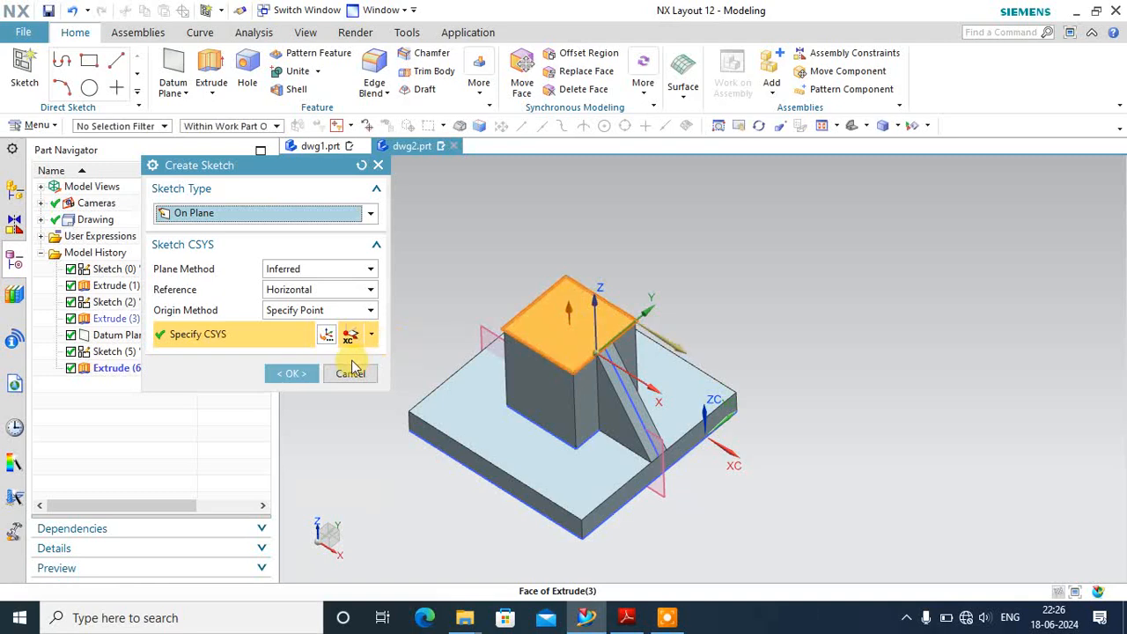
pyautogui.click(305, 373)
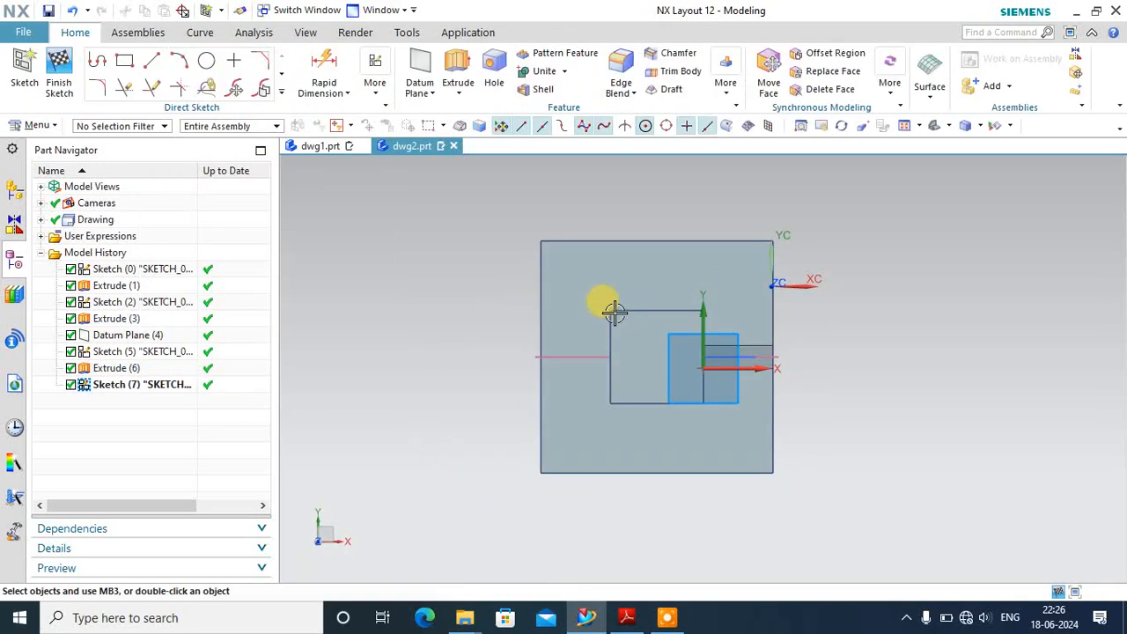
pyautogui.click(656, 310)
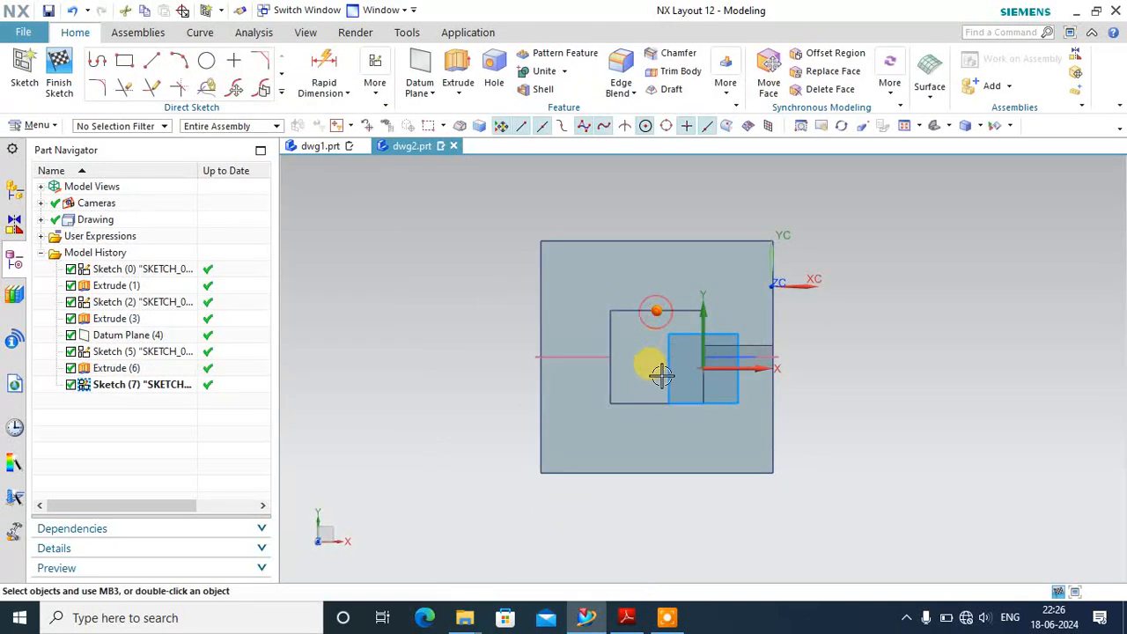
pyautogui.click(152, 60)
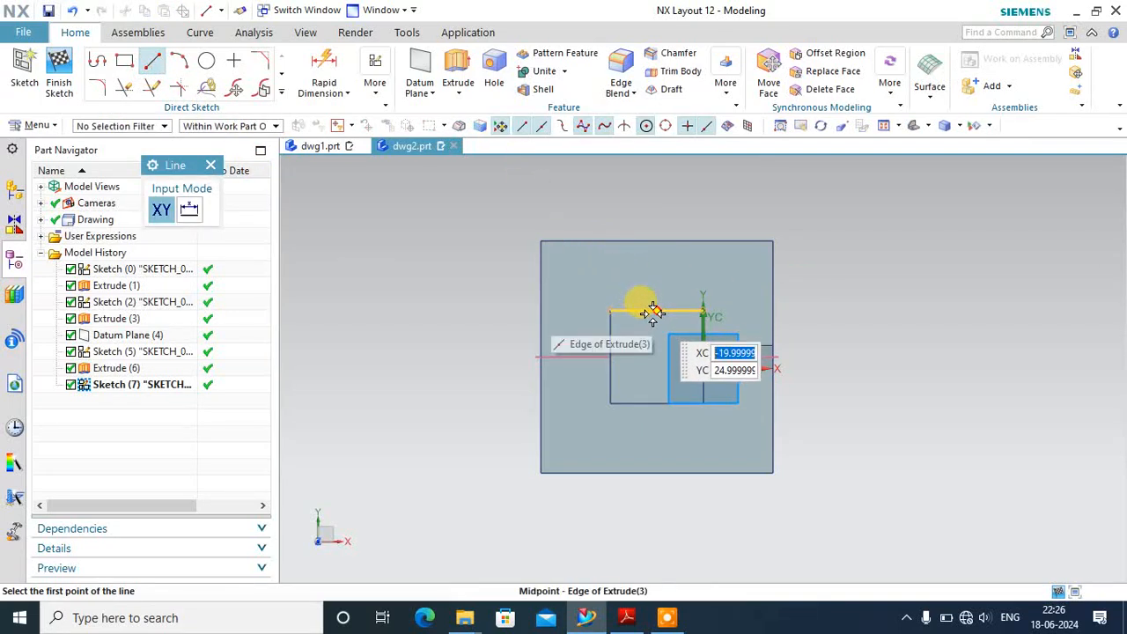
pyautogui.click(657, 312)
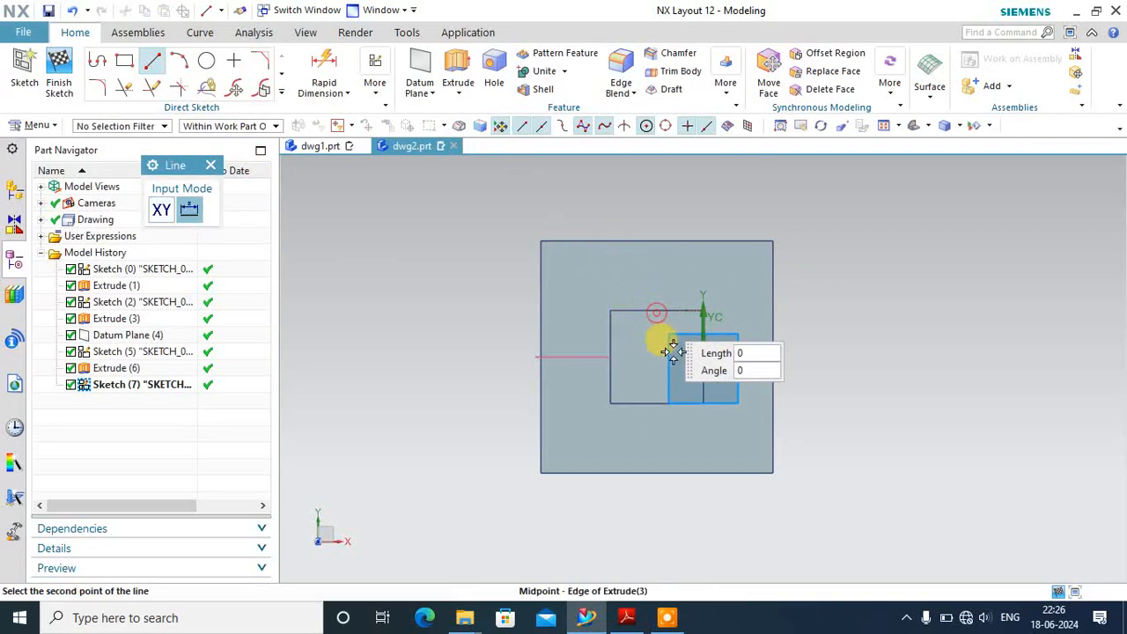
pyautogui.click(658, 402)
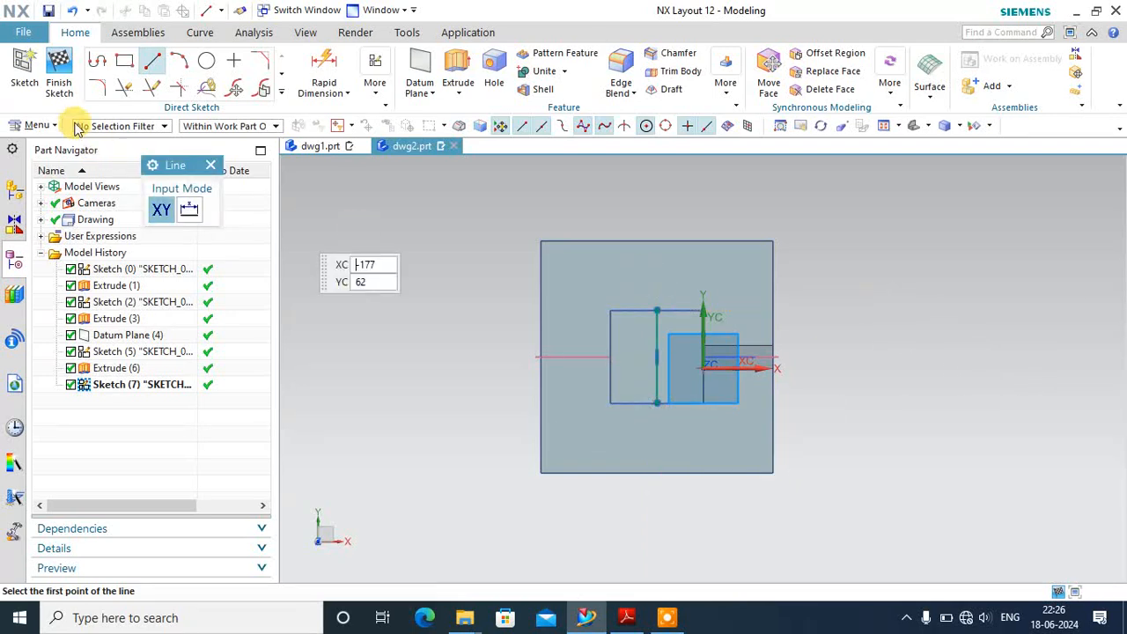
pyautogui.click(63, 86)
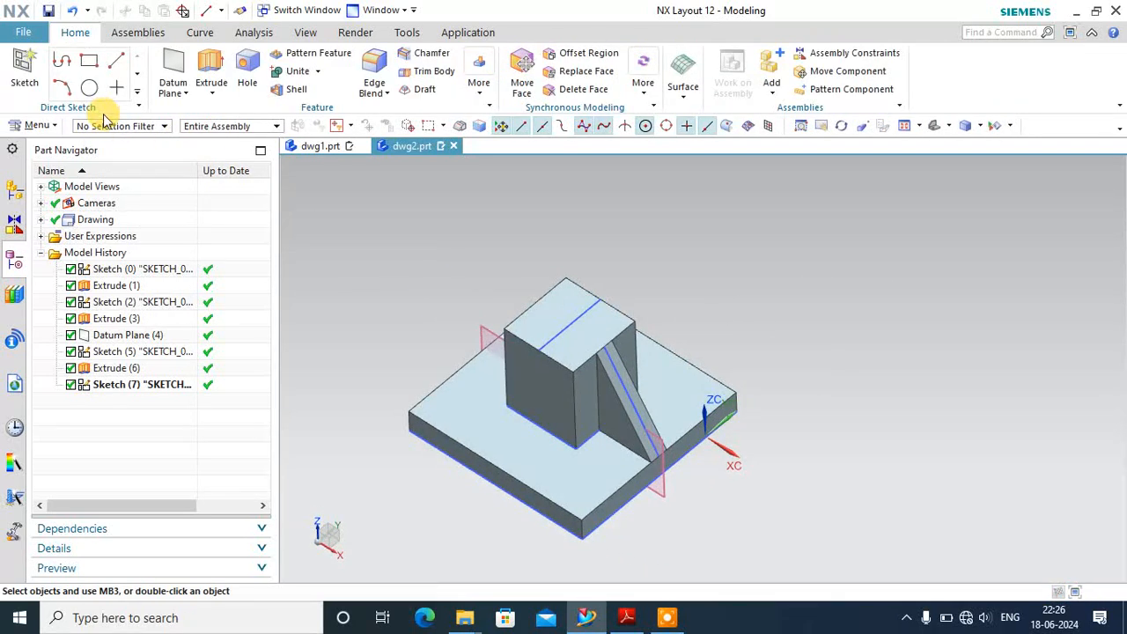
# - Reopen the sketch on the block's top face, convert its middle line to a reference line, and finish the sketch
pyautogui.doubleClick(141, 384)
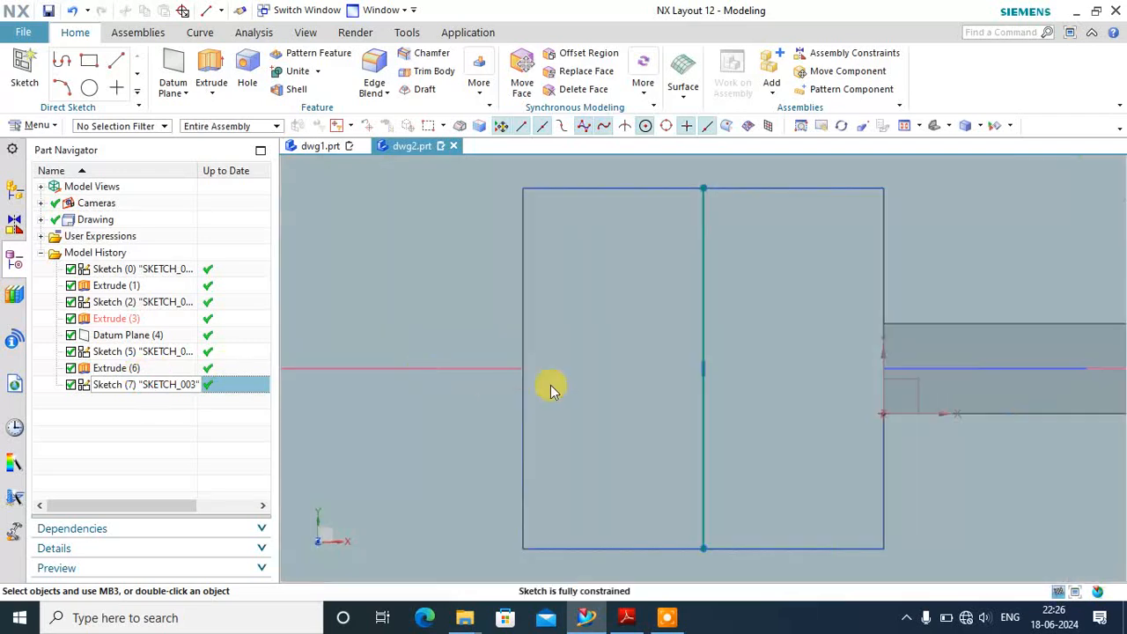
pyautogui.rightClick(701, 319)
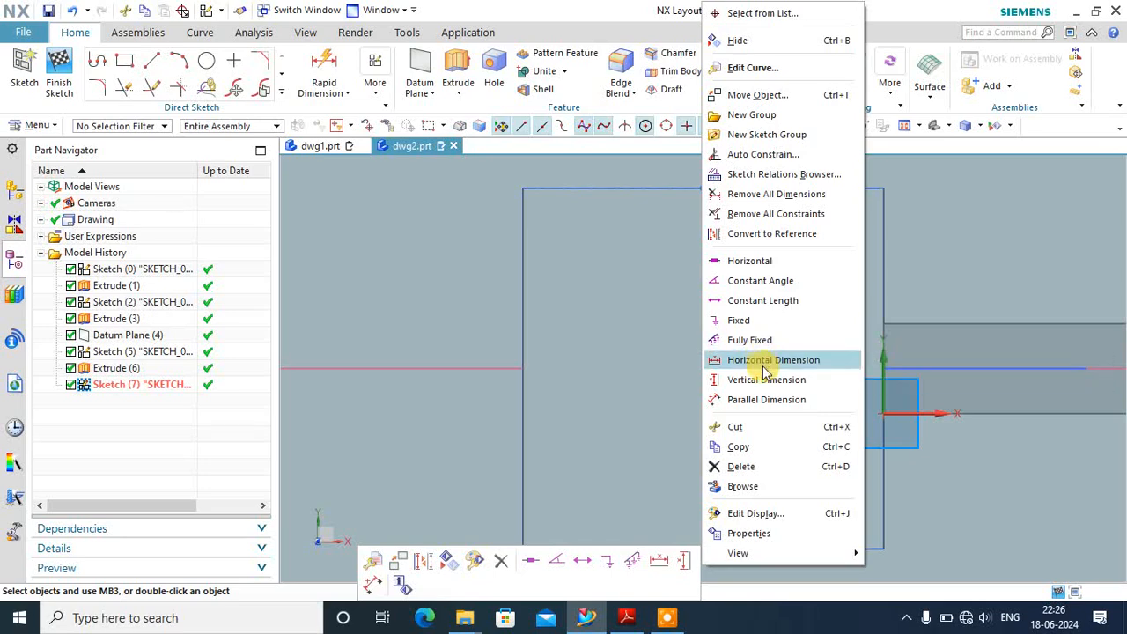
pyautogui.click(762, 237)
pyautogui.moveTo(684, 390); pyautogui.dragTo(656, 338, button='middle')
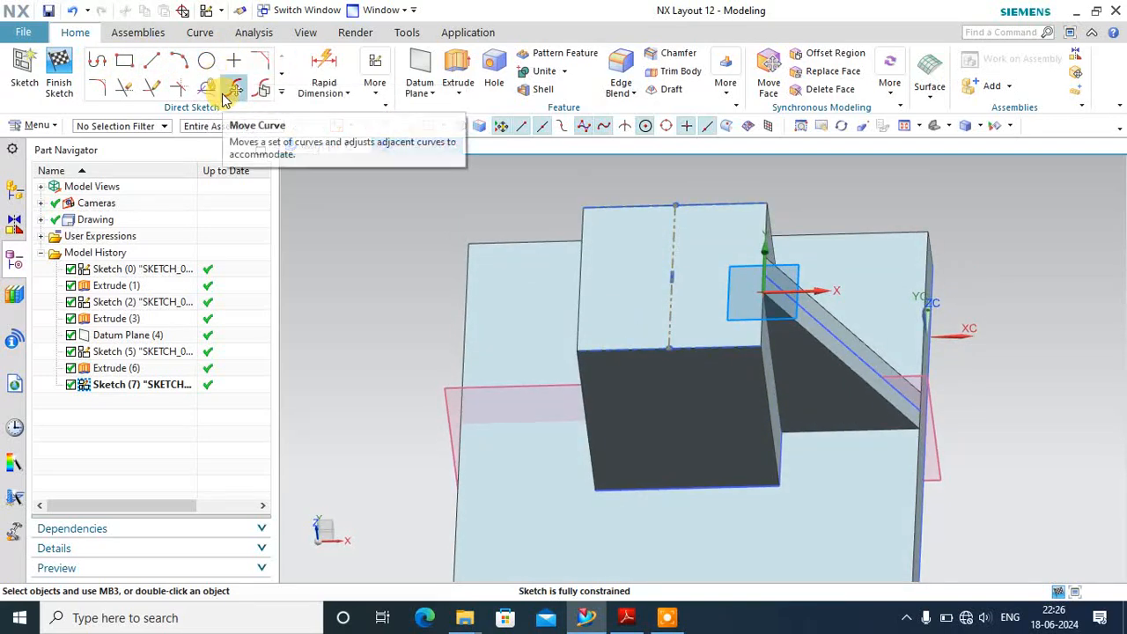
pyautogui.scroll(-2, 229, 100)
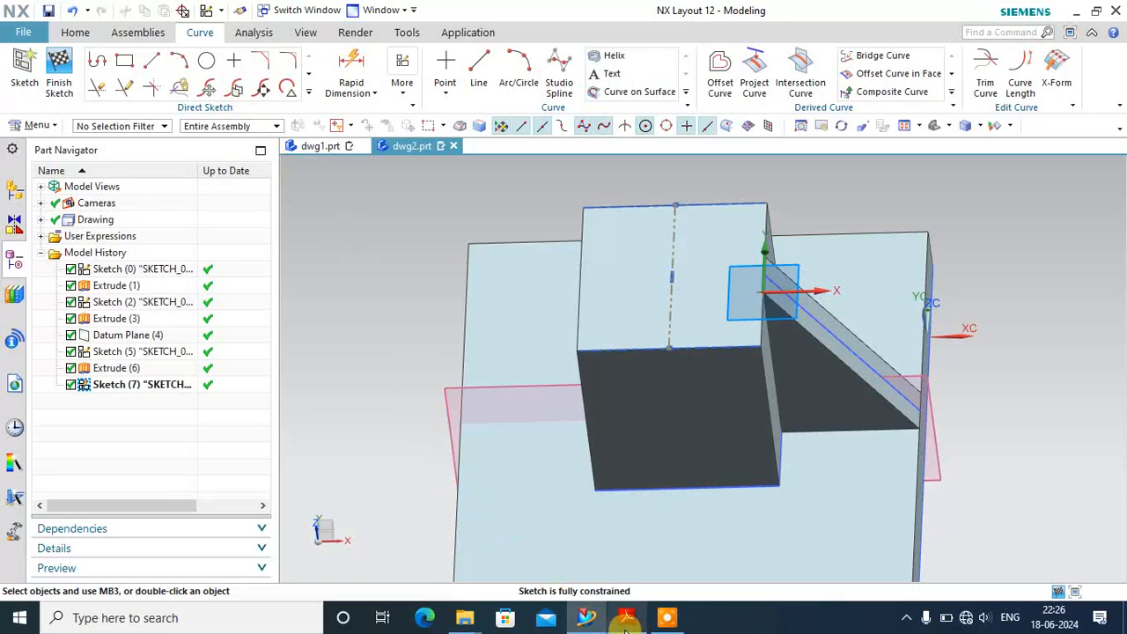
pyautogui.click(625, 616)
pyautogui.click(627, 620)
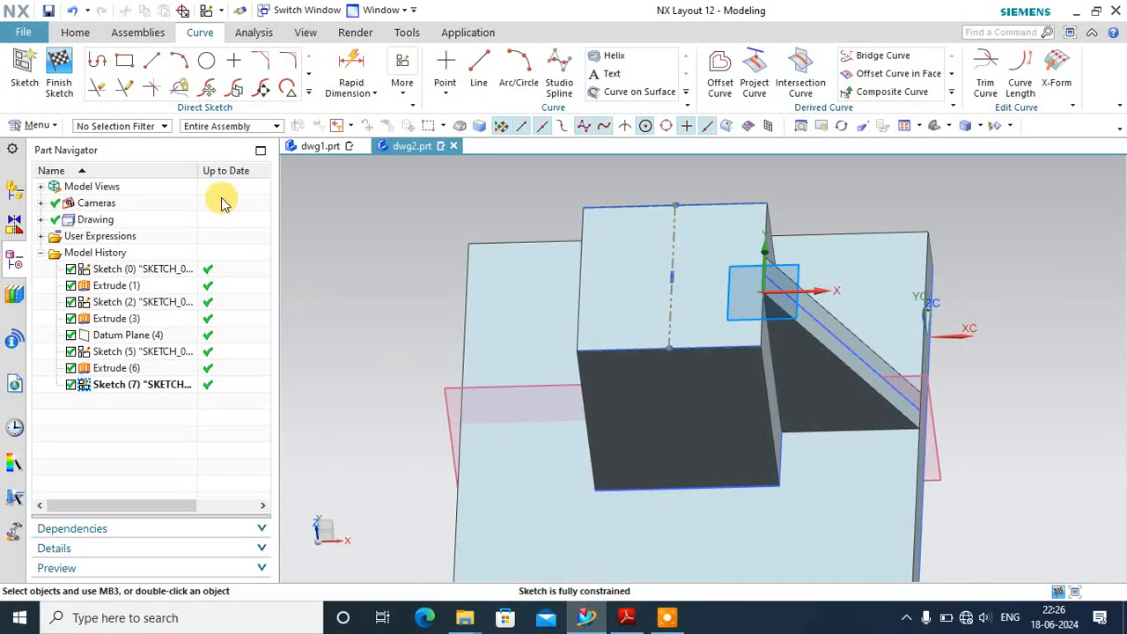
pyautogui.click(55, 84)
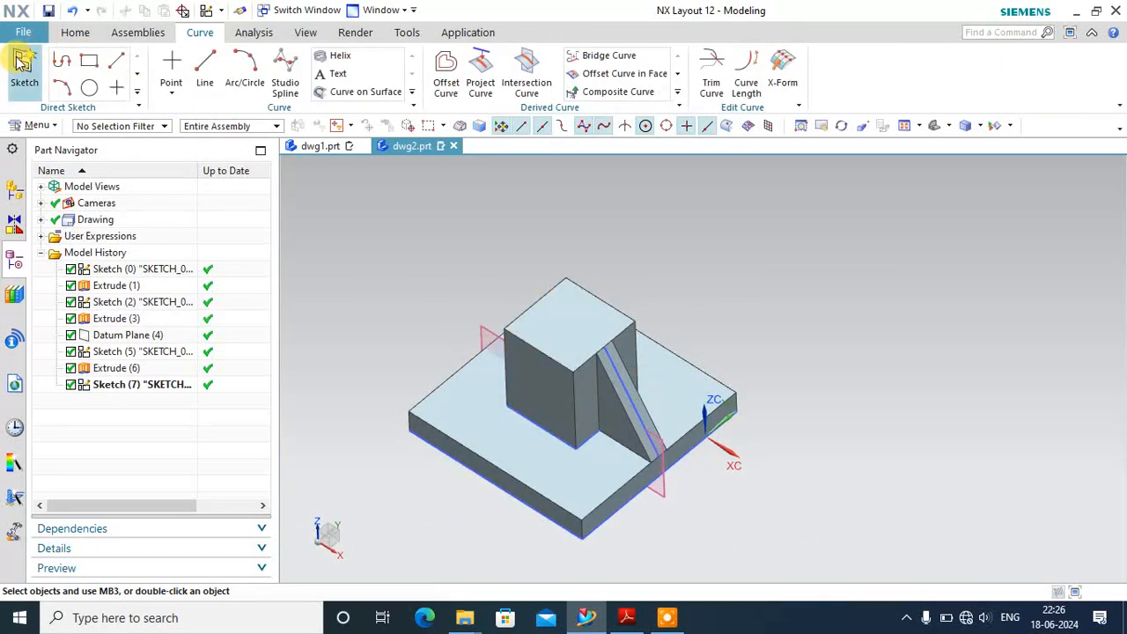
# - Reopen the block-top sketch and undo the conversion of its middle line to a reference line
pyautogui.doubleClick(110, 385)
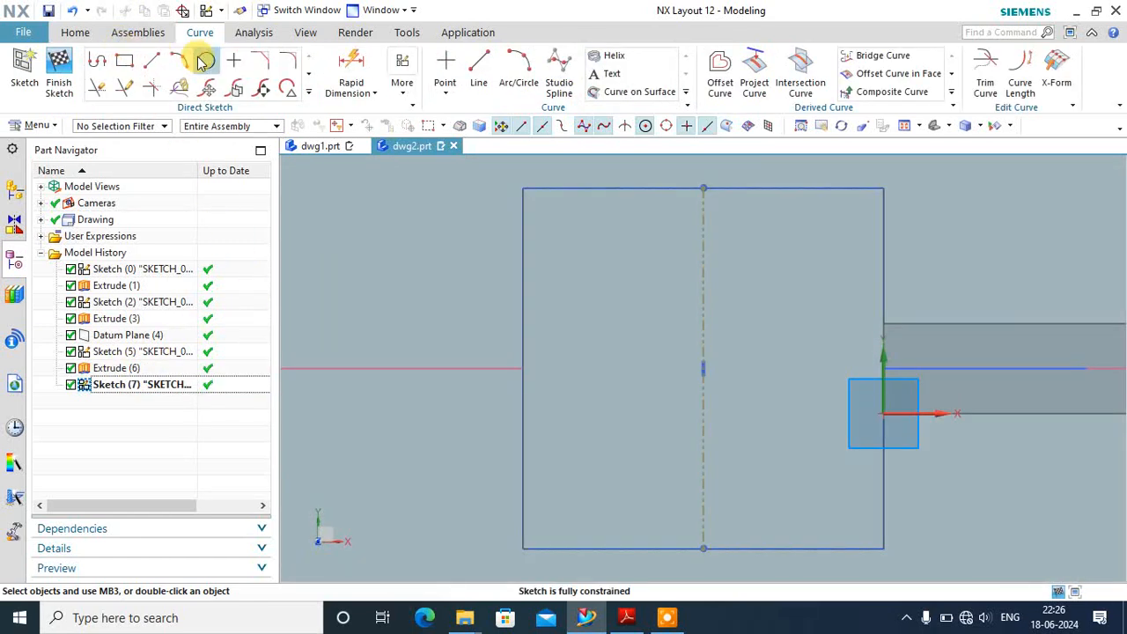
pyautogui.click(74, 11)
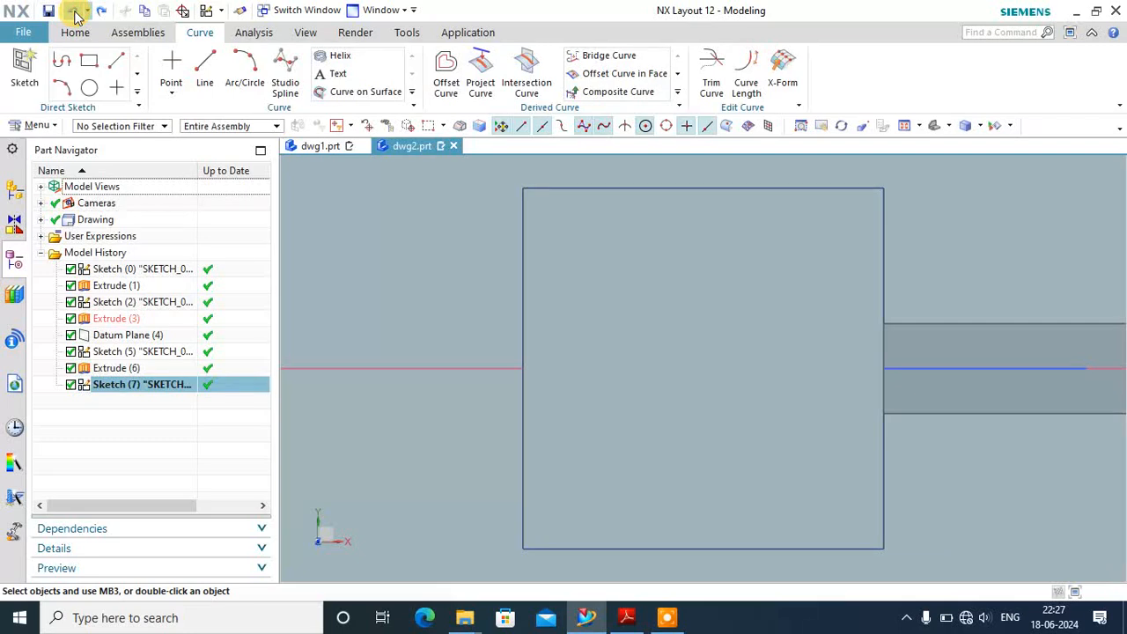
pyautogui.click(74, 10)
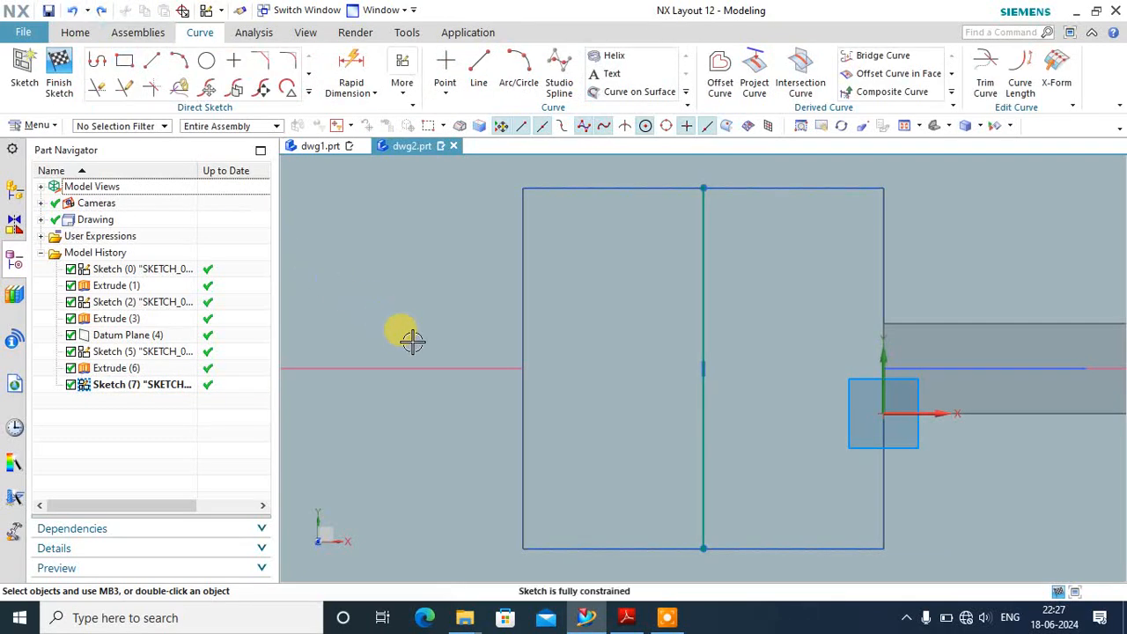
pyautogui.scroll(-3, 546, 366)
pyautogui.moveTo(544, 348); pyautogui.dragTo(450, 304, button='middle')
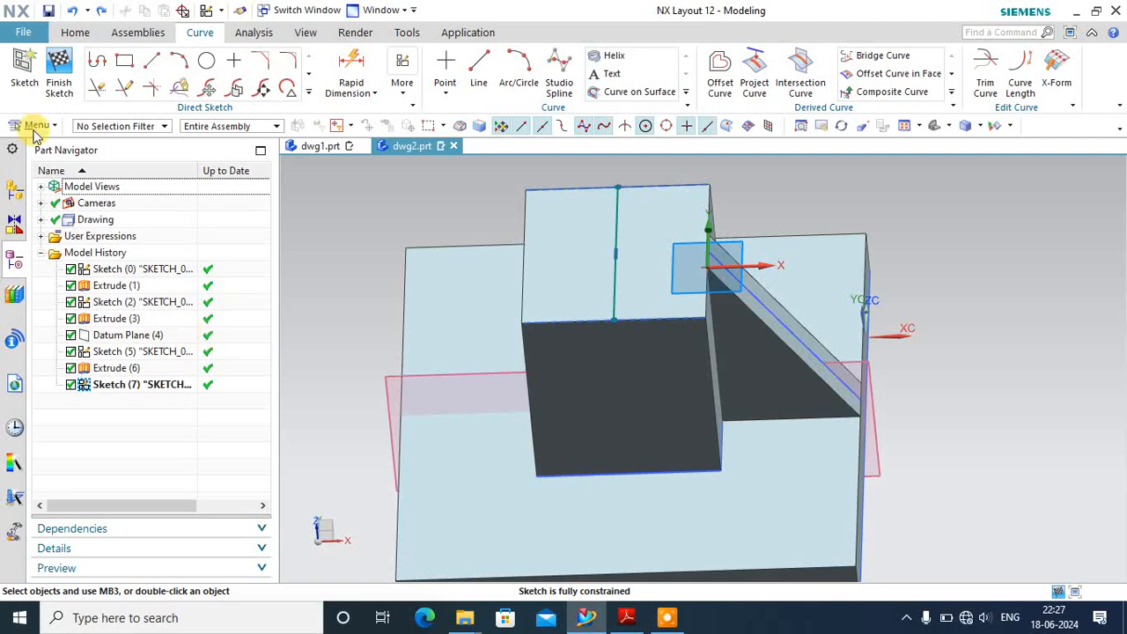
# - Finish the sketch and circularly pattern the rib about the vertical axis through the block-top line's midpoint, with count 4 and span angle 360°
pyautogui.click(58, 63)
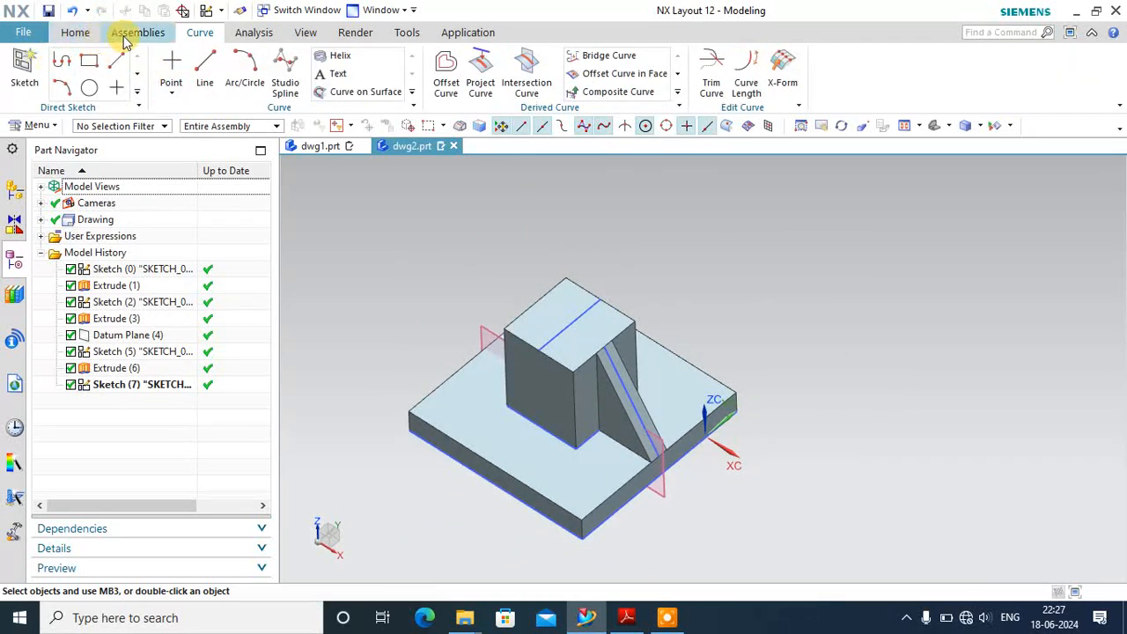
pyautogui.click(76, 32)
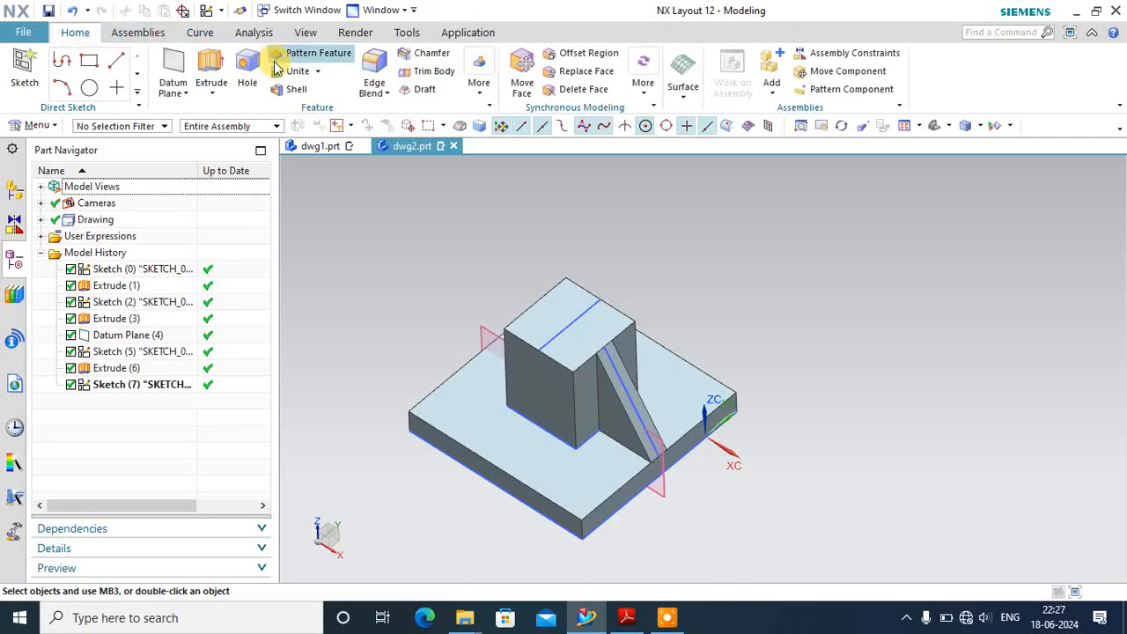
pyautogui.click(312, 53)
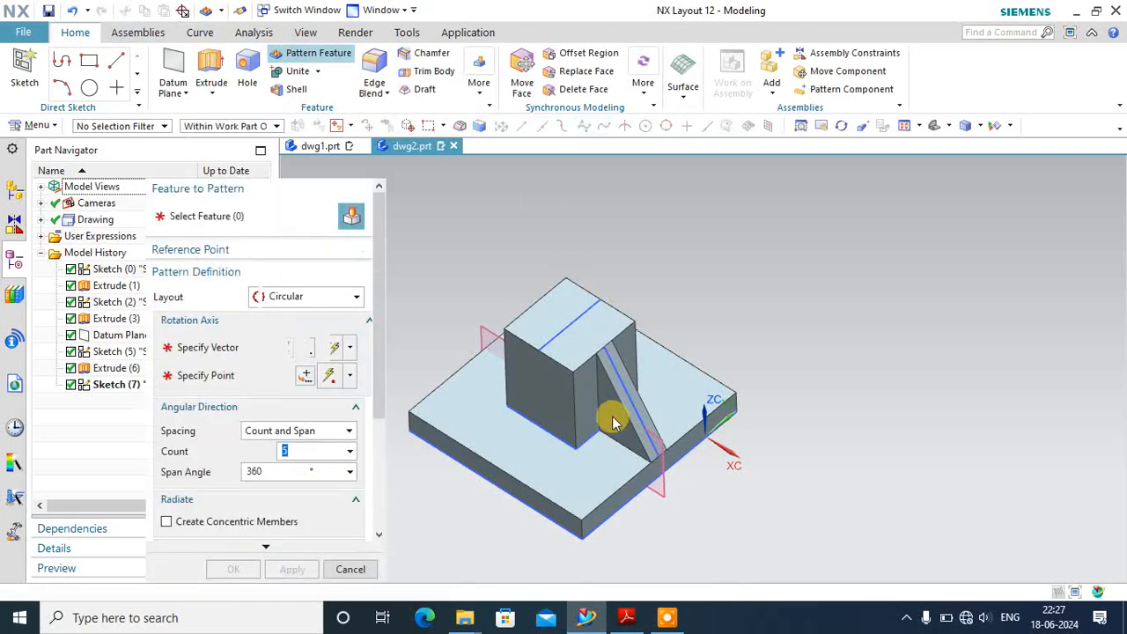
pyautogui.click(606, 409)
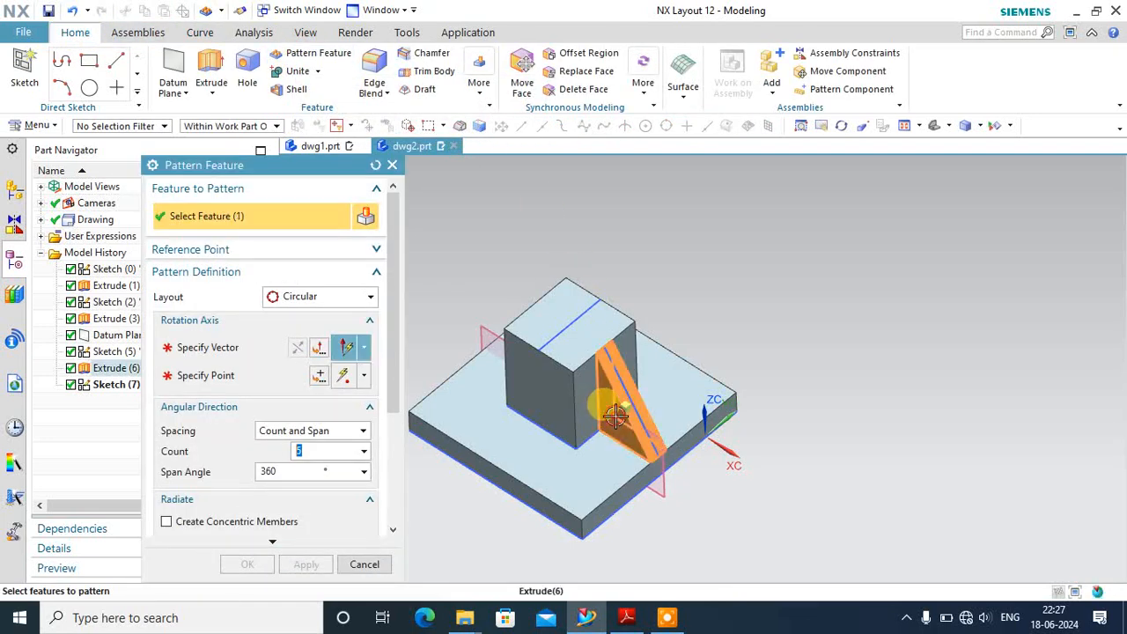
pyautogui.click(260, 355)
pyautogui.click(701, 344)
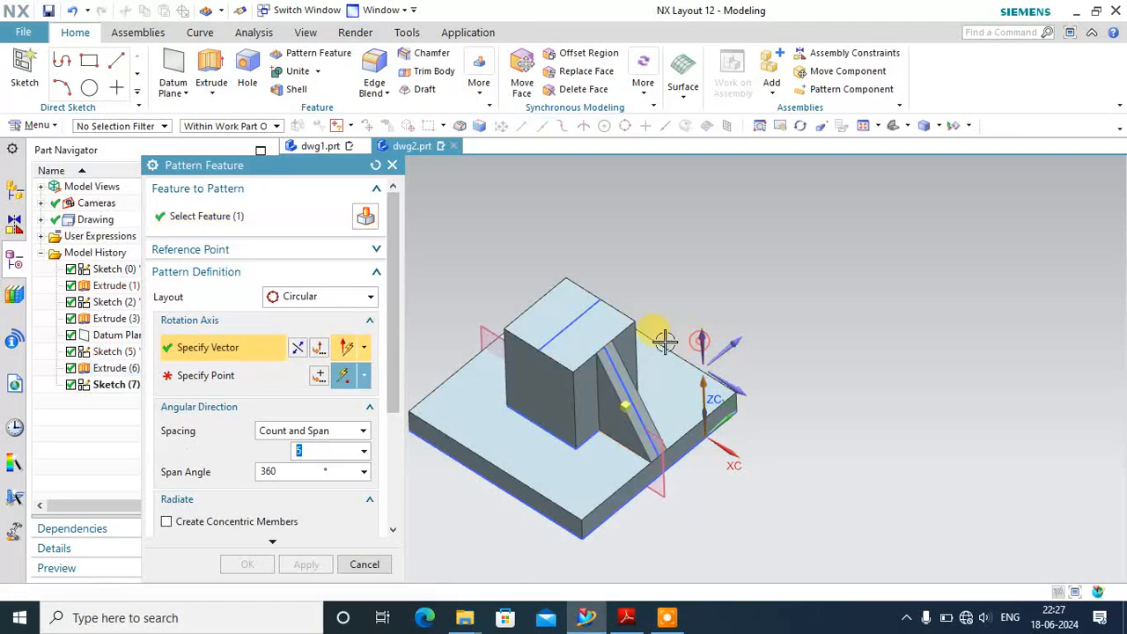
pyautogui.click(568, 325)
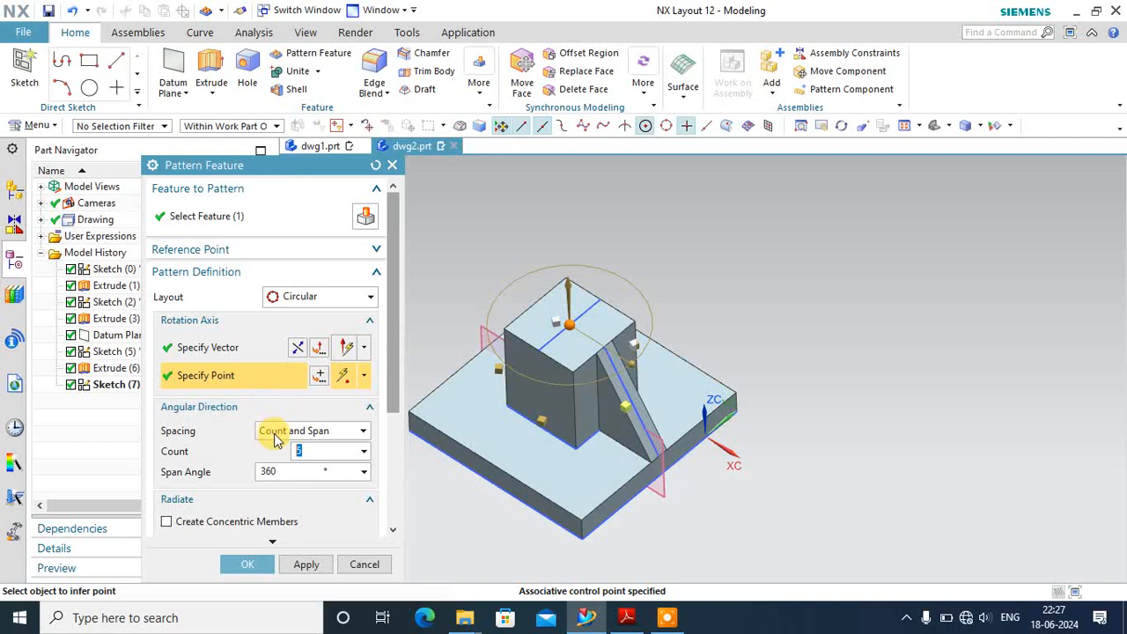
pyautogui.write('4')
pyautogui.click(248, 564)
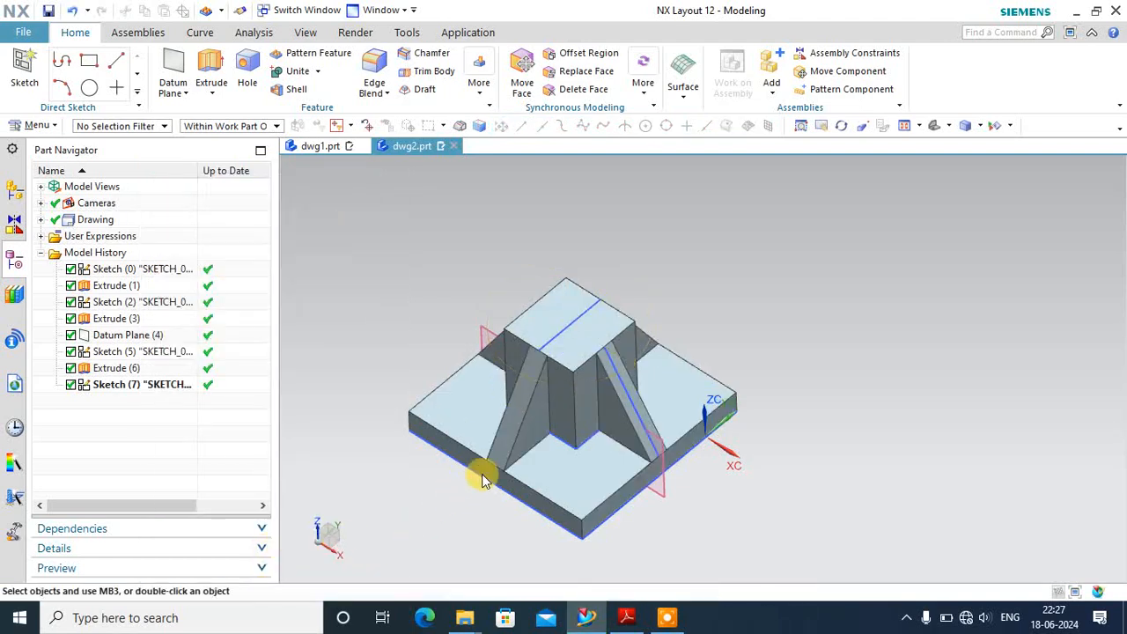
# - Delete the sketch containing the middle line on the block's top face
pyautogui.moveTo(480, 472); pyautogui.dragTo(490, 426, button='middle')
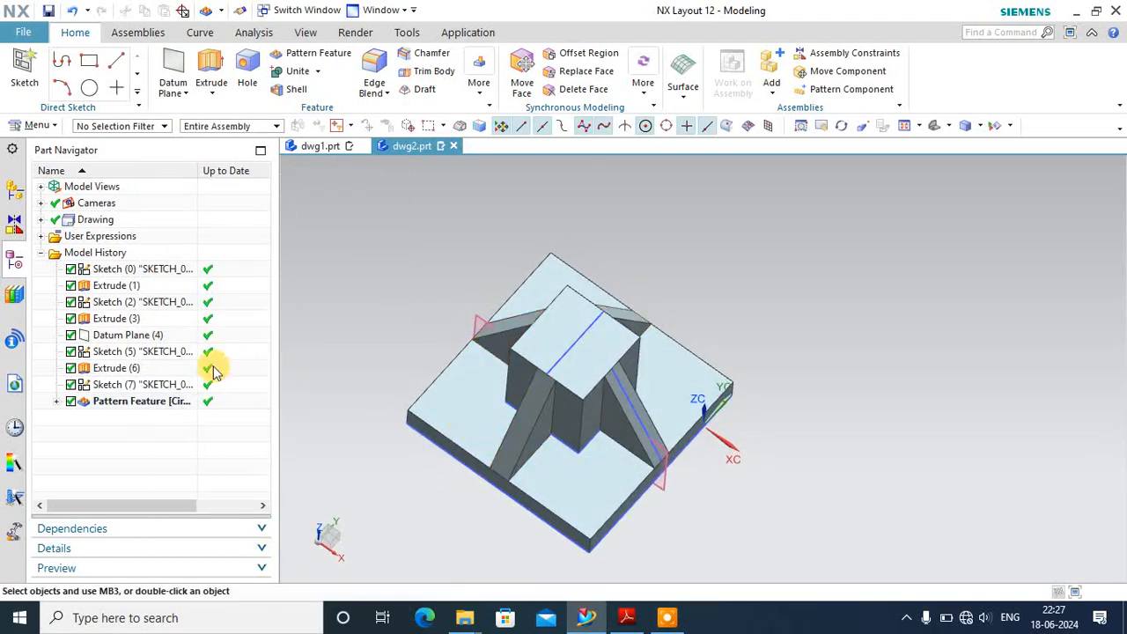
pyautogui.click(174, 388)
pyautogui.rightClick(173, 388)
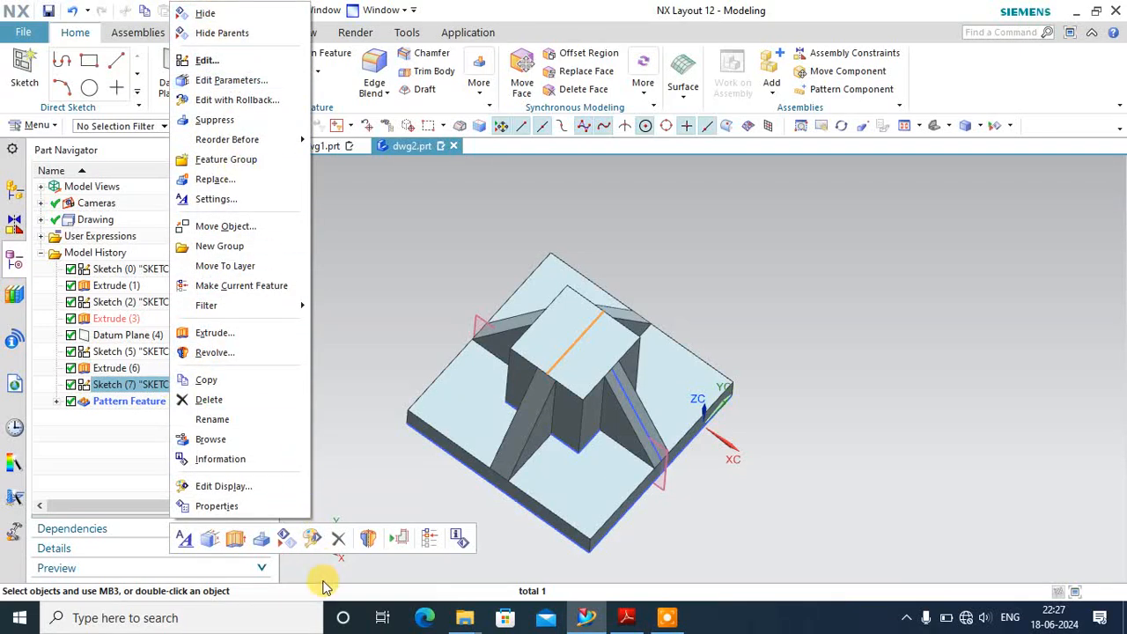
pyautogui.click(339, 540)
pyautogui.click(374, 444)
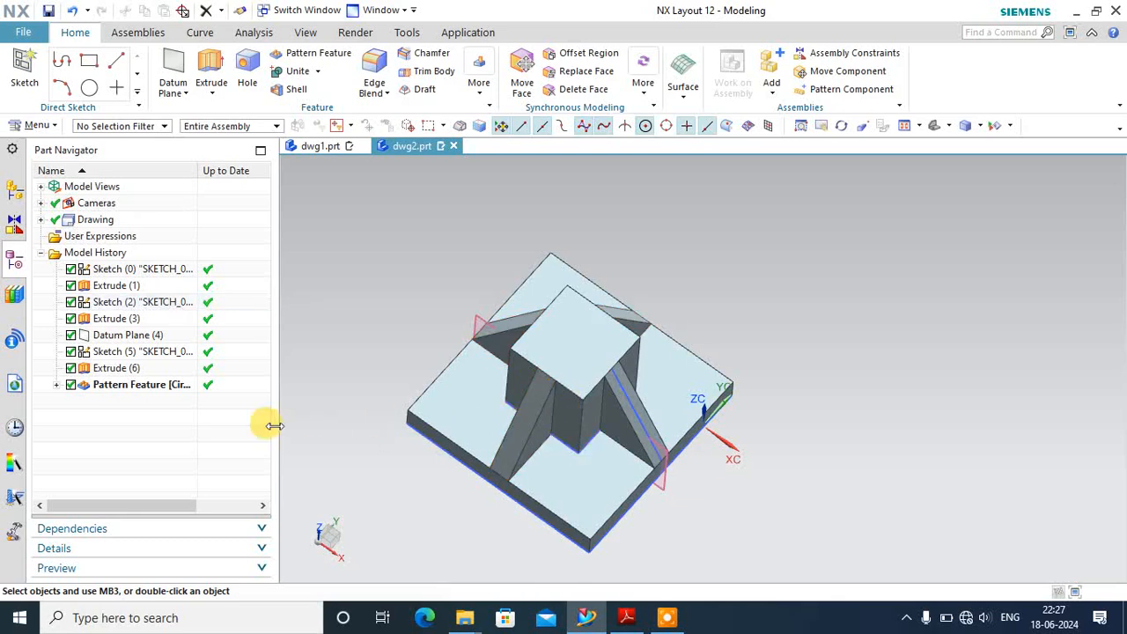
# - Hide the rib, base and block sketches and the datum plane so only the solid body is displayed
pyautogui.rightClick(114, 352)
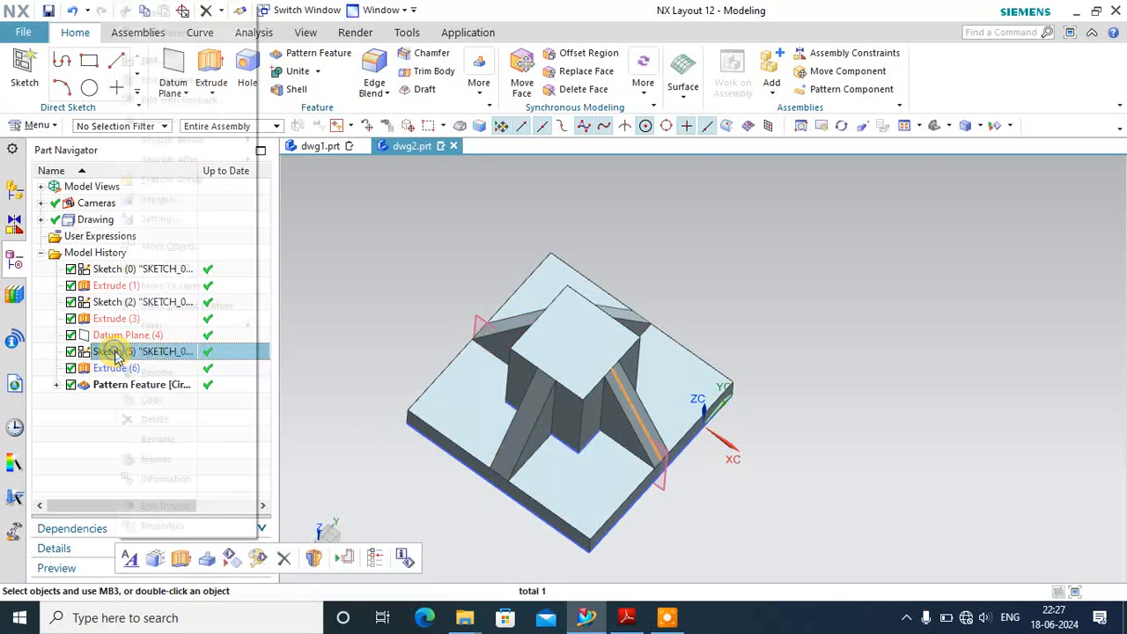
pyautogui.click(145, 13)
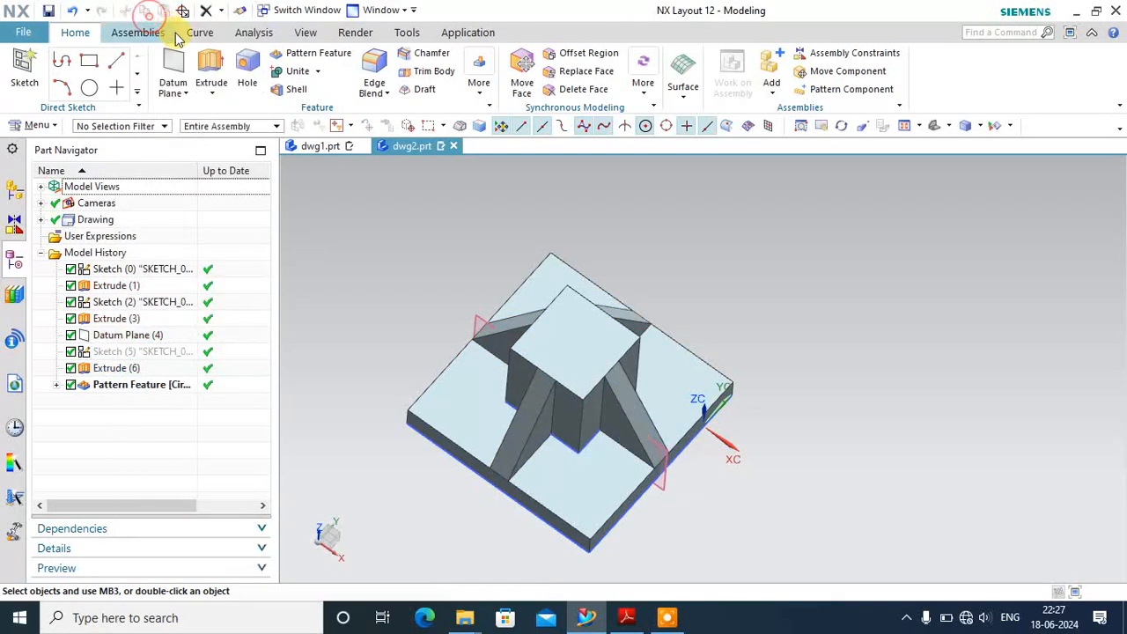
pyautogui.rightClick(117, 270)
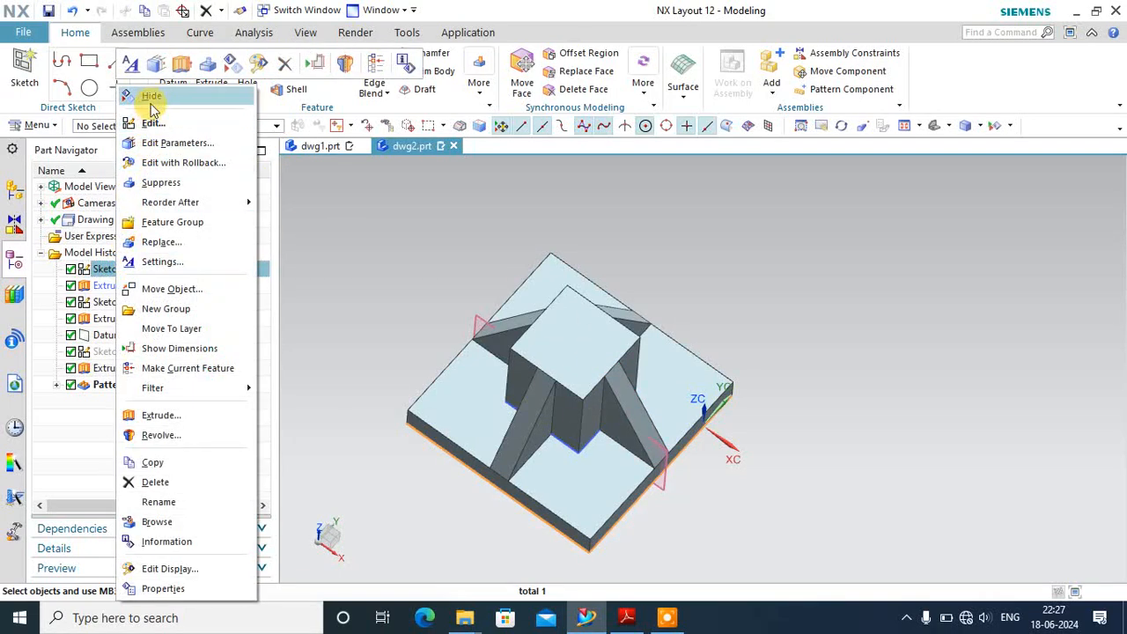
pyautogui.click(151, 93)
pyautogui.rightClick(134, 302)
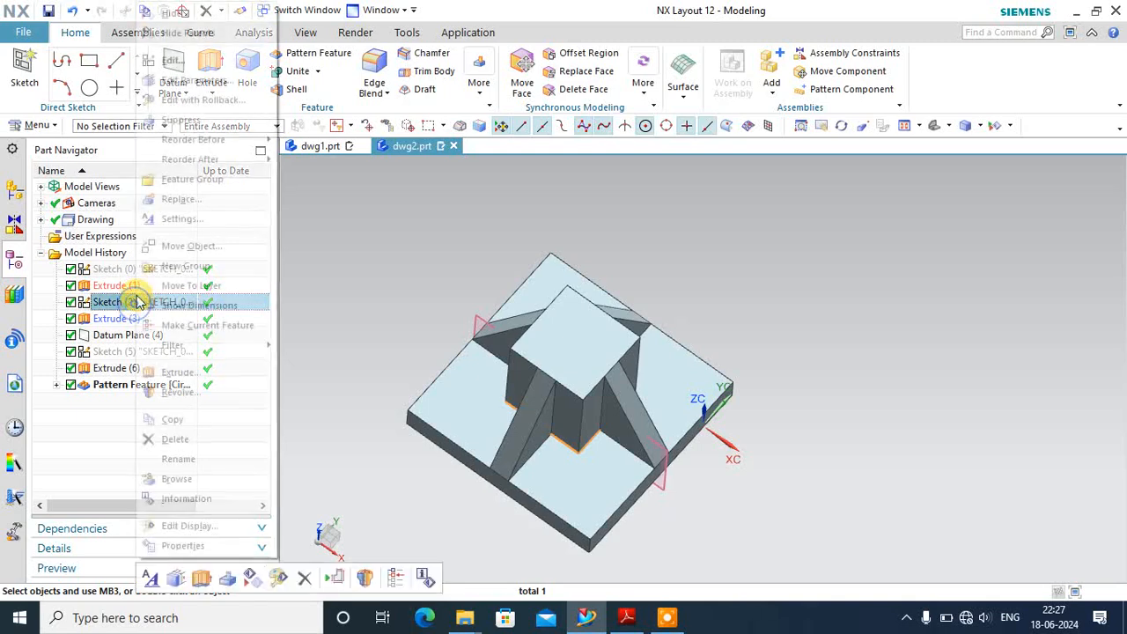
pyautogui.click(179, 13)
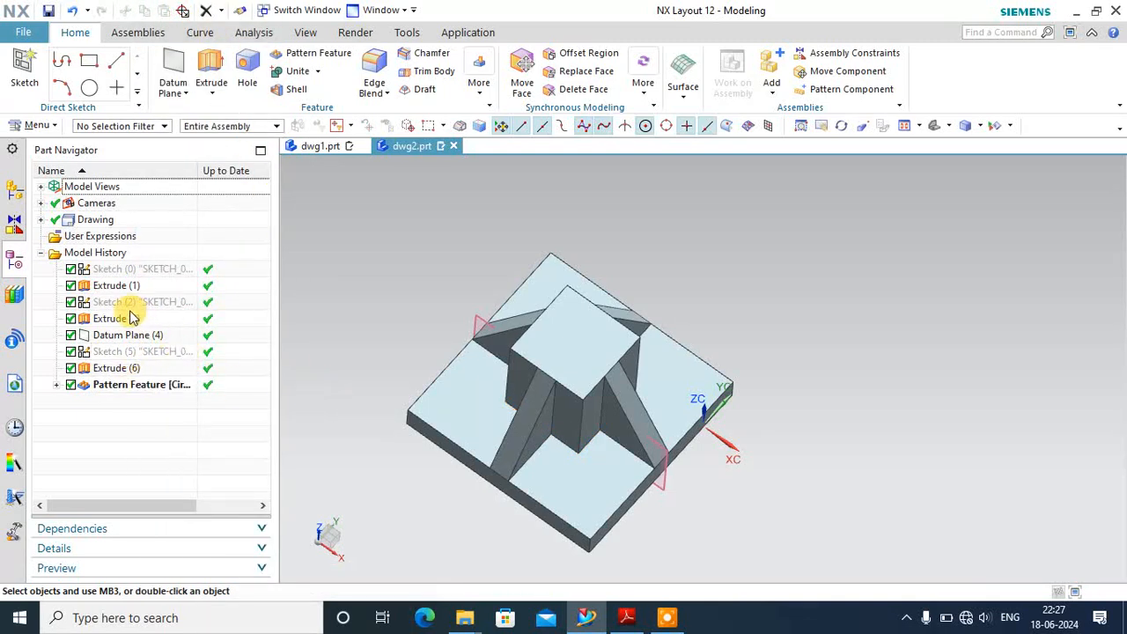
pyautogui.click(119, 339)
pyautogui.rightClick(119, 339)
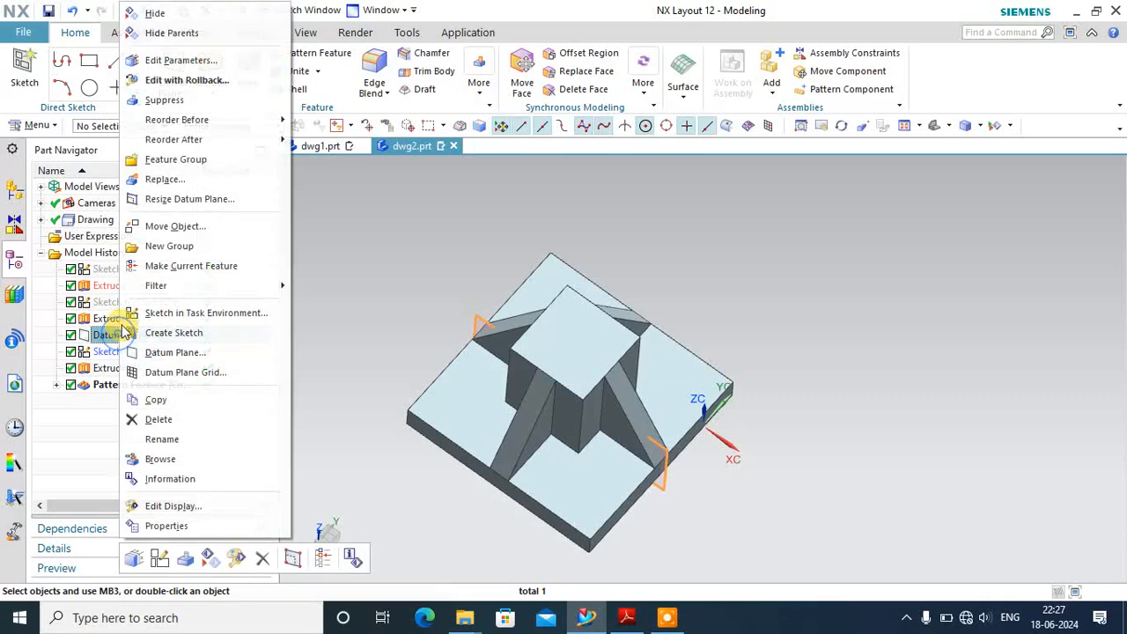
pyautogui.click(167, 13)
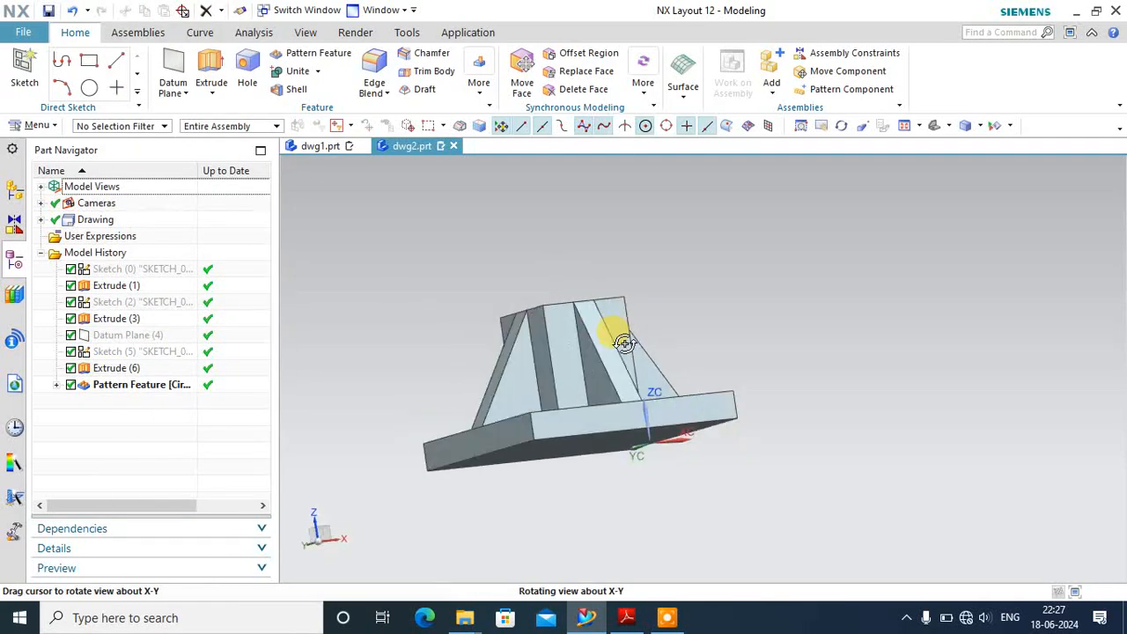